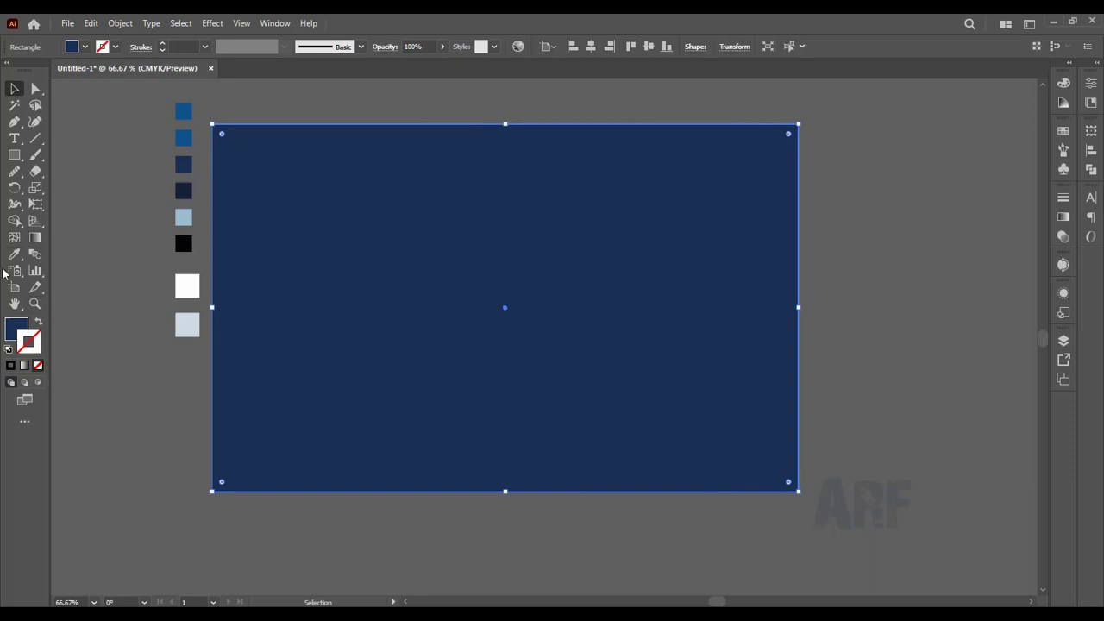
Step: Recolor the background rectangle with the medium blue of the second swatch using the Eyedropper
click(13, 255)
click(184, 139)
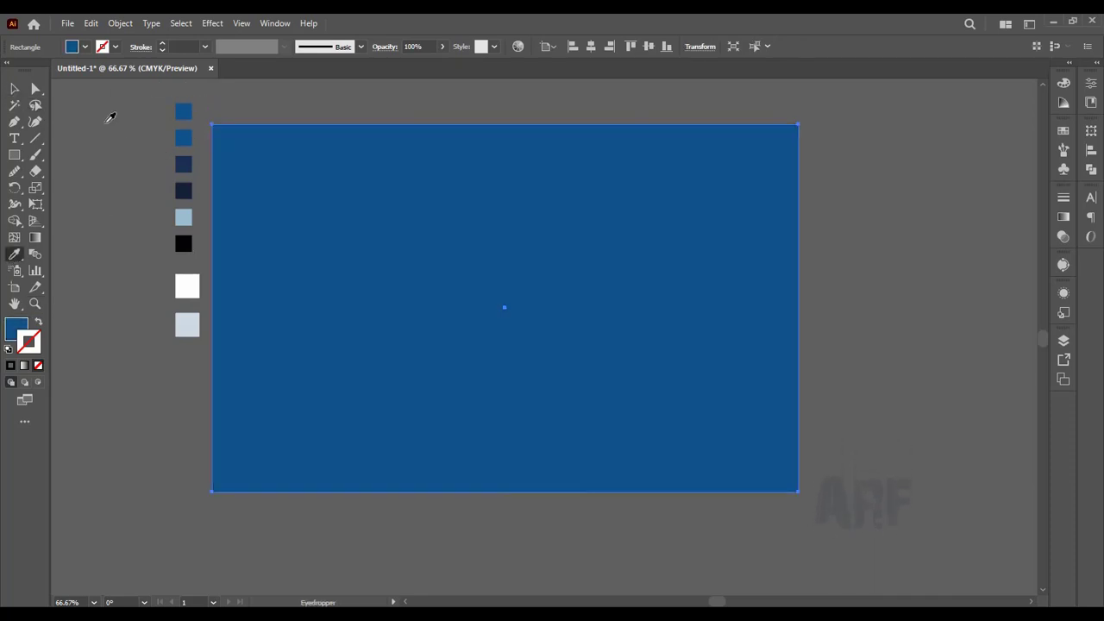
click(13, 89)
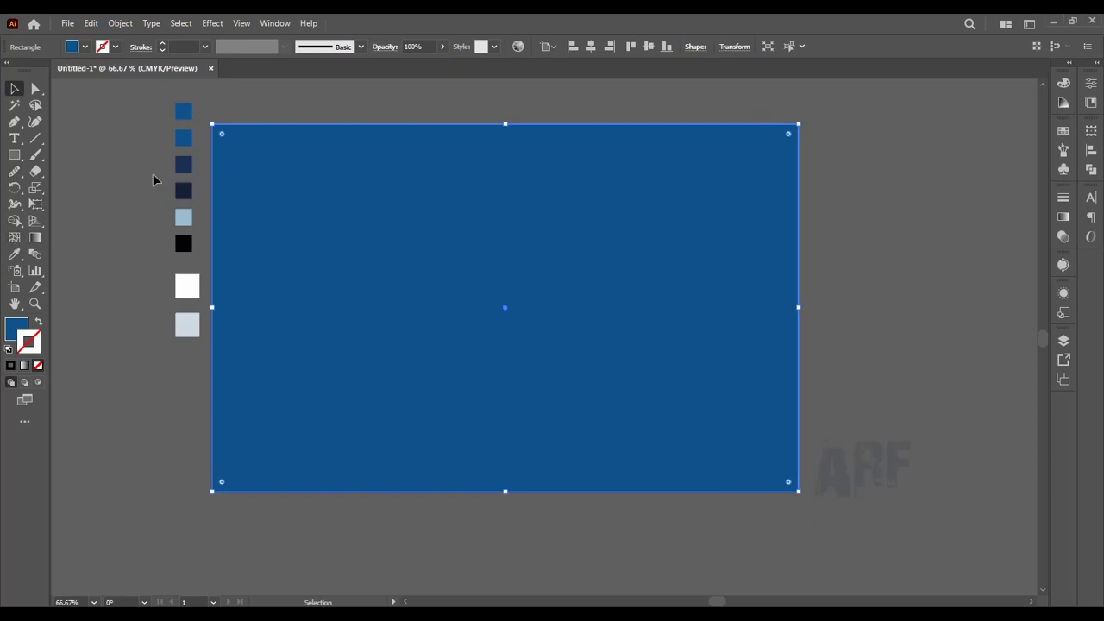
click(202, 168)
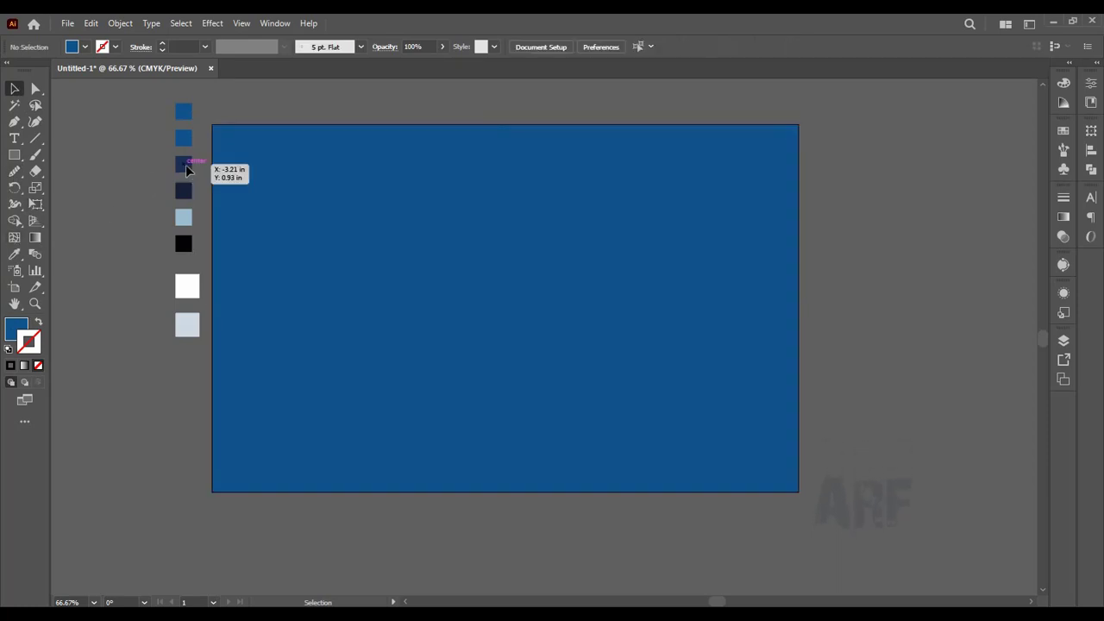
Step: Draw a closed mountain-ridge shape with the Pencil tool across the artboard's middle, extending past its sides and lower edge
click(15, 171)
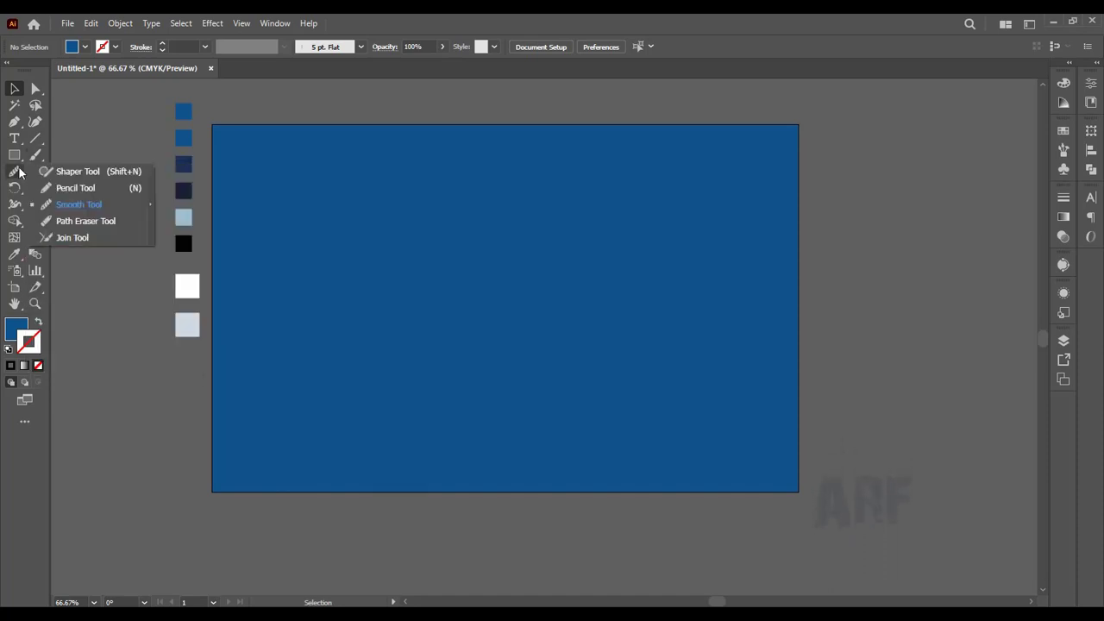
click(75, 188)
mouse_move(218, 331)
mouse_down()
mouse_move(372, 302)
mouse_move(394, 311)
mouse_move(423, 289)
mouse_move(458, 324)
mouse_move(474, 308)
mouse_move(546, 321)
mouse_move(573, 298)
mouse_move(593, 315)
mouse_move(655, 297)
mouse_move(703, 326)
mouse_move(745, 286)
mouse_move(790, 283)
mouse_move(834, 326)
mouse_move(854, 498)
mouse_move(480, 540)
mouse_move(176, 506)
mouse_move(216, 328)
mouse_up()
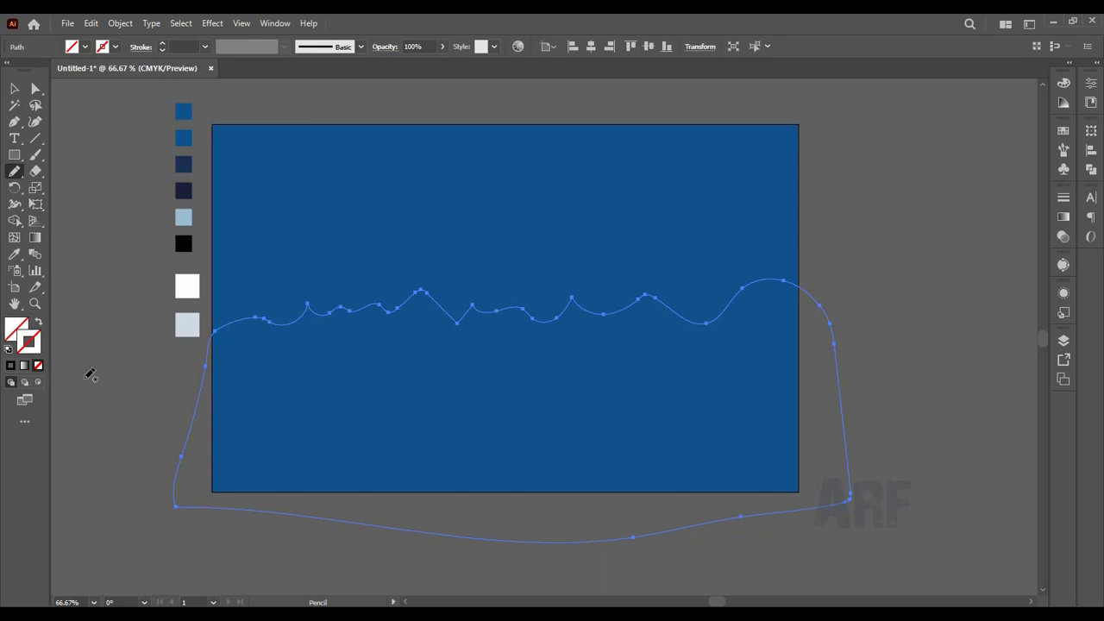
Step: Fill the mountain shape with the navy of the third swatch using the Eyedropper, and deselect it
double_click(17, 329)
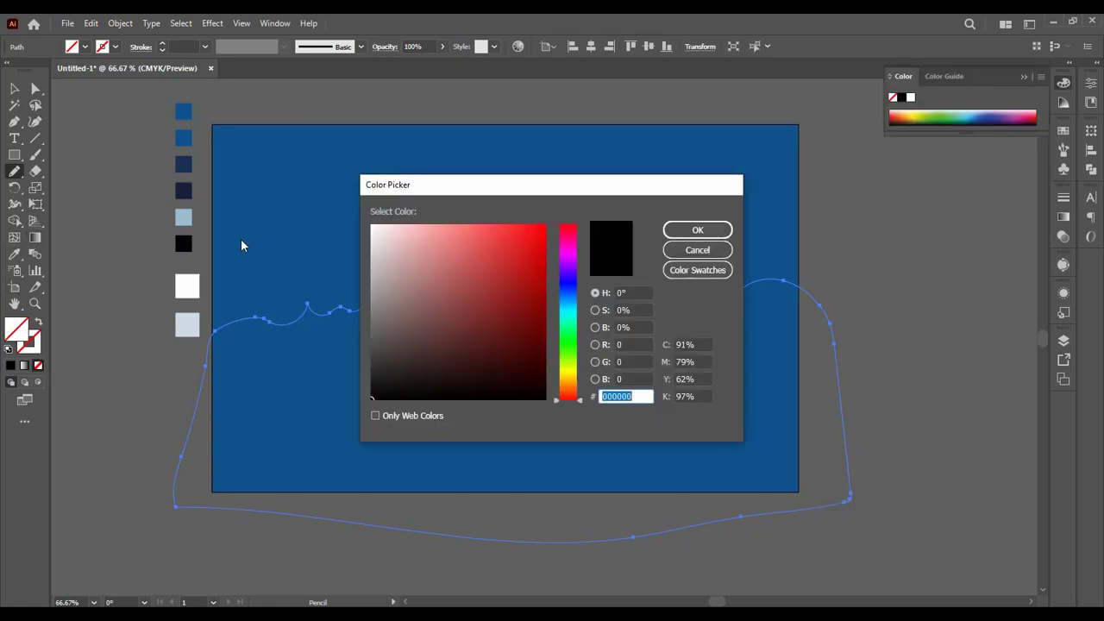
click(699, 250)
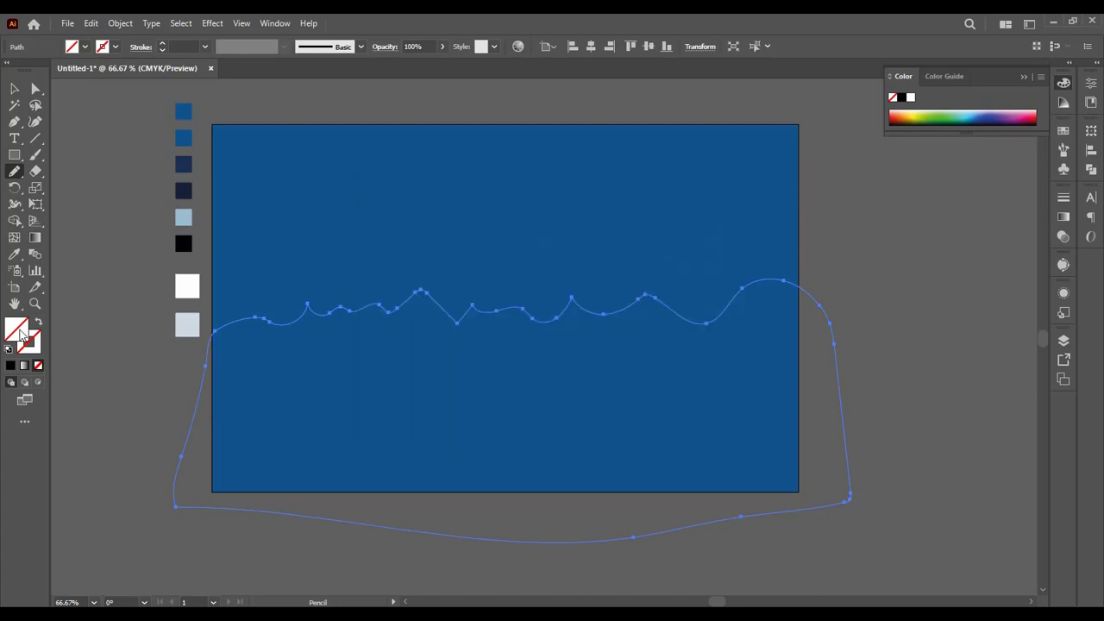
click(17, 254)
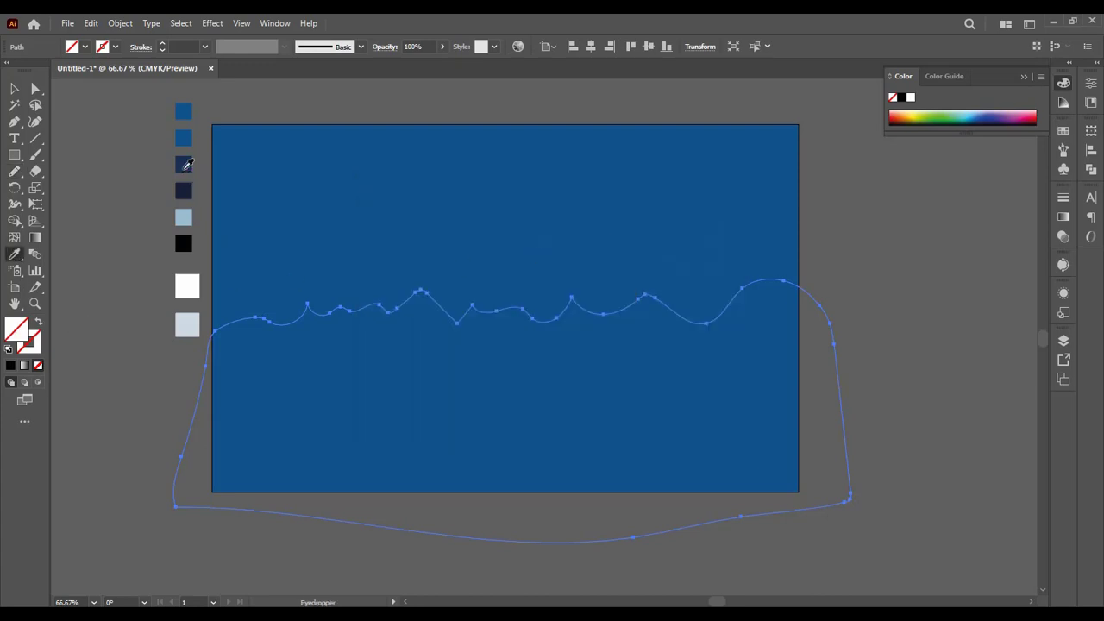
click(185, 165)
click(14, 89)
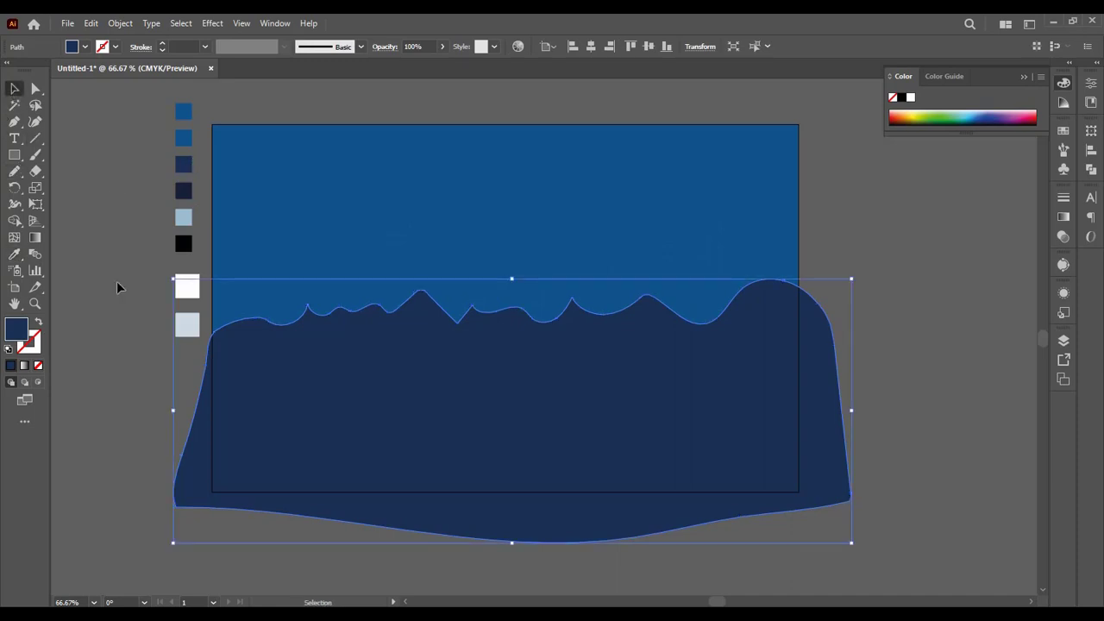
click(106, 397)
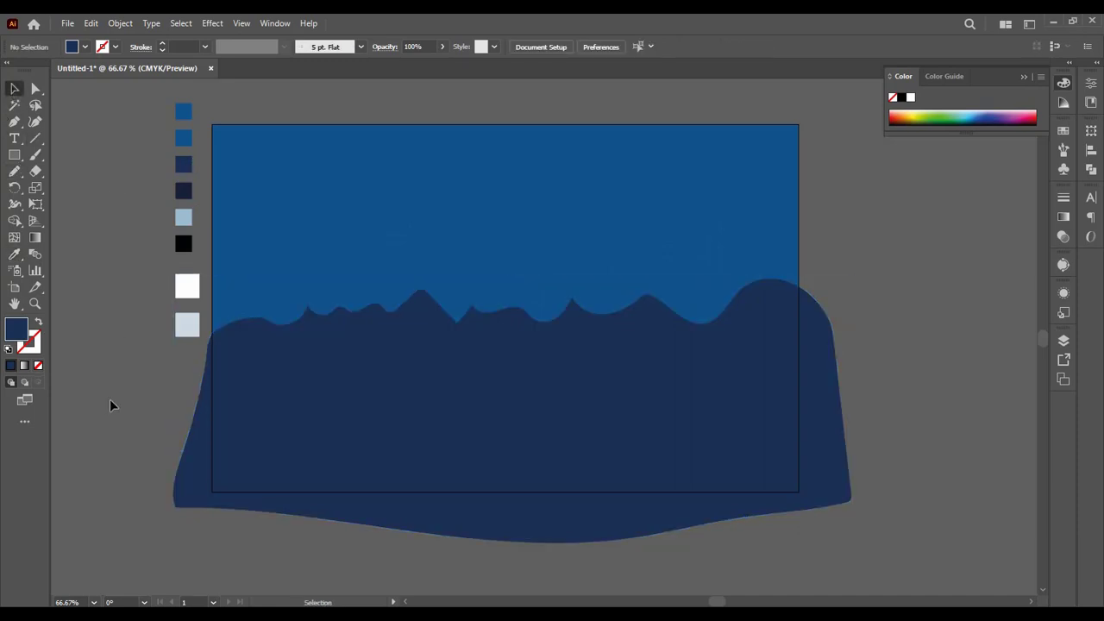
Step: Smooth the pointed peak right of the ridge's center with the Smooth tool
click(303, 326)
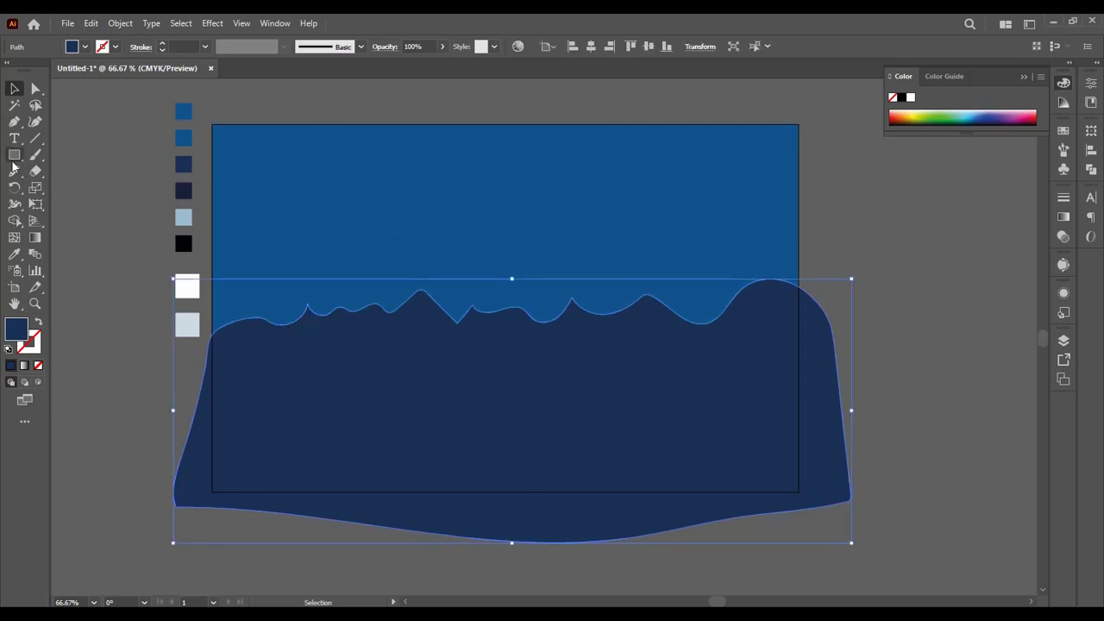
click(14, 170)
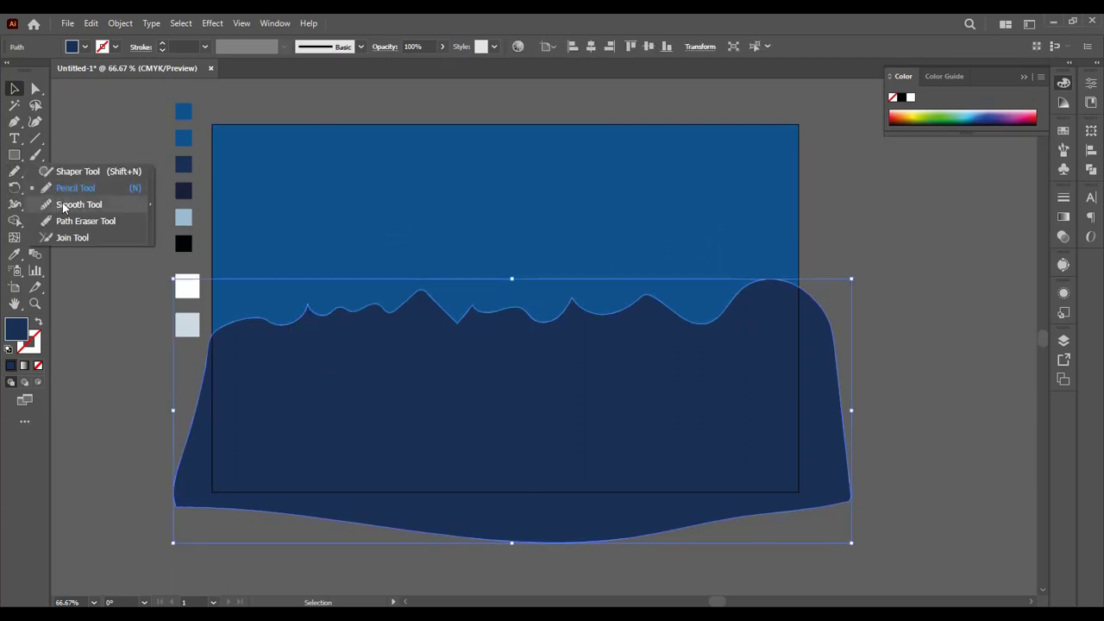
click(64, 208)
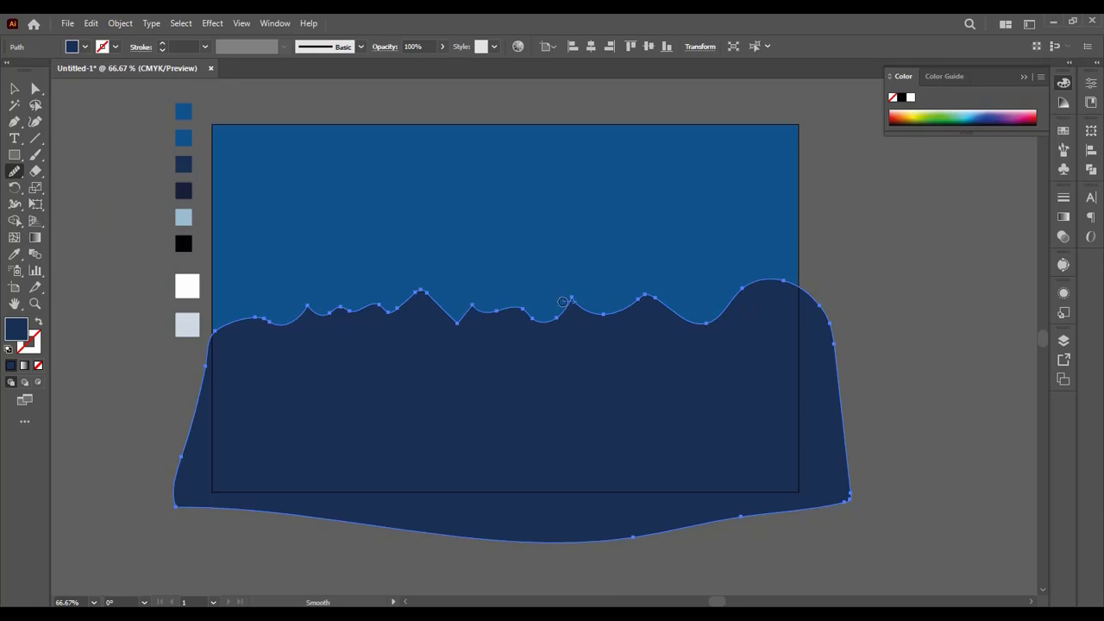
drag(571, 296, 551, 331)
drag(565, 313, 561, 310)
click(14, 90)
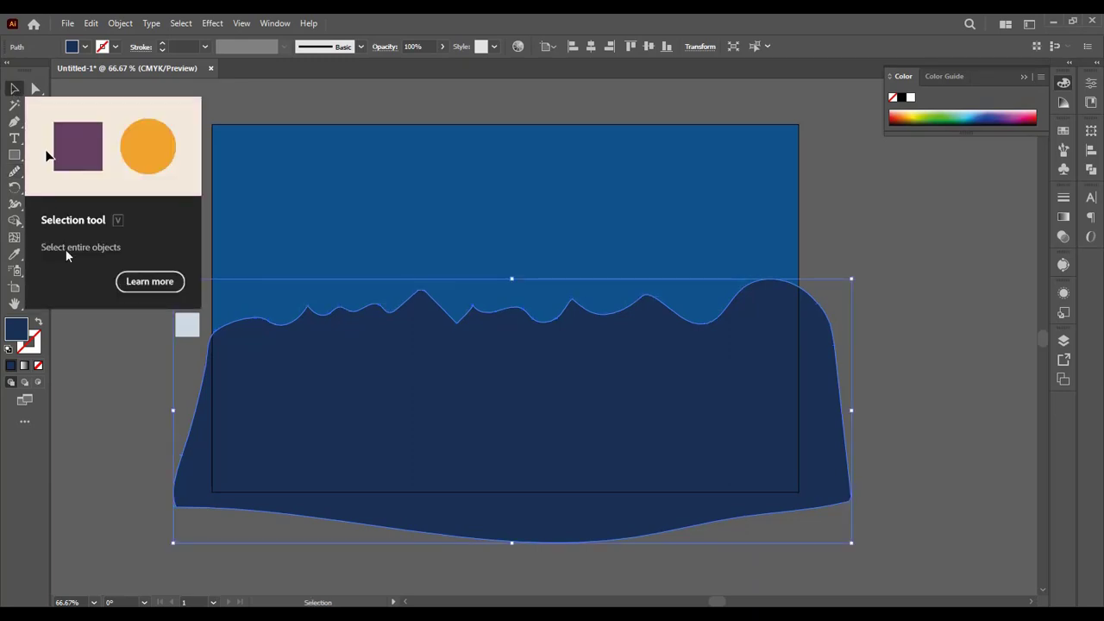
click(98, 373)
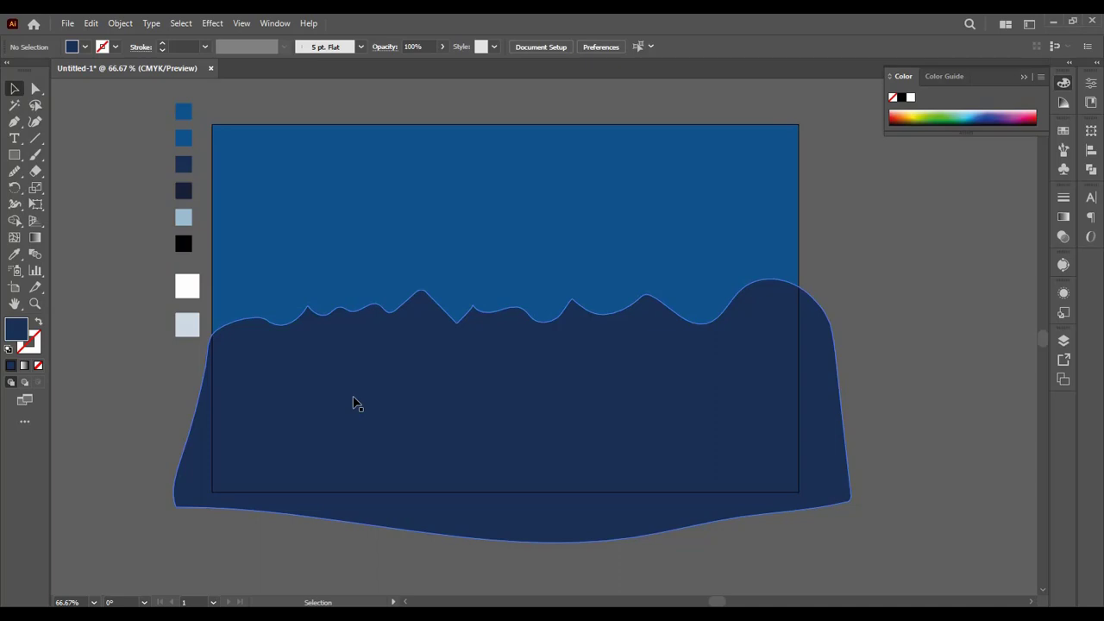
Step: Round the sharp valley just right of the central peak and the small pointed peak beside it with the Direct Selection tool
click(429, 382)
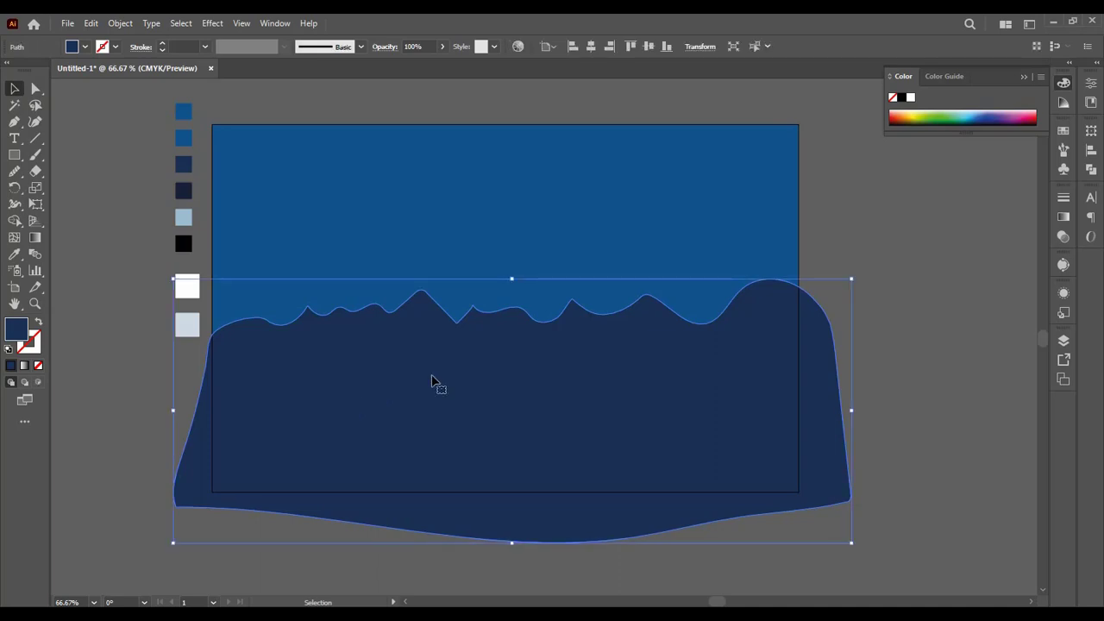
key(ctrl+equal)
key(ctrl+equal)
scroll(431, 383, up, 3)
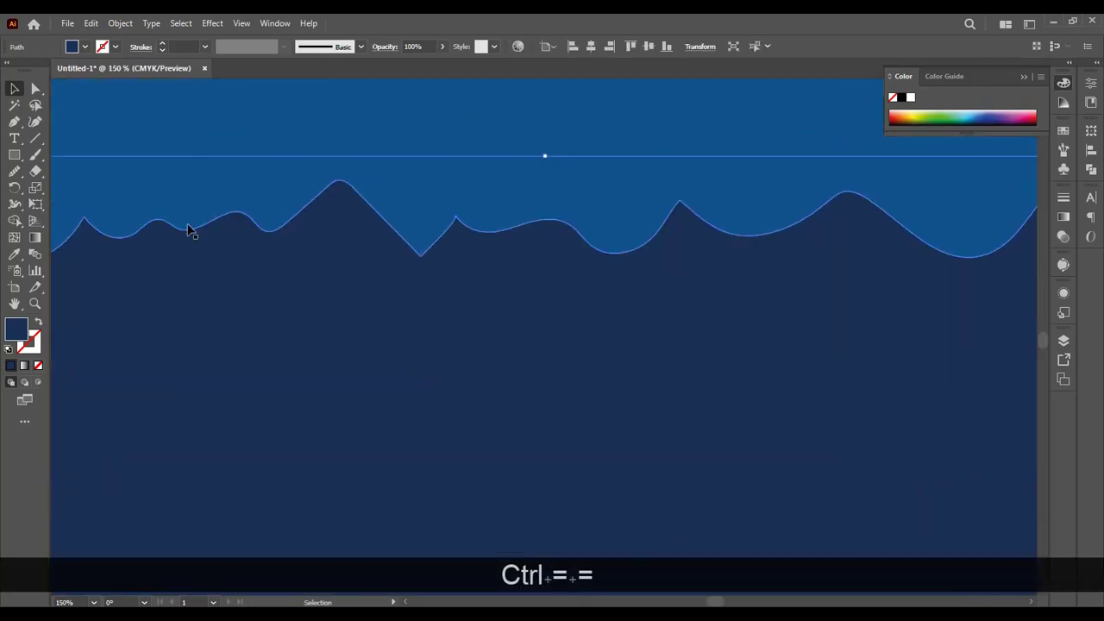
click(35, 88)
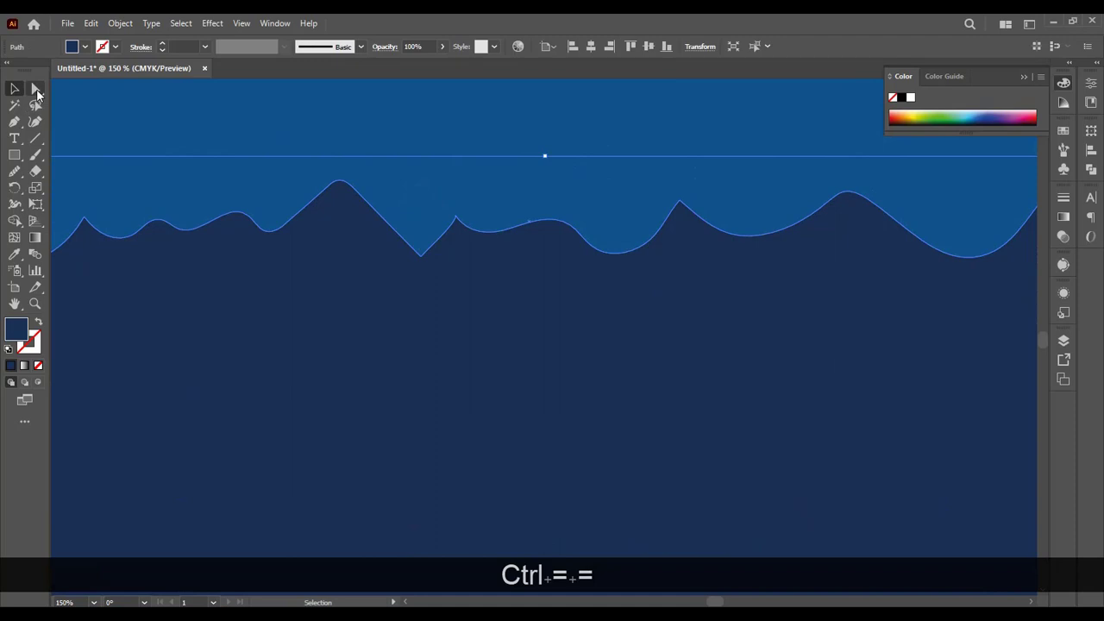
drag(421, 244, 424, 228)
click(420, 257)
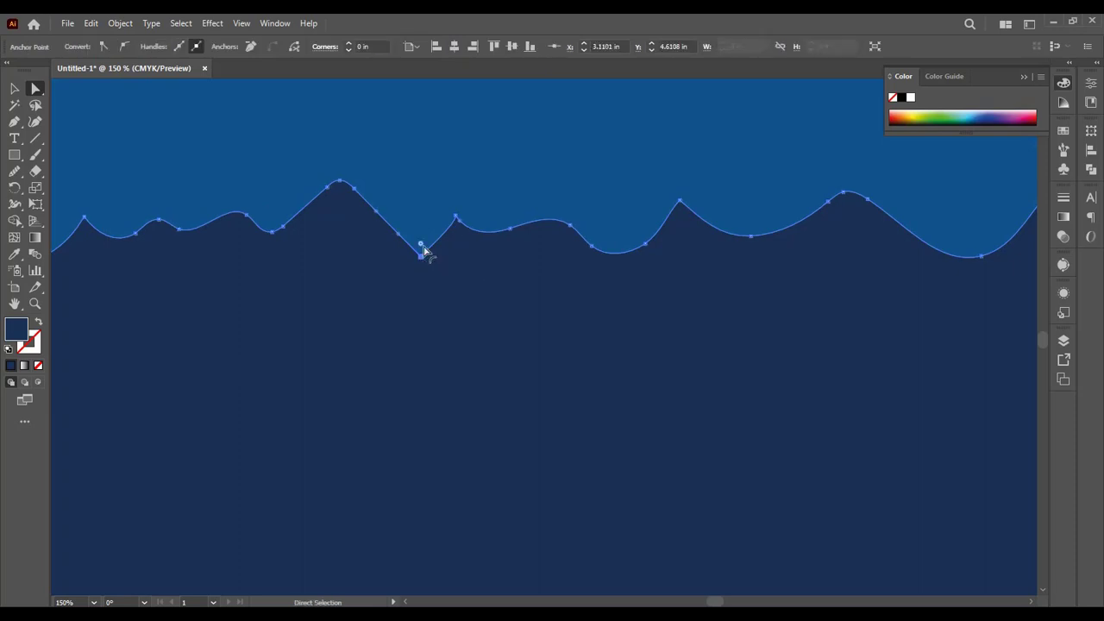
drag(421, 248, 463, 238)
click(457, 217)
Step: Round the pointed peak near the ridge's left end by about 0.13 in and reshape the left slope so it descends past the artboard edge
key(space)
drag(198, 293, 313, 197)
click(313, 178)
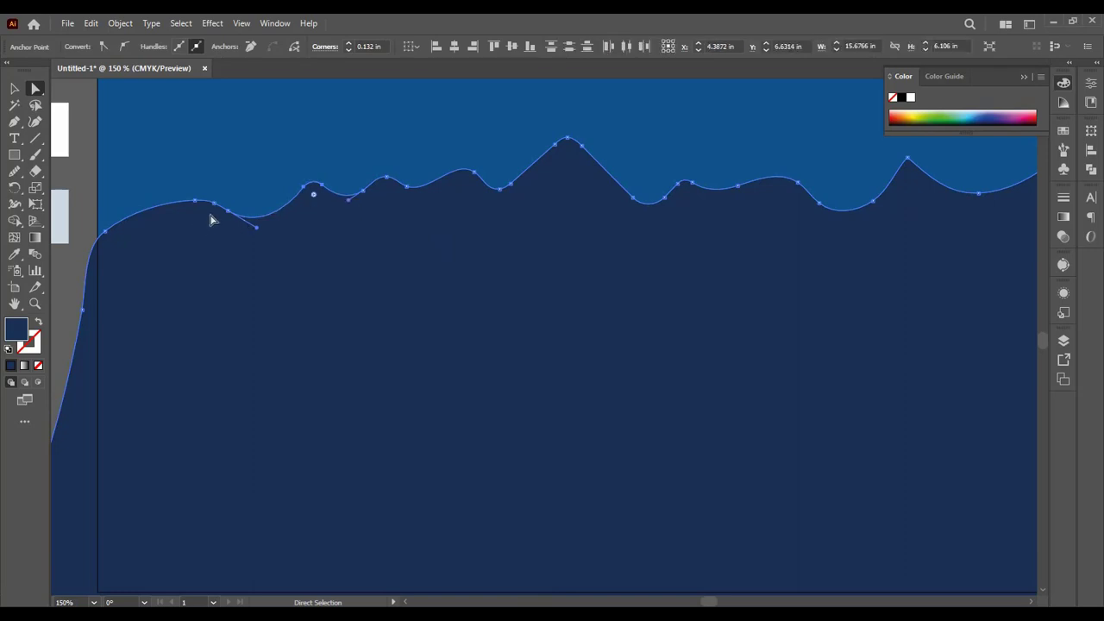
drag(212, 207, 84, 282)
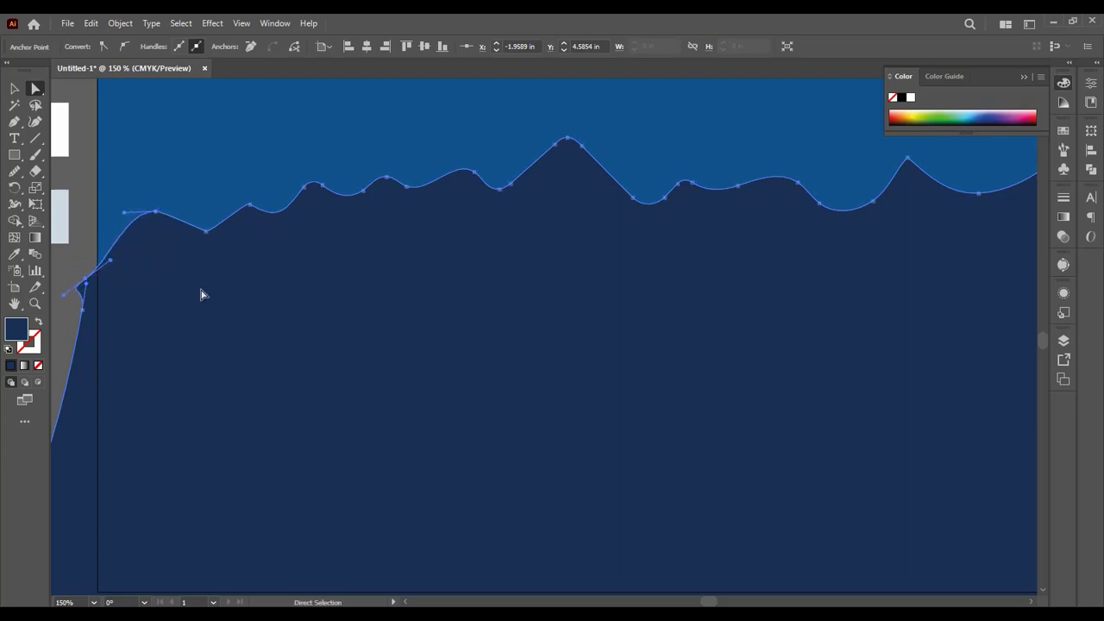
Step: Lower the pointed peak right of the ridge's center and reshape the valley beside it by adjusting anchors and handles
key(space)
drag(398, 321, 233, 380)
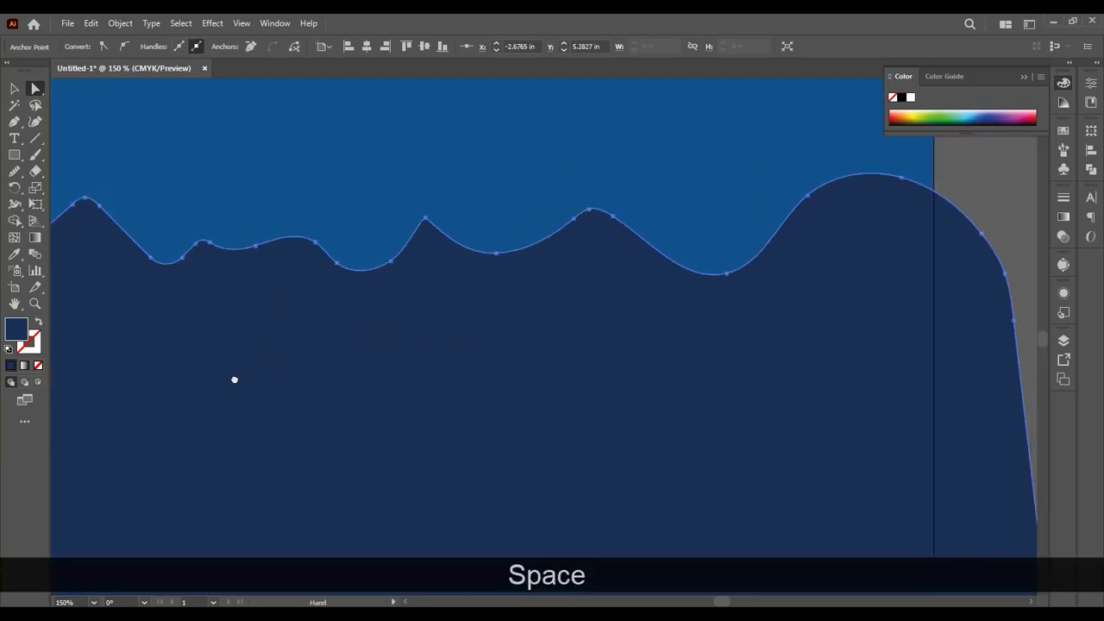
mouse_move(425, 219)
mouse_down()
mouse_move(438, 216)
mouse_move(431, 234)
mouse_up()
drag(498, 257, 524, 260)
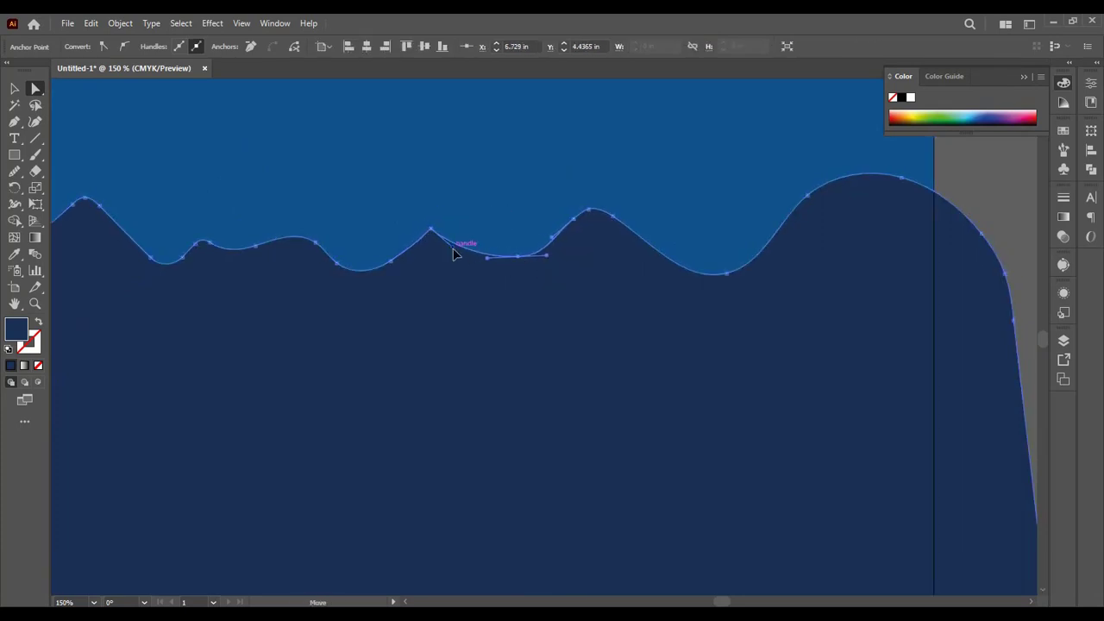
drag(456, 253, 460, 242)
Step: Reshape the broad peak at the ridge's right end into a narrower, taller summit with a slope leaving the artboard
click(857, 175)
drag(856, 175, 921, 201)
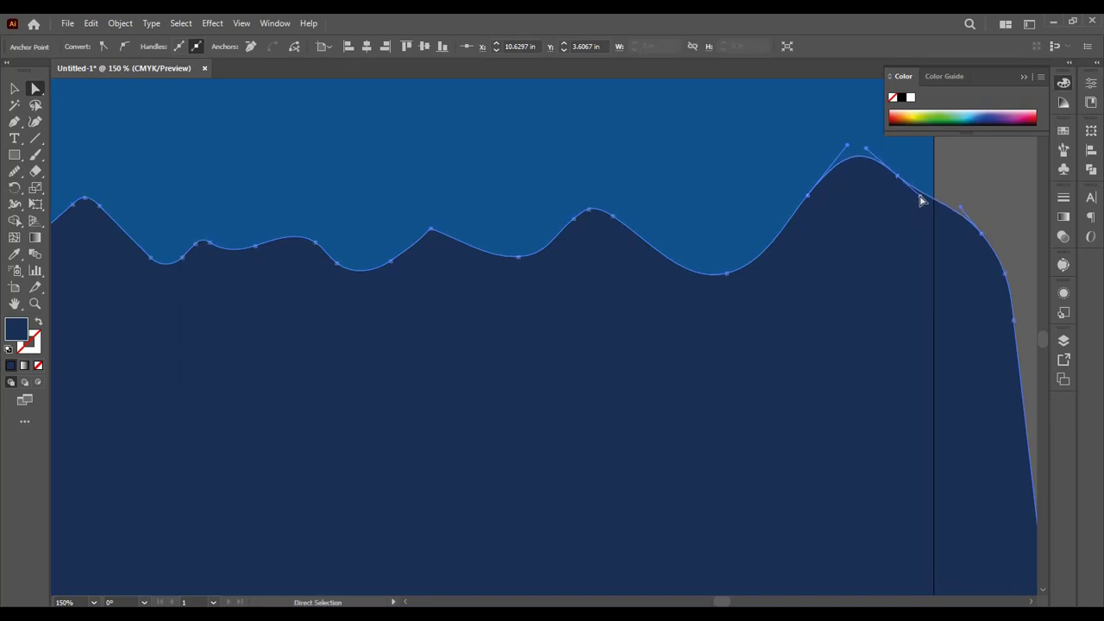
click(963, 188)
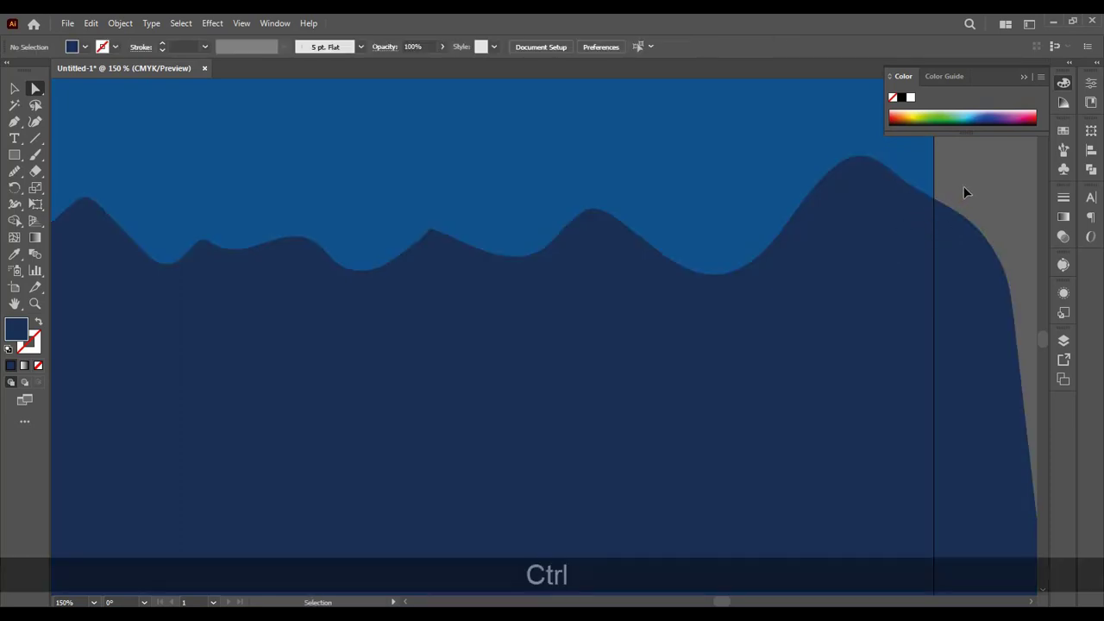
key(ctrl+minus)
key(ctrl+minus)
drag(431, 411, 518, 385)
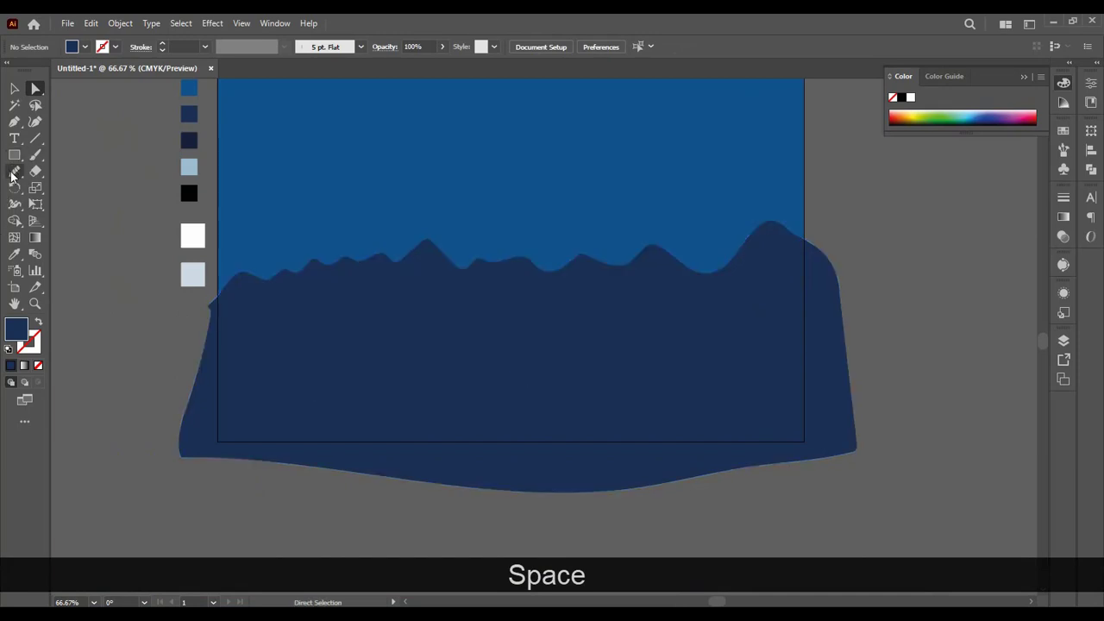
Step: Set the current fill to the darker navy of the fourth swatch with the Eyedropper
click(13, 173)
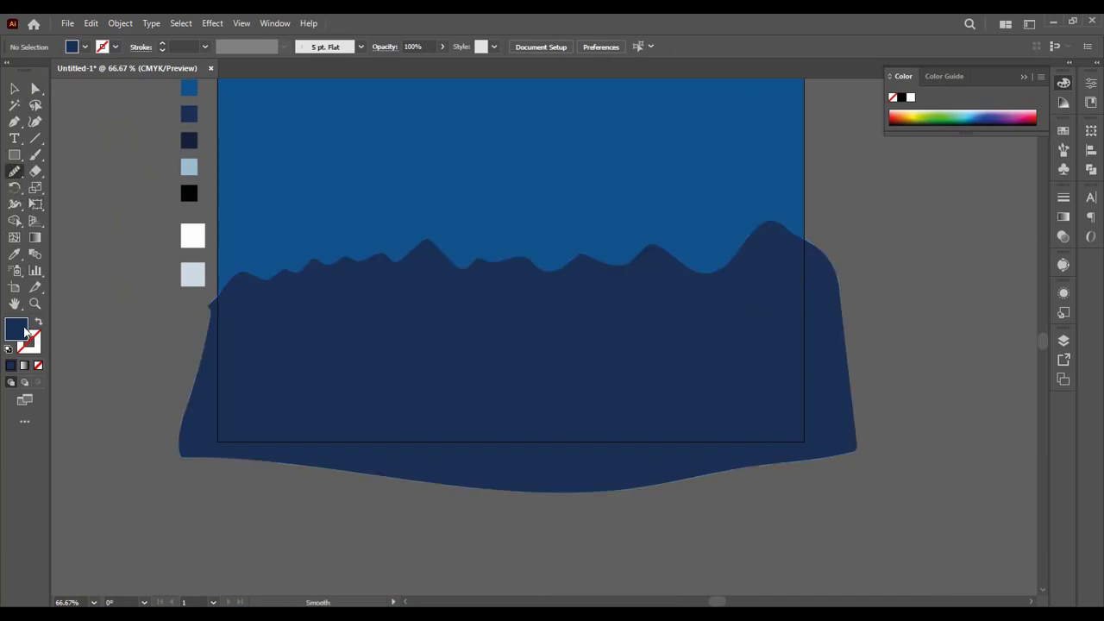
scroll(195, 188, up, 2)
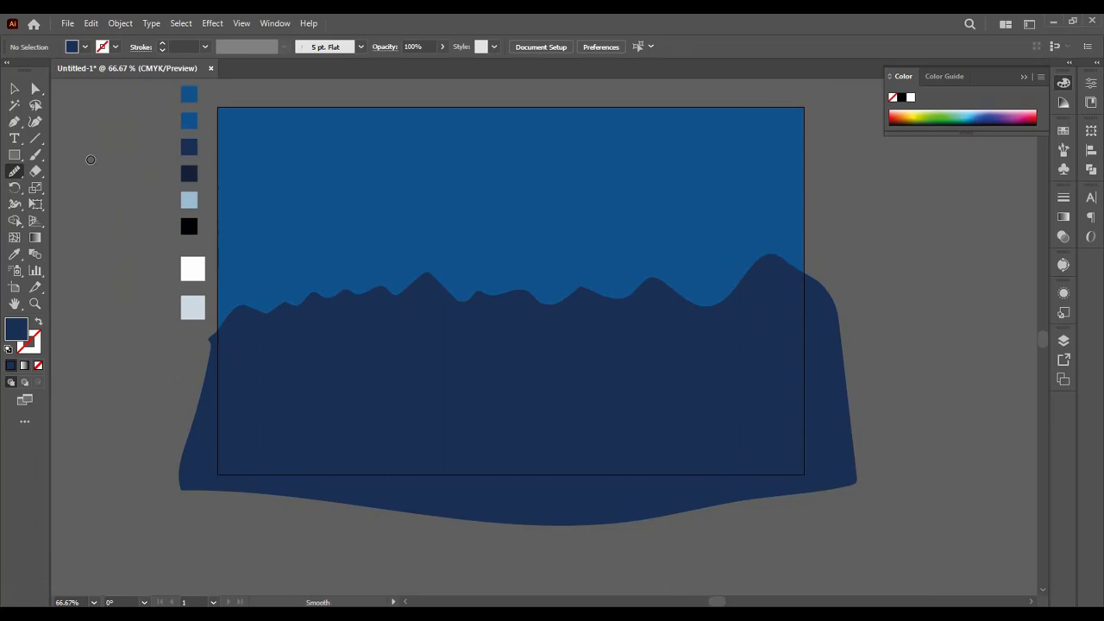
click(14, 88)
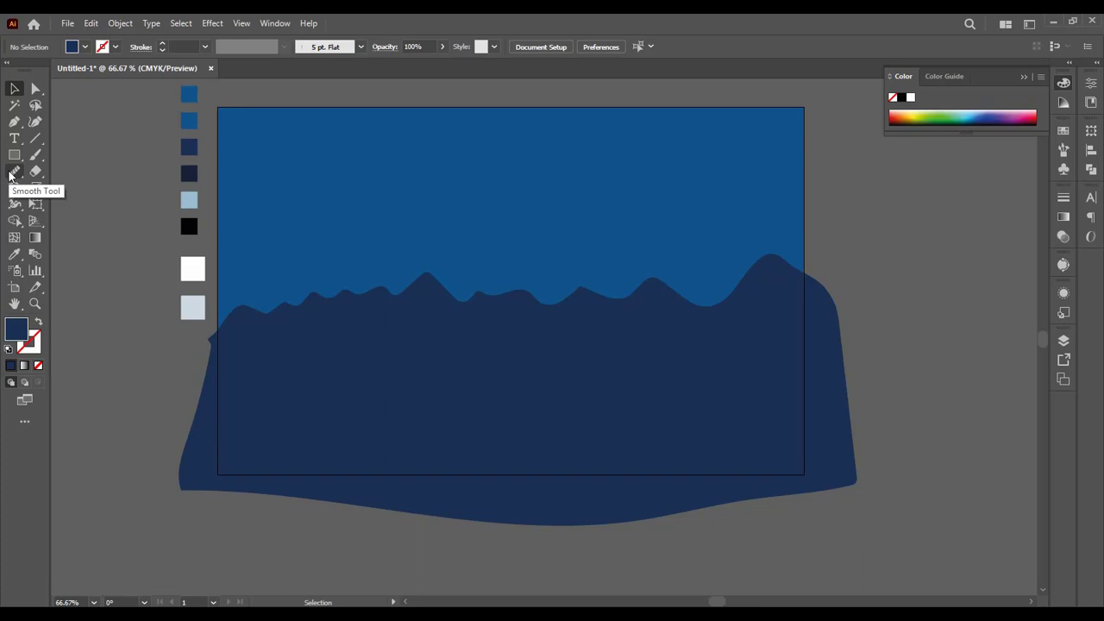
click(11, 176)
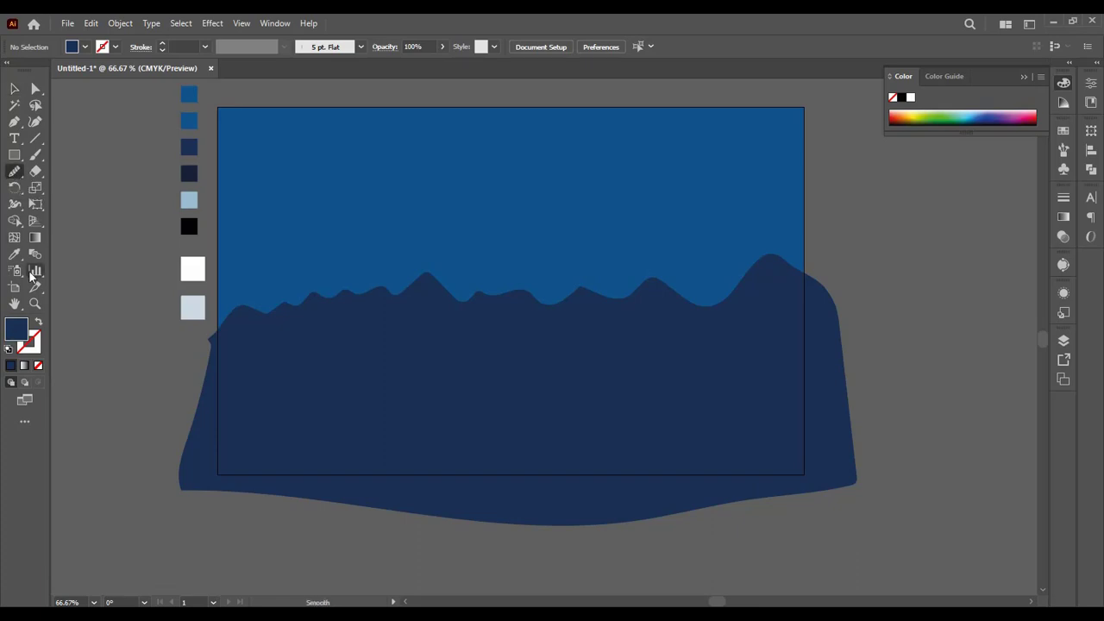
click(15, 254)
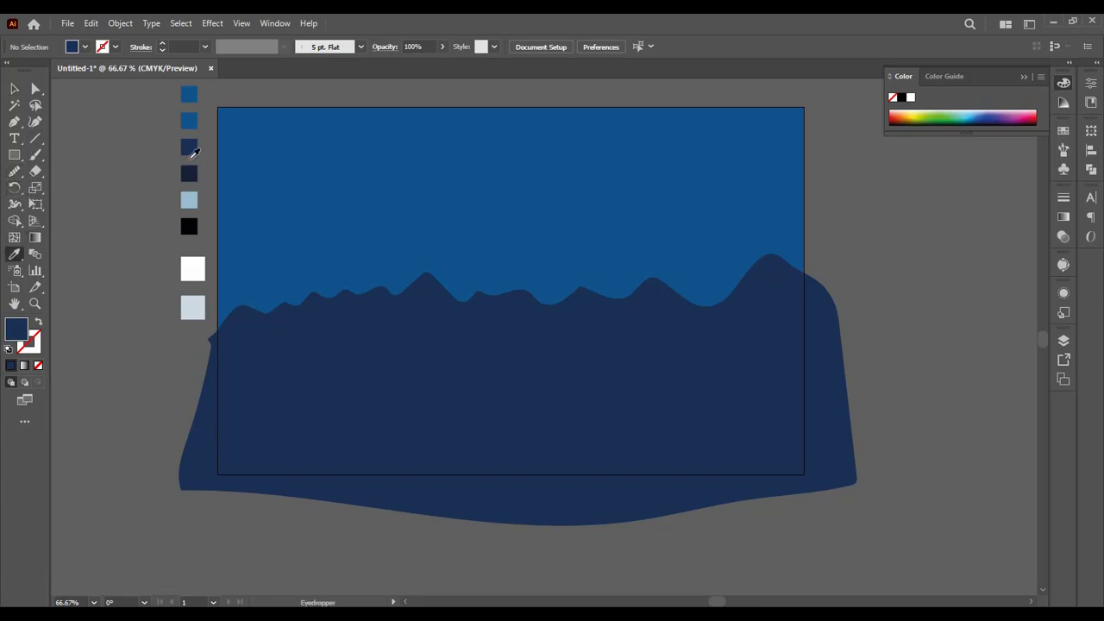
click(186, 176)
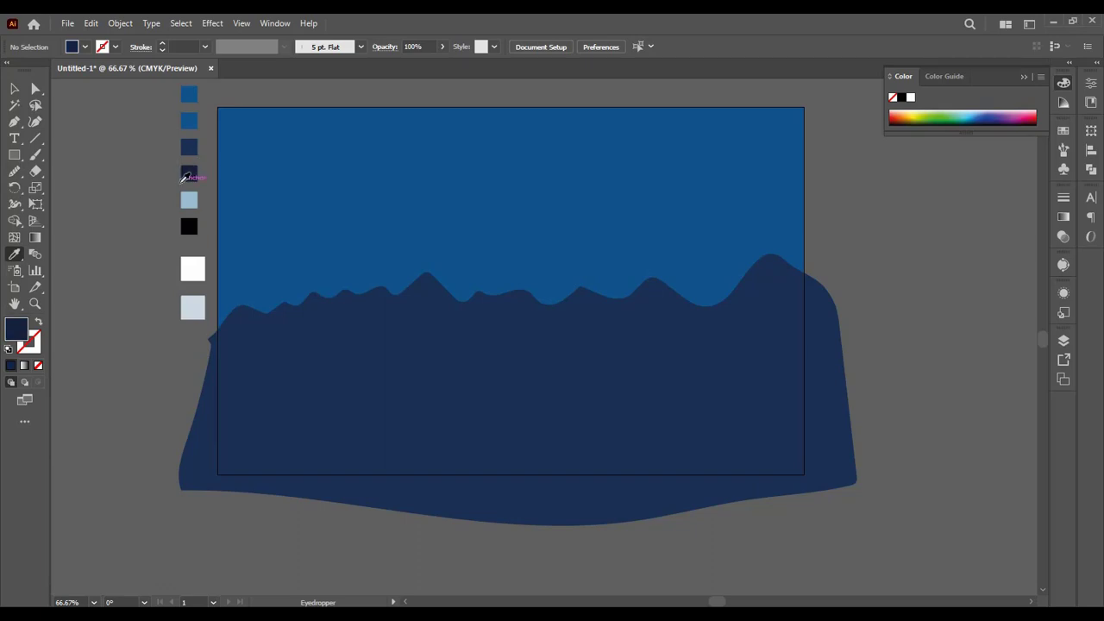
Step: Draw a second closed mountain-ridge shape with the Pencil tool, mostly slightly below the first ridge and extending past the artboard
click(14, 172)
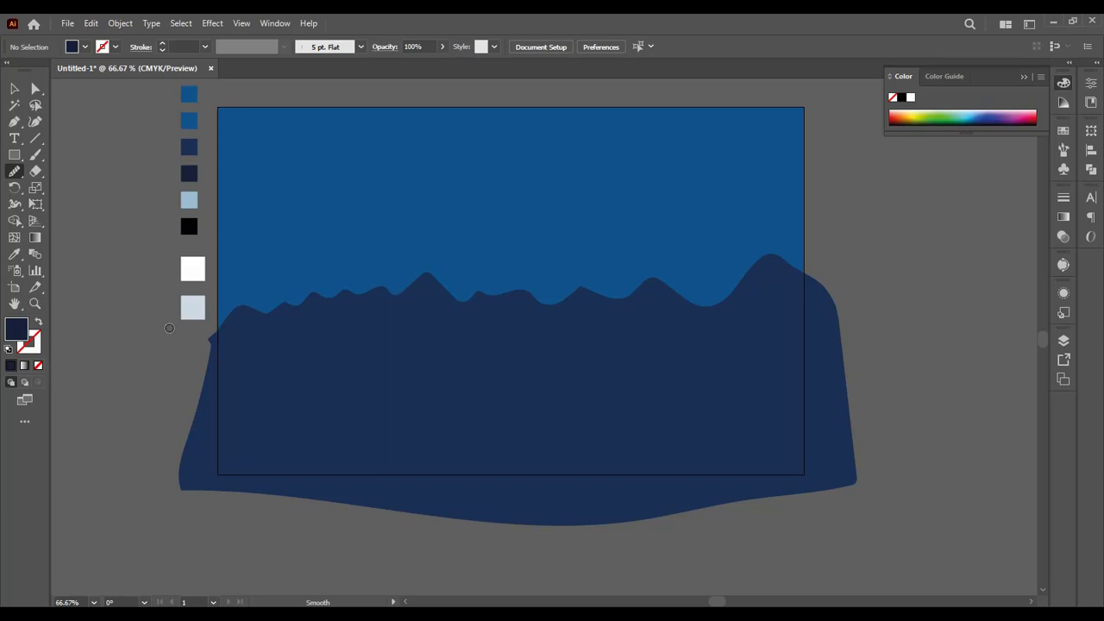
drag(14, 173, 59, 193)
mouse_move(223, 335)
mouse_down()
mouse_move(315, 314)
mouse_move(362, 333)
mouse_move(419, 327)
mouse_move(497, 298)
mouse_move(544, 329)
mouse_move(604, 334)
mouse_move(665, 292)
mouse_move(693, 314)
mouse_move(718, 291)
mouse_move(751, 312)
mouse_move(836, 312)
mouse_move(860, 394)
mouse_move(862, 466)
mouse_move(820, 504)
mouse_move(652, 527)
mouse_move(220, 514)
mouse_move(205, 509)
mouse_move(197, 425)
mouse_move(212, 343)
mouse_up()
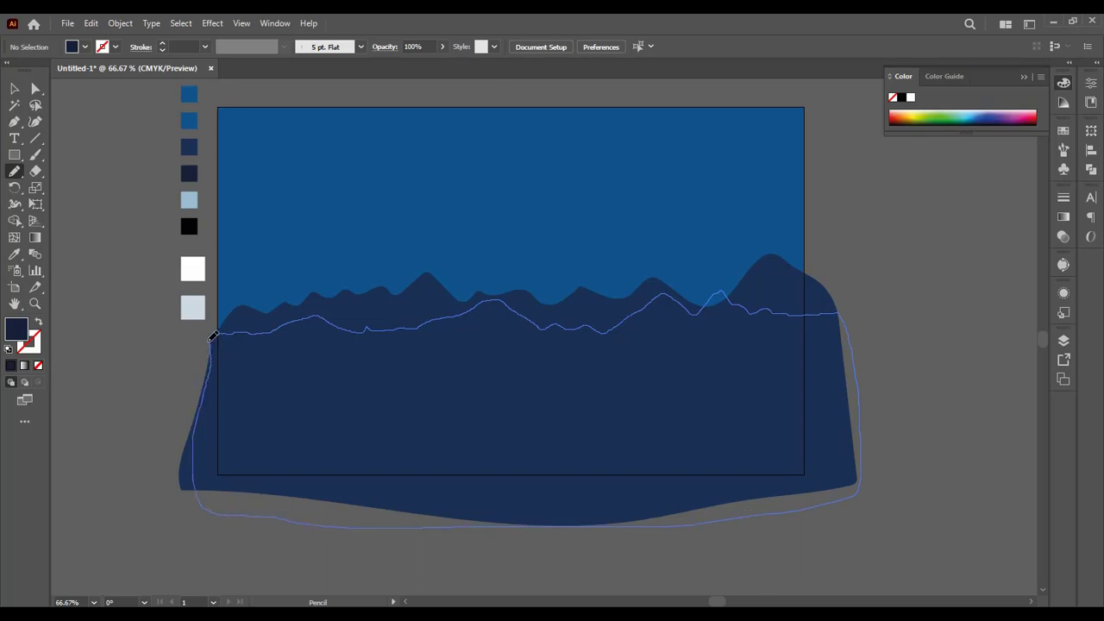
drag(212, 337, 212, 339)
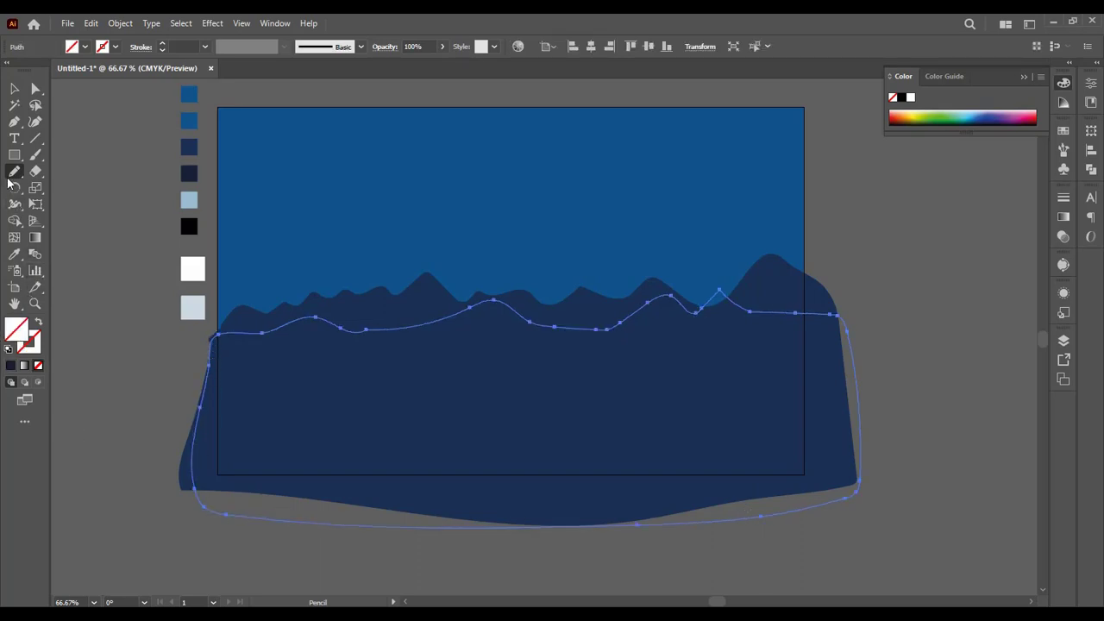
Step: Fill the second ridge with the darker navy of the fourth swatch using the Eyedropper and deselect it
click(14, 253)
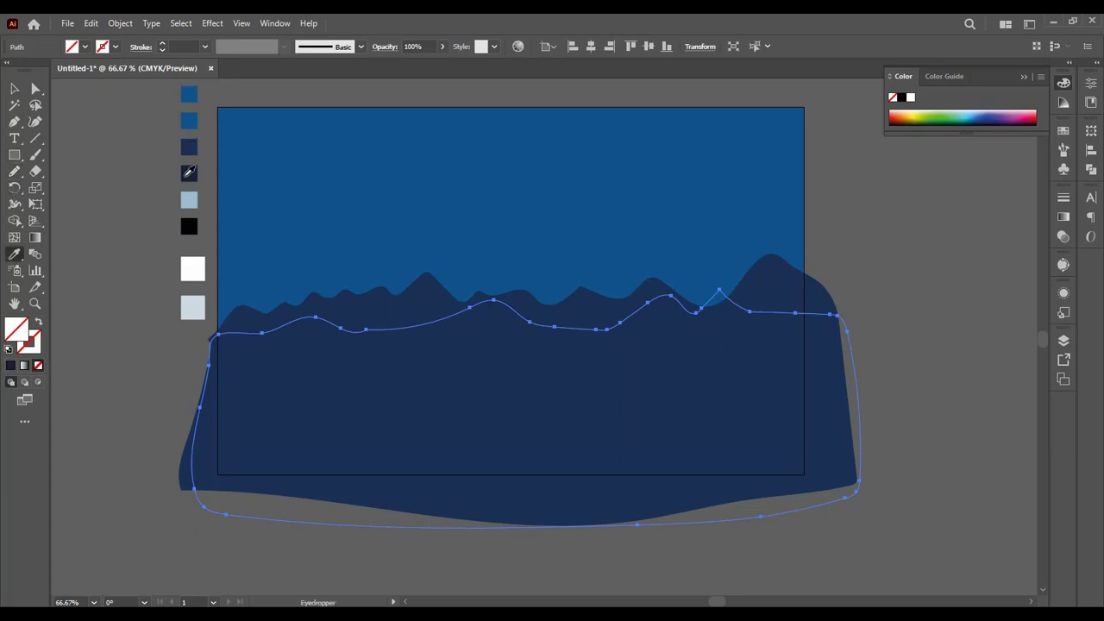
click(190, 174)
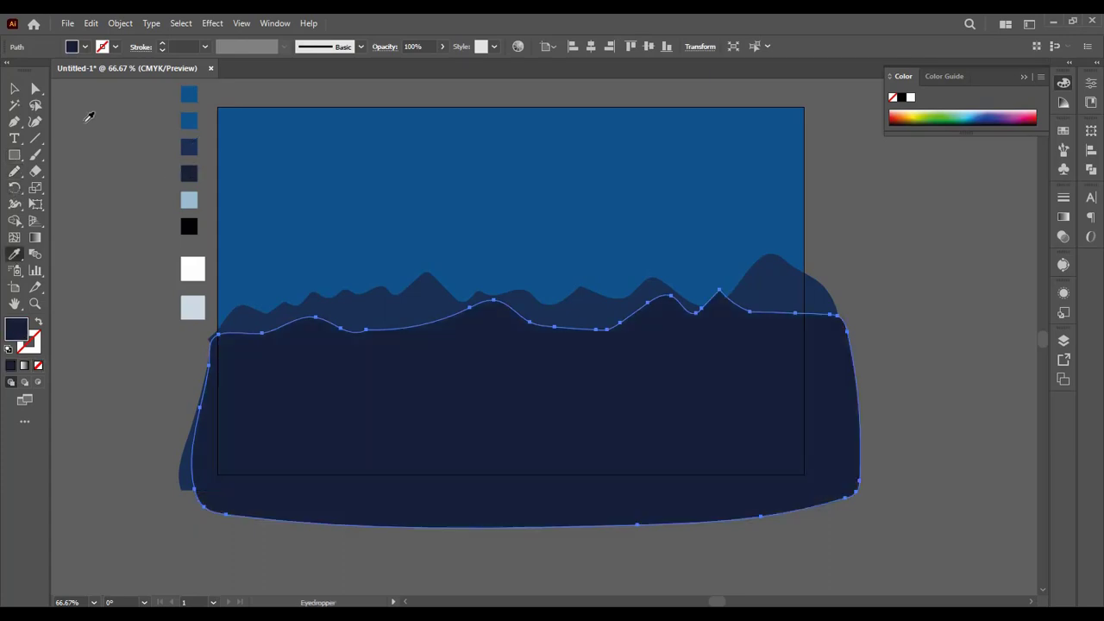
click(14, 88)
click(82, 343)
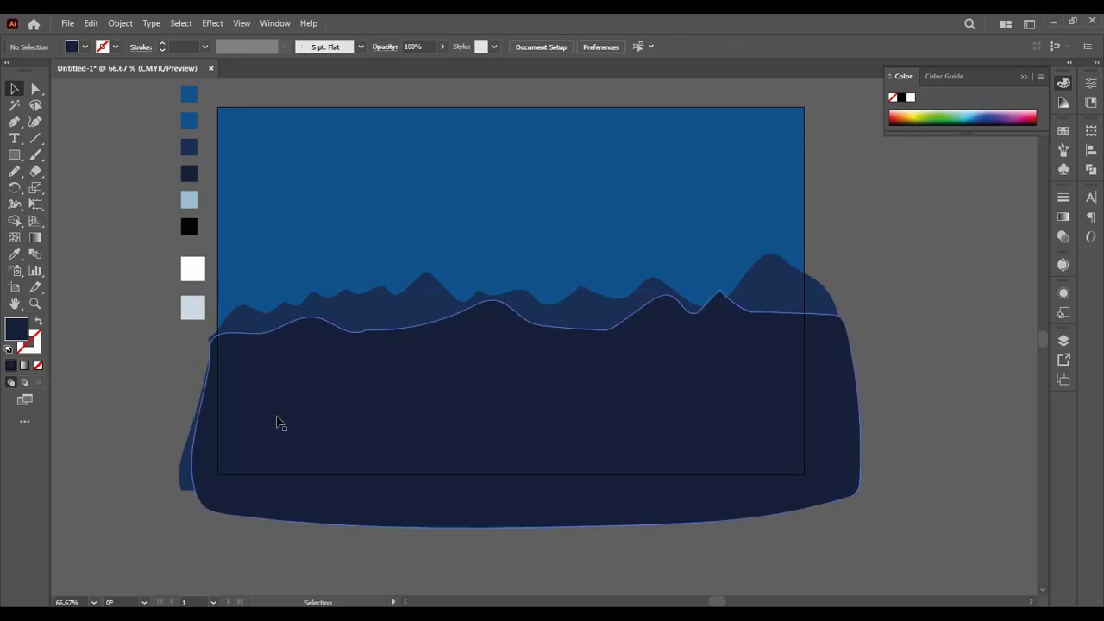
Step: Move the darker front ridge slightly up and to the left, and lower the back ridge a little behind it
drag(494, 434, 468, 426)
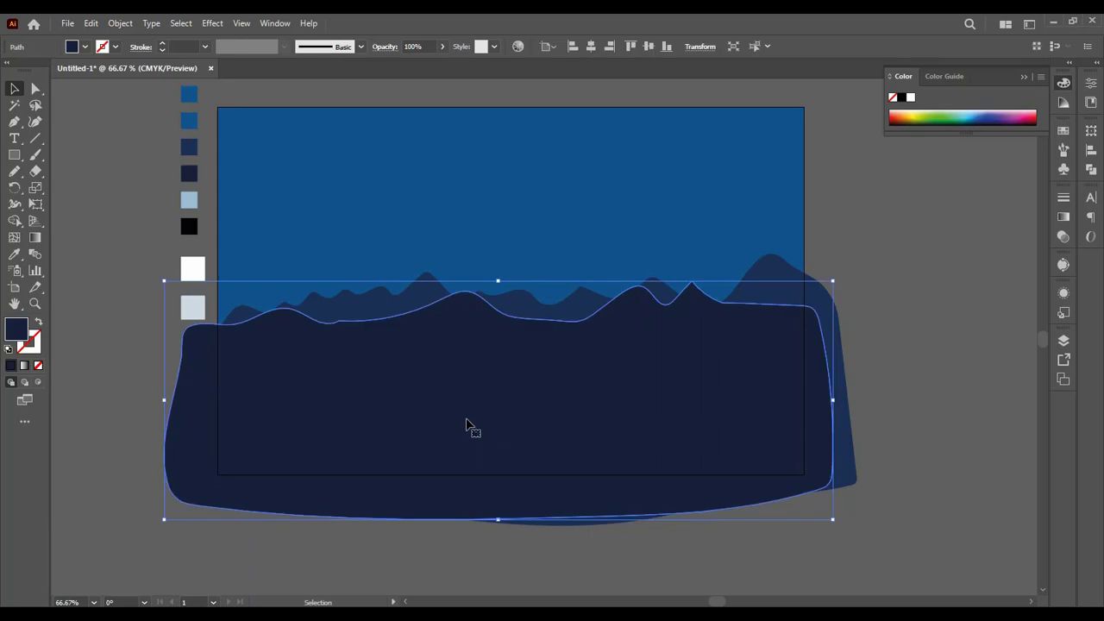
click(898, 286)
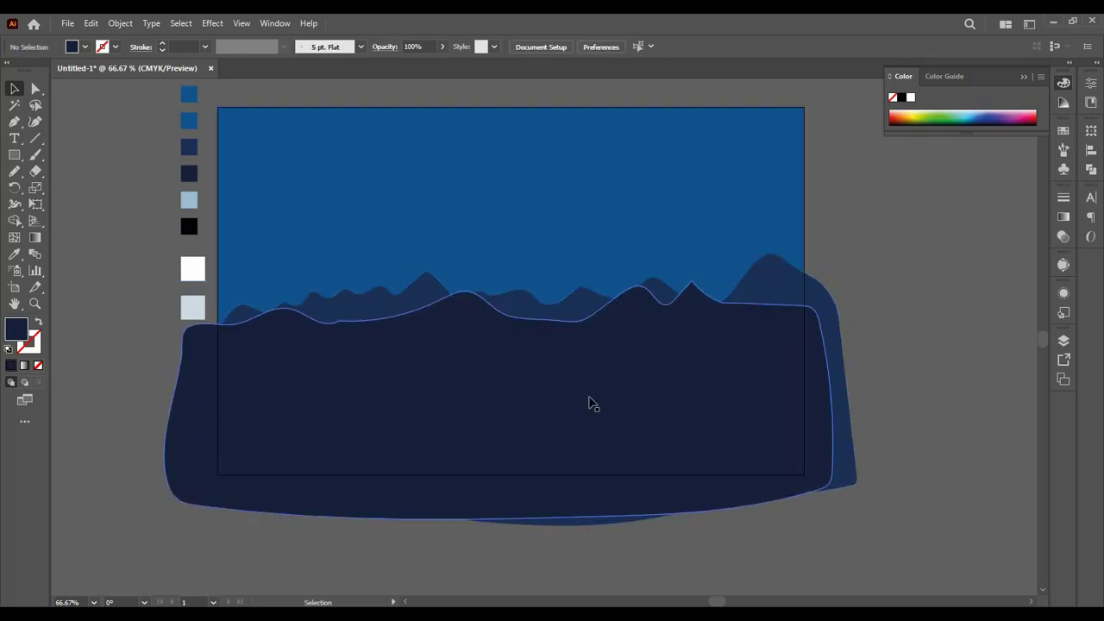
drag(552, 308, 549, 323)
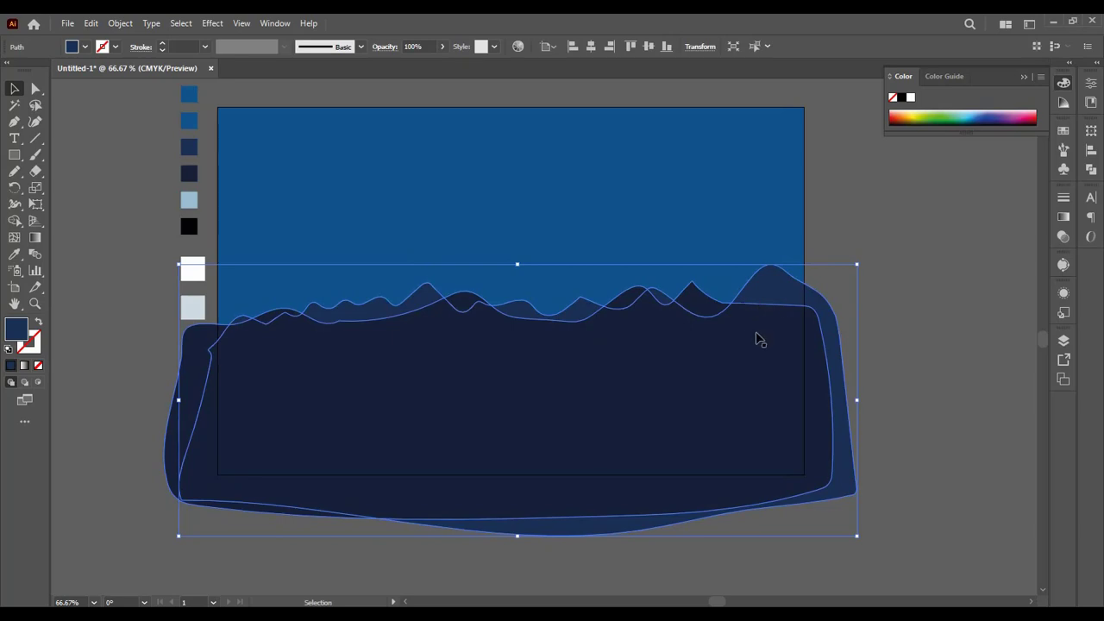
Step: Redraw sections of the front ridge's crest with the Pencil tool, adding a right-end peak, small dips and bumps along the flat stretches
click(759, 341)
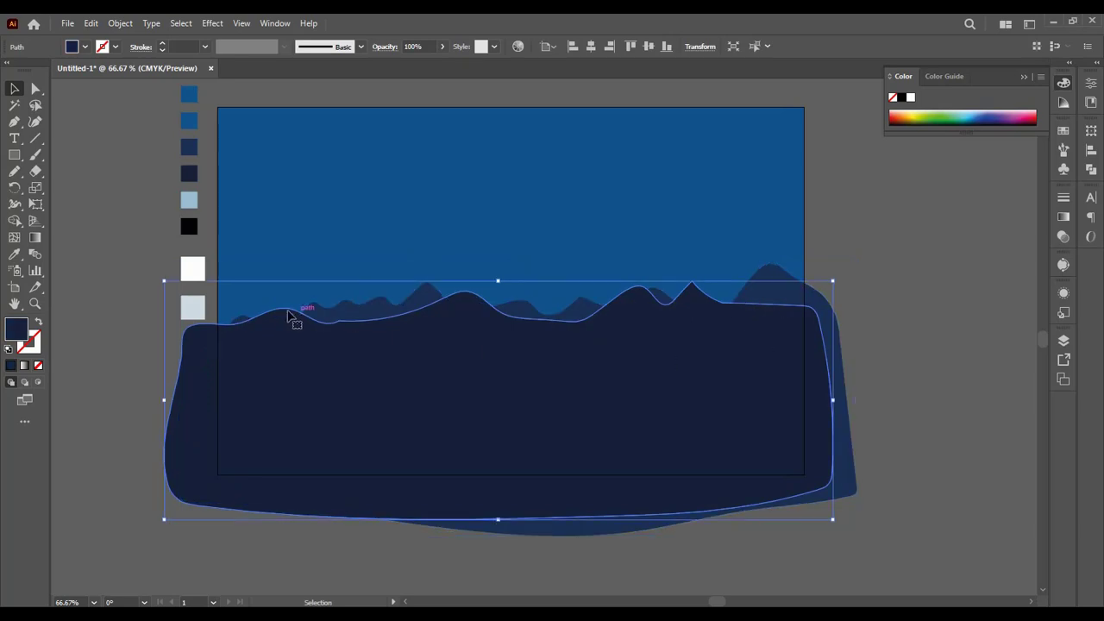
click(15, 171)
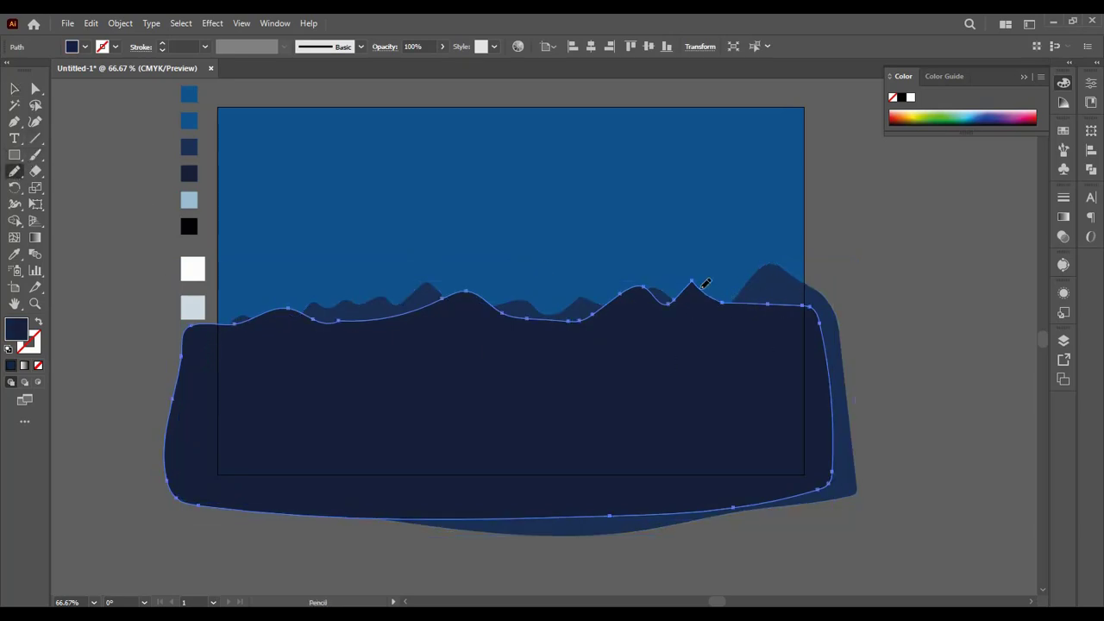
mouse_move(724, 303)
mouse_down()
mouse_move(764, 287)
mouse_move(820, 319)
mouse_up()
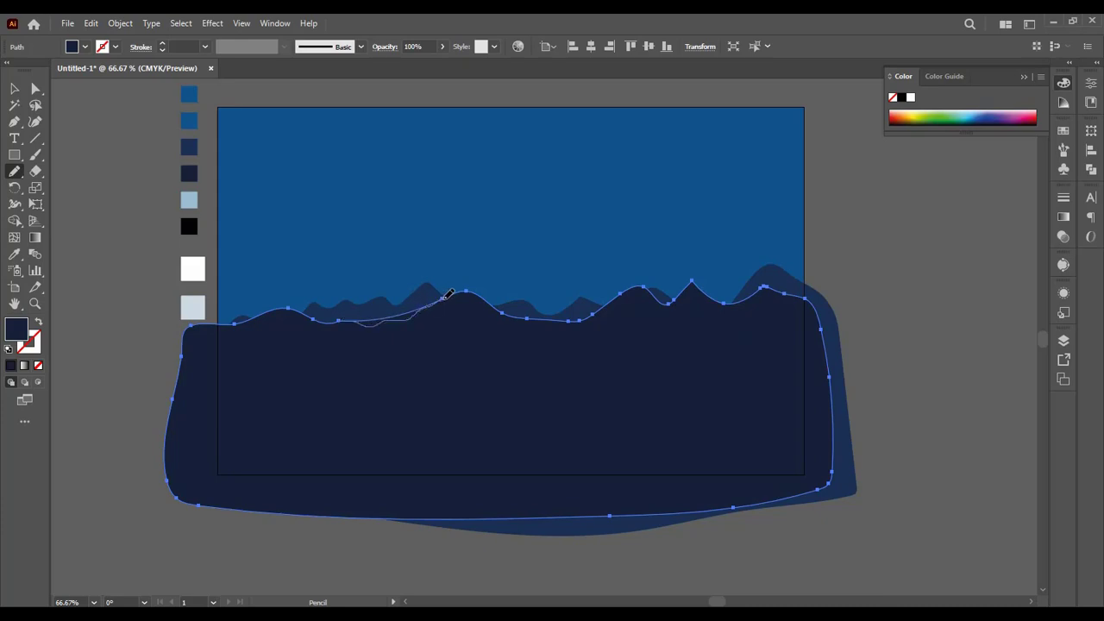
drag(449, 295, 450, 296)
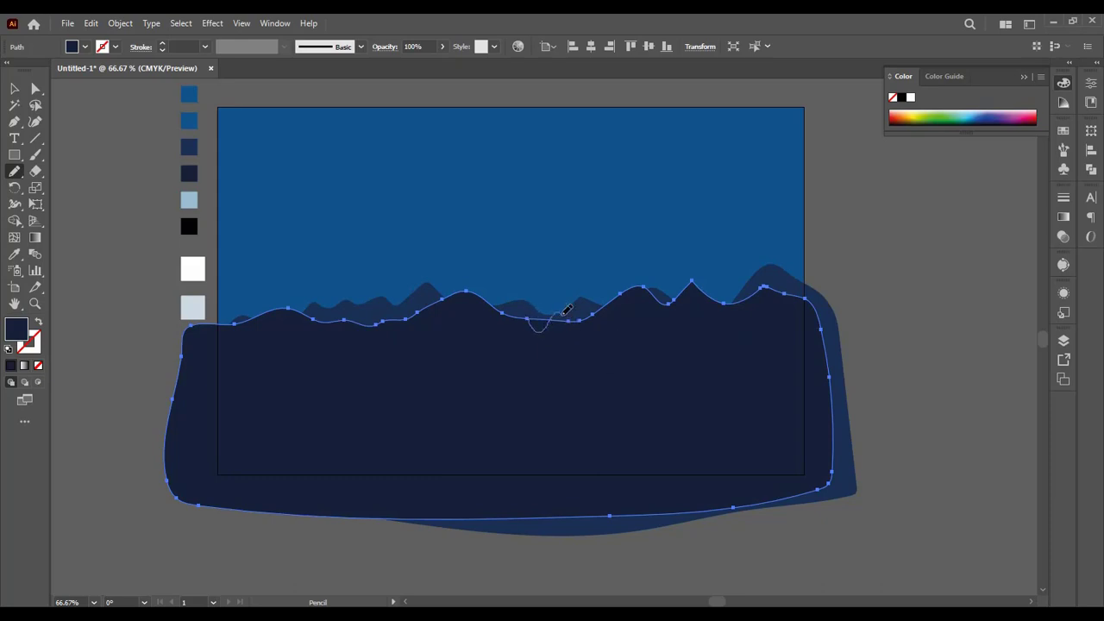
mouse_move(564, 312)
mouse_down()
mouse_move(578, 321)
mouse_move(602, 312)
mouse_up()
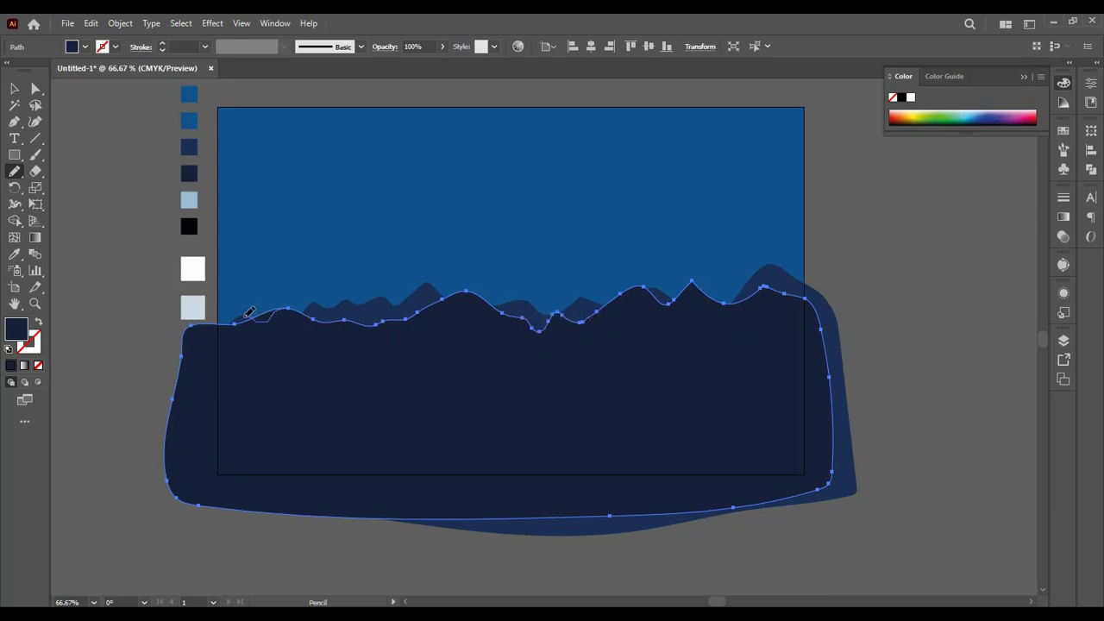
drag(238, 319, 233, 321)
drag(292, 303, 315, 321)
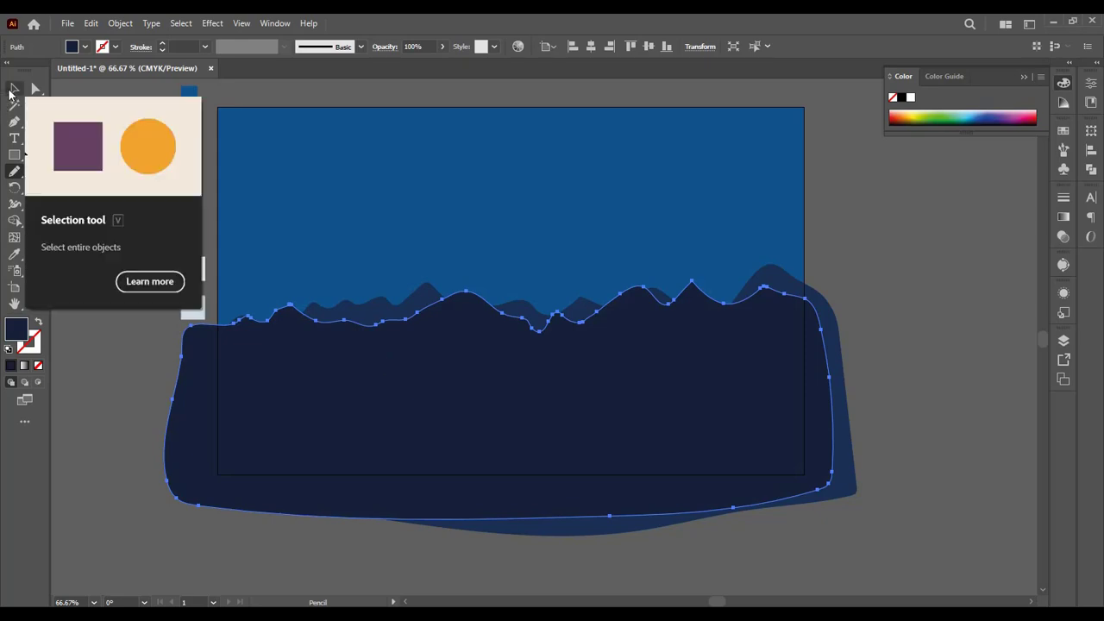
Step: Round the sharp peak right of the front ridge's center to a corner radius of about 0.1 in
click(13, 89)
click(100, 348)
drag(345, 391, 345, 395)
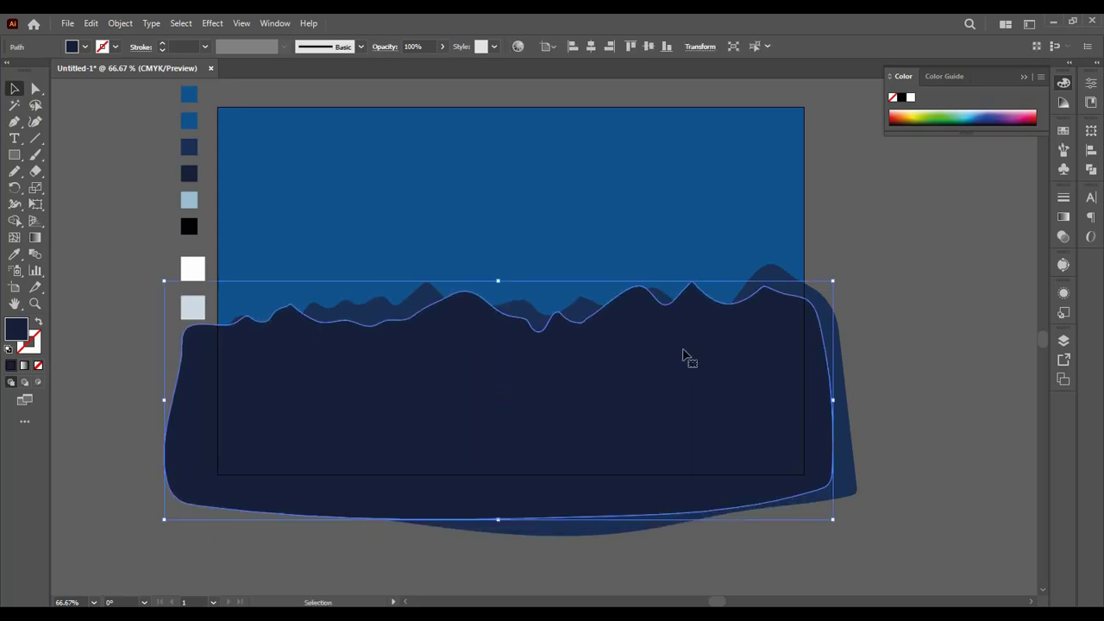
key(ctrl+equal)
key(ctrl+equal)
key(ctrl+equal)
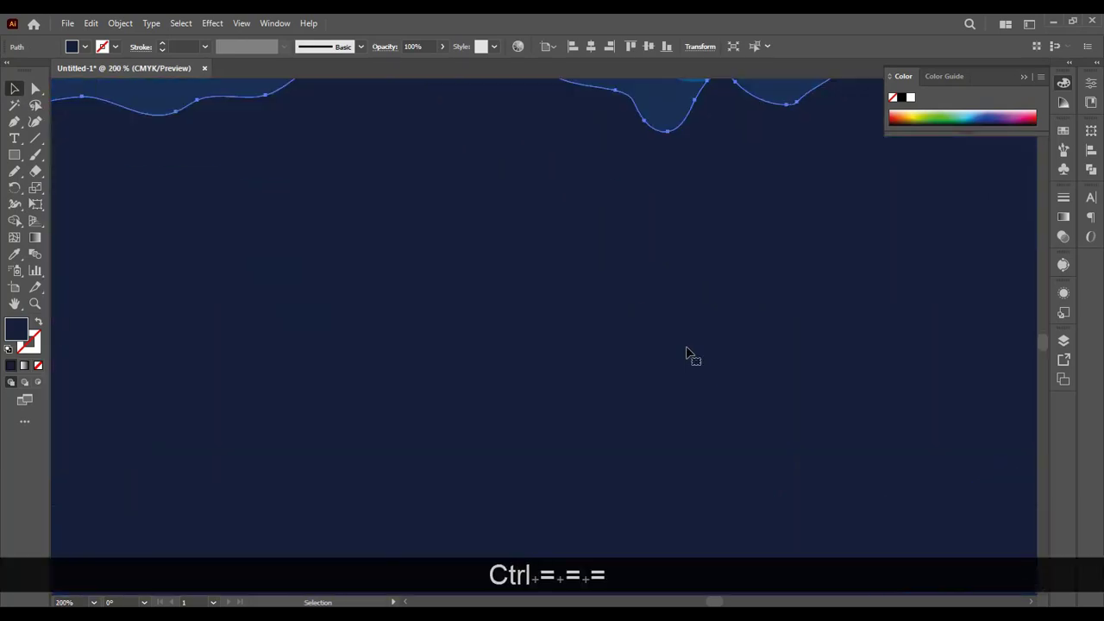
key(space)
drag(813, 364, 653, 434)
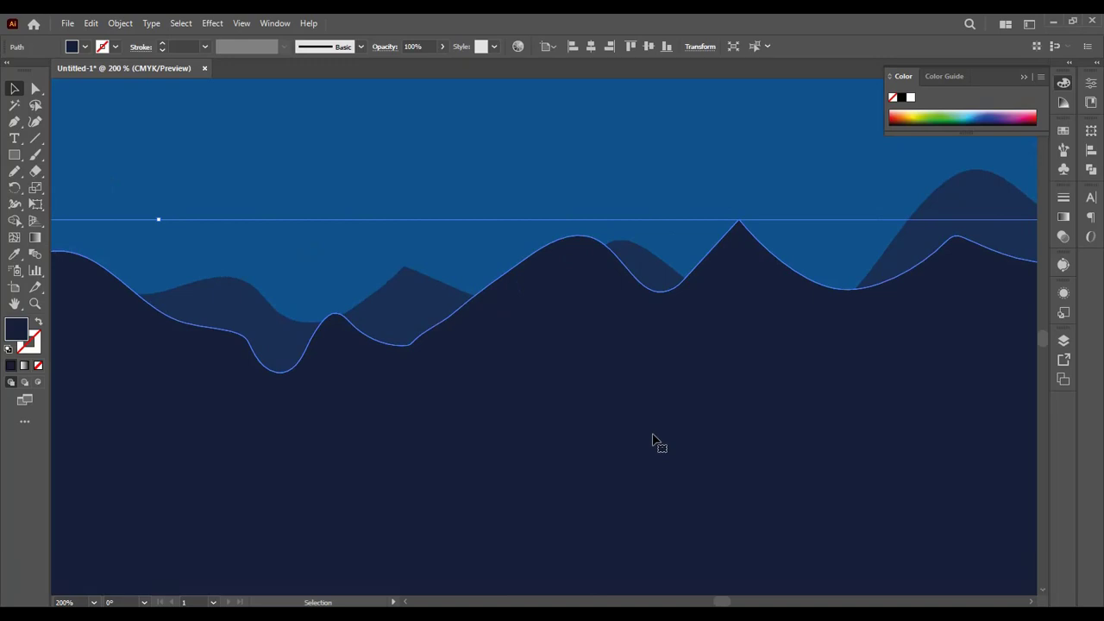
key(a)
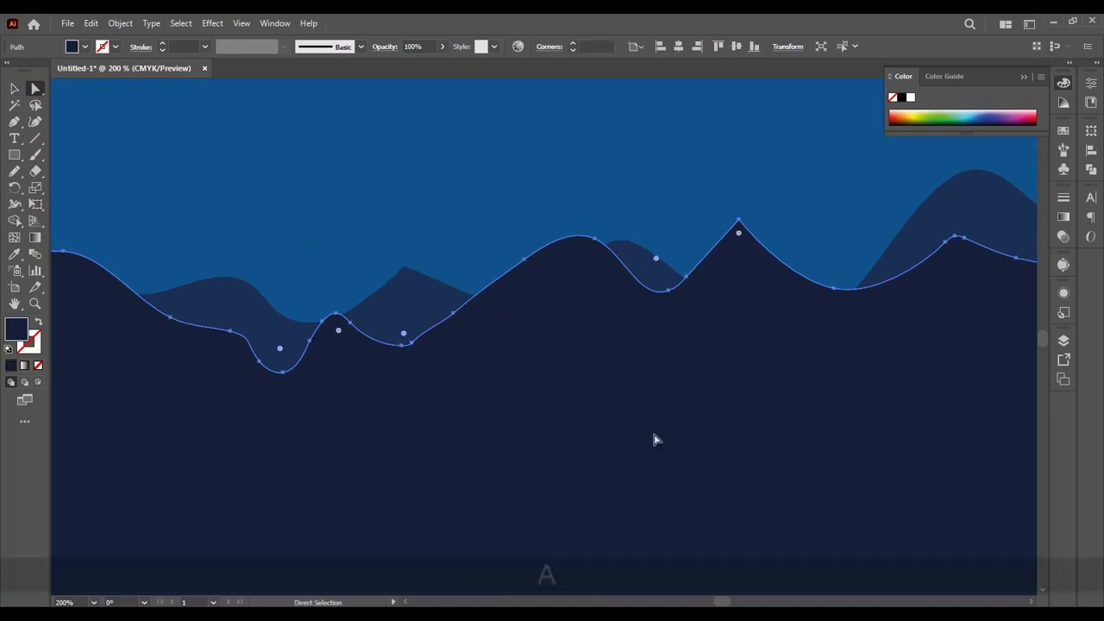
click(739, 235)
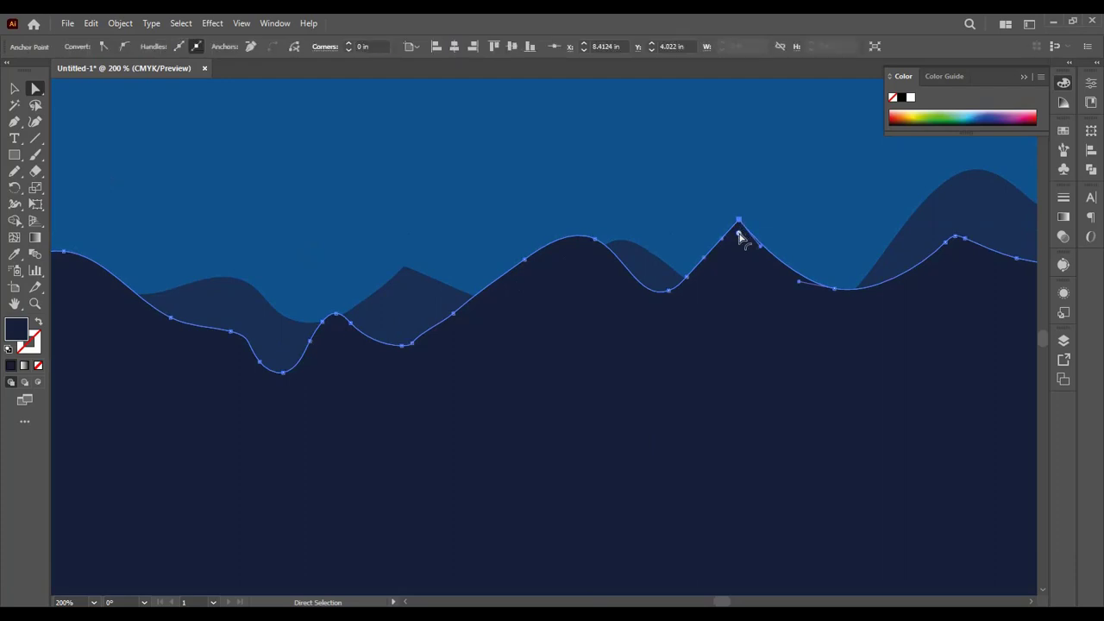
drag(739, 237, 746, 247)
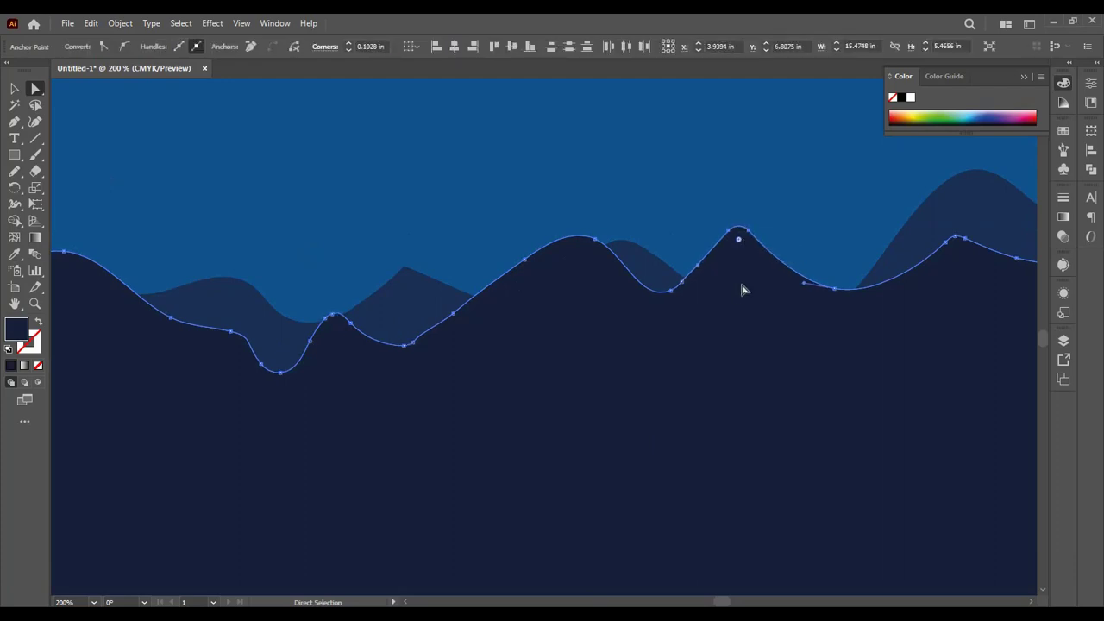
Step: Nudge the whole front ridge slightly to the left and up
key(ctrl+minus)
key(ctrl+minus)
key(ctrl+minus)
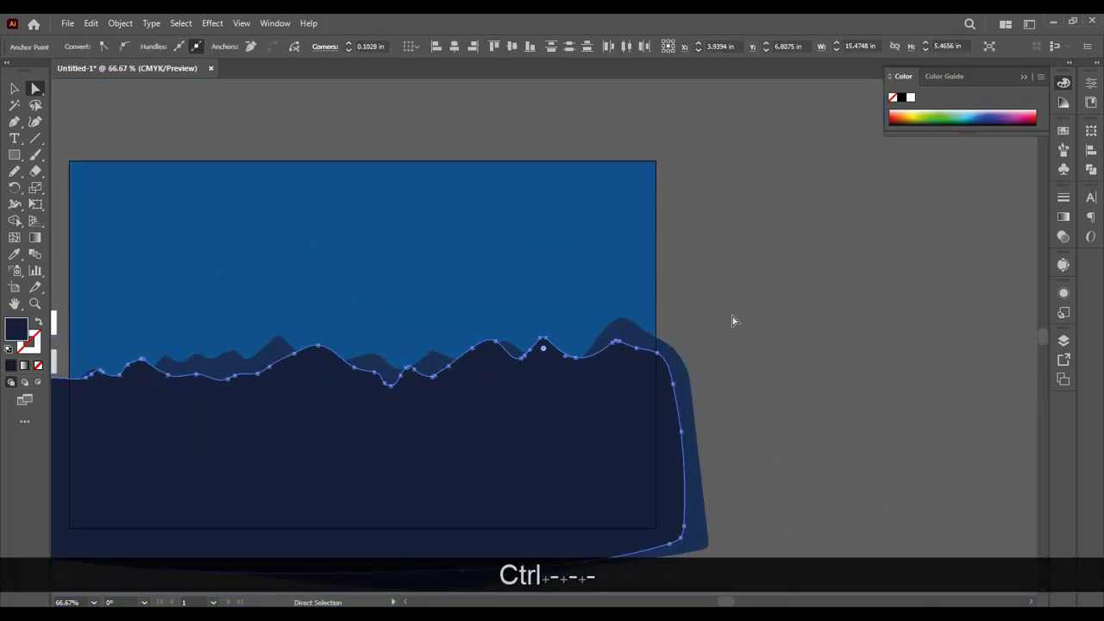
key(space)
drag(733, 317, 811, 228)
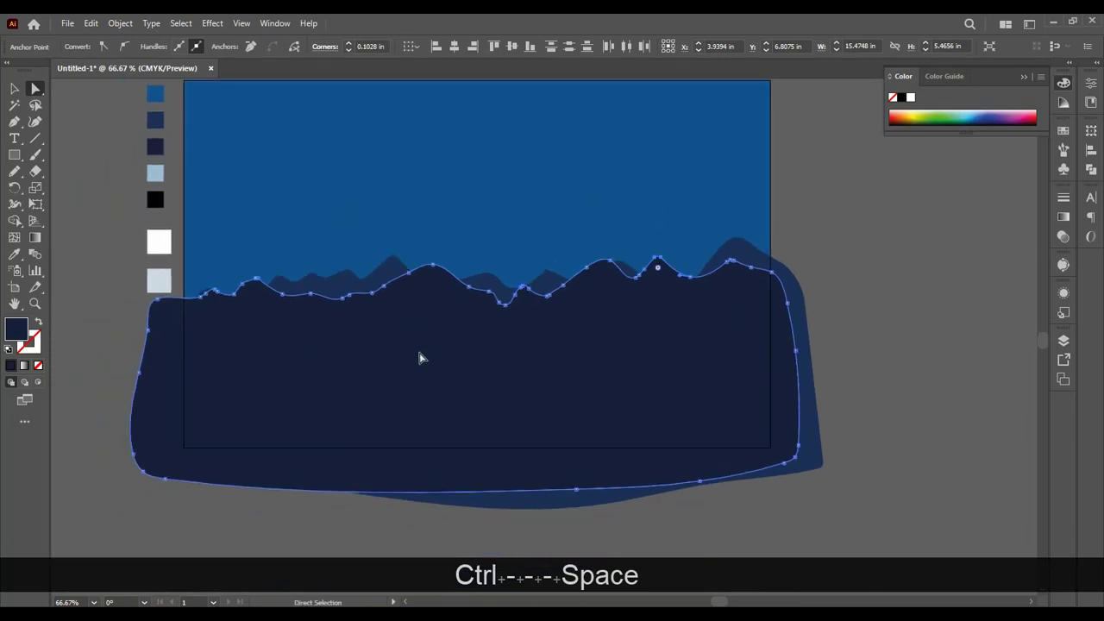
key(v)
click(933, 320)
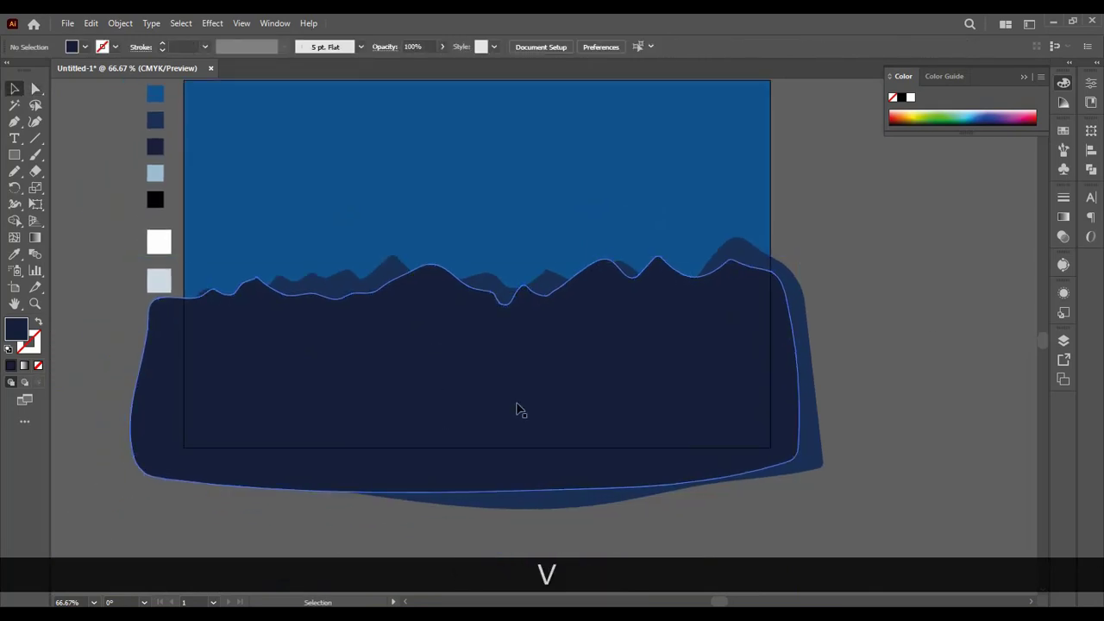
drag(520, 411, 509, 407)
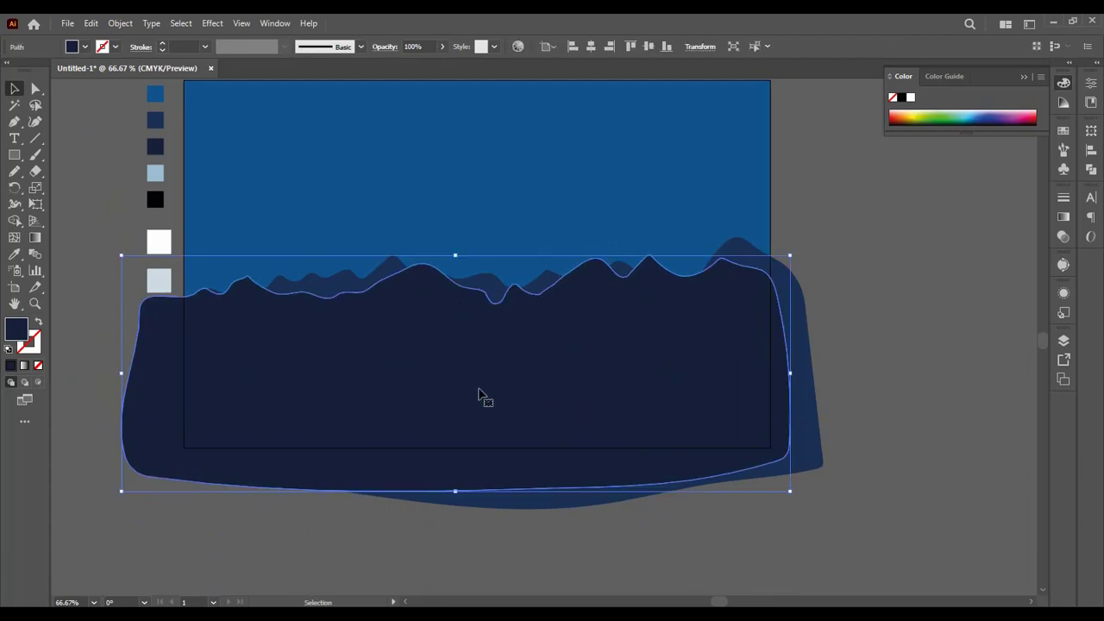
Step: Raise both ridges on the artboard, the back one more, and narrow the front ridge from its left side
scroll(485, 416, up, 1)
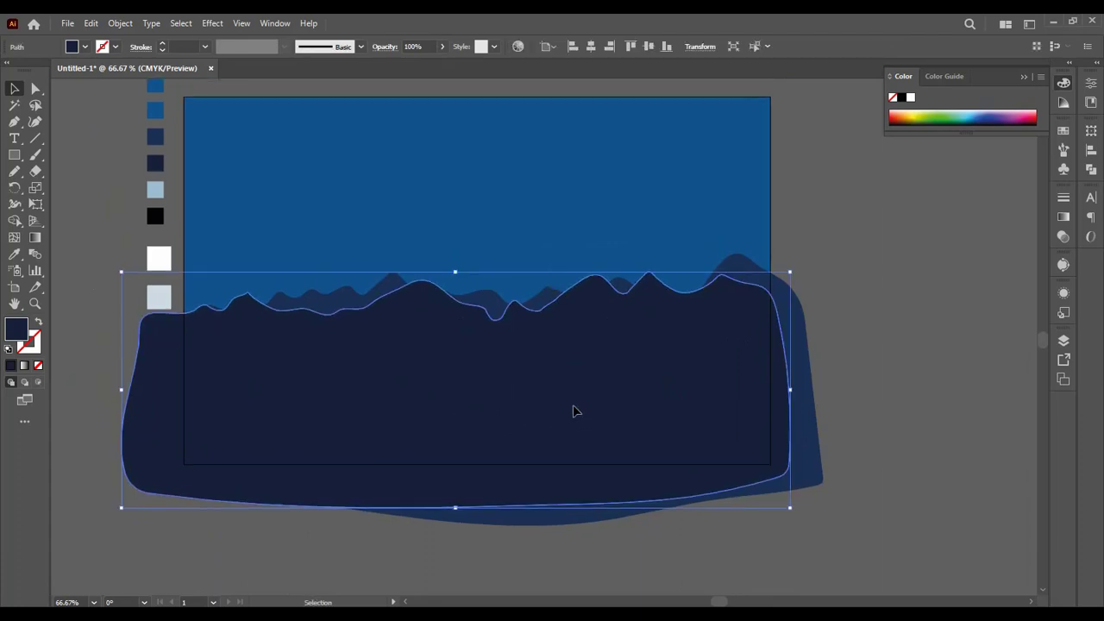
drag(576, 411, 543, 286)
drag(564, 387, 559, 363)
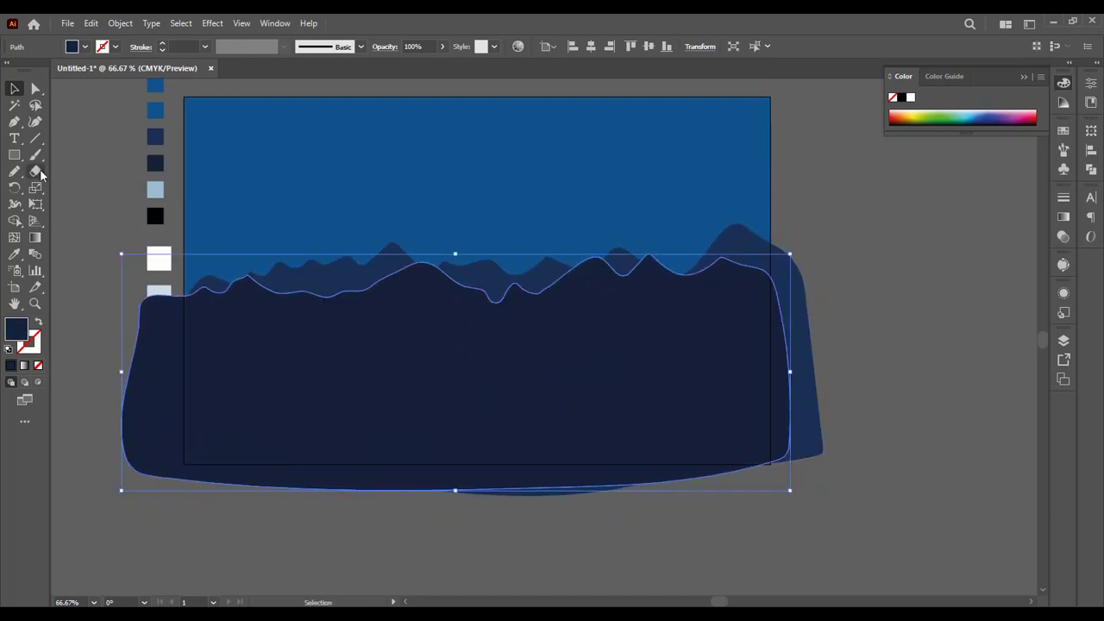
drag(121, 374, 153, 376)
click(135, 377)
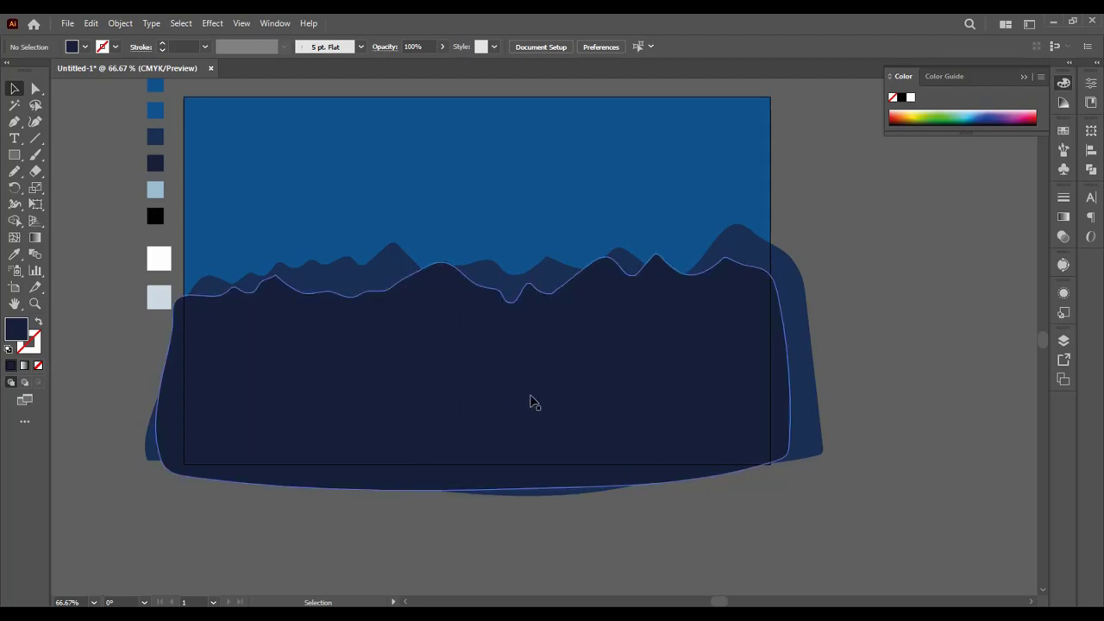
Step: Fine-tune the offset between the front and back ridges, and lower both together on the artboard
drag(345, 282, 347, 269)
drag(343, 324, 346, 325)
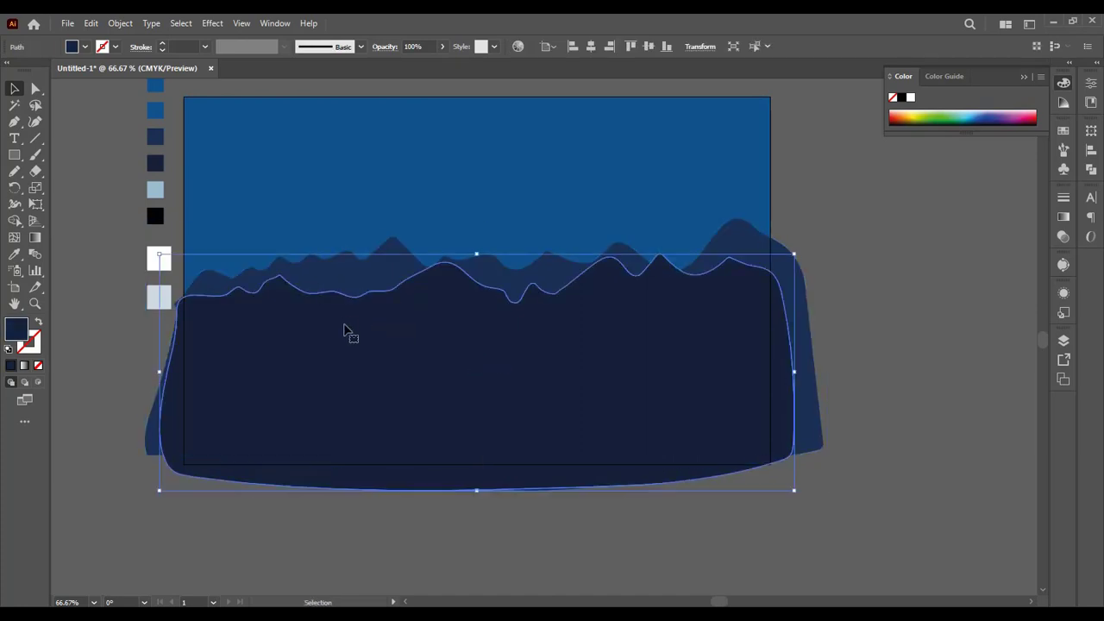
drag(360, 286, 365, 290)
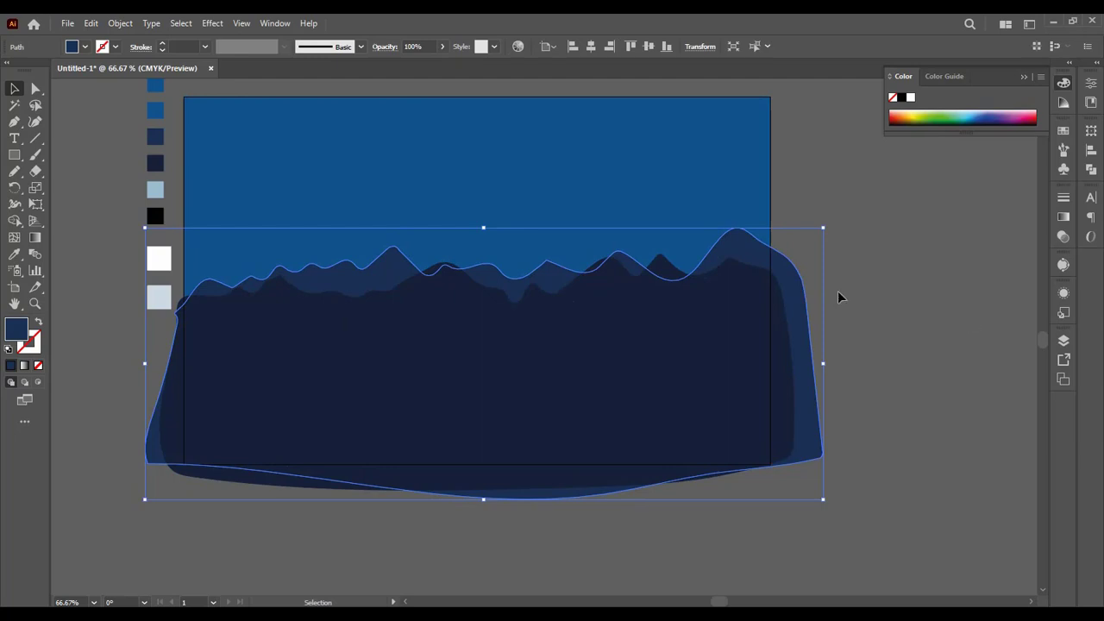
drag(801, 323, 801, 355)
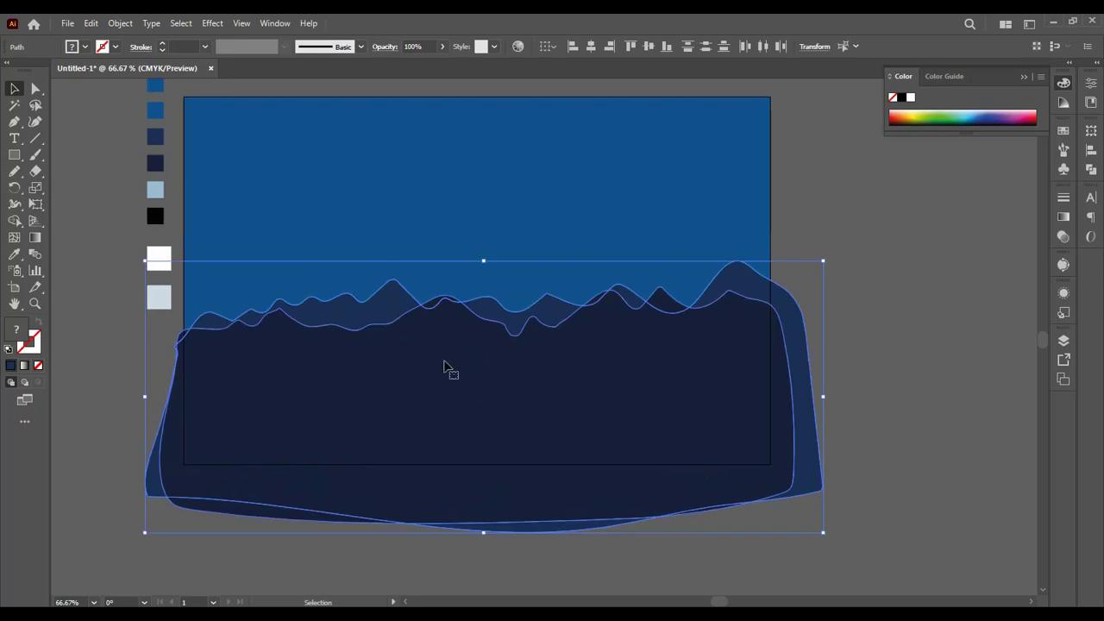
Step: Draw a wide rectangle across the lower artboard, filled with the light blue fifth swatch, and nudge it slightly up
click(14, 154)
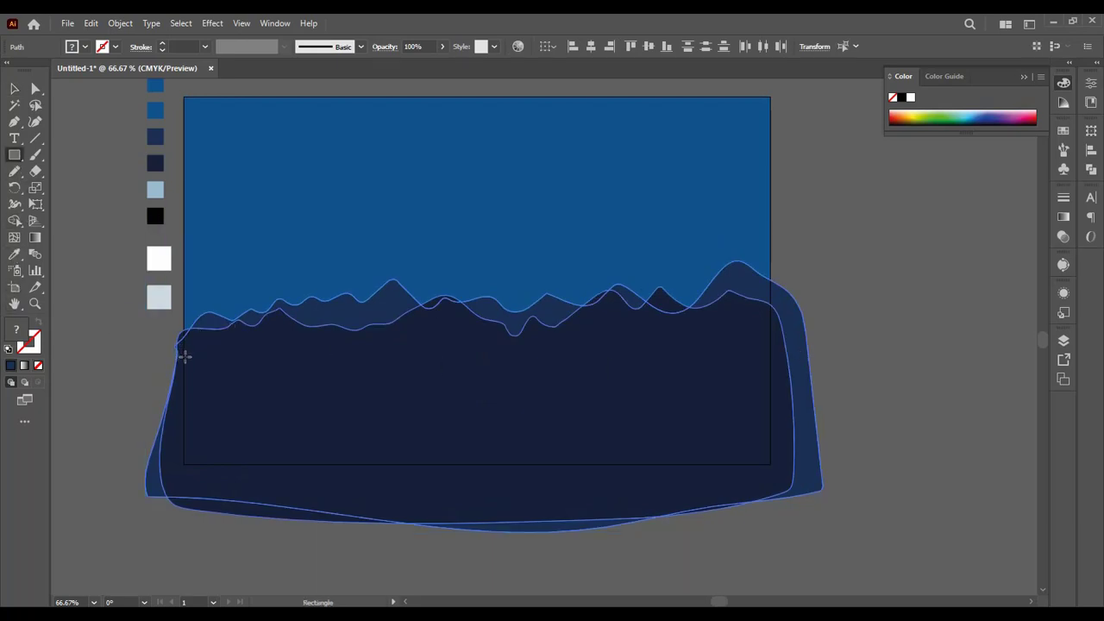
mouse_move(164, 354)
mouse_down()
mouse_move(246, 420)
mouse_move(727, 454)
mouse_move(806, 477)
mouse_up()
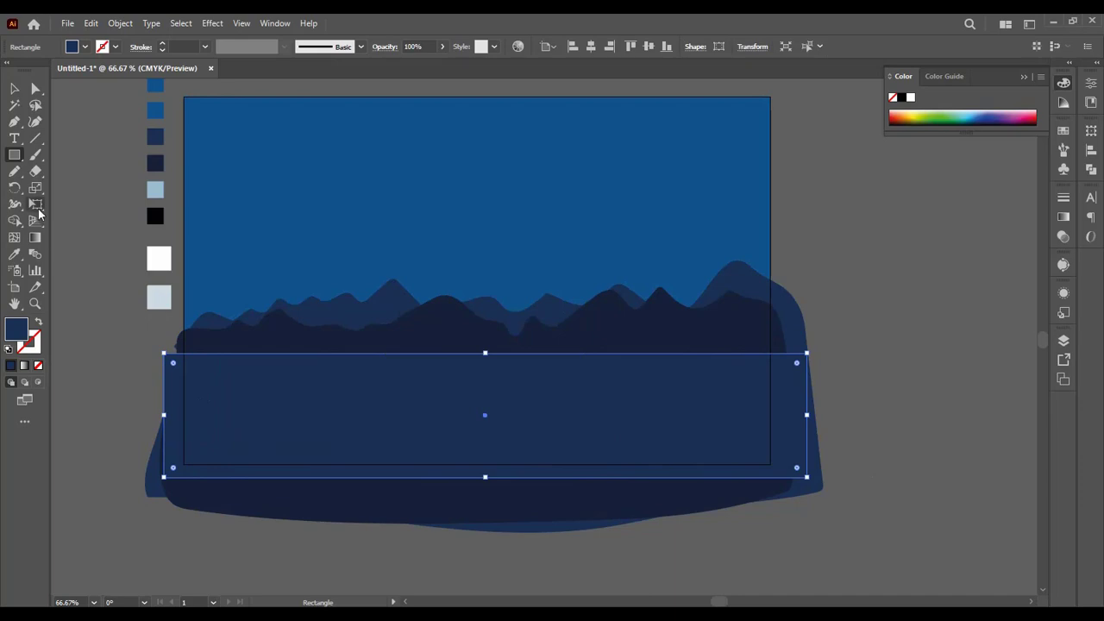
click(15, 254)
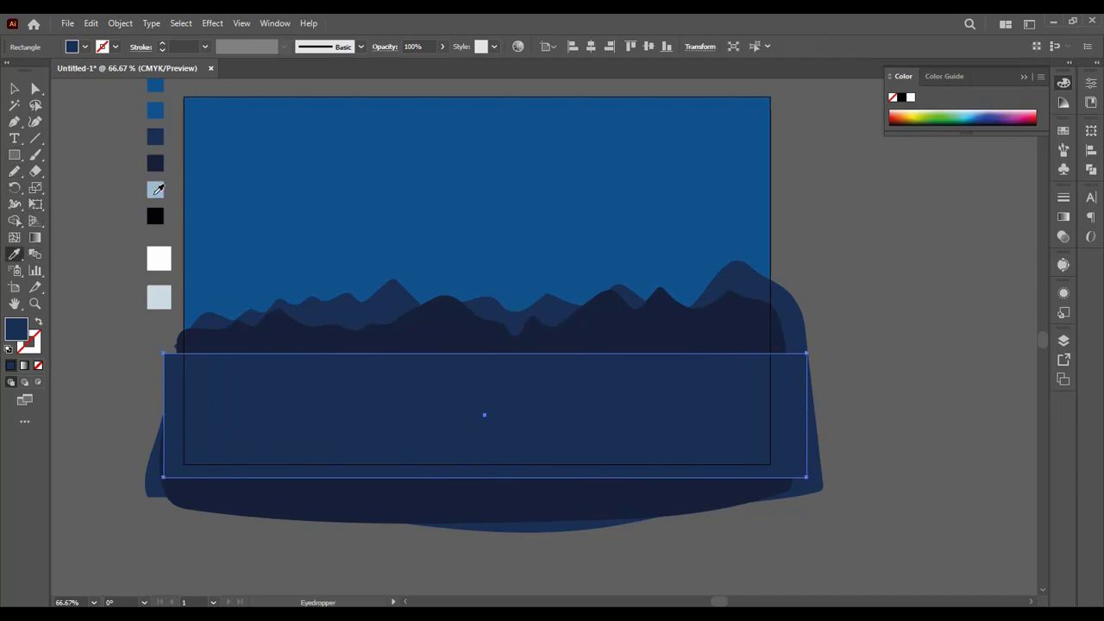
click(155, 192)
click(14, 89)
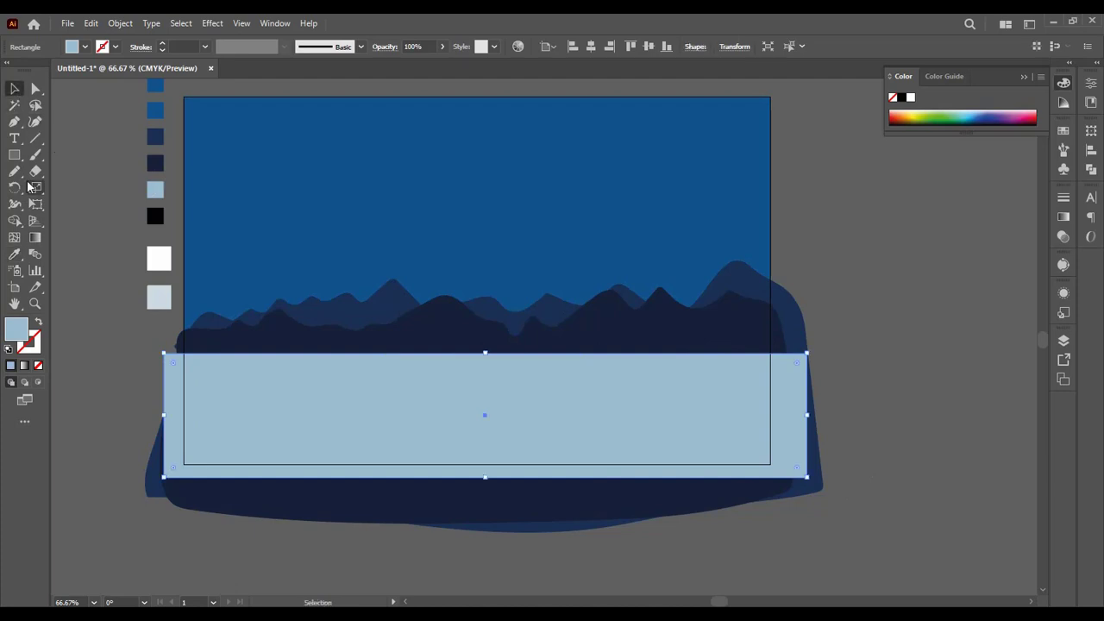
drag(439, 387, 442, 381)
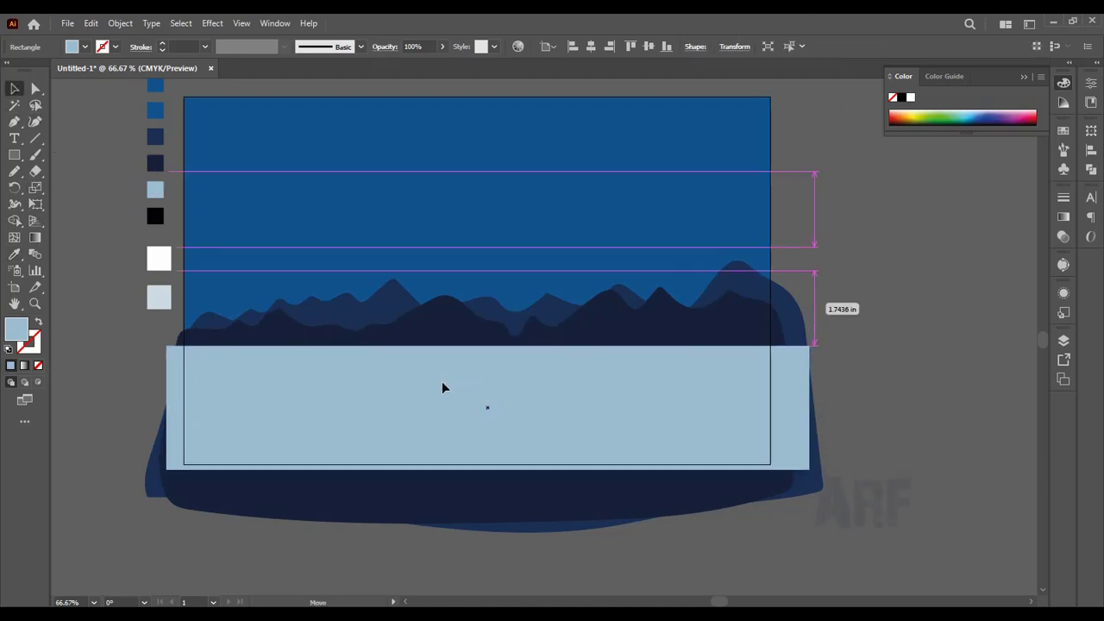
click(131, 403)
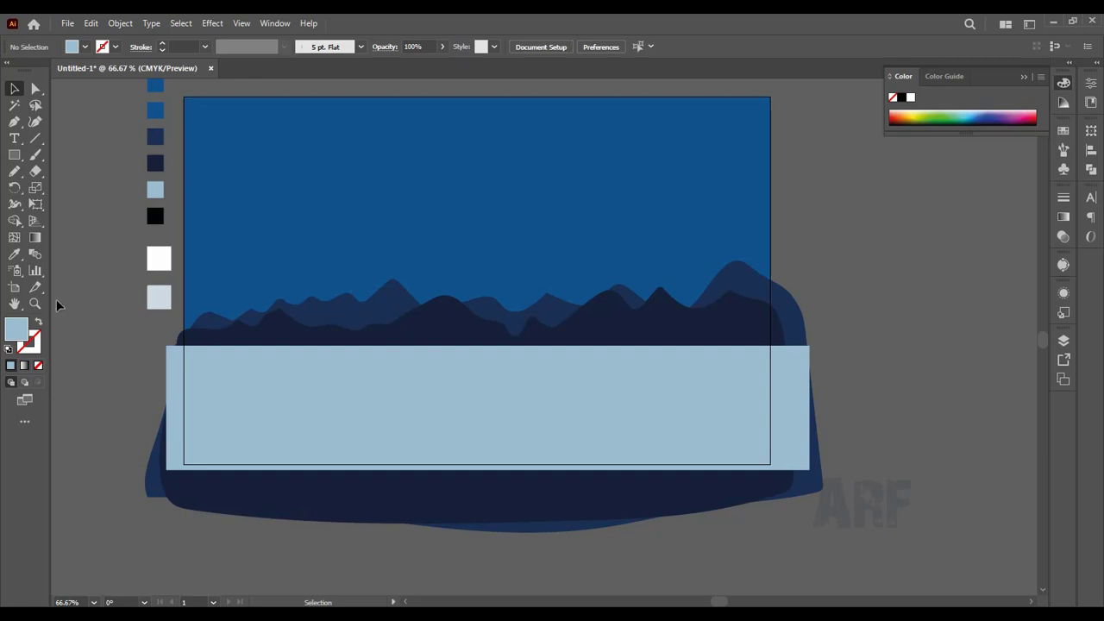
Step: Set the current fill to the black of the sixth swatch with the Eyedropper
click(14, 254)
click(148, 218)
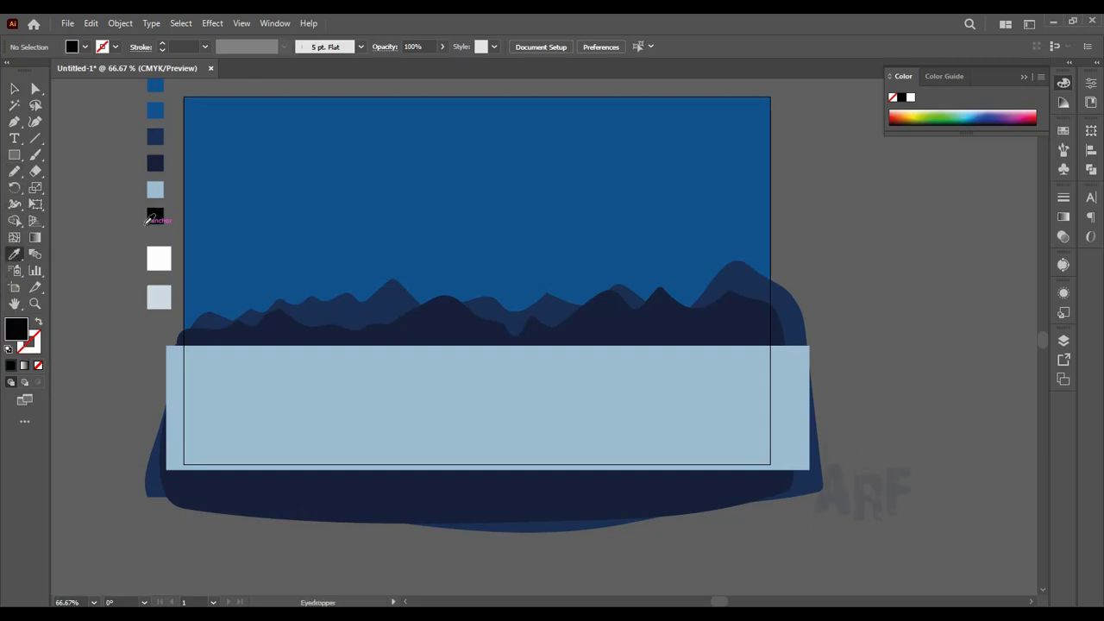
Step: Draw a closed foreground hill with two spits and an inlet over the lower-left artboard, using the Pencil tool
click(14, 172)
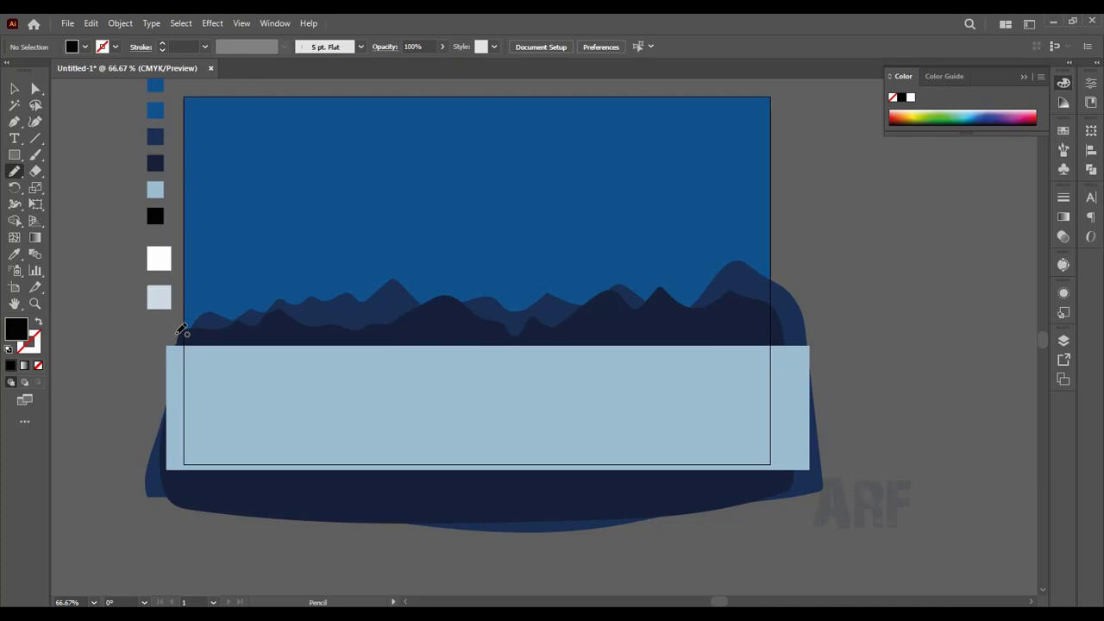
key(ctrl+=)
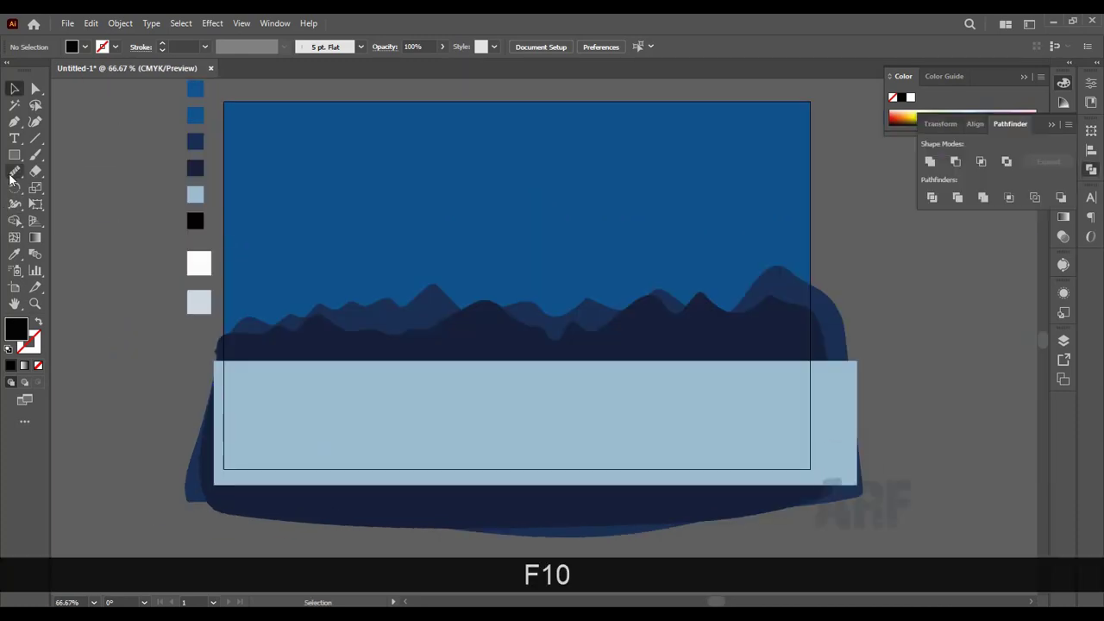
click(15, 171)
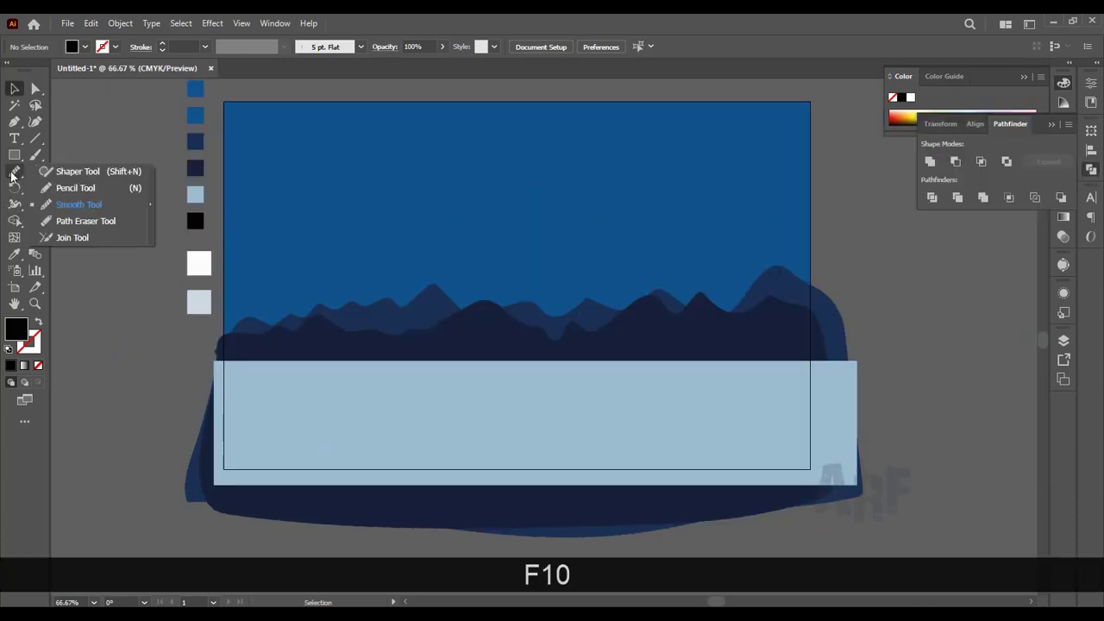
click(74, 188)
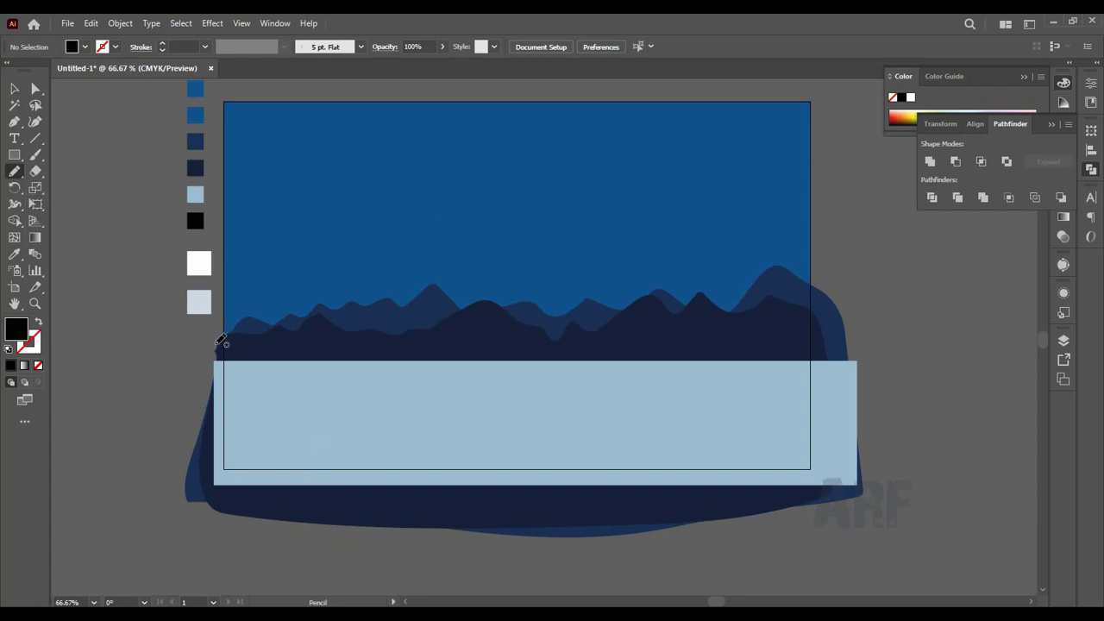
mouse_move(217, 331)
mouse_down()
mouse_move(265, 328)
mouse_move(324, 364)
mouse_move(501, 400)
mouse_move(547, 423)
mouse_move(422, 441)
mouse_up()
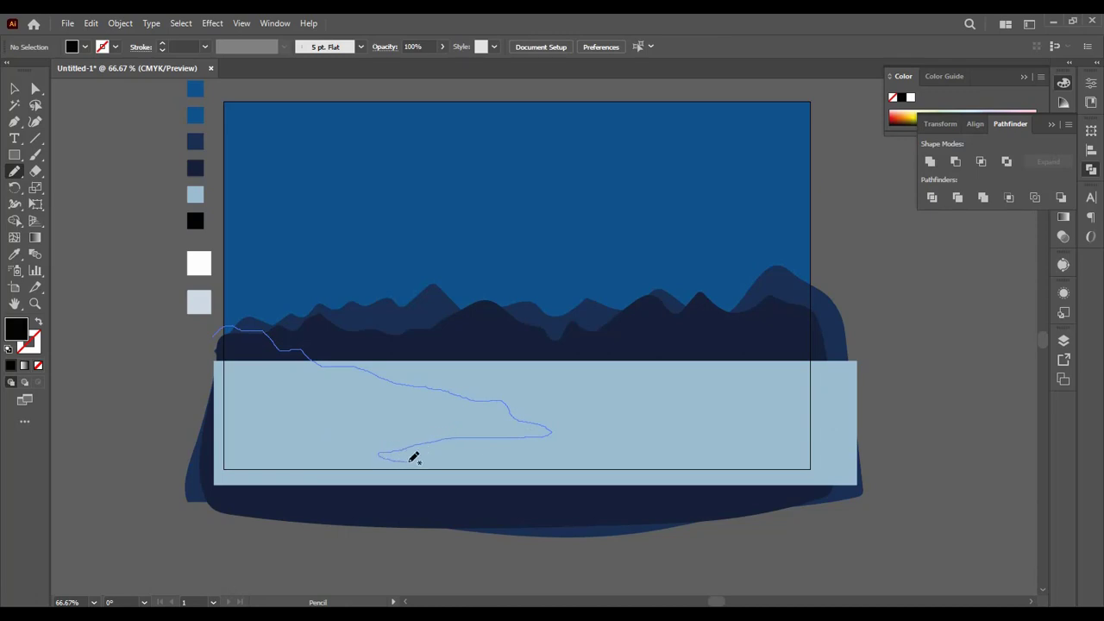
mouse_move(456, 454)
mouse_down()
mouse_move(579, 462)
mouse_move(606, 478)
mouse_move(556, 494)
mouse_move(288, 510)
mouse_move(197, 499)
mouse_move(186, 375)
mouse_move(226, 328)
mouse_up()
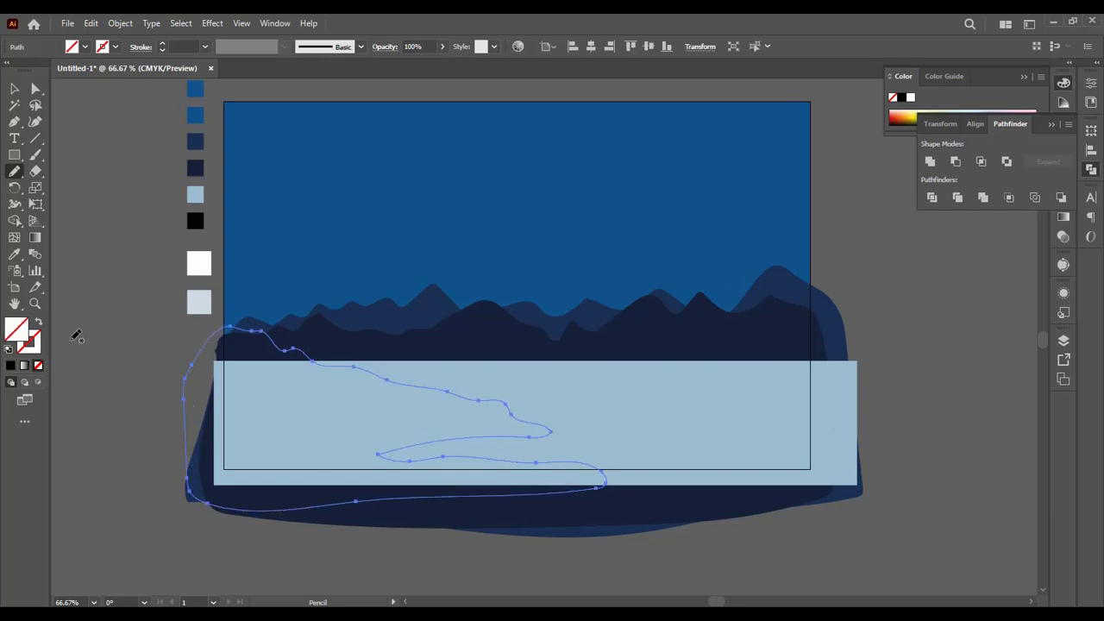
Step: Fill the foreground hill with the black of the sixth swatch and shift it slightly up and to the right
key(i)
click(195, 221)
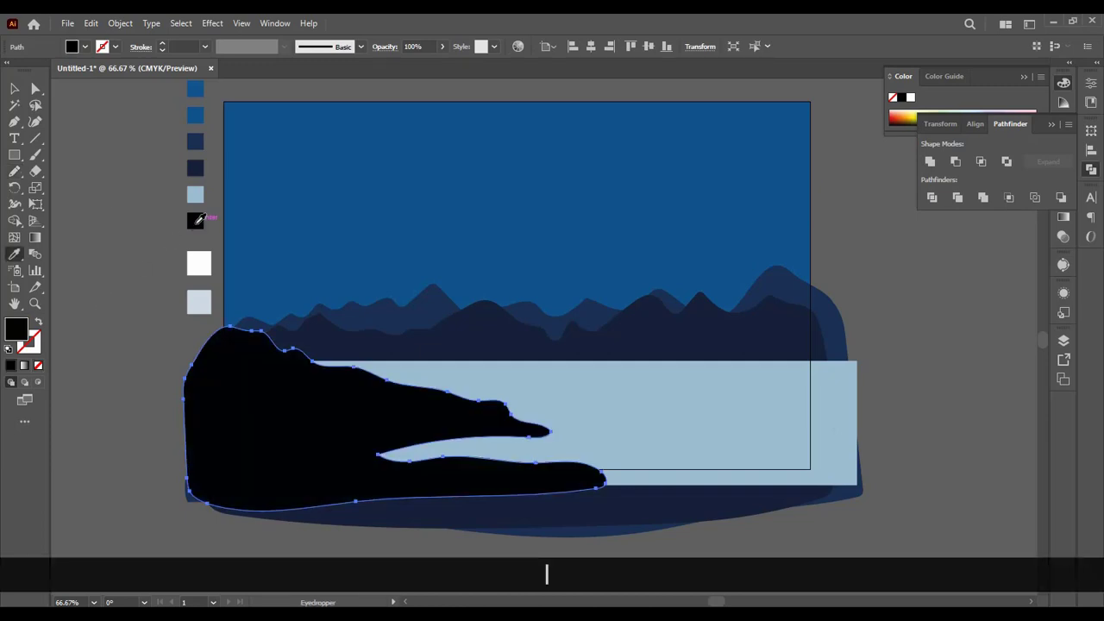
click(14, 89)
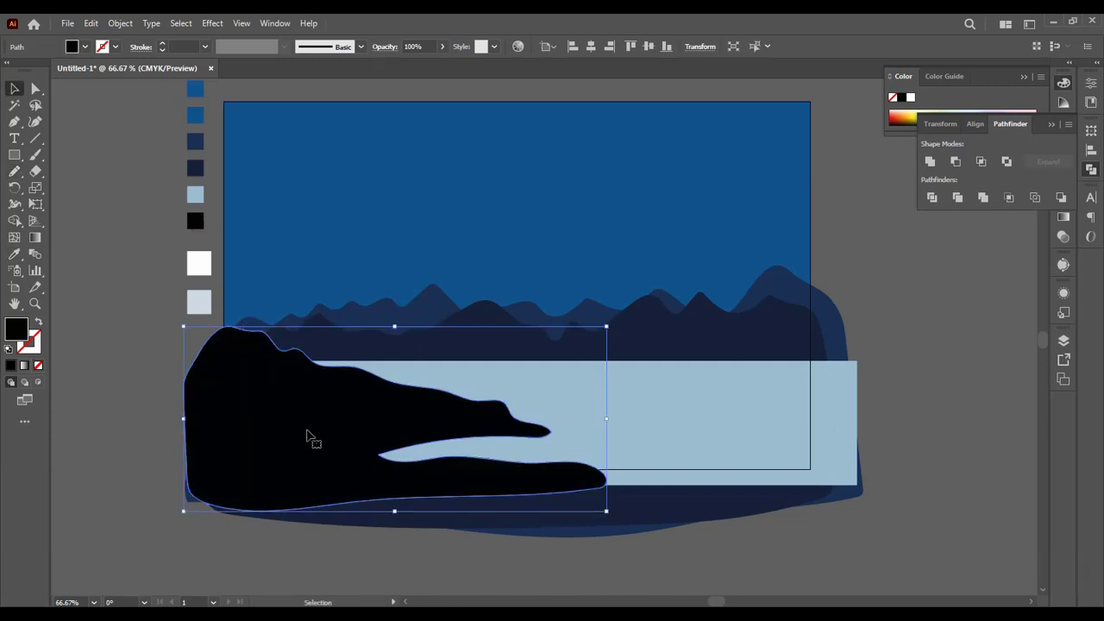
drag(308, 440, 315, 418)
drag(316, 419, 317, 421)
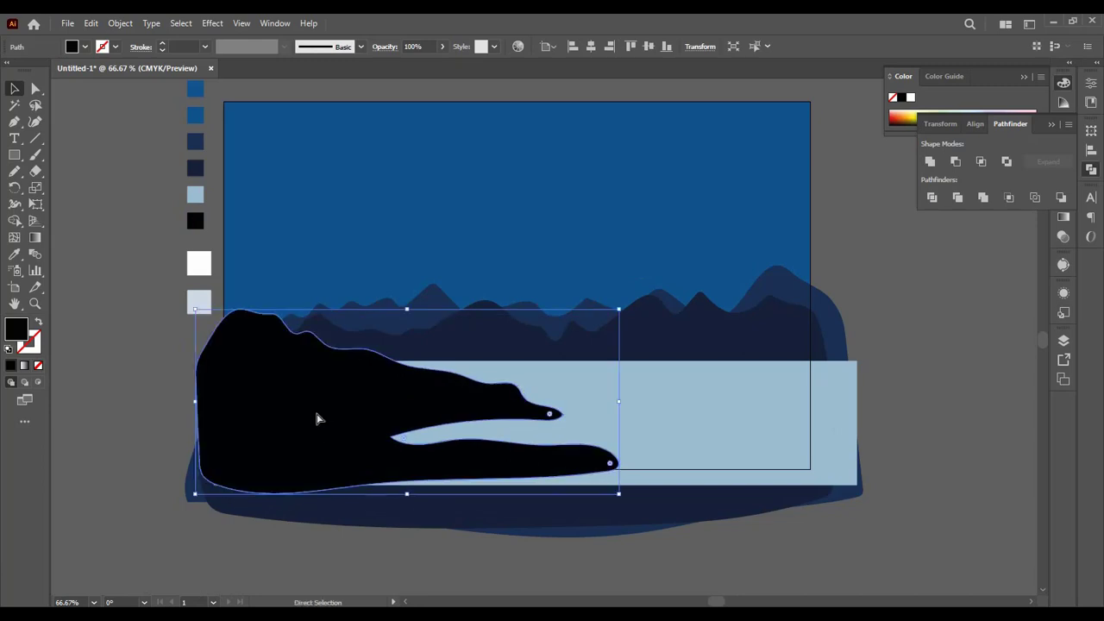
Step: Extend the tip of the hill's upper spit outward by reshaping its end anchor point
key(ctrl+equal)
key(ctrl+equal)
key(ctrl+equal)
key(space)
drag(370, 478, 264, 422)
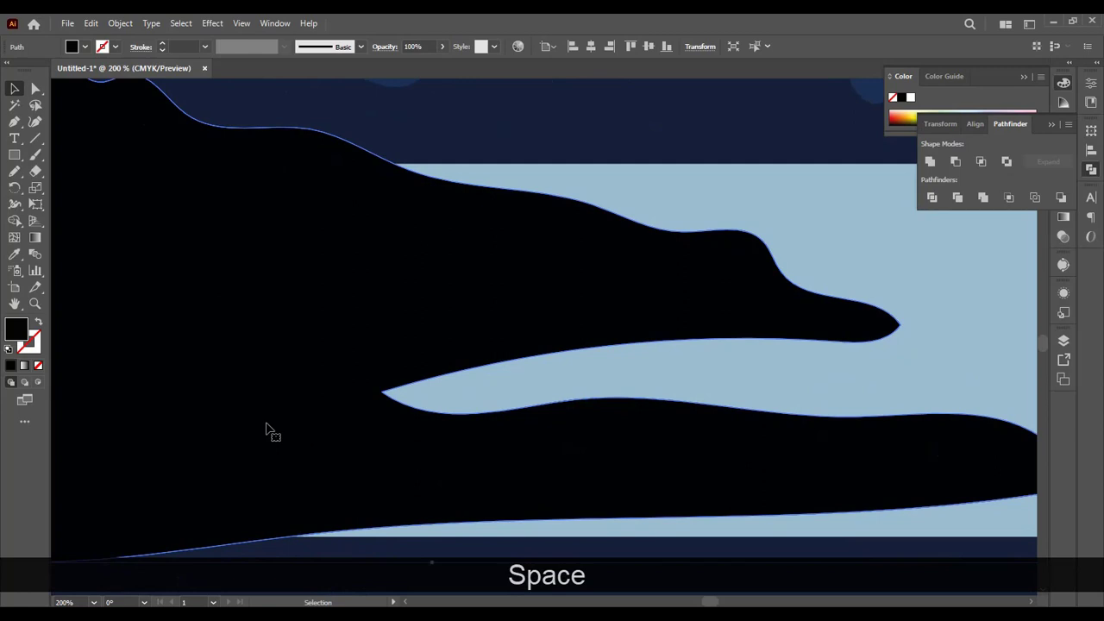
key(a)
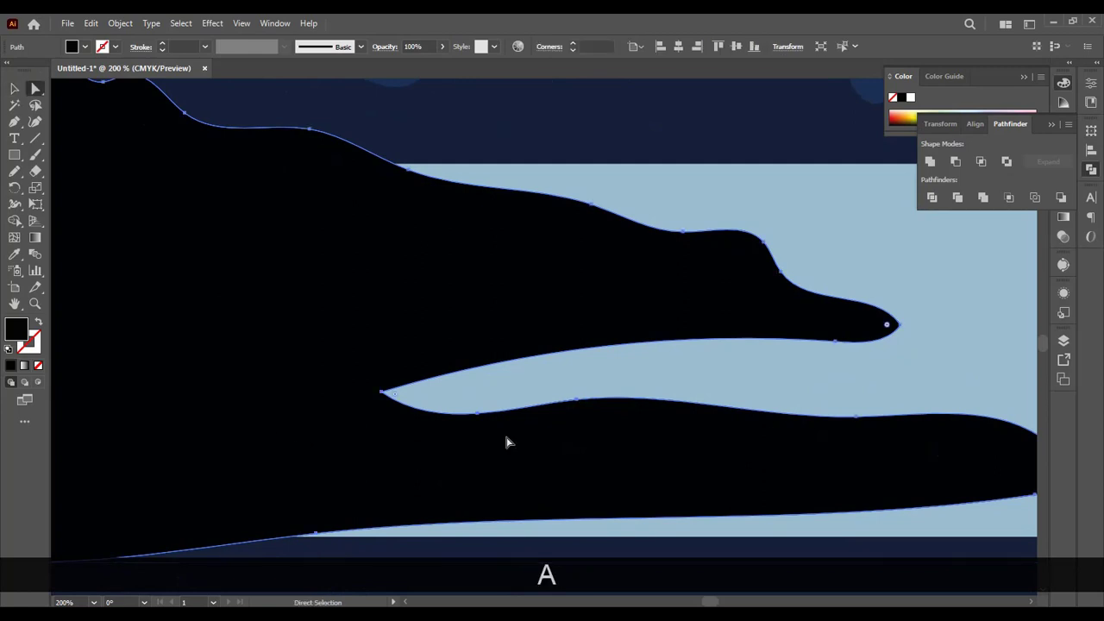
drag(888, 329, 924, 329)
click(886, 337)
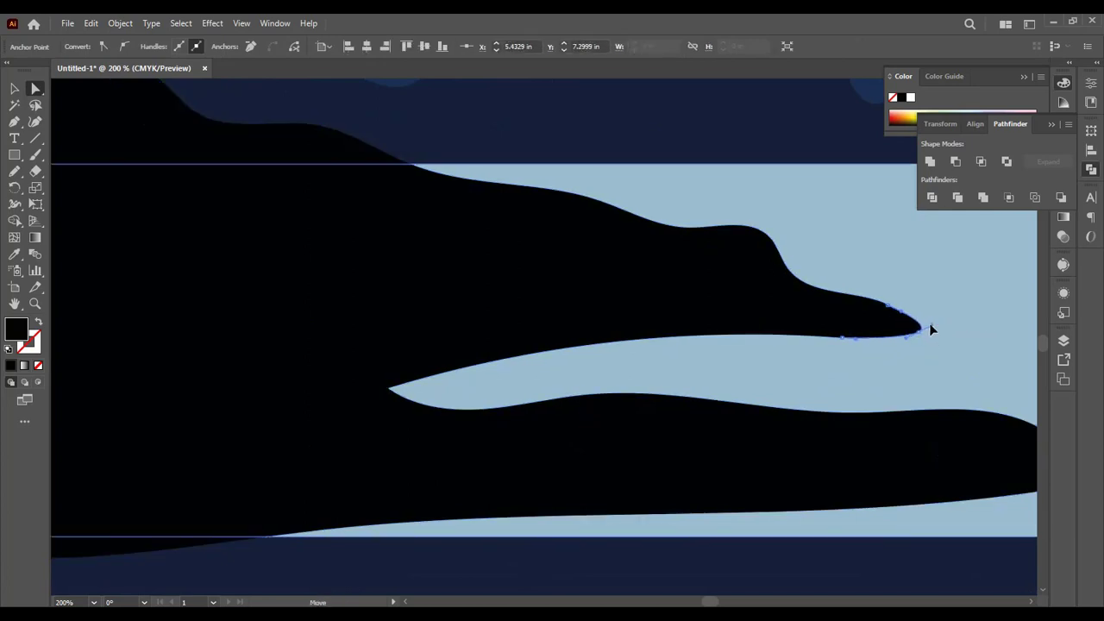
Step: Round the inner corner of the inlet and flatten the underside of the upper spit
click(388, 390)
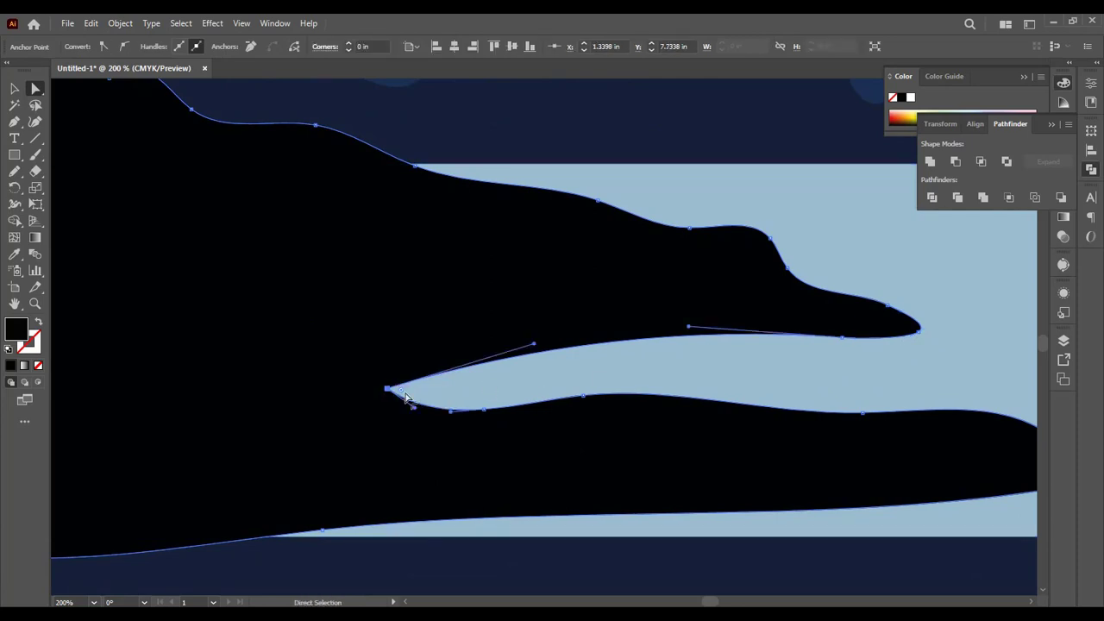
drag(403, 392, 454, 408)
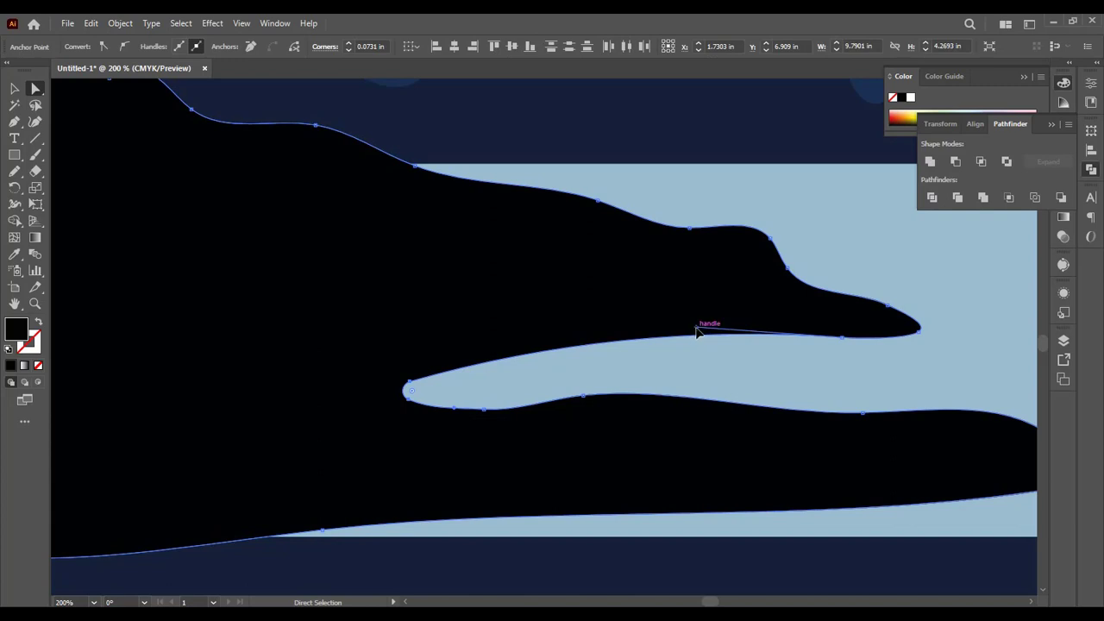
drag(697, 330, 697, 343)
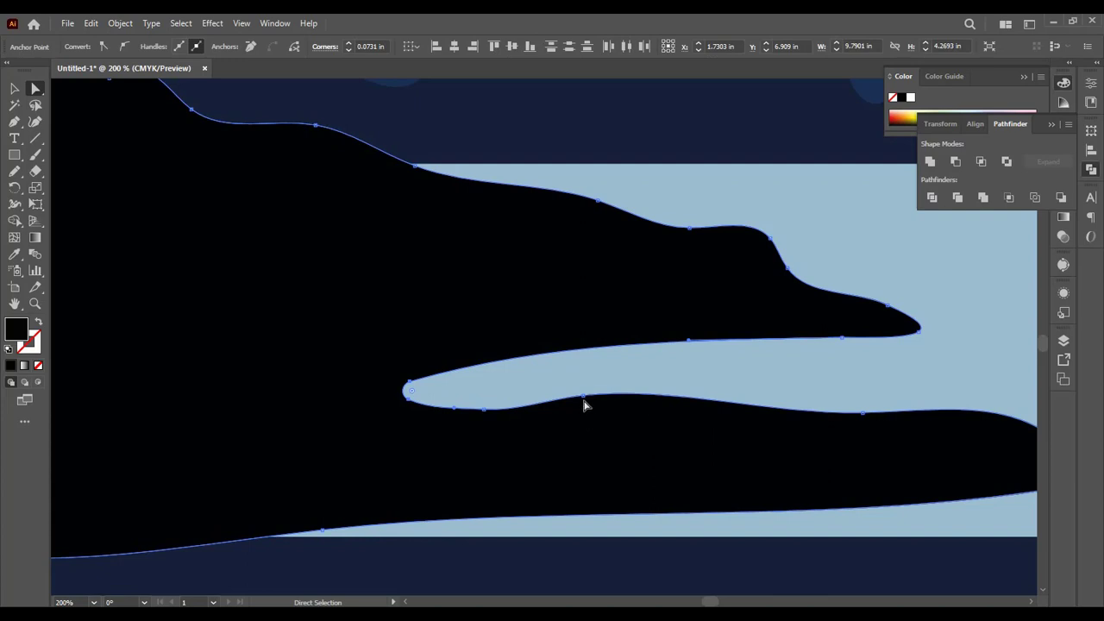
Step: Reshape the inlet's lower shoreline into a gentle wave by adjusting its anchor points
drag(584, 406, 637, 403)
drag(484, 413, 516, 402)
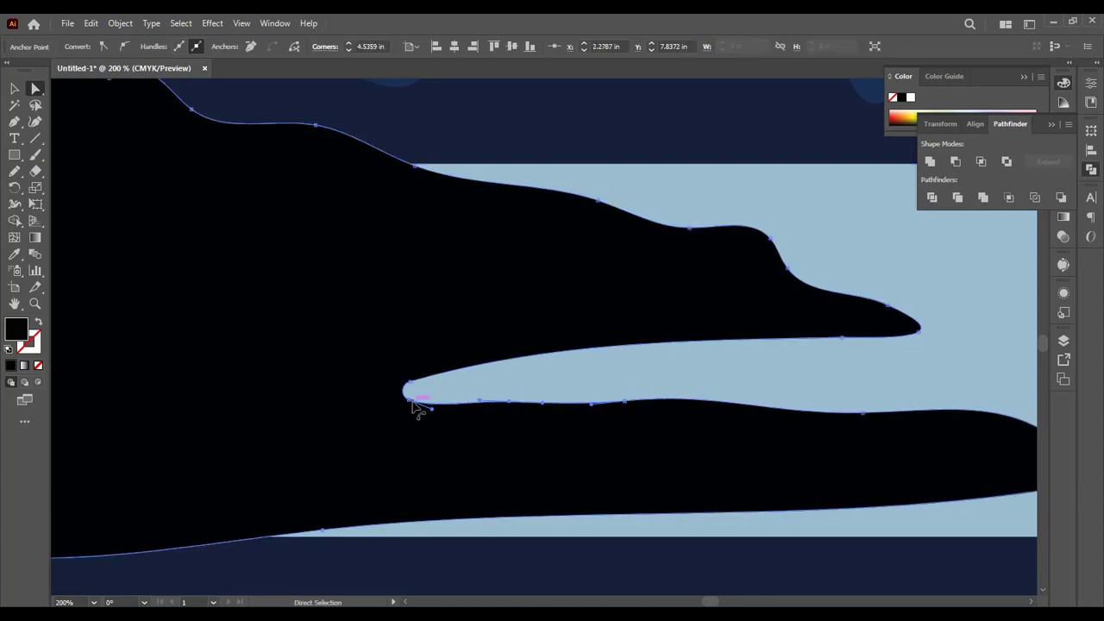
drag(412, 401, 411, 393)
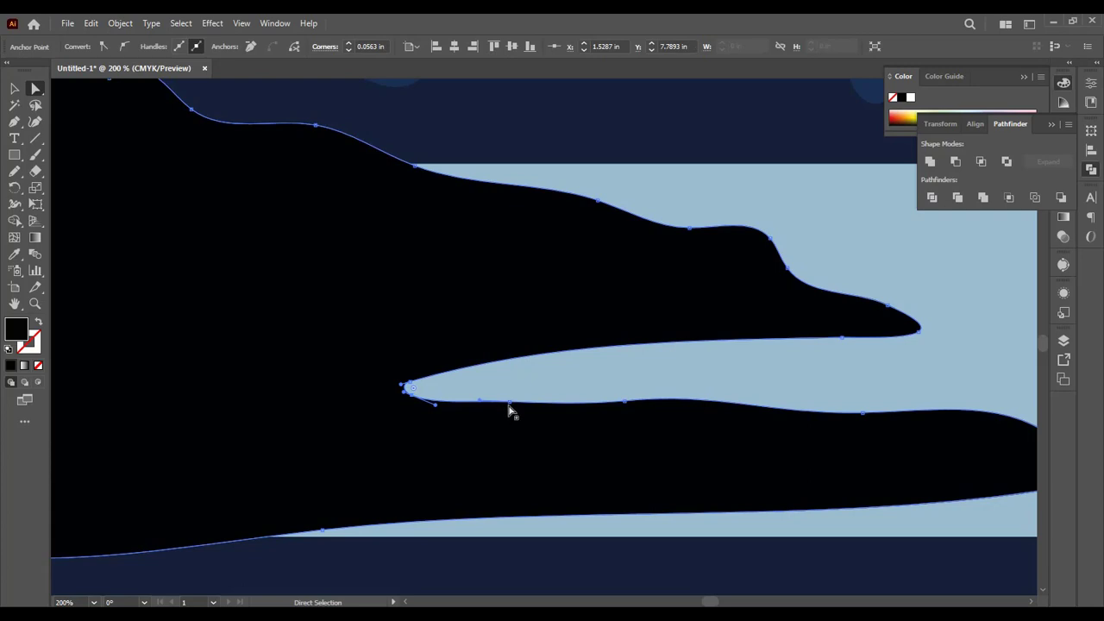
drag(511, 410, 514, 400)
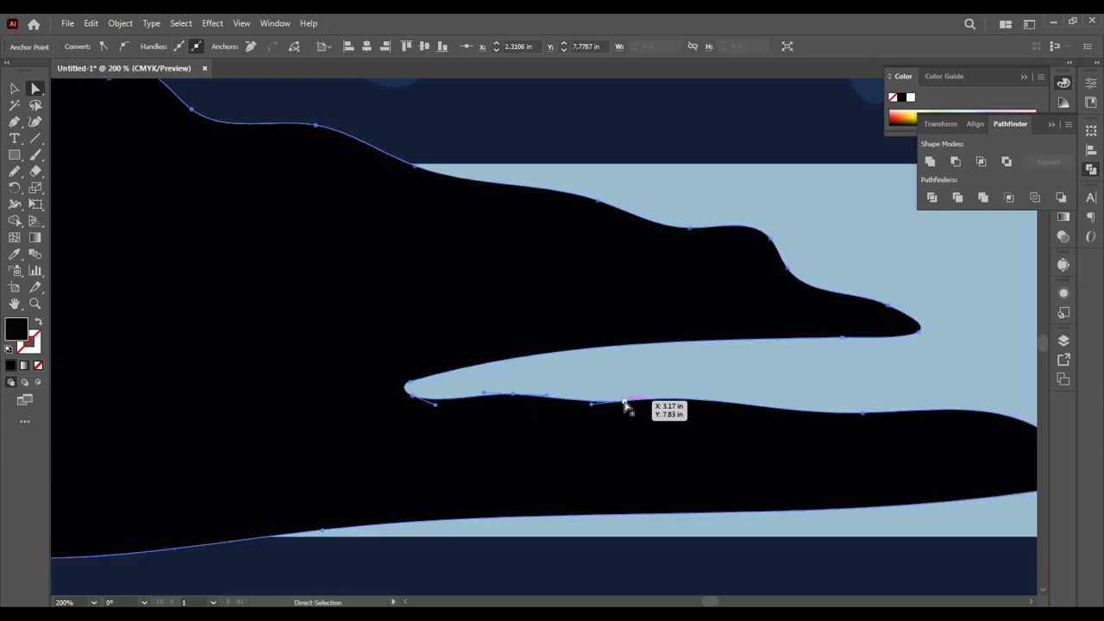
Step: Reshape the end of the hill's lower spit into a longer, tapered tip
click(865, 416)
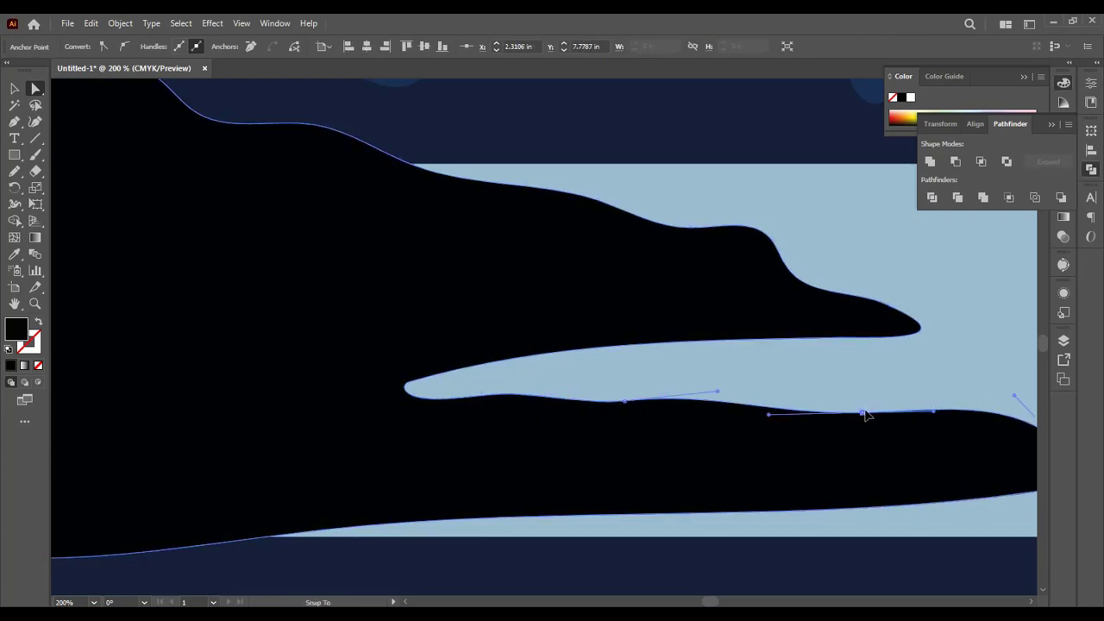
drag(866, 418, 685, 459)
key(space)
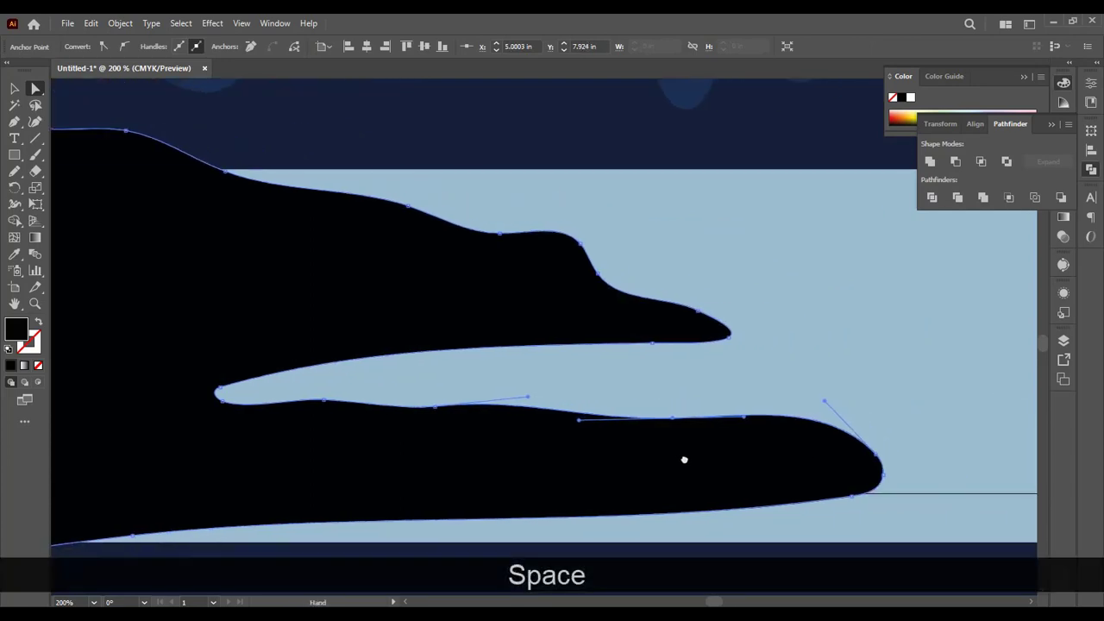
drag(883, 477, 883, 453)
click(919, 444)
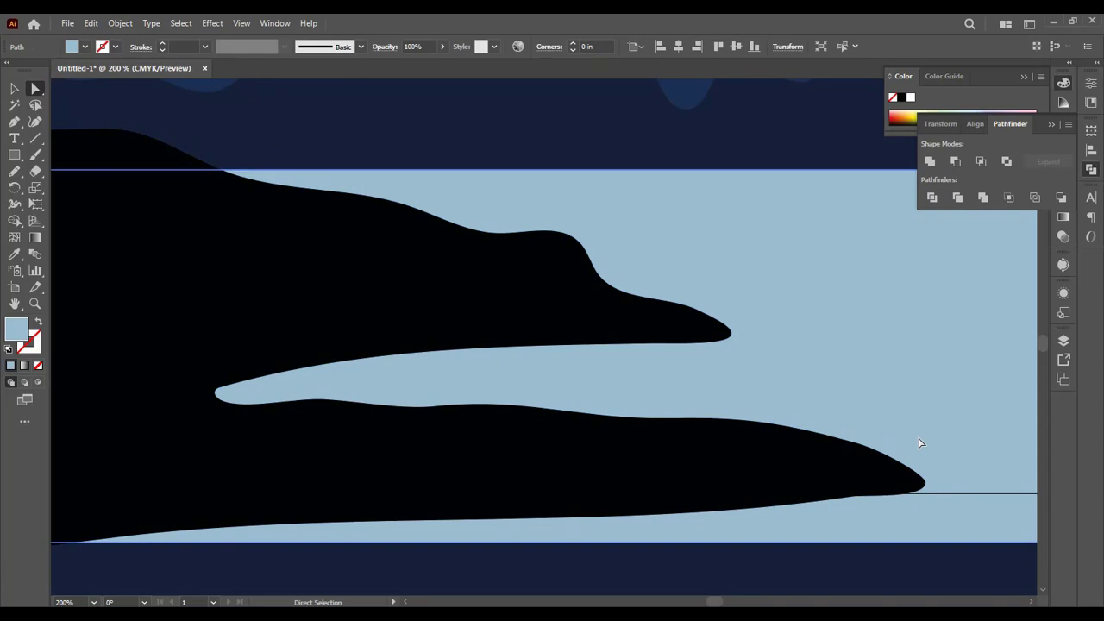
Step: Create a reflected copy of the front ridge's part above the waterline, flipped across the horizontal axis
key(ctrl+minus)
key(ctrl+minus)
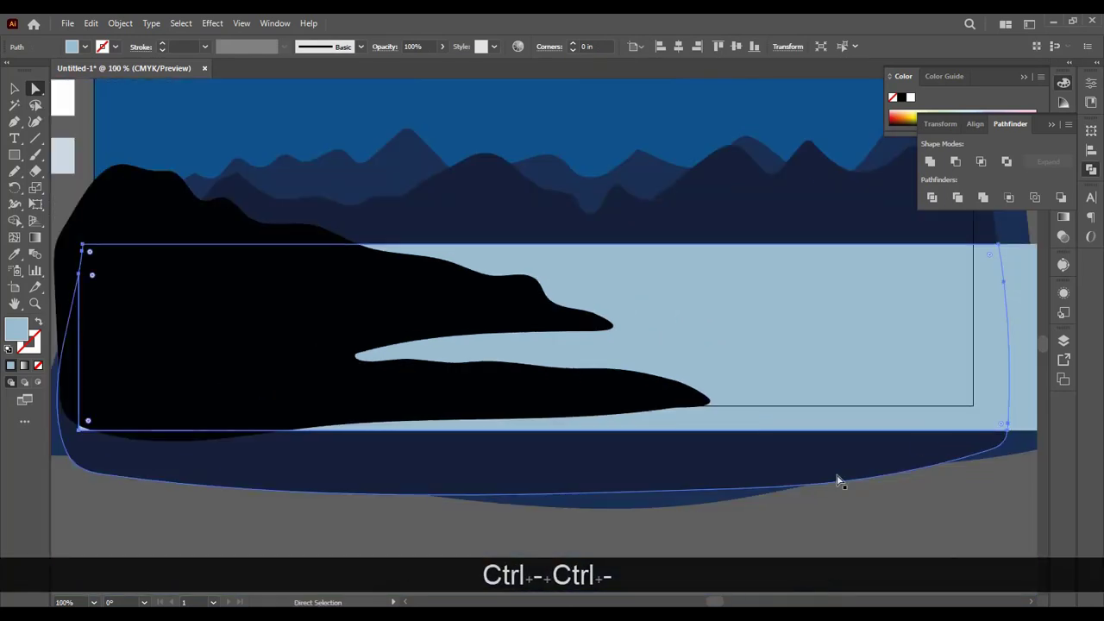
key(space)
key(space)
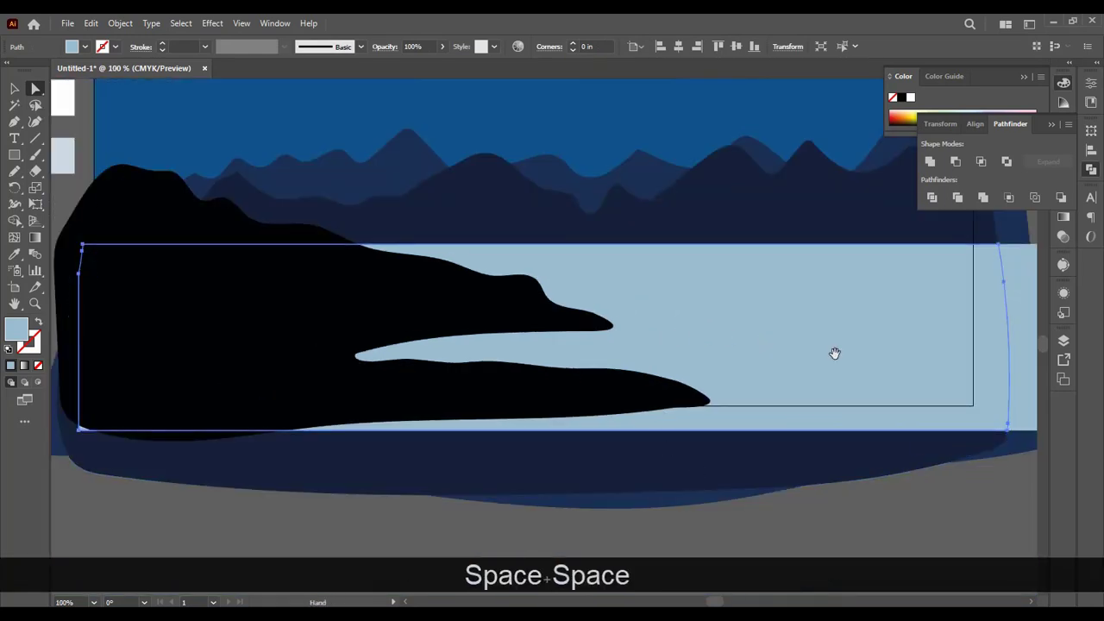
drag(833, 353, 740, 419)
key(space)
key(ctrl+minus)
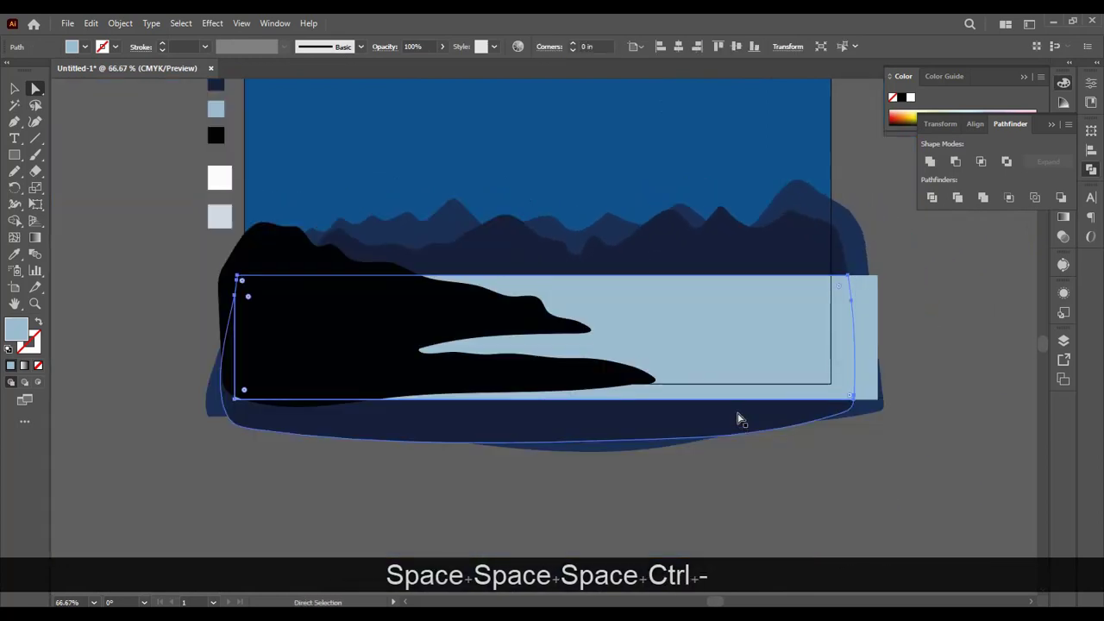
key(space)
drag(750, 353, 676, 433)
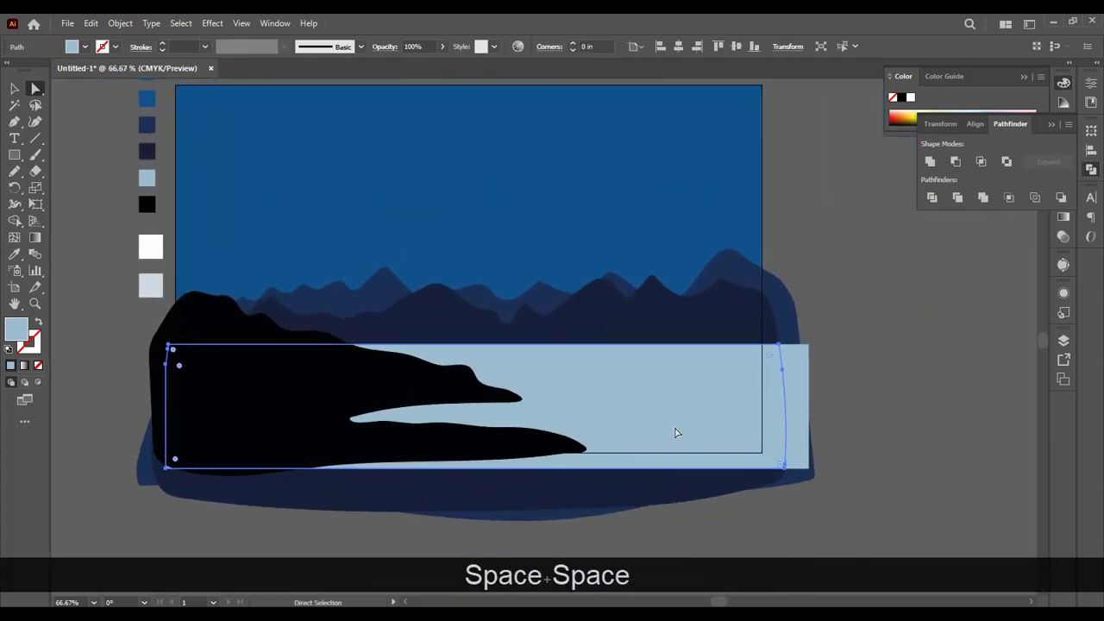
click(605, 326)
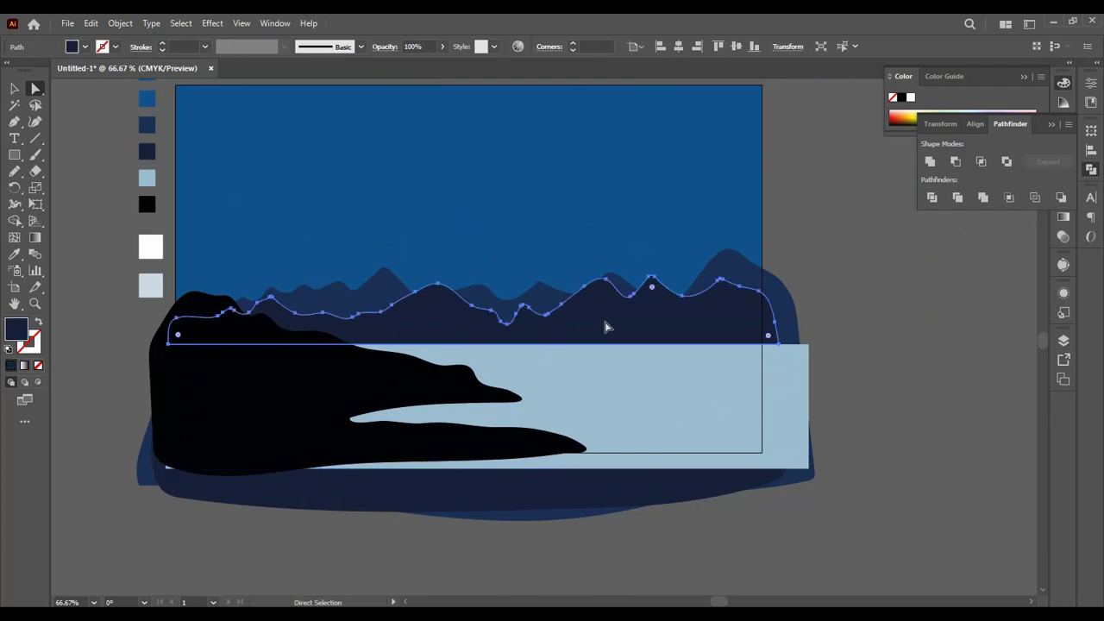
right_click(605, 326)
mouse_move(648, 524)
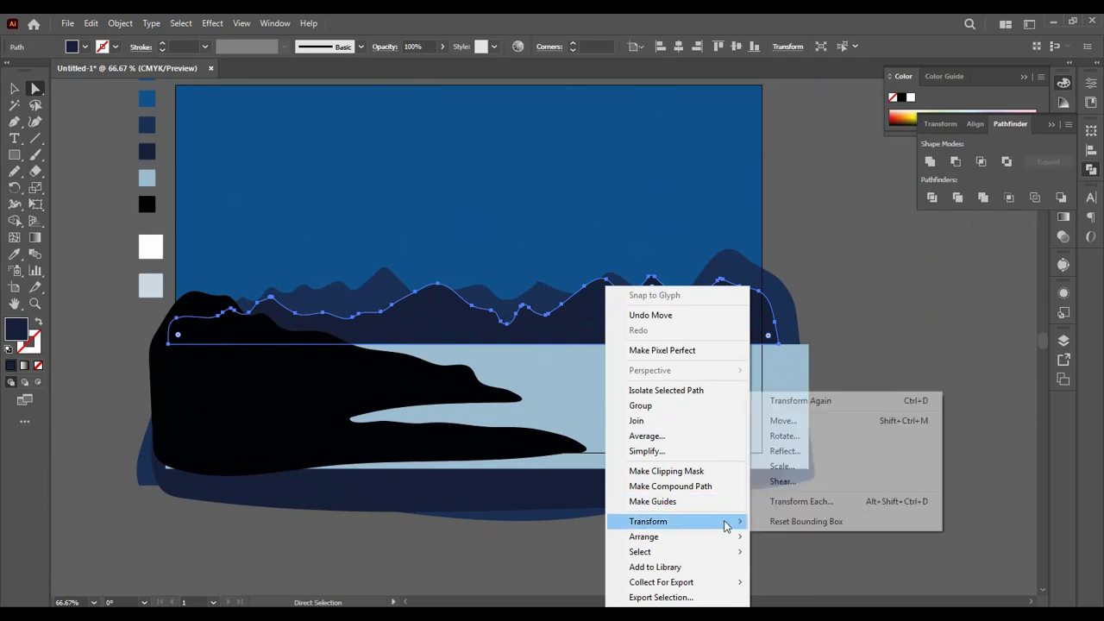
click(781, 453)
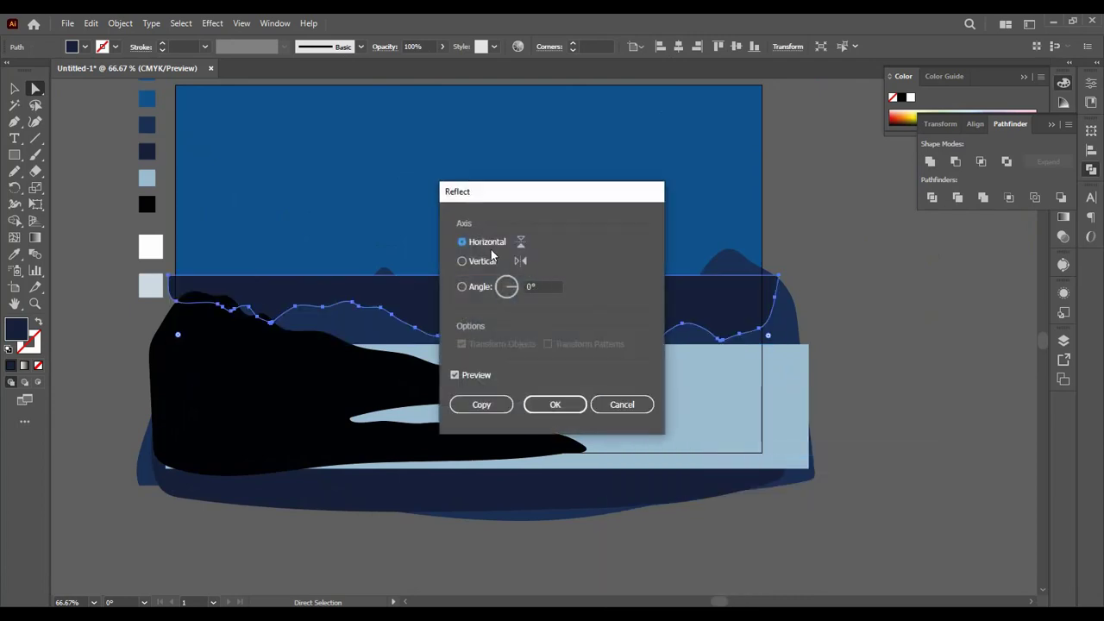
click(505, 407)
Step: Bring the reflected ridge forward three levels and move it down until its straight edge meets the waterline
drag(599, 304, 599, 329)
key(ctrl+bracketright)
key(ctrl+bracketright)
key(ctrl+bracketright)
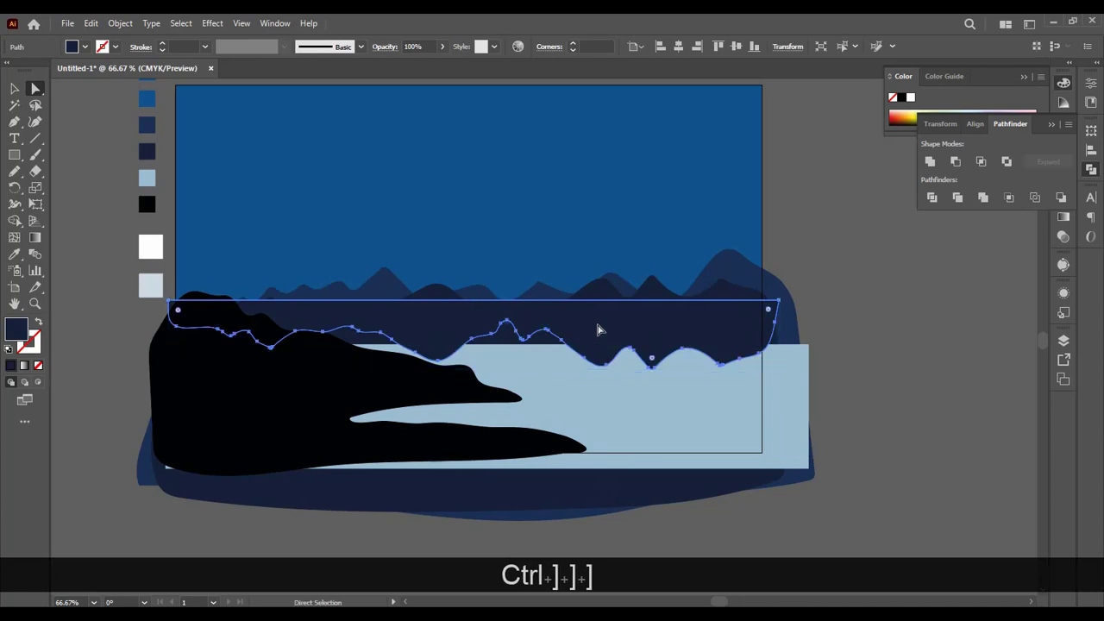
drag(595, 327, 602, 371)
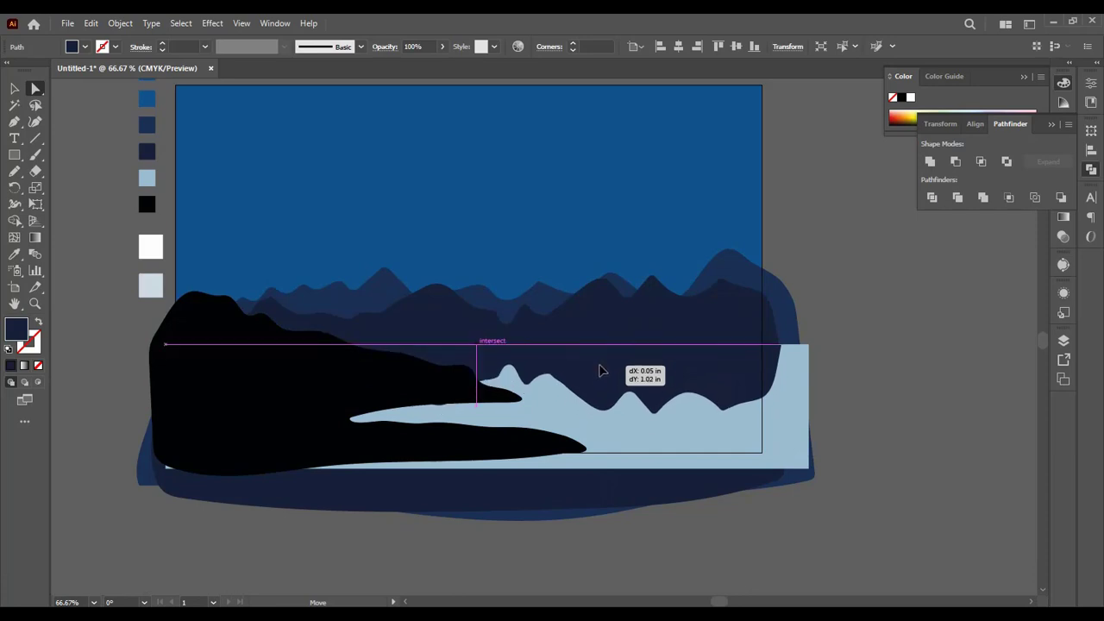
drag(603, 371, 599, 370)
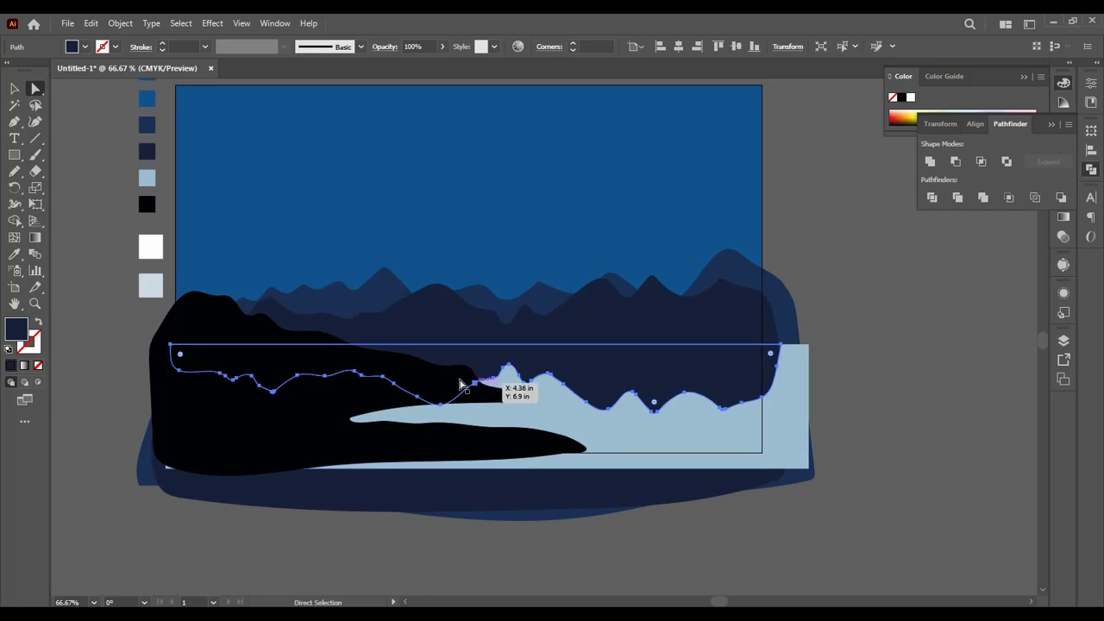
Step: Squash the ridge reflection's height from its lower edge and set its opacity to 82%
key(v)
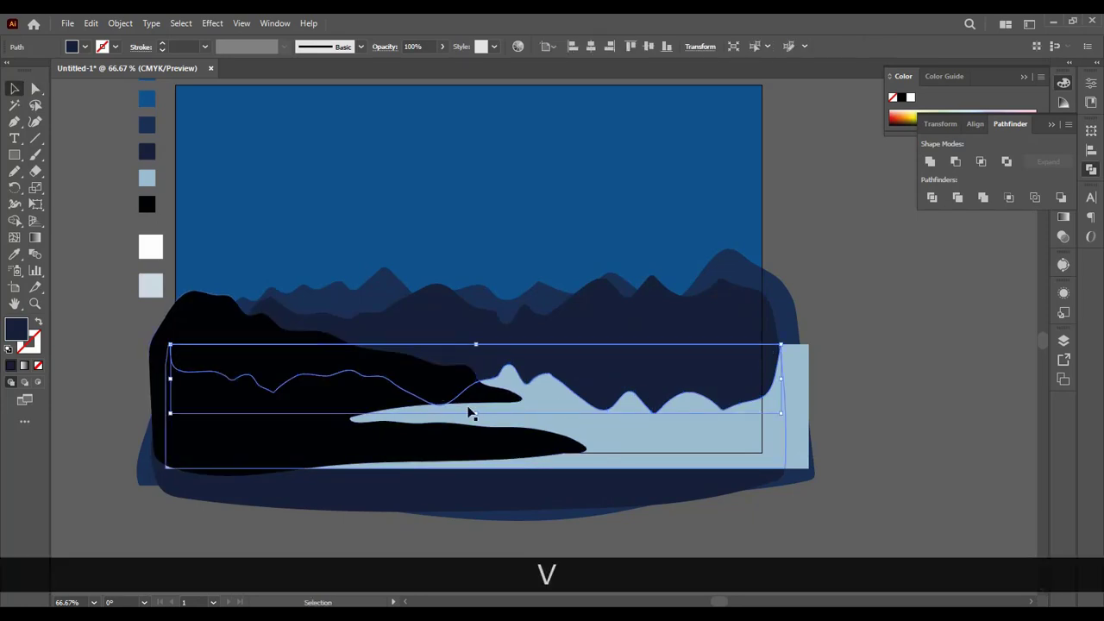
drag(475, 414, 475, 391)
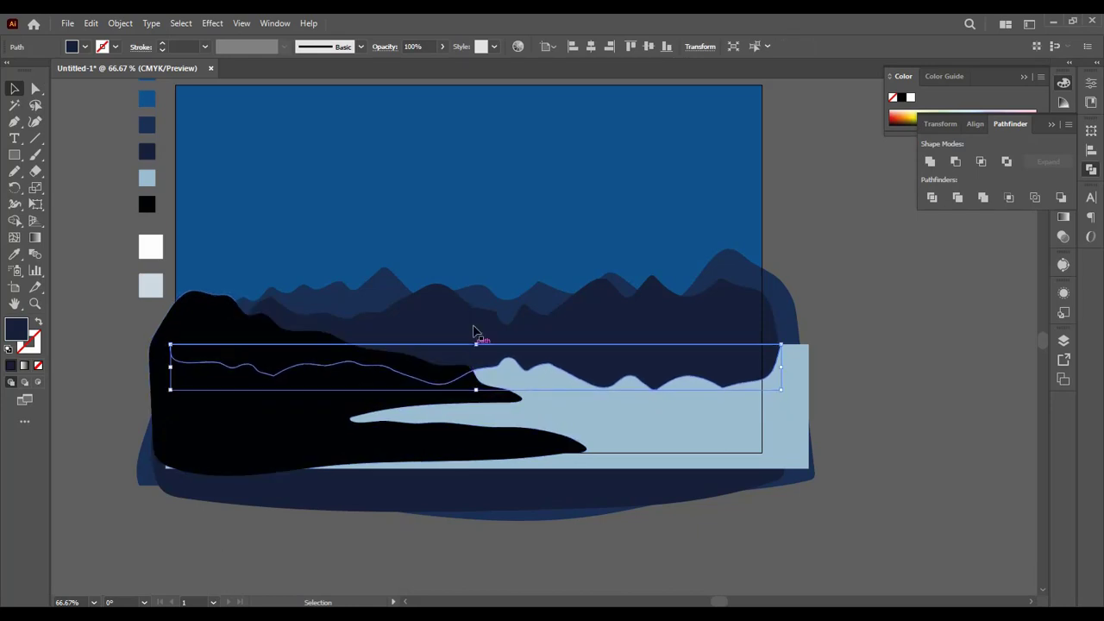
click(442, 47)
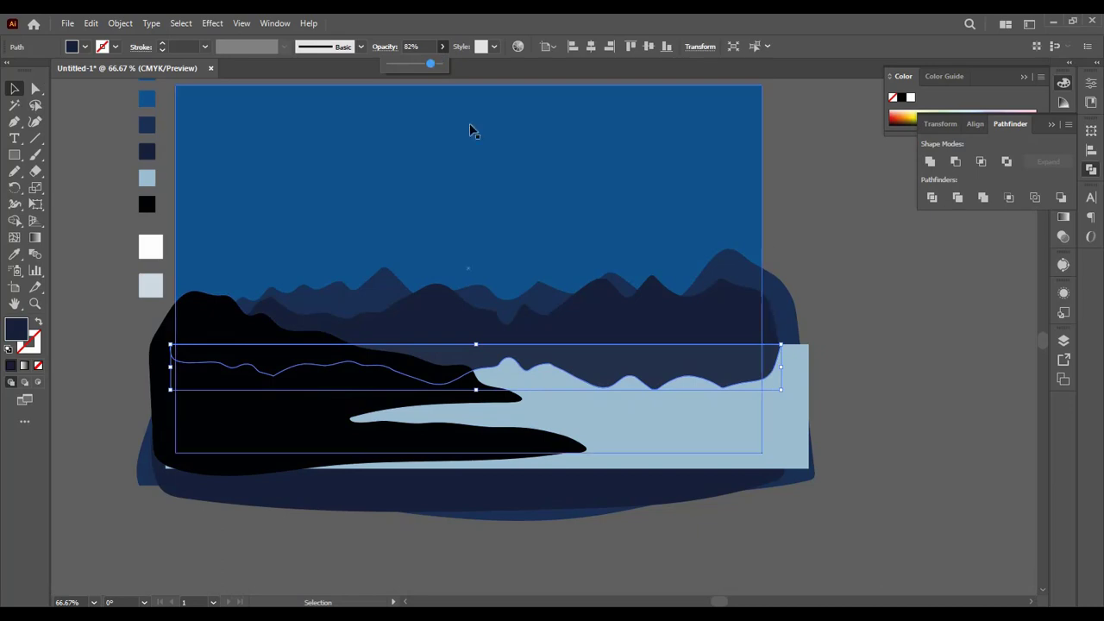
click(860, 250)
scroll(891, 454, up, 1)
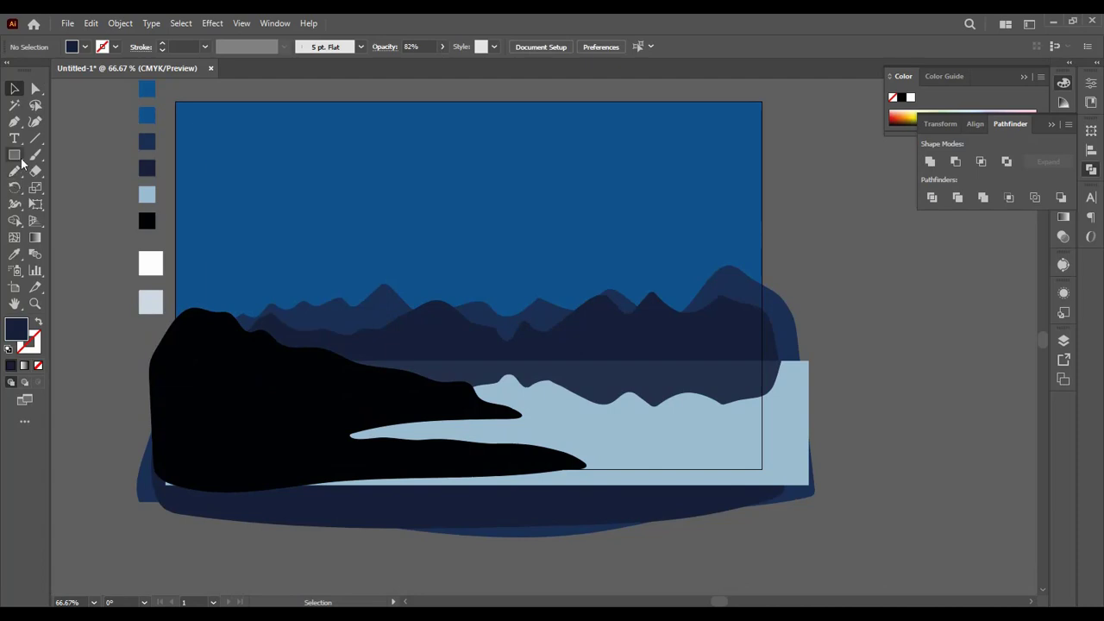
Step: Draw a circle about 2.94 in across for the moon and place it in the sky, just off-centre above the ridges
drag(21, 159, 59, 192)
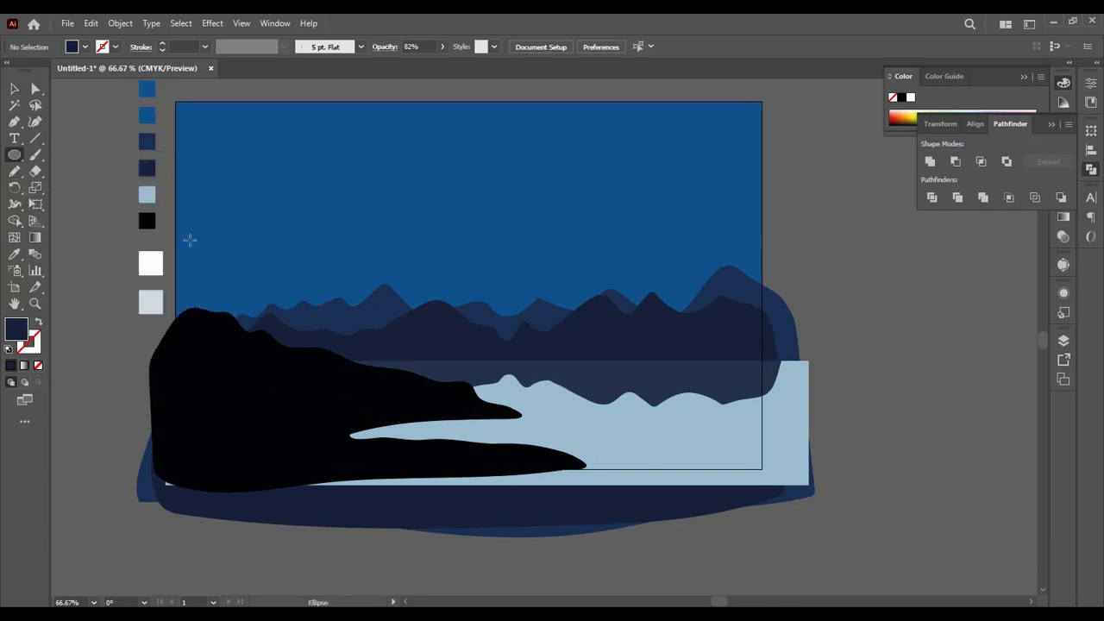
drag(529, 164, 656, 269)
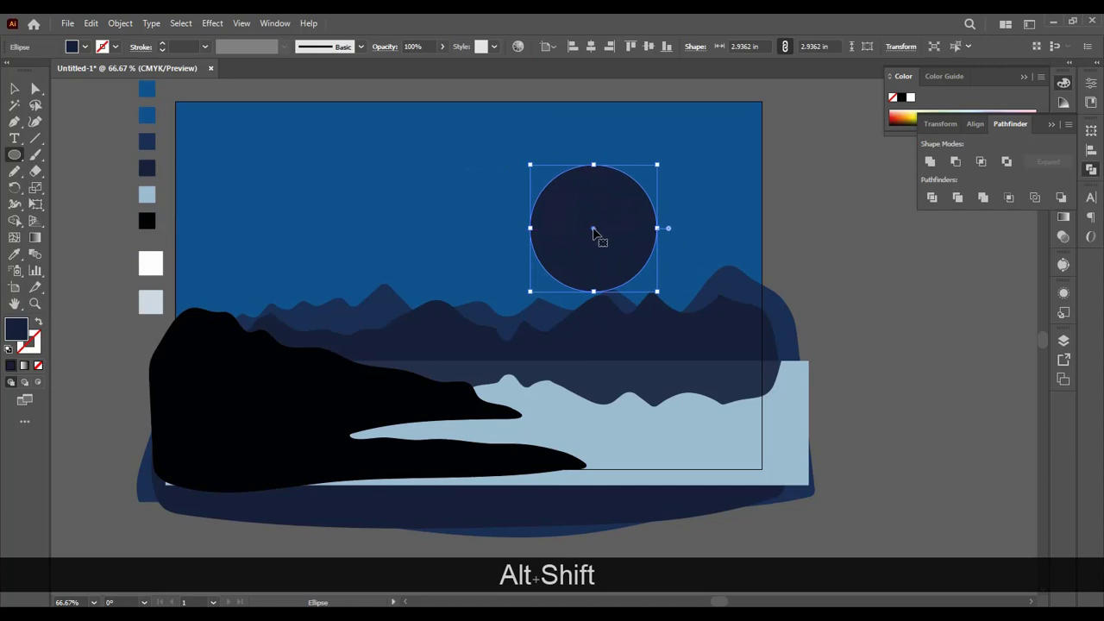
drag(593, 232, 545, 204)
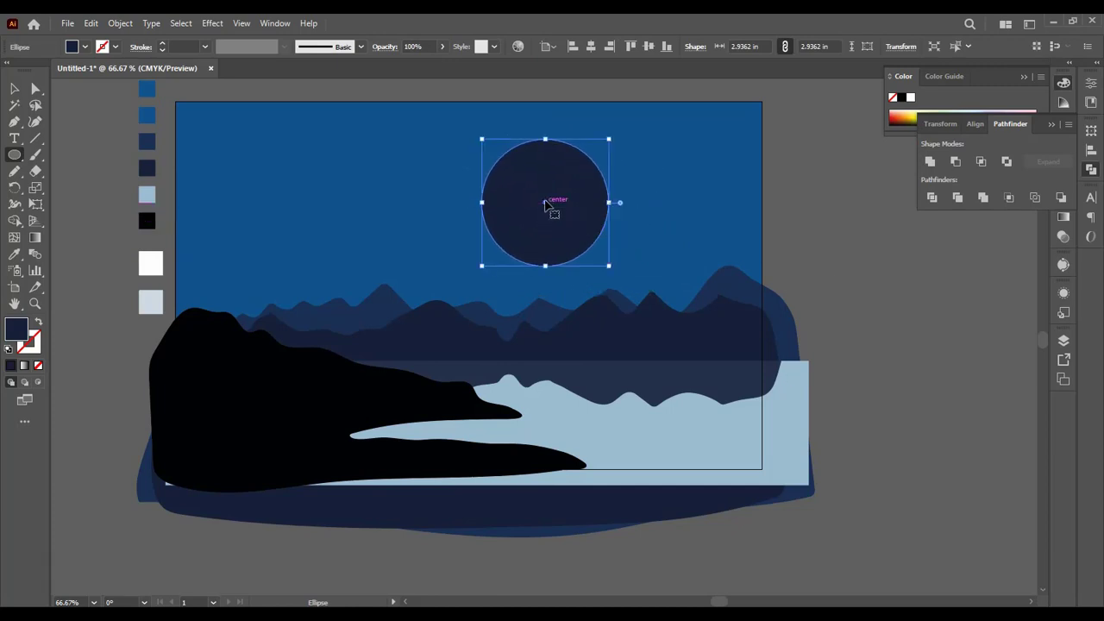
Step: Fill the moon circle with white, sampled from the white swatch square beside the artboard
key(v)
key(i)
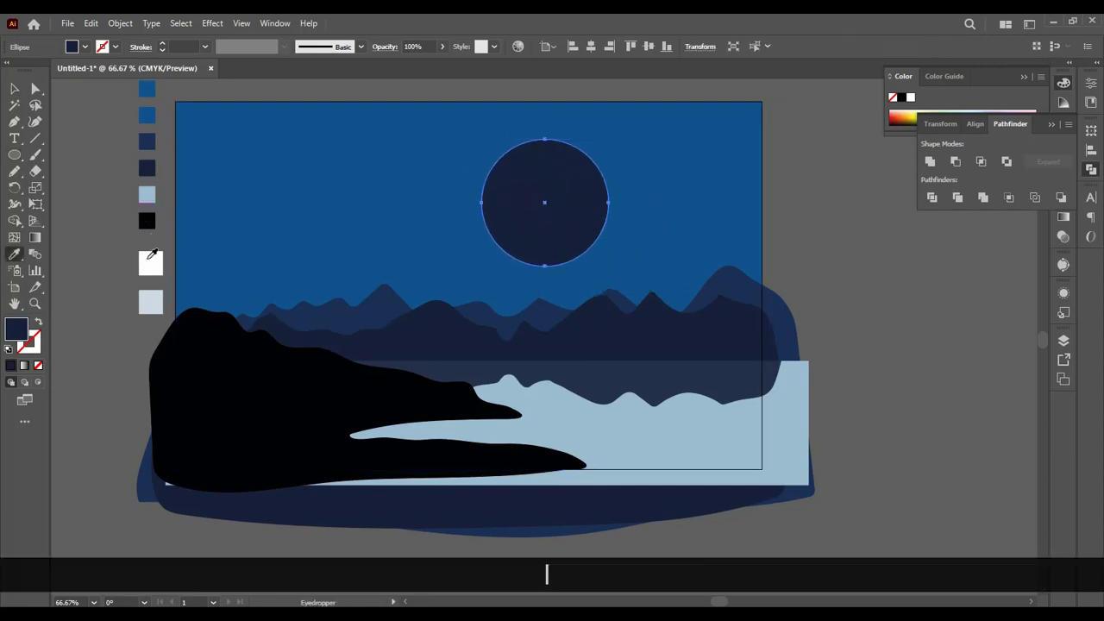
click(149, 258)
click(14, 88)
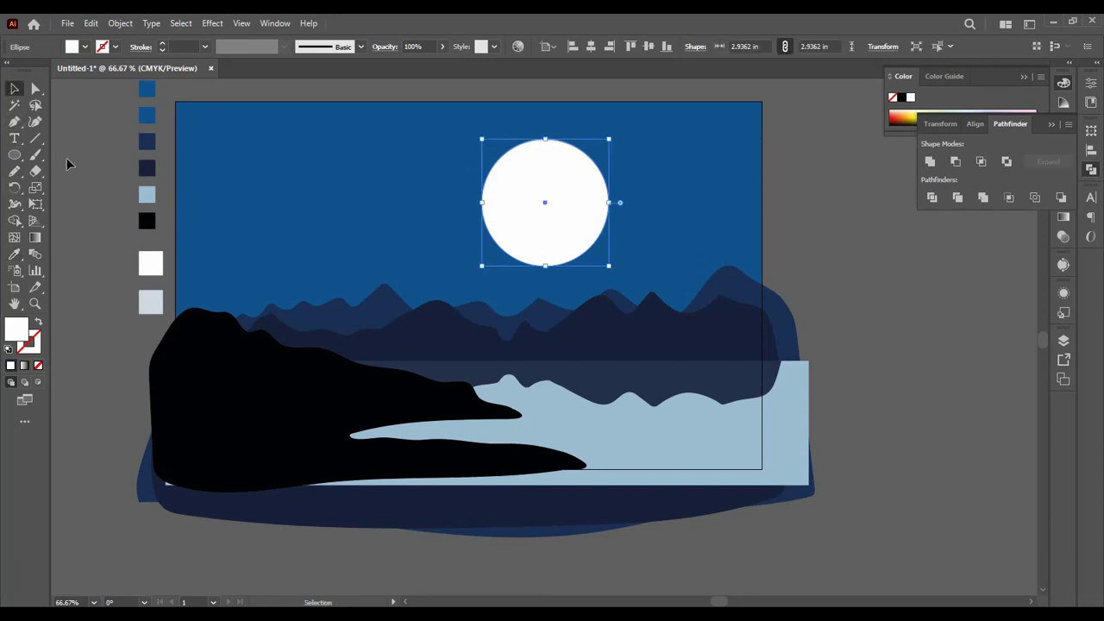
click(117, 245)
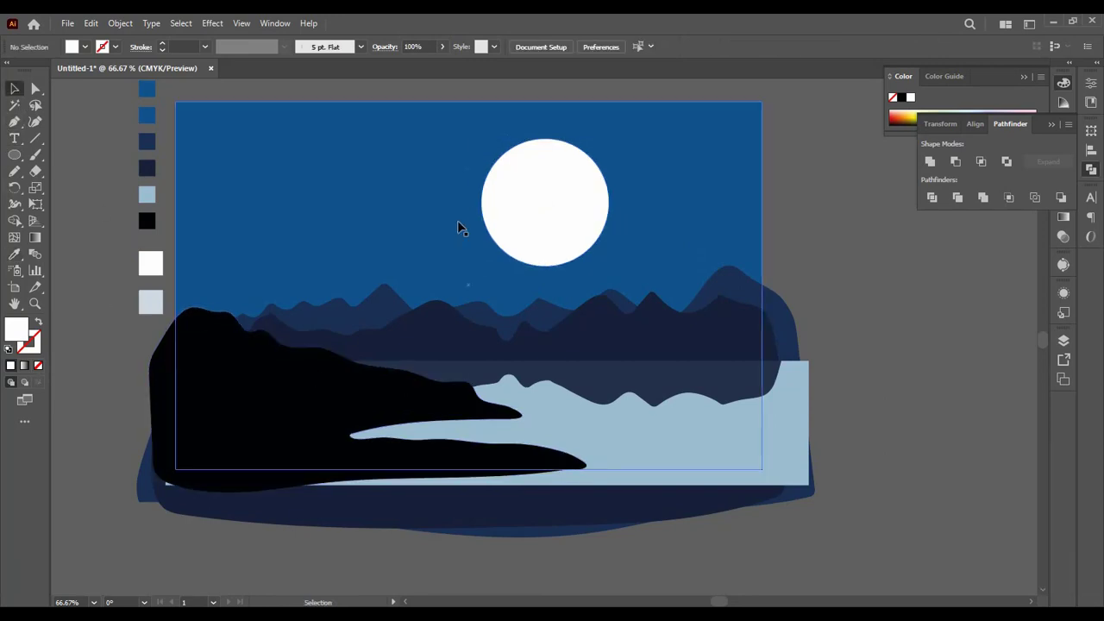
Step: Draw a small crater ellipse about 0.33 by 0.20 in on the upper-left part of the moon
click(550, 216)
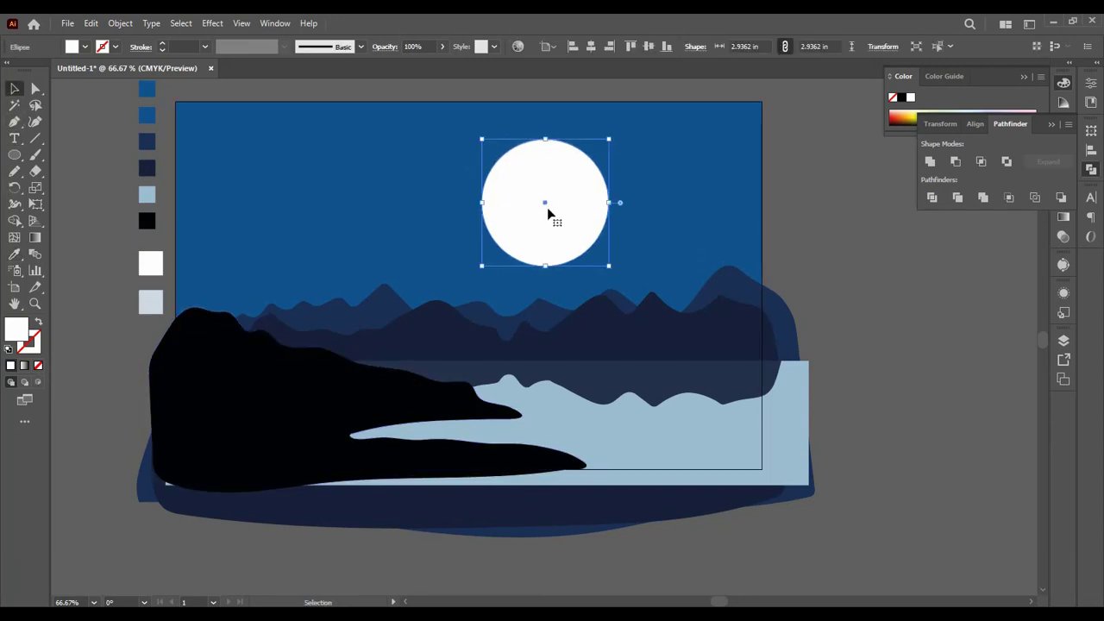
click(17, 158)
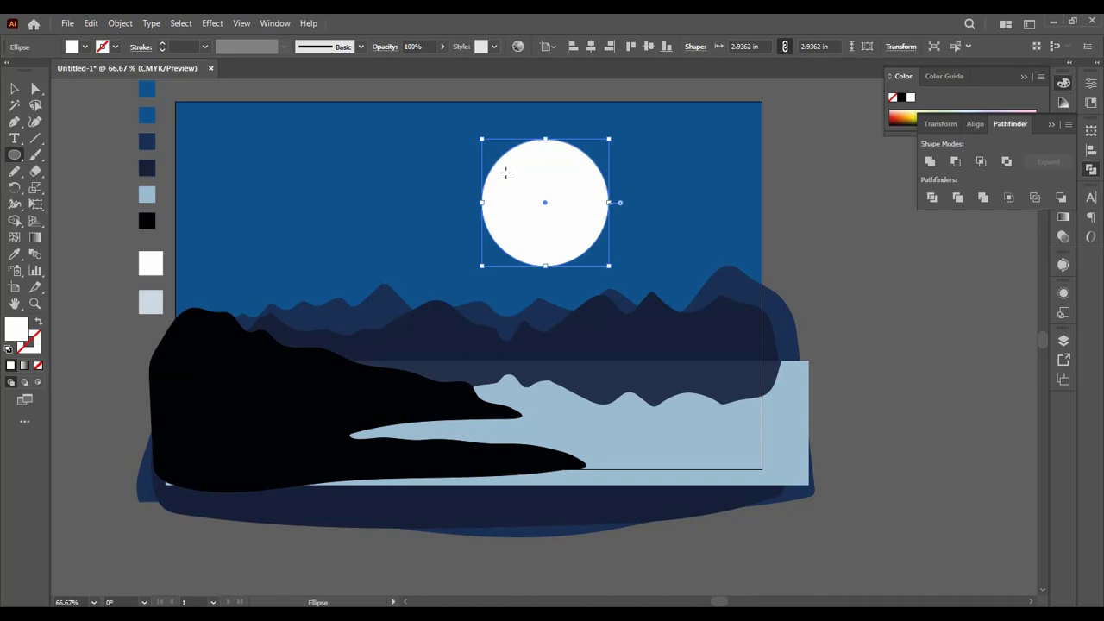
key(ctrl+equal)
key(ctrl+equal)
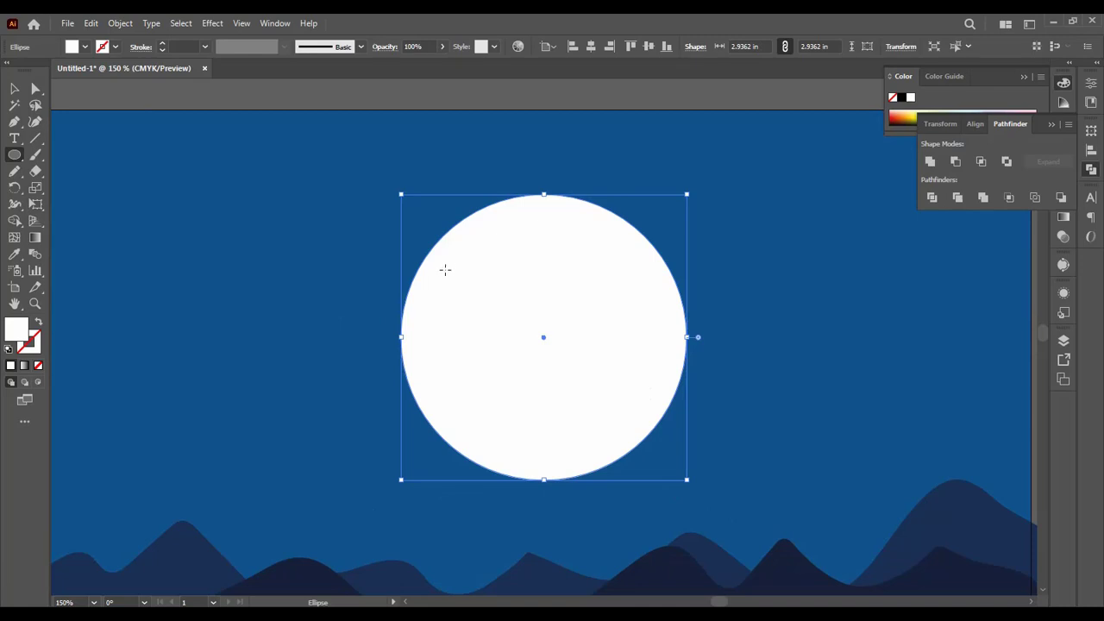
drag(445, 270, 476, 287)
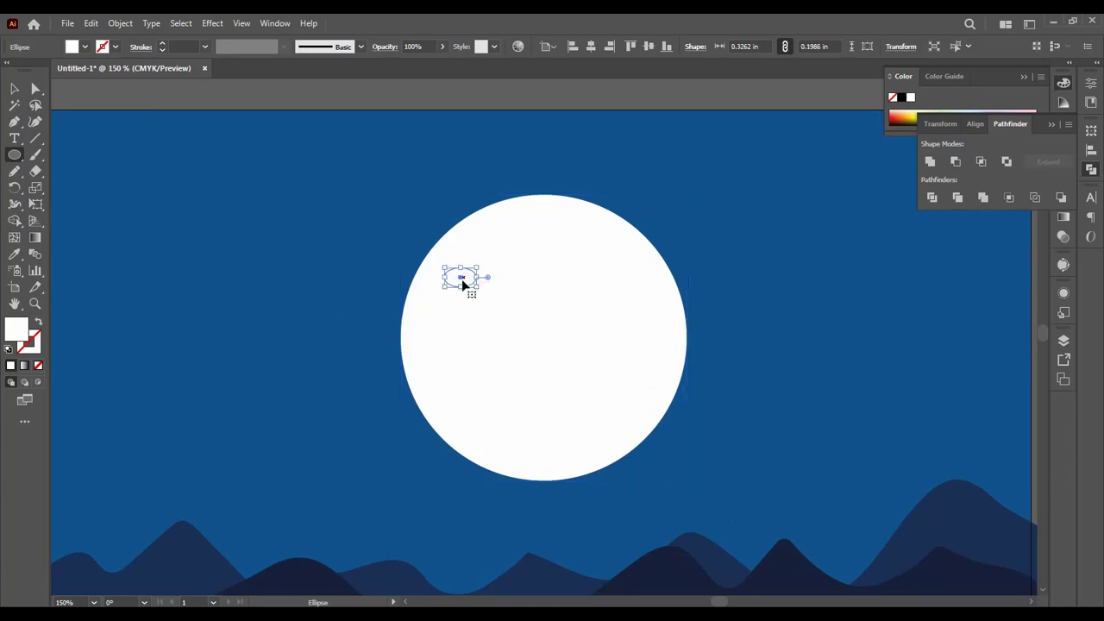
Step: Scatter twelve copies of the small crater ellipse across the moon
key(v)
drag(461, 279, 530, 251)
drag(529, 251, 572, 397)
drag(576, 396, 601, 263)
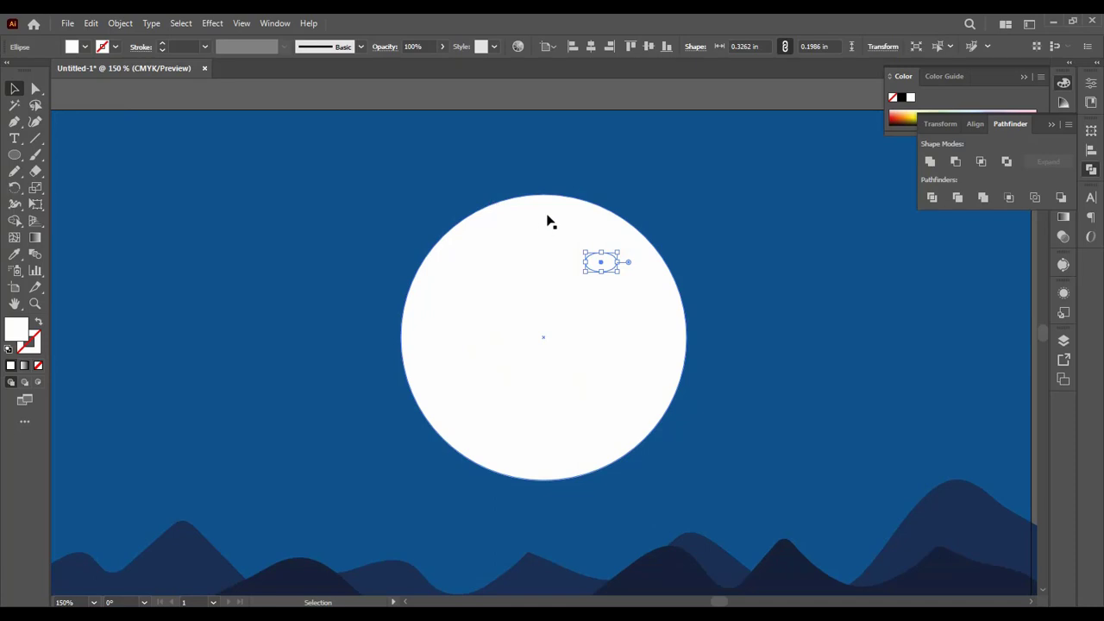
Step: Move the moon circle aside to uncover the small ellipses, and group all thirteen ellipses
drag(547, 220, 262, 139)
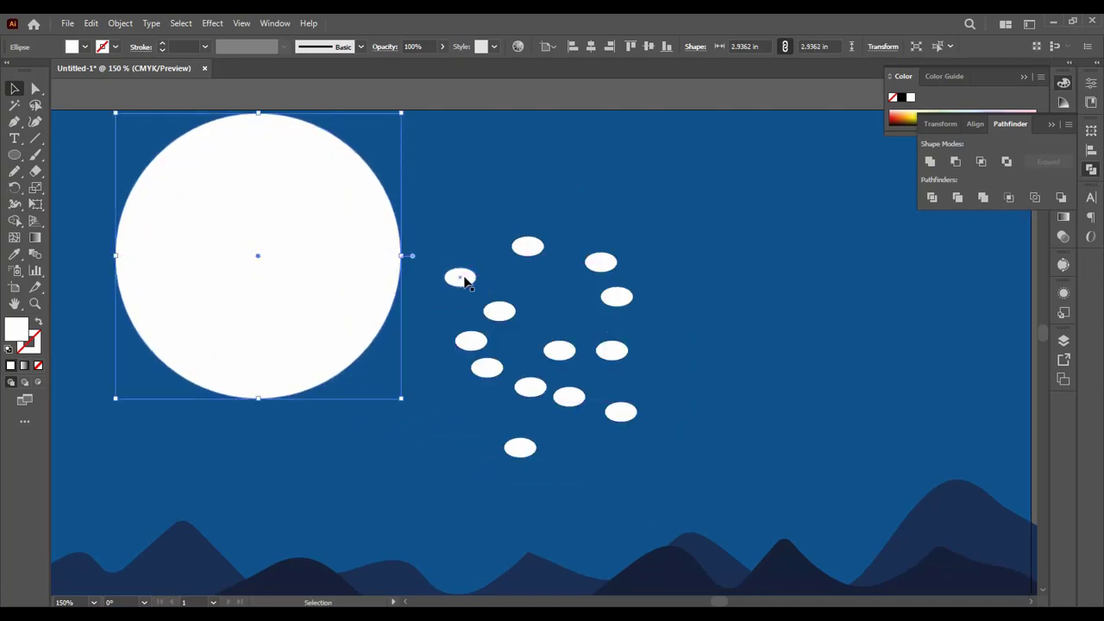
drag(449, 228, 480, 227)
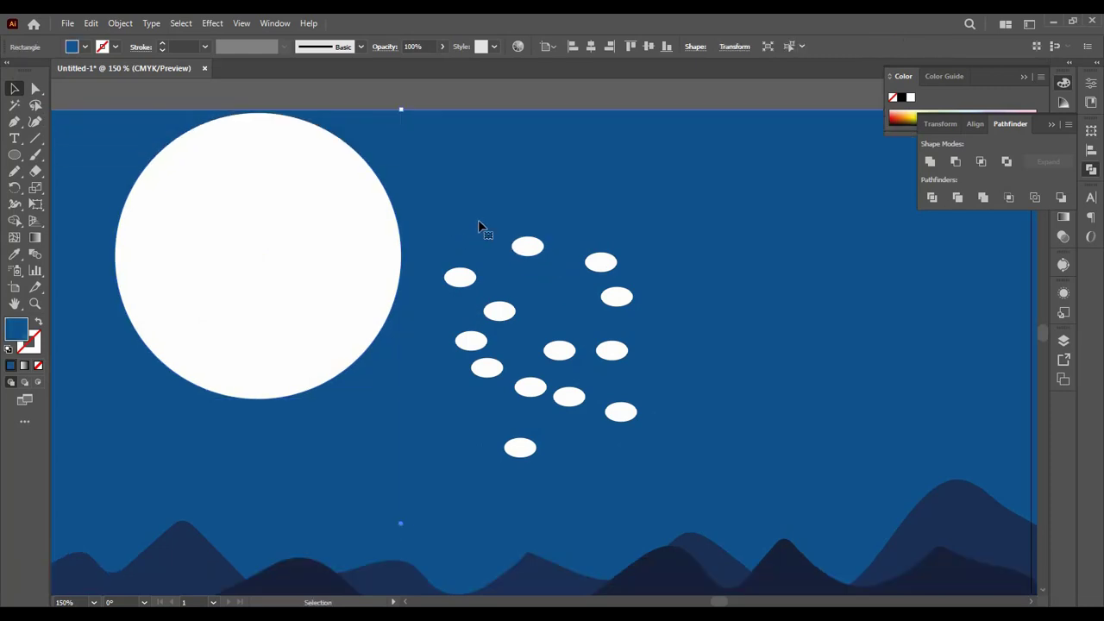
click(460, 276)
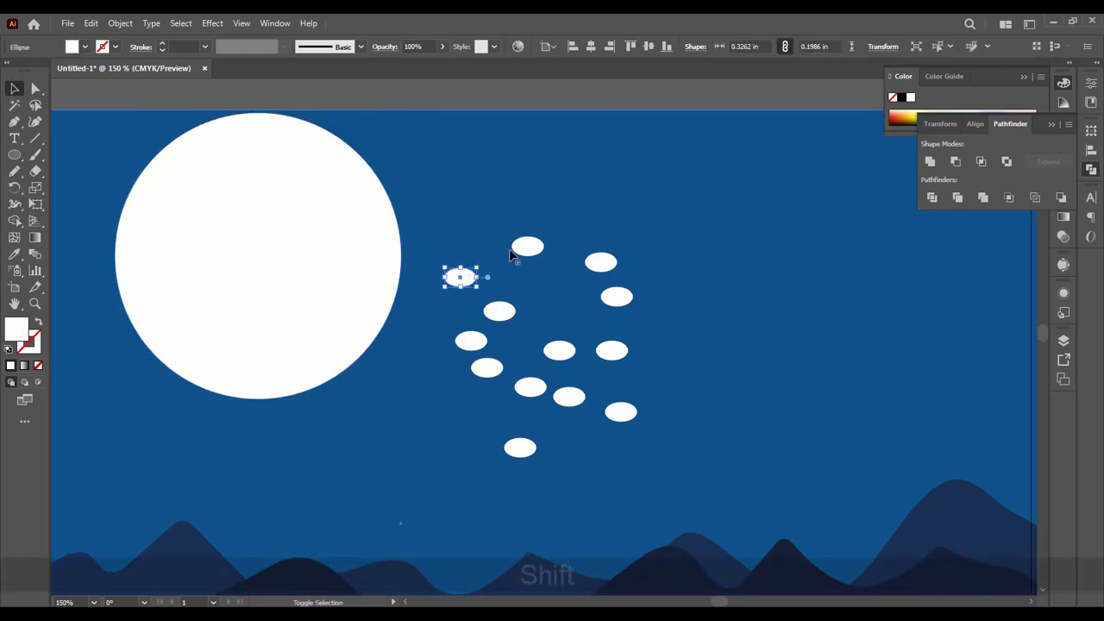
shift+click(527, 246)
shift+click(500, 313)
shift+click(470, 341)
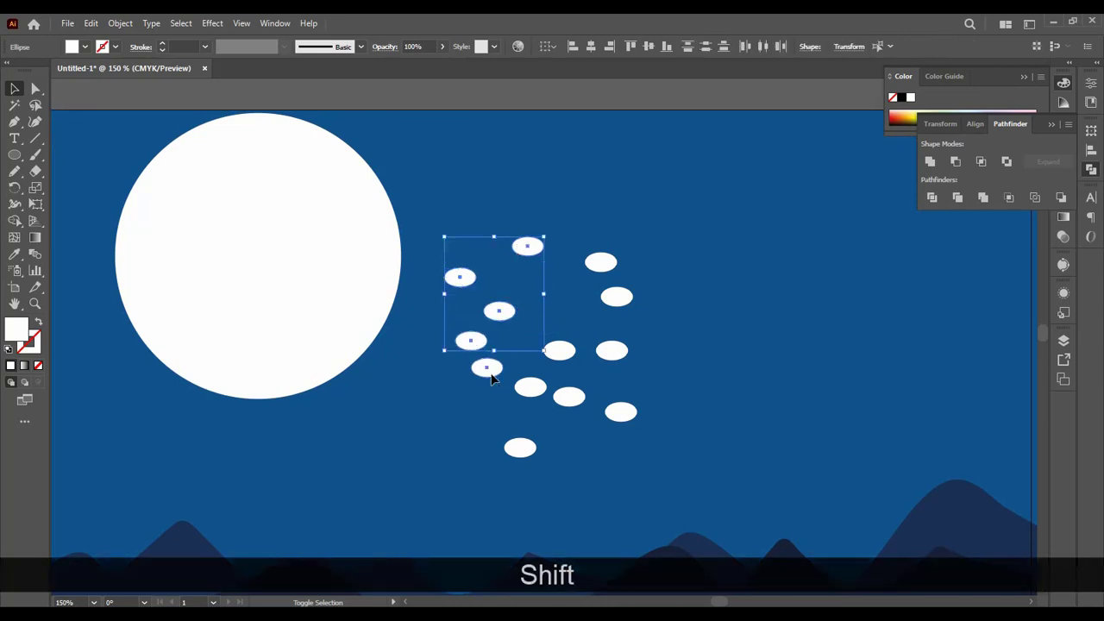
shift+click(486, 368)
shift+click(531, 387)
shift+click(520, 447)
shift+click(568, 398)
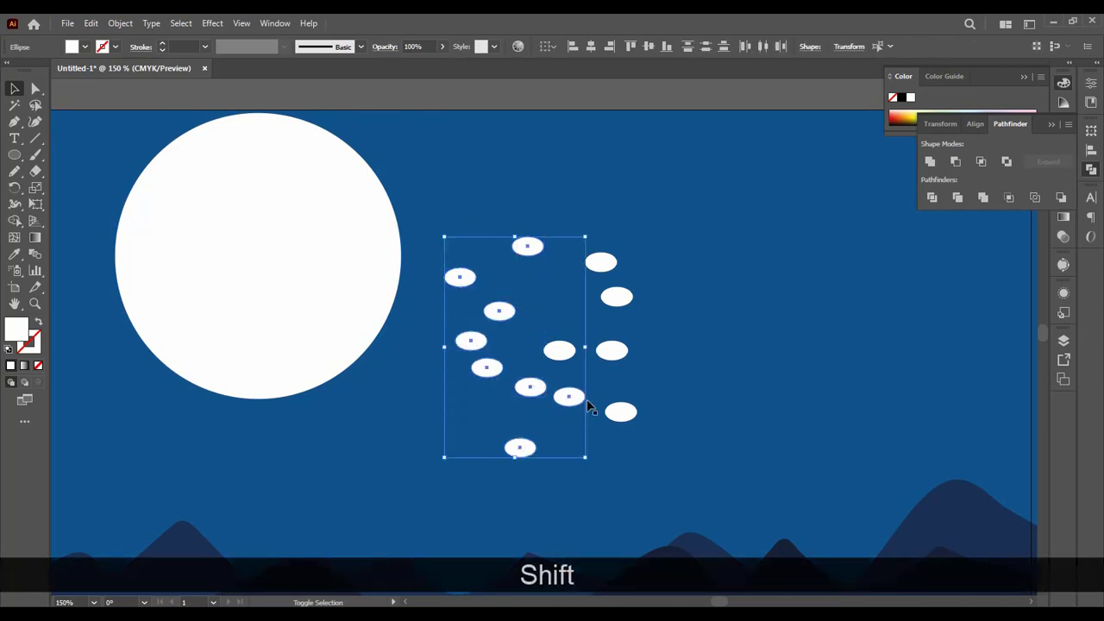
shift+click(620, 412)
shift+click(609, 352)
shift+click(561, 351)
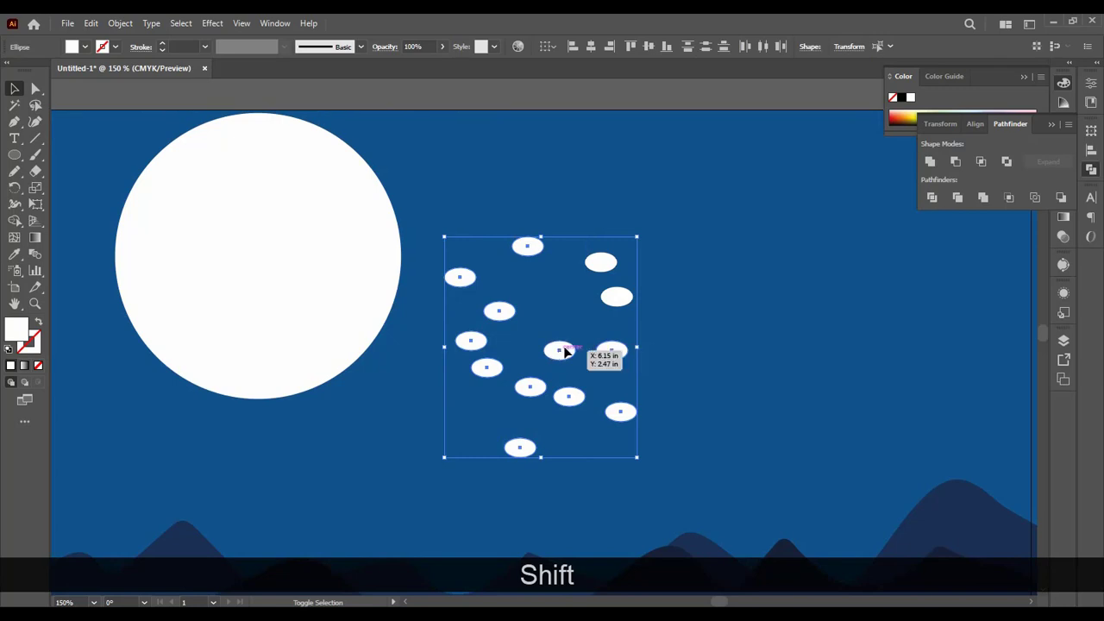
shift+click(618, 297)
shift+click(603, 264)
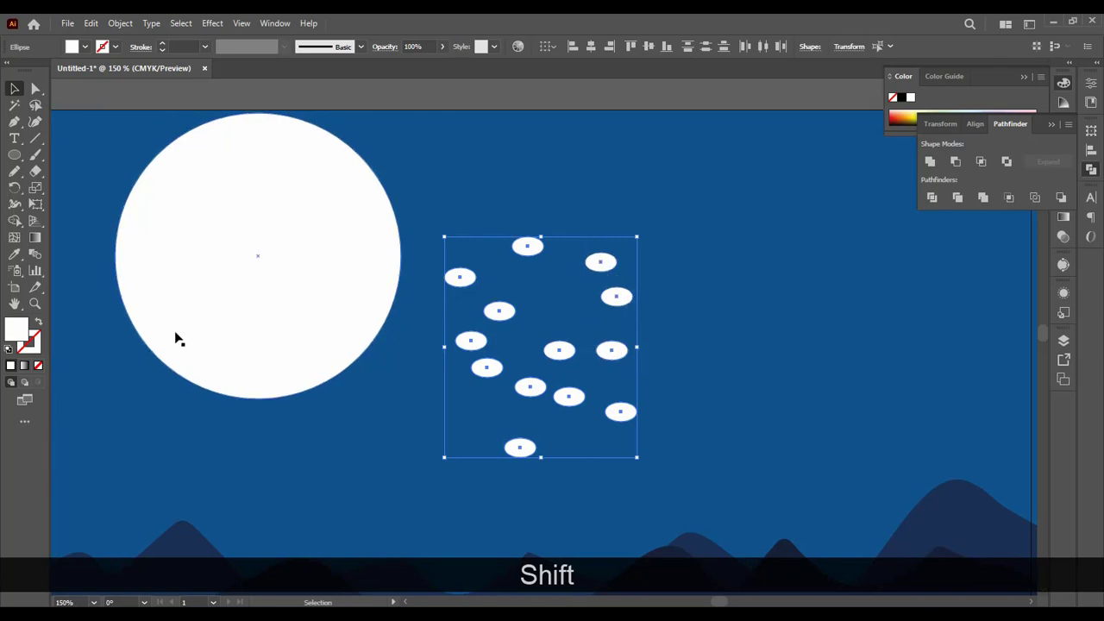
key(ctrl+minus)
key(ctrl+minus)
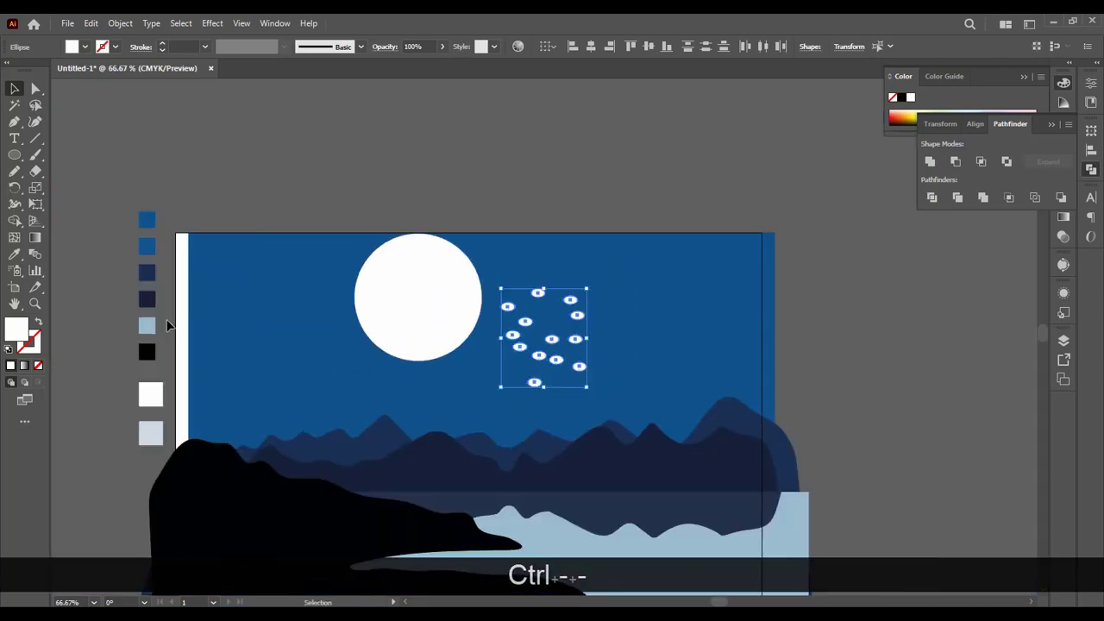
key(ctrl+g)
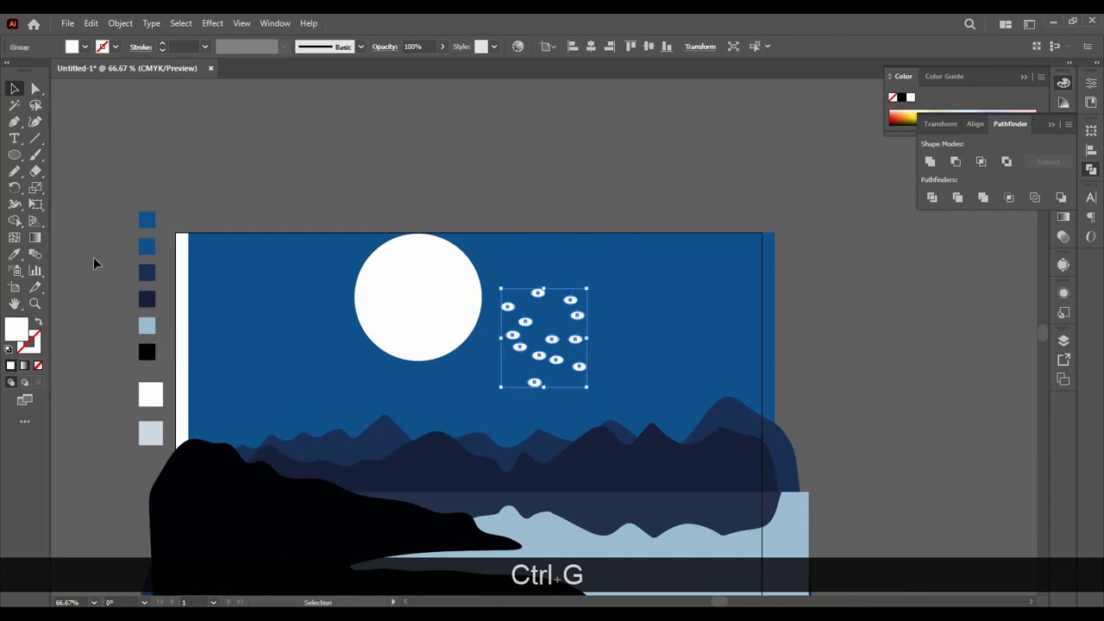
Step: Recolour the crater group with the pale grey-blue swatch beside the artboard and move the group back onto the moon
click(17, 256)
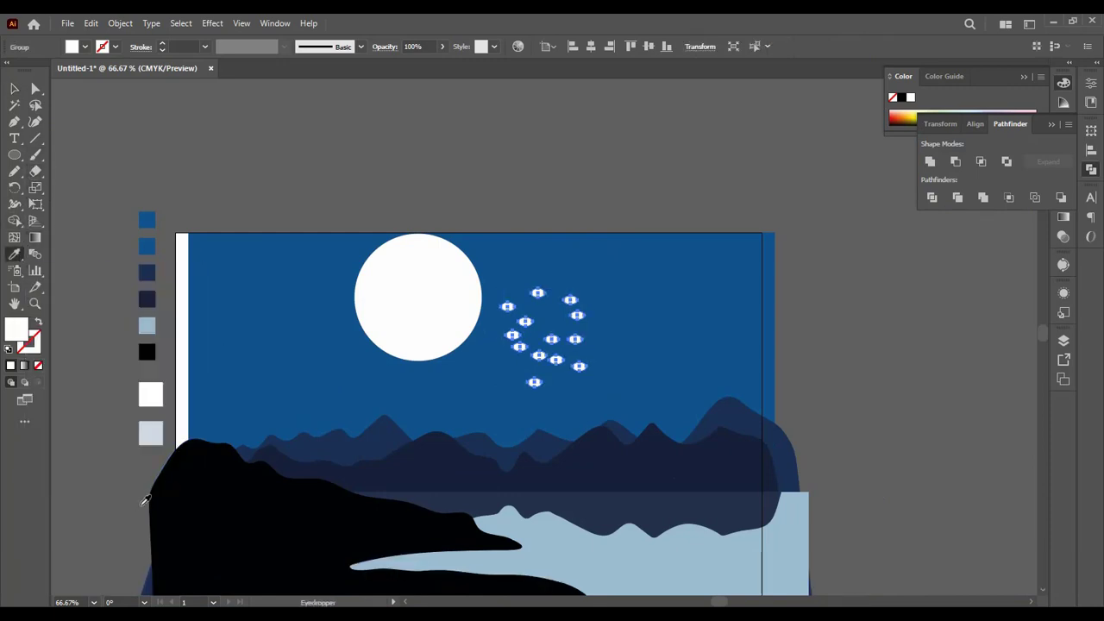
click(152, 434)
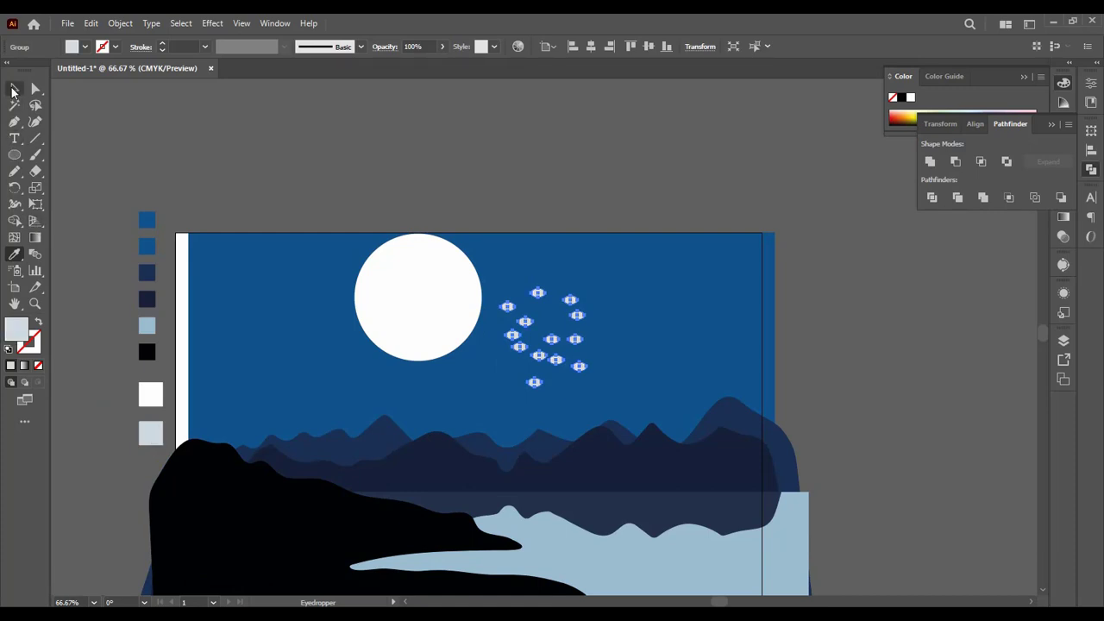
click(13, 90)
drag(528, 323, 400, 285)
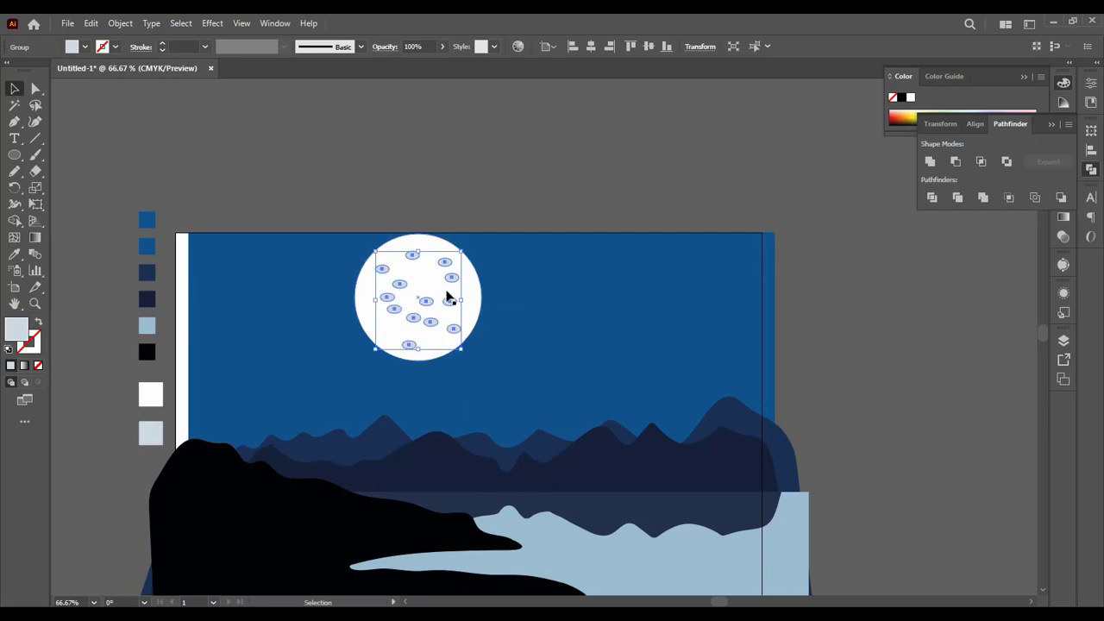
Step: Move the moon and its crater group together to the right and slightly down in the sky
key(ctrl)
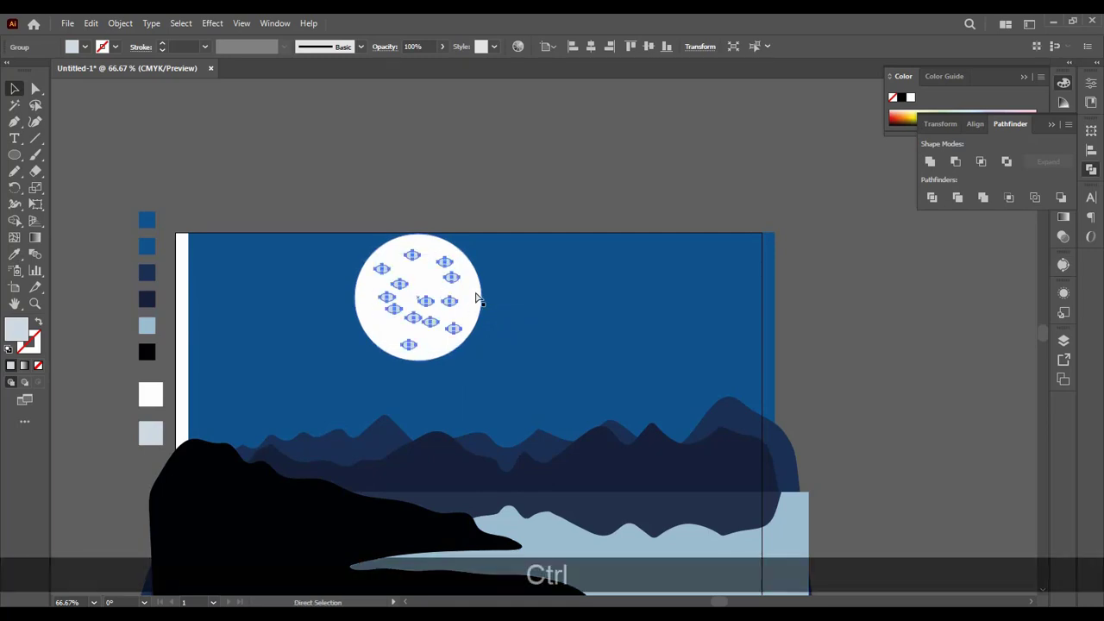
ctrl+click(423, 276)
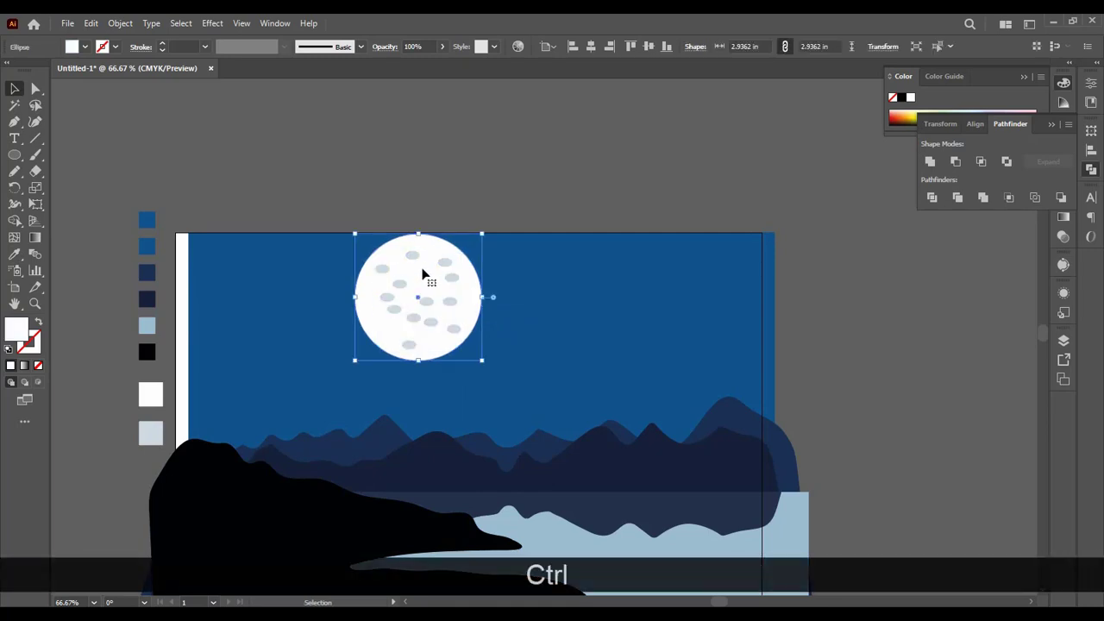
shift+click(424, 259)
drag(424, 259, 582, 285)
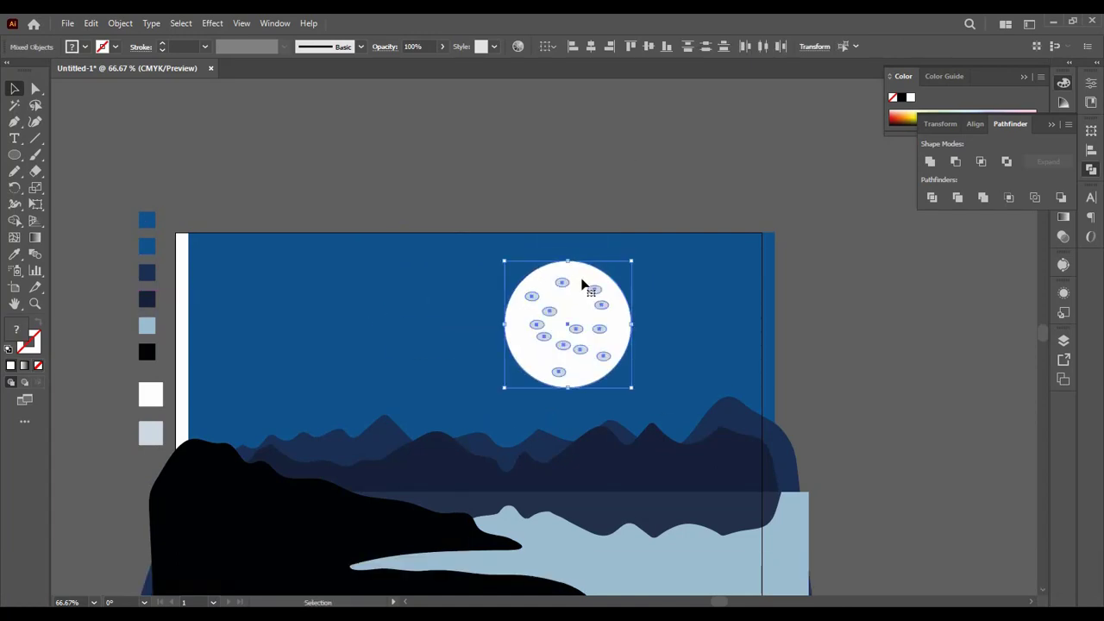
Step: Inside the crater group, move the lower-middle crater left and widen it to about 0.42 in, and add a copied crater flattened to about 0.16 in high
key(ctrl)
key(ctrl+equal)
key(ctrl+equal)
key(ctrl+equal)
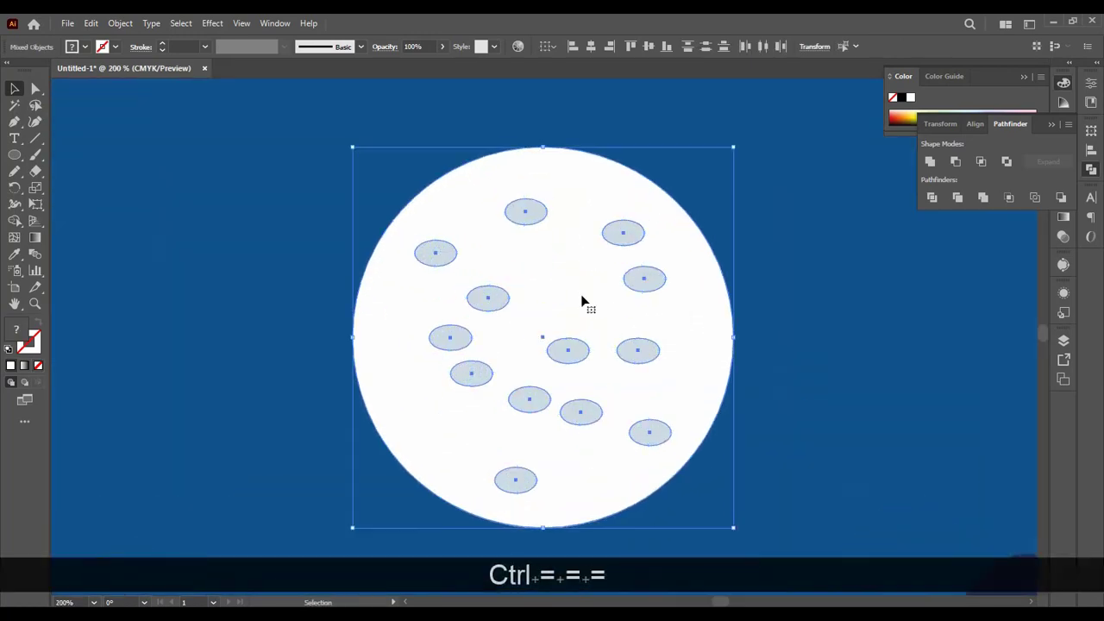
double_click(529, 401)
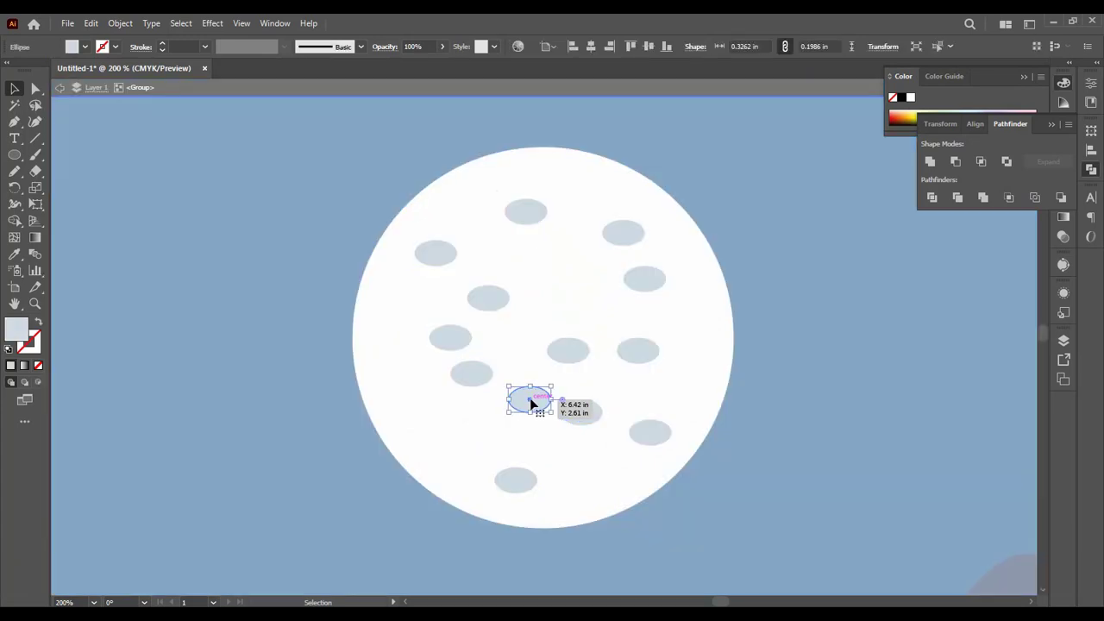
drag(530, 400, 480, 426)
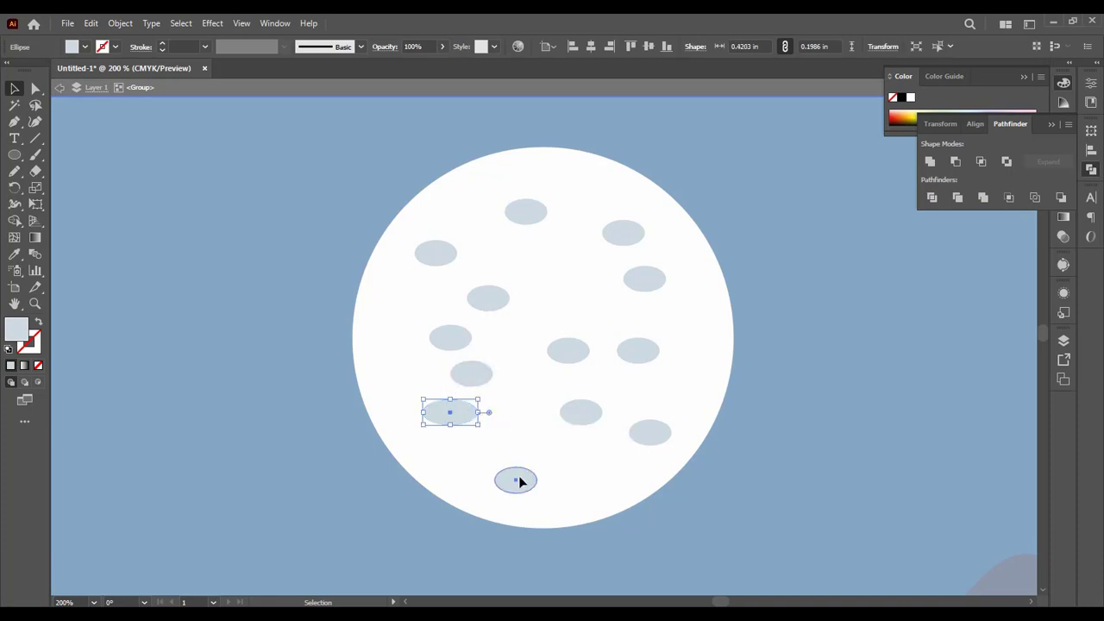
drag(520, 482, 539, 432)
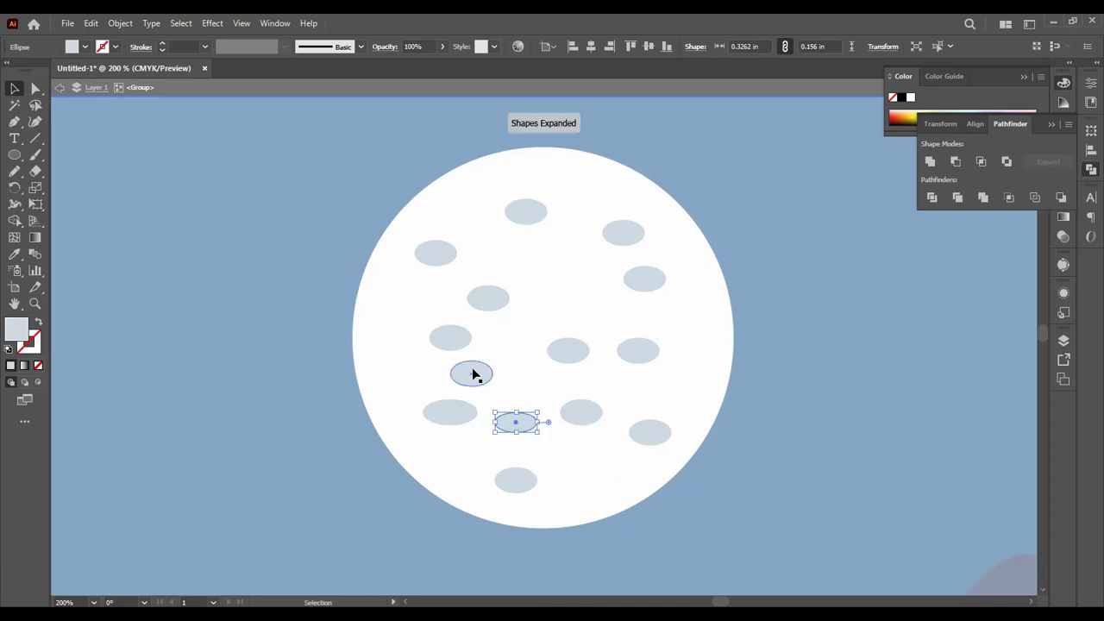
Step: Place six crater copies overlapping the moon's edge all around its rim, and leave the group's isolation mode
click(457, 342)
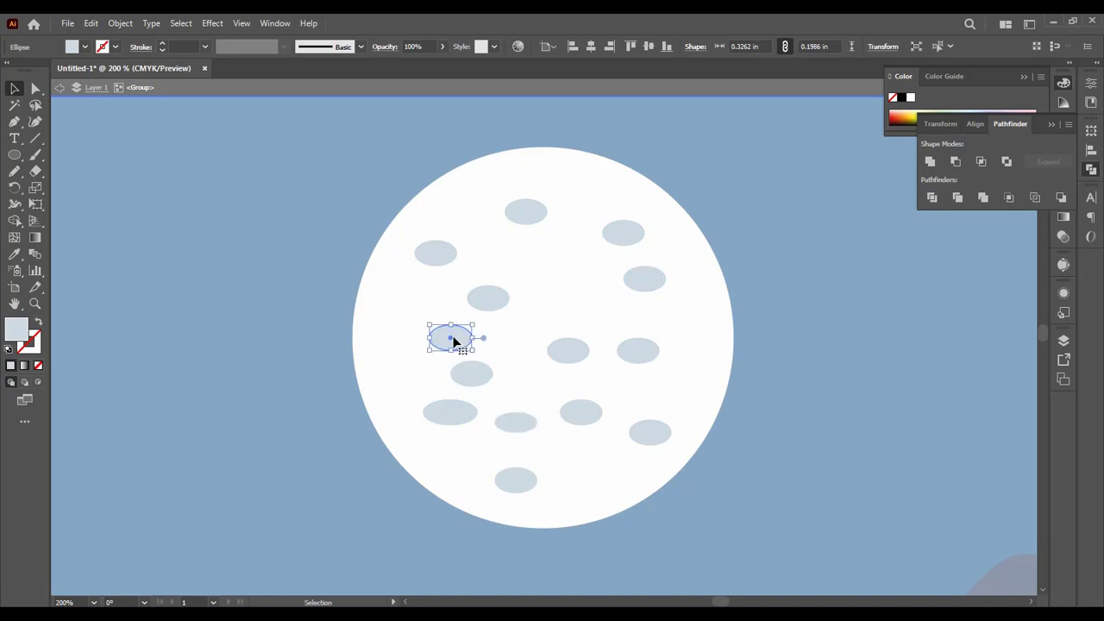
drag(455, 341, 364, 330)
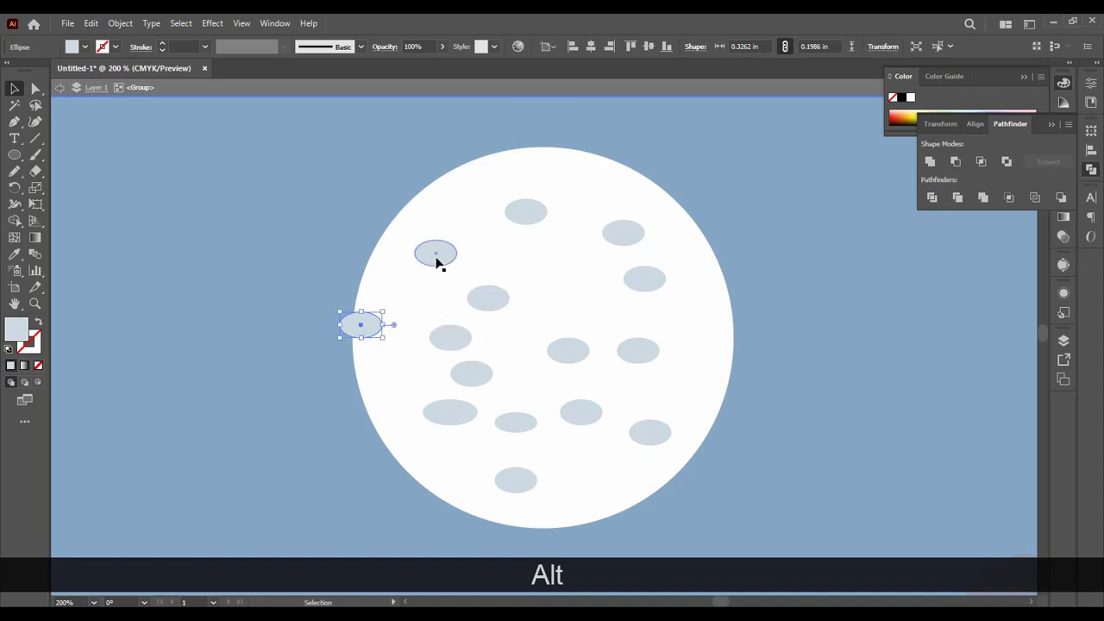
drag(437, 259, 468, 168)
drag(532, 220, 652, 188)
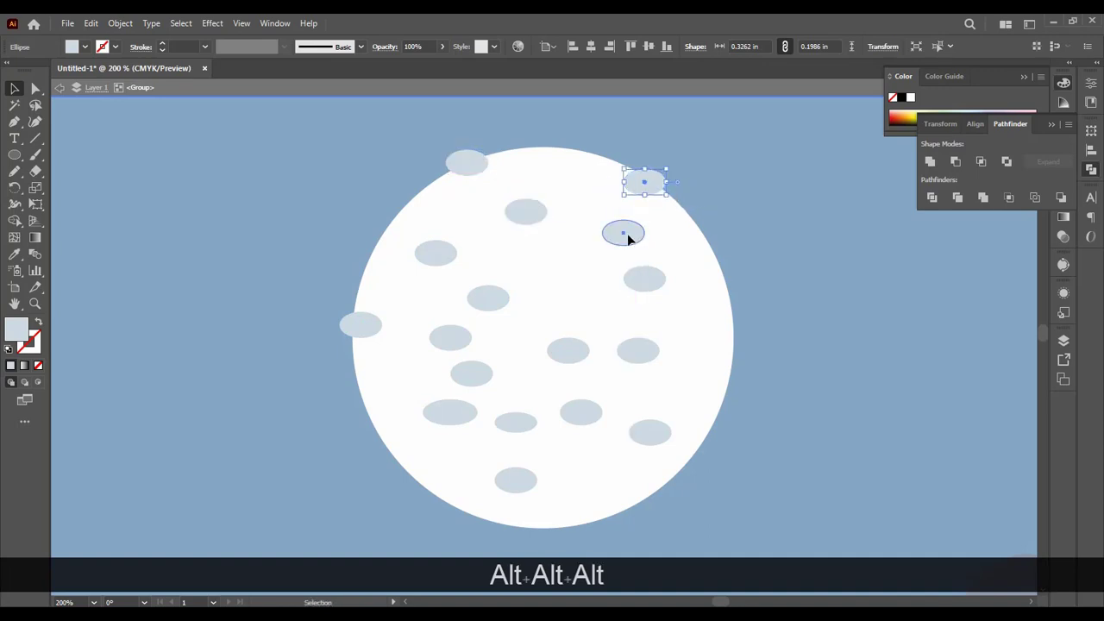
drag(629, 239, 734, 357)
drag(648, 444, 652, 503)
drag(448, 414, 398, 452)
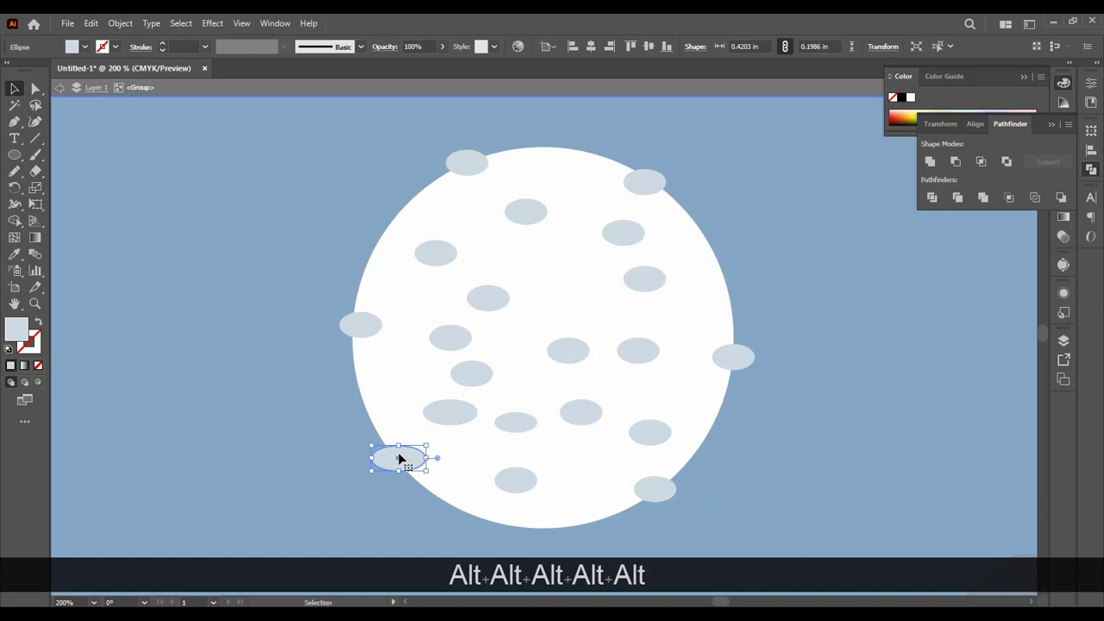
click(295, 430)
double_click(295, 429)
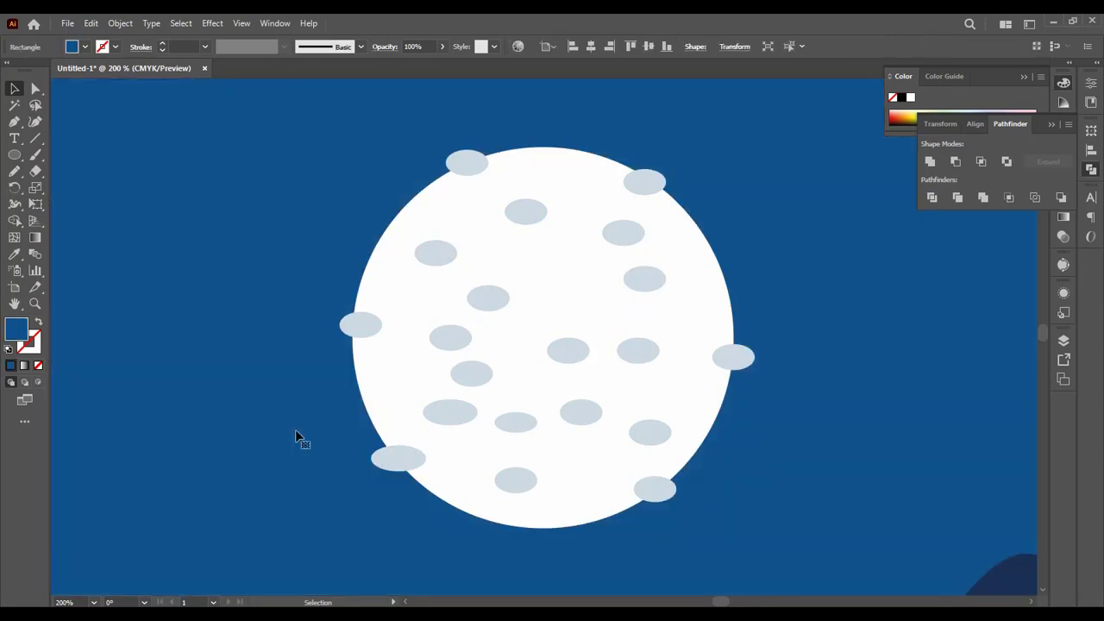
Step: Trim the crater parts that stick out beyond the moon's rim with Shape Builder, then deselect the moon
click(356, 332)
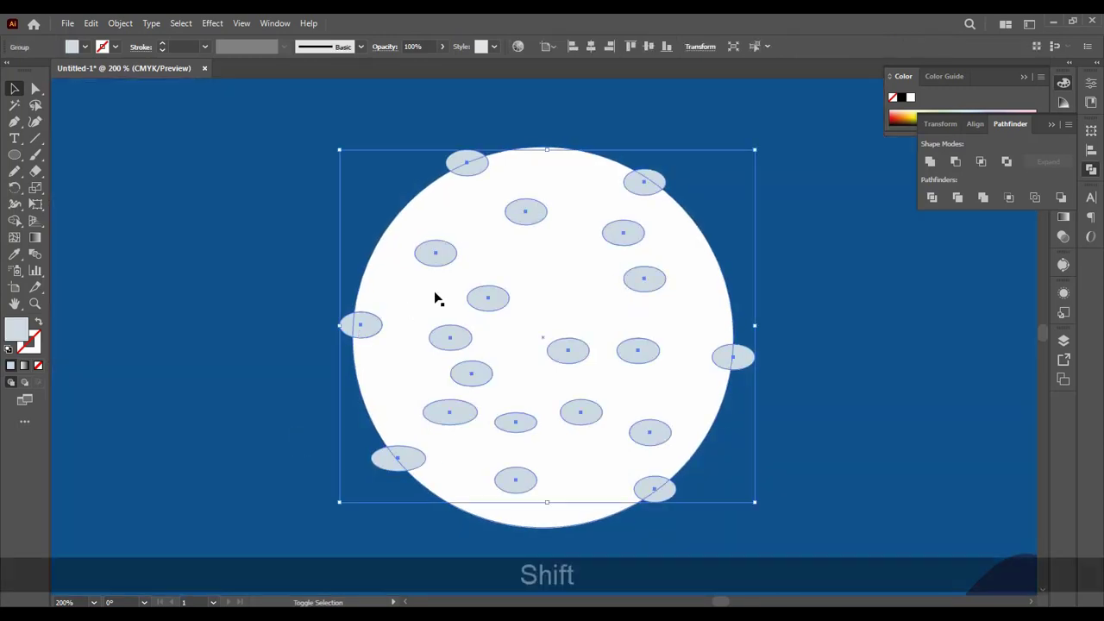
shift+click(413, 290)
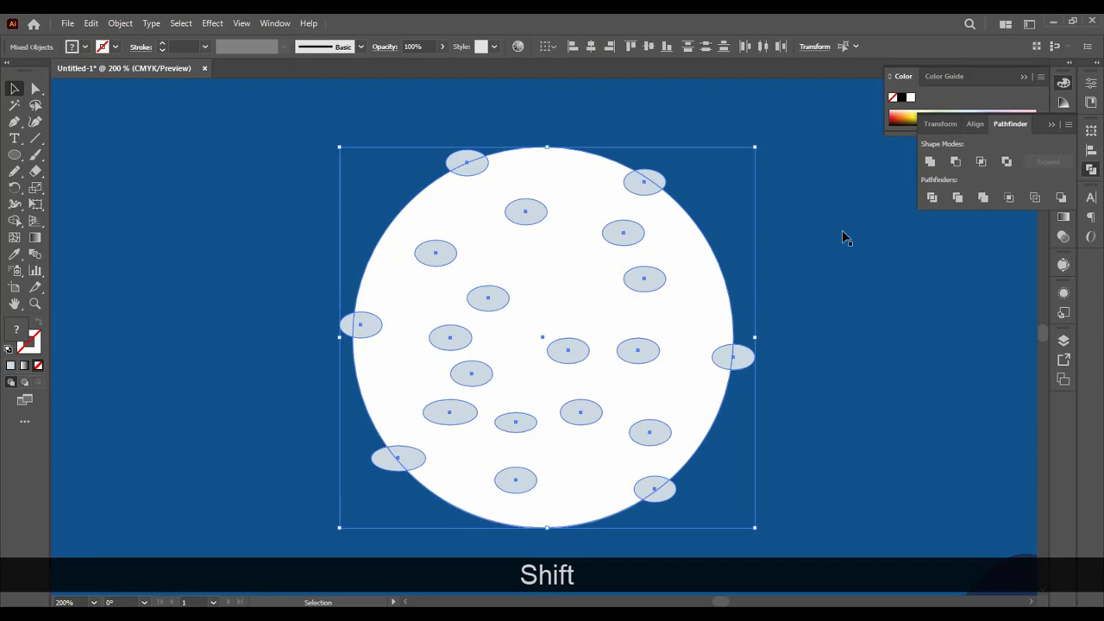
click(14, 221)
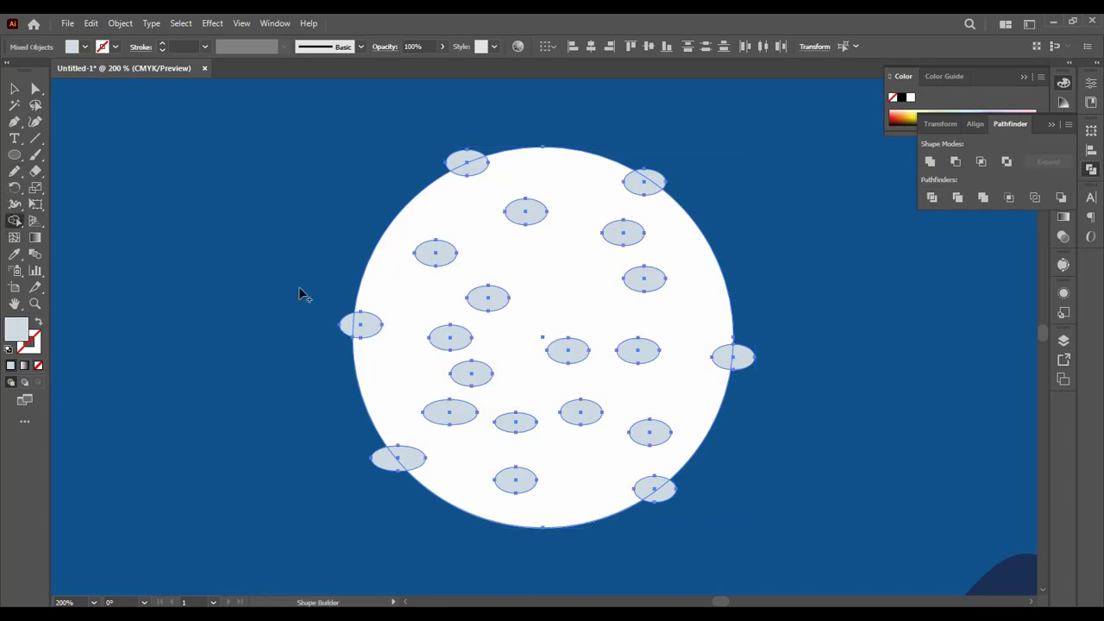
alt+click(345, 329)
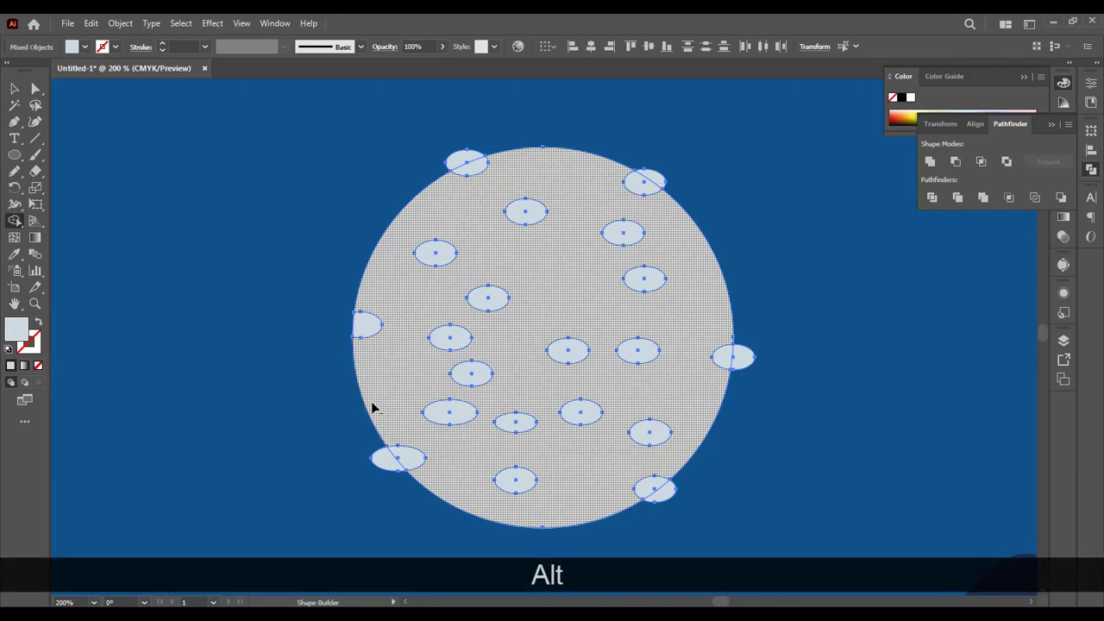
alt+click(384, 458)
alt+click(664, 492)
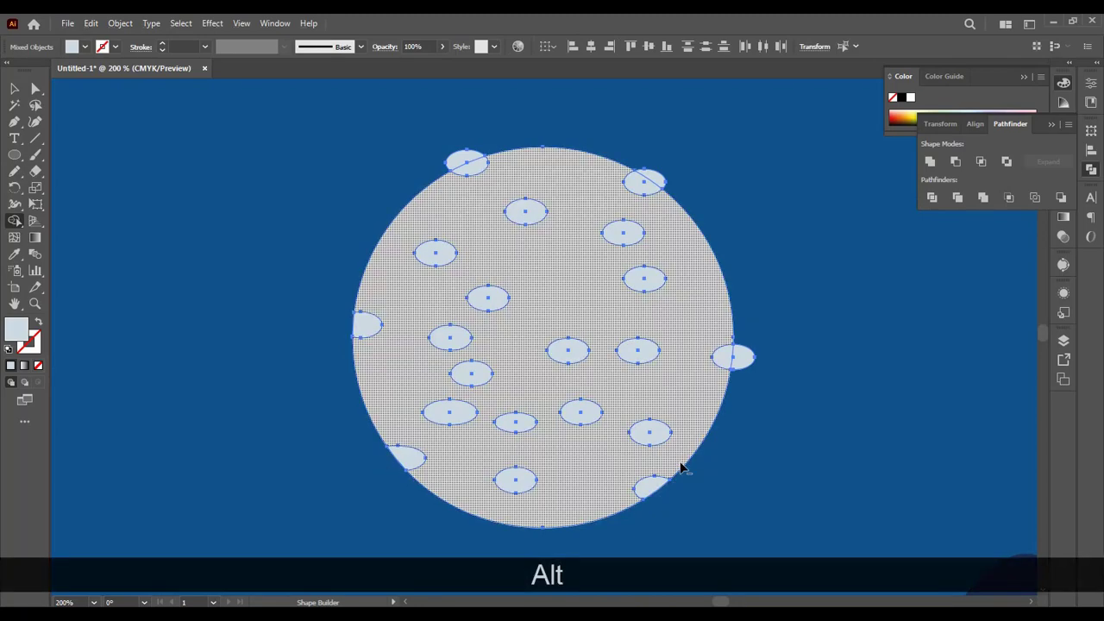
alt+click(747, 361)
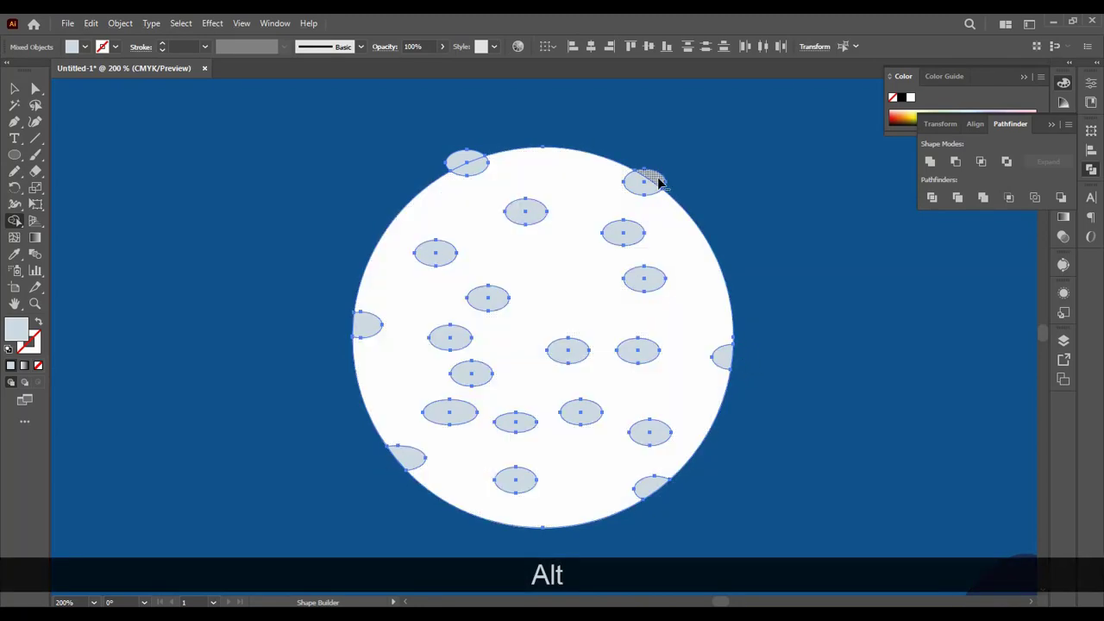
alt+click(662, 179)
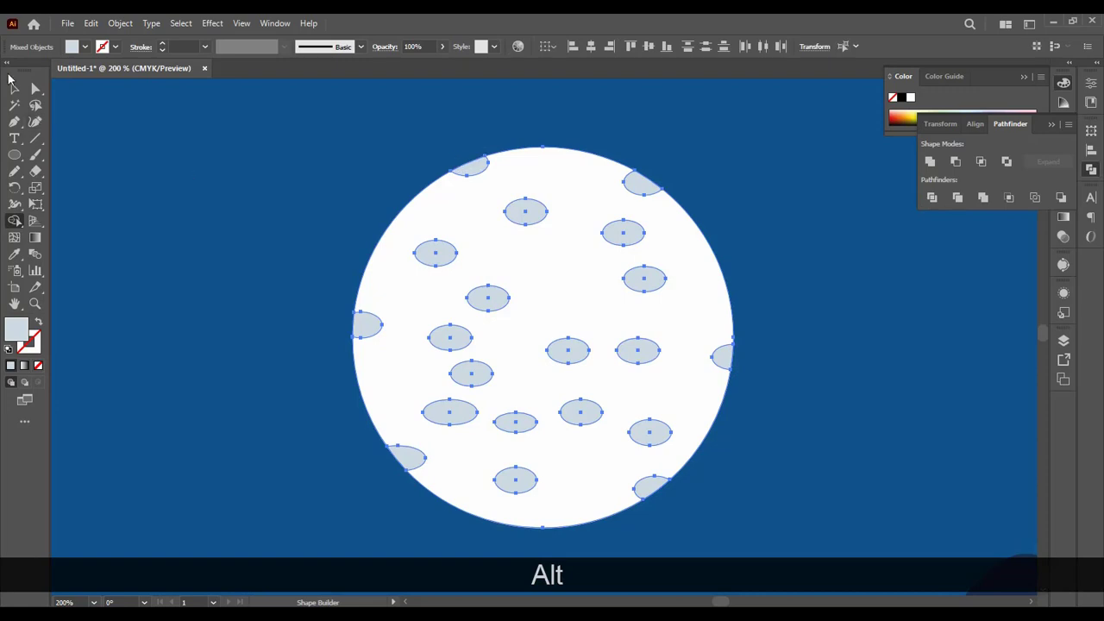
click(14, 88)
click(134, 203)
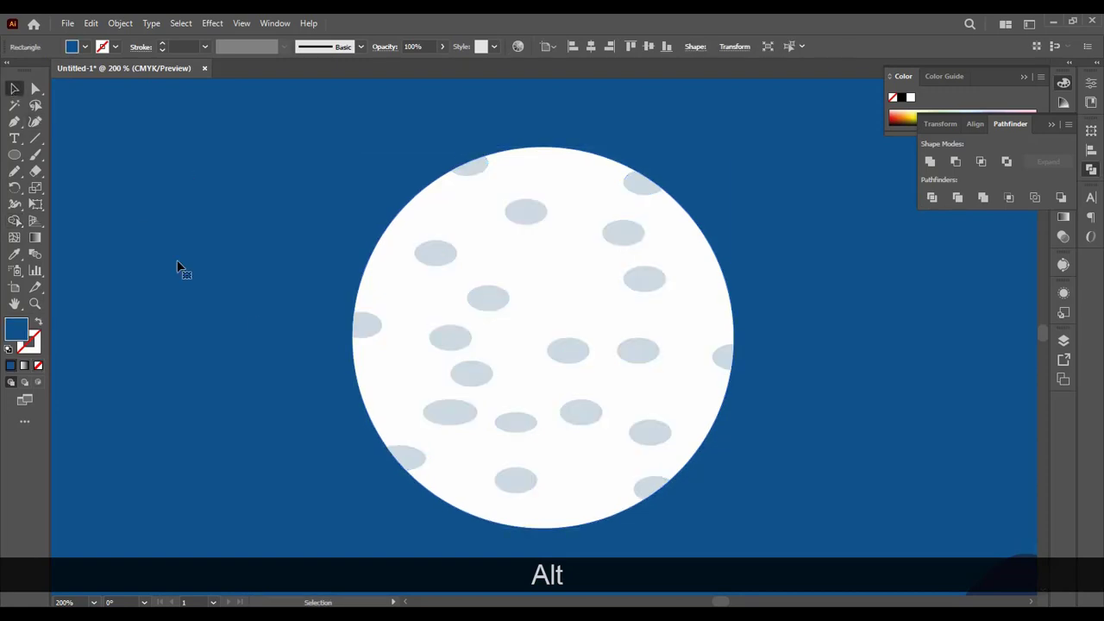
Step: Move the tree silhouette from beside the artboard onto the scene and bring it to the front
key(ctrl+minus)
key(ctrl+minus)
key(ctrl+minus)
click(318, 380)
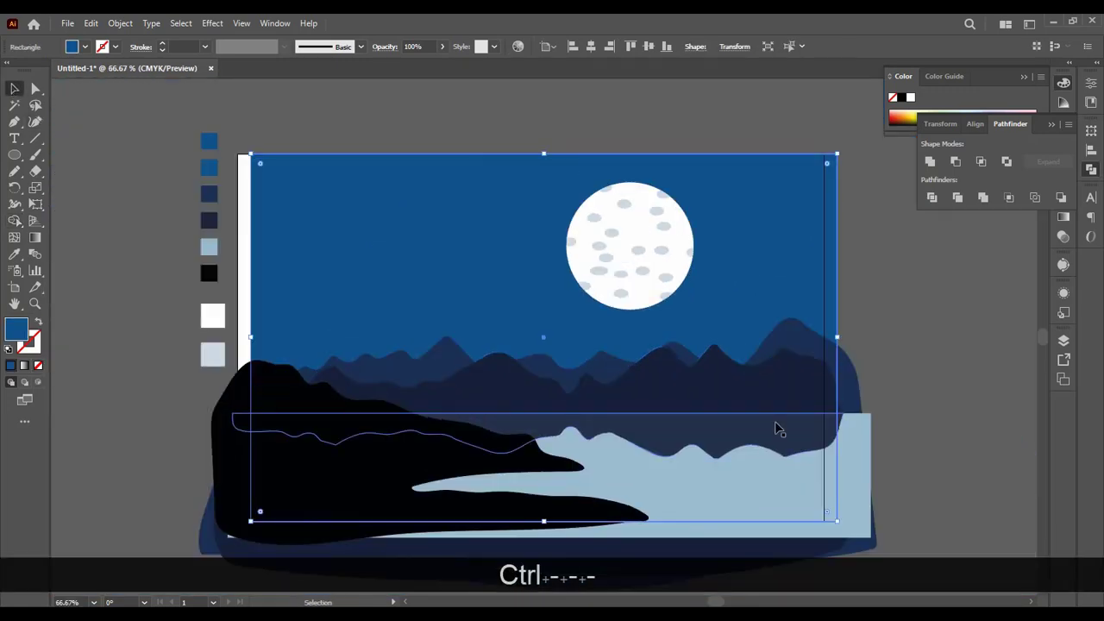
key(space)
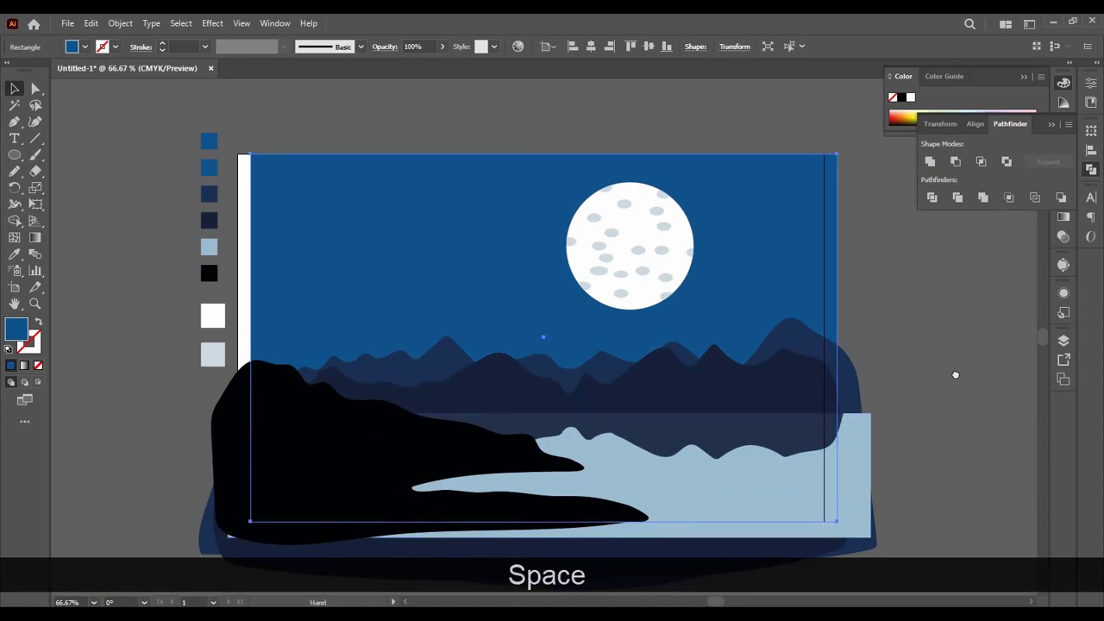
drag(956, 374, 860, 369)
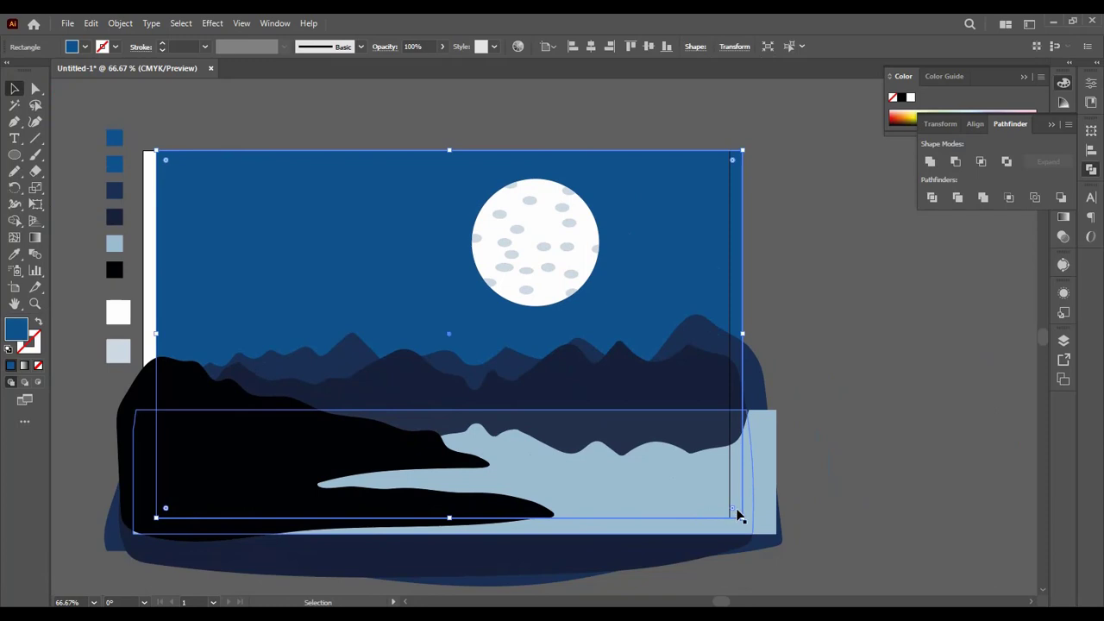
key(ctrl+minus)
key(ctrl+minus)
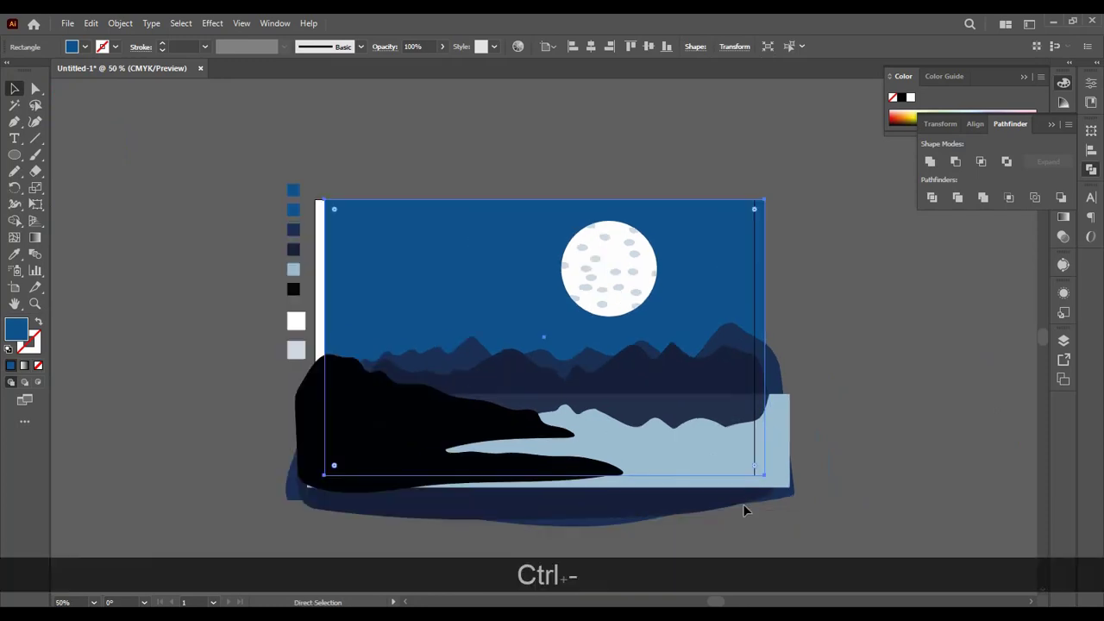
key(space)
drag(958, 542, 470, 249)
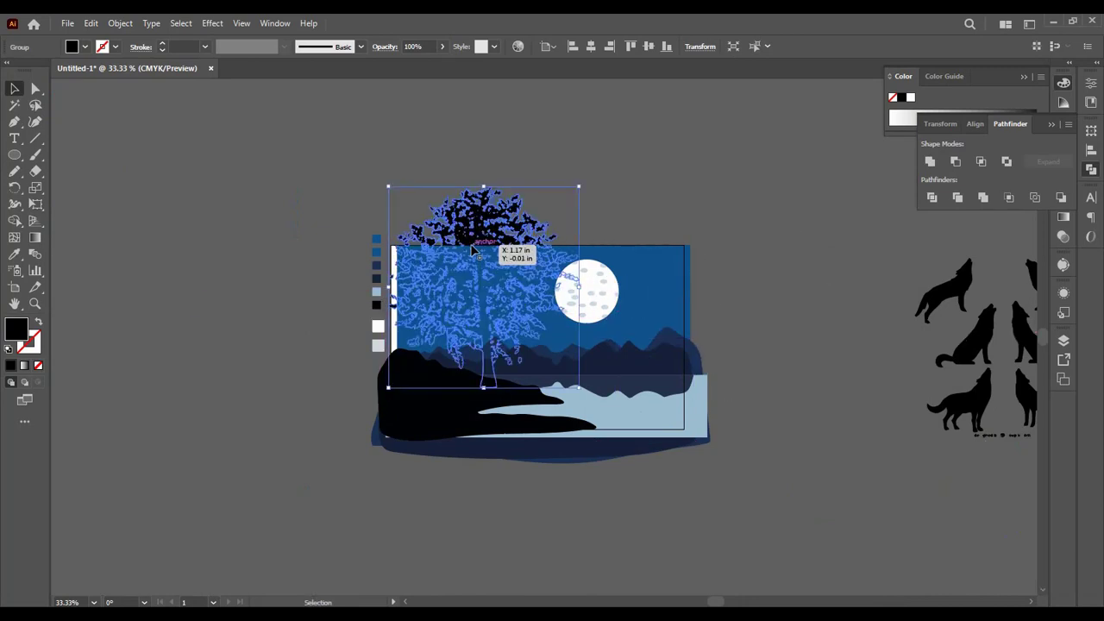
key(ctrl)
key(ctrl+shift+bracketright)
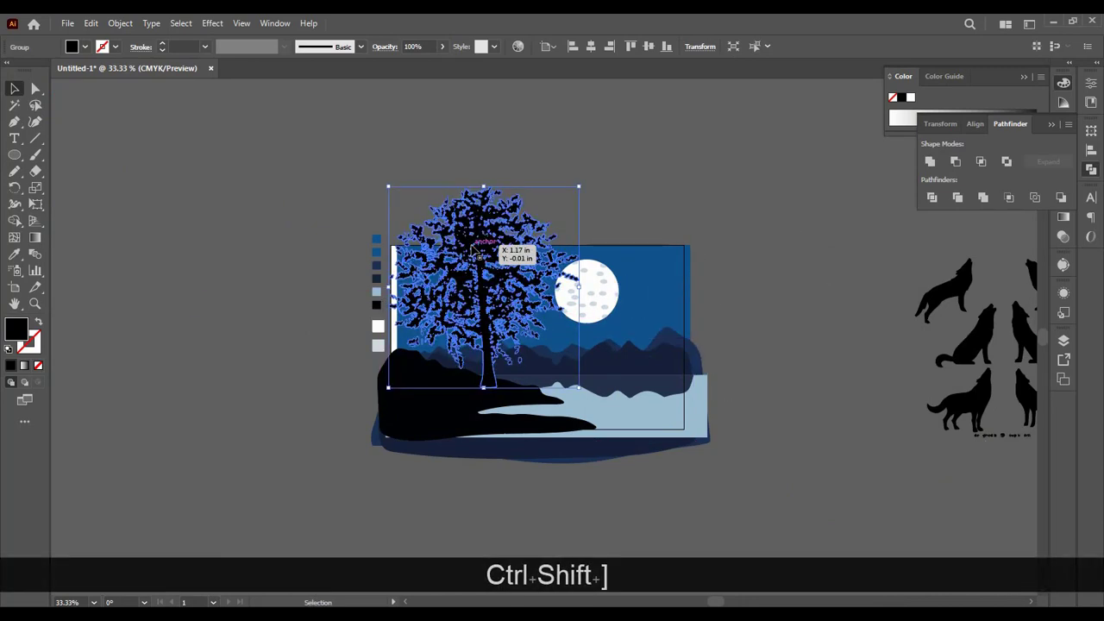
Step: Move the tree to the left and scale it down proportionally so its trunk stands on the black hill
drag(477, 252, 442, 270)
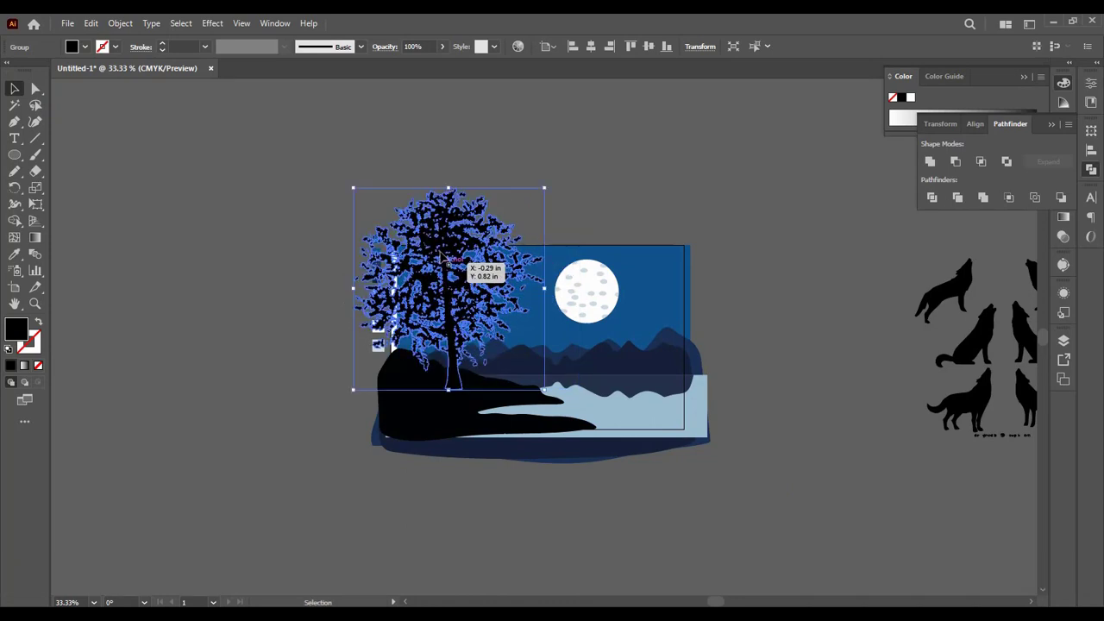
key(shift)
drag(448, 187, 473, 263)
drag(449, 339, 449, 335)
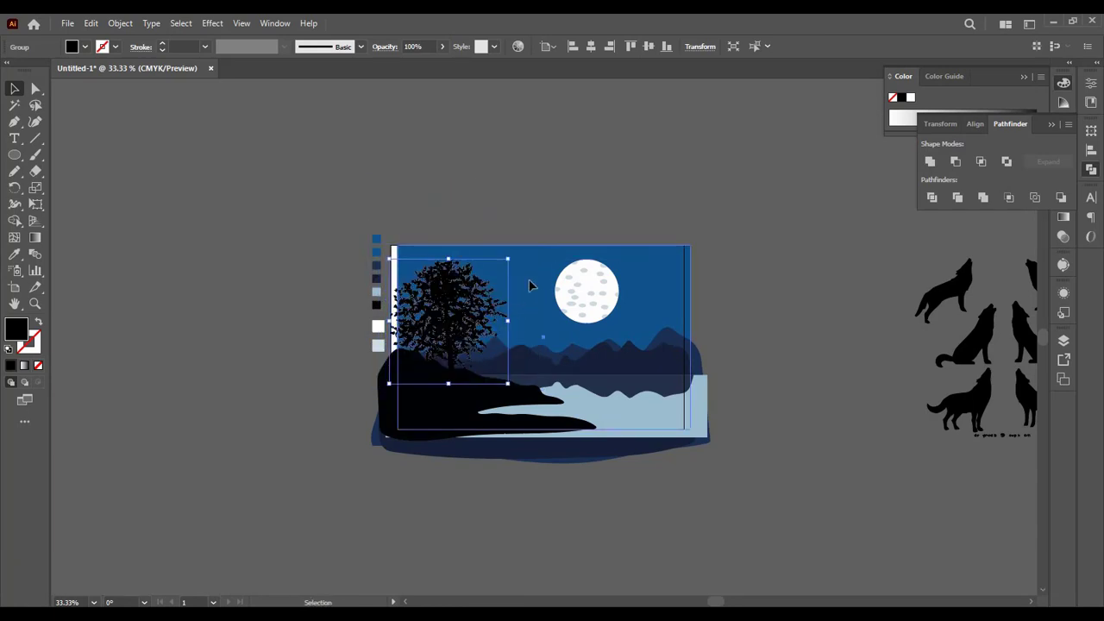
Step: Shift the blue sky rectangle slightly left so it lines up with the artboard edges
drag(530, 284, 524, 287)
key(ctrl+equal)
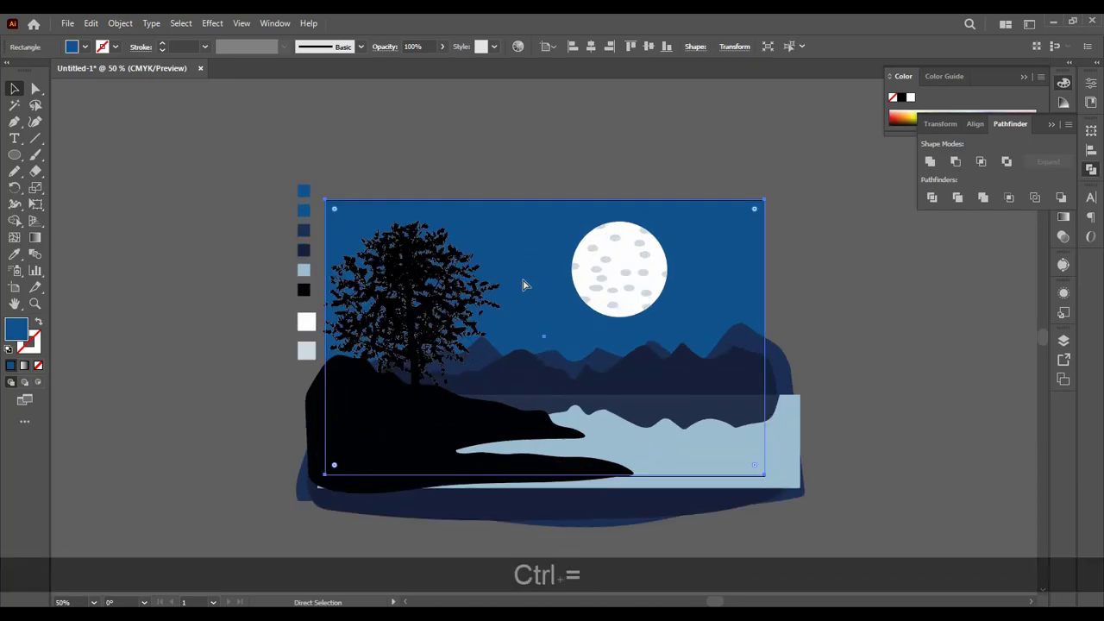
key(ctrl+equal)
Step: Recolour the tree with the black swatch beside the artboard using the Eyedropper
click(385, 321)
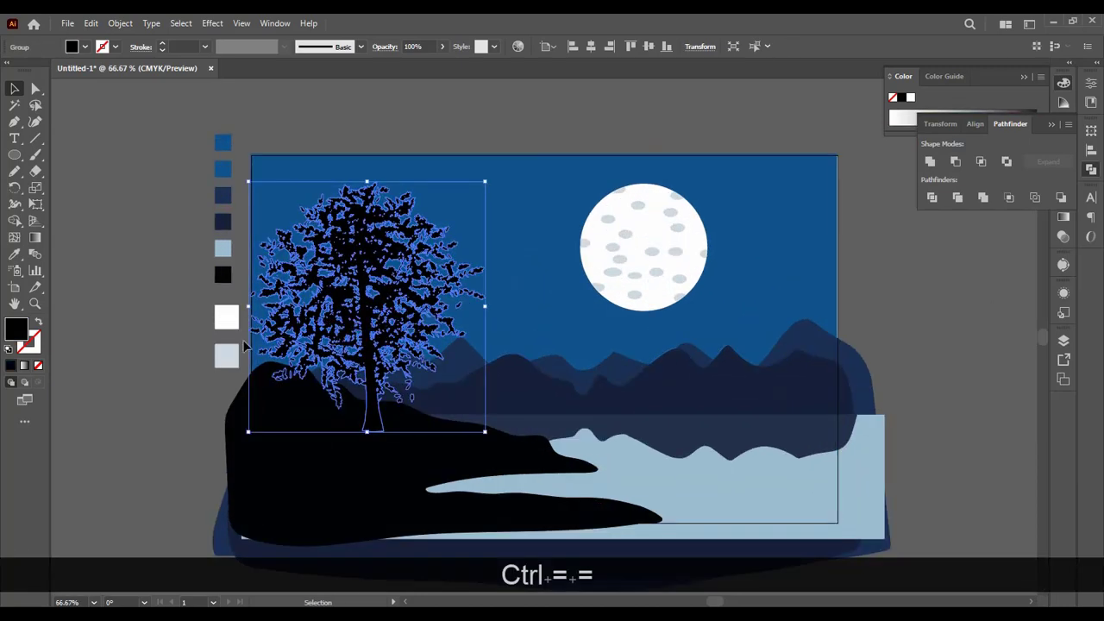
click(18, 256)
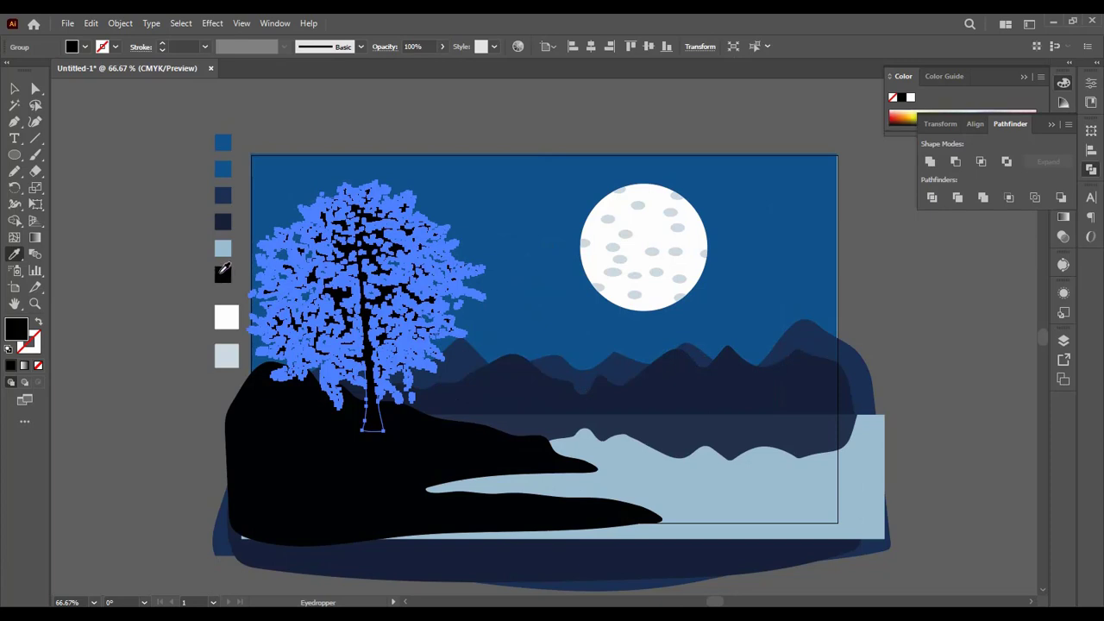
click(12, 90)
click(69, 207)
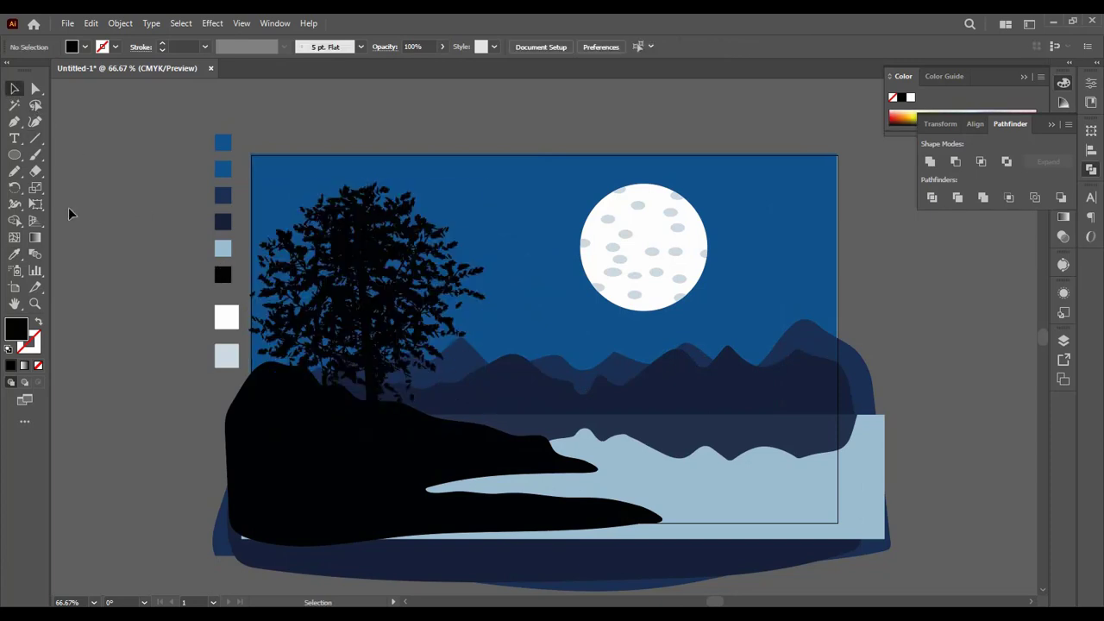
Step: Move the tree slightly right on the hill and shrink it a little proportionally, keeping its trunk base in the hill
drag(363, 321, 388, 306)
drag(391, 170, 391, 183)
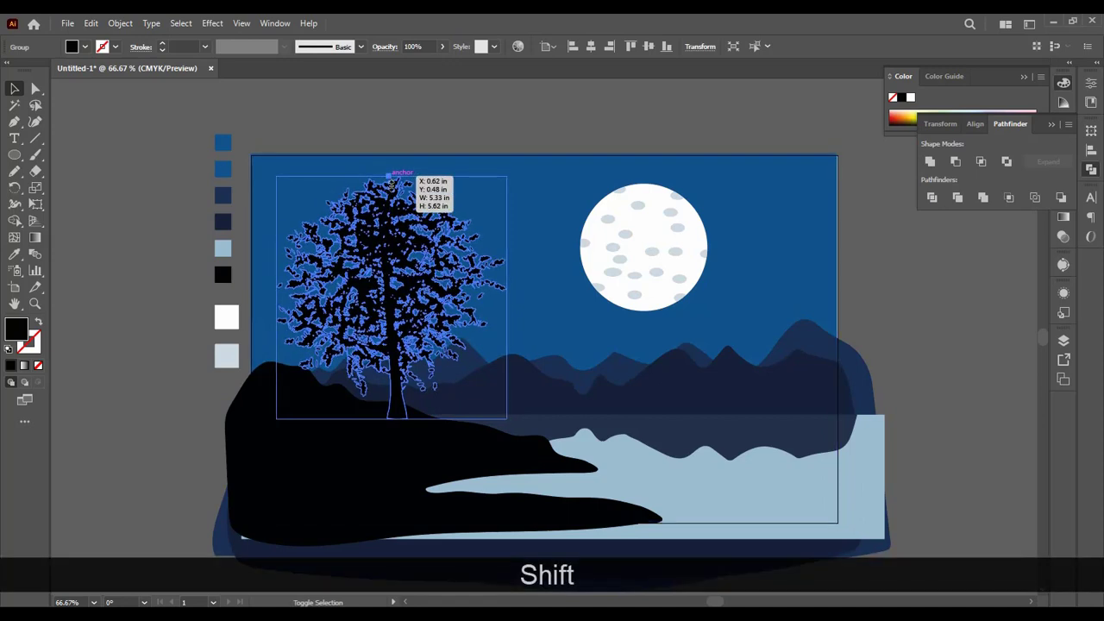
drag(382, 276, 382, 271)
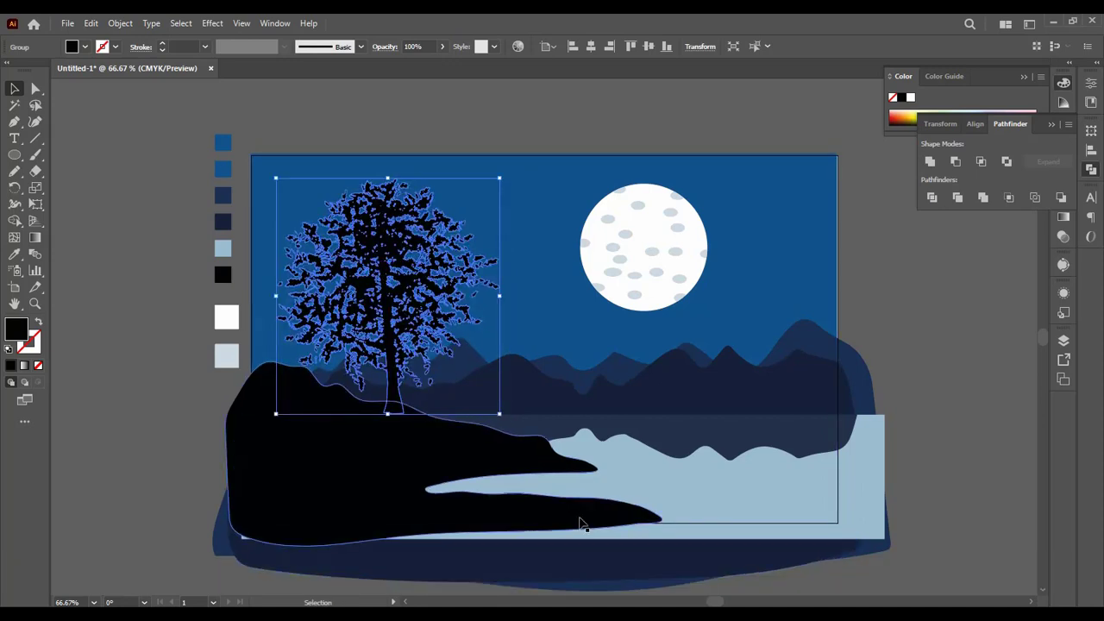
Step: Move the standing, right-facing howling wolf onto the foreground hill right of the tree and bring it to the front
key(space)
drag(974, 475, 719, 461)
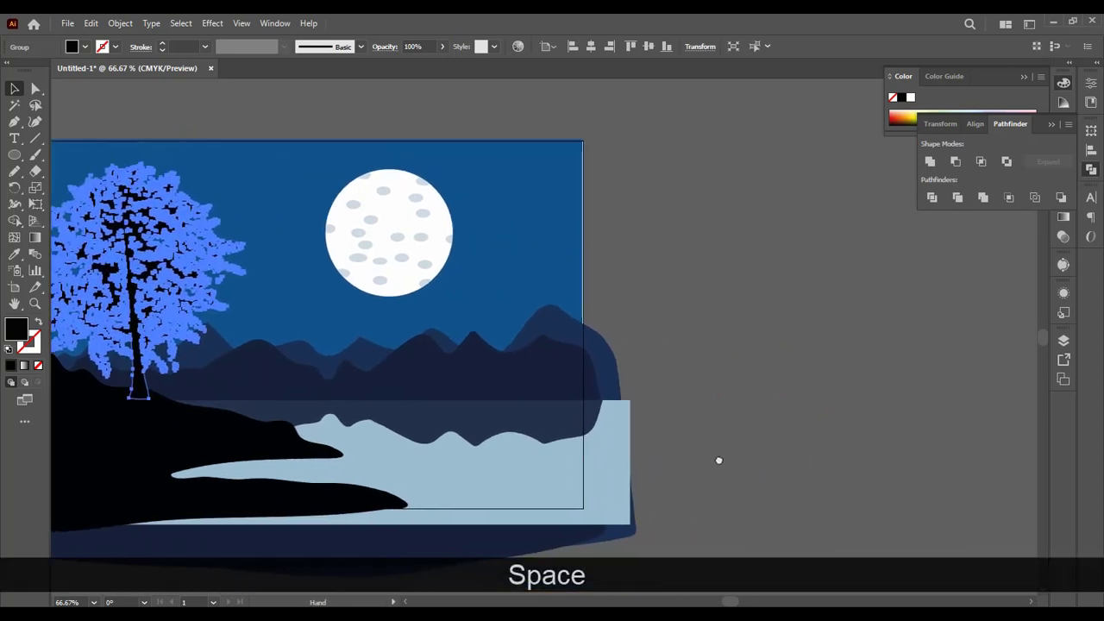
key(ctrl+minus)
key(ctrl+minus)
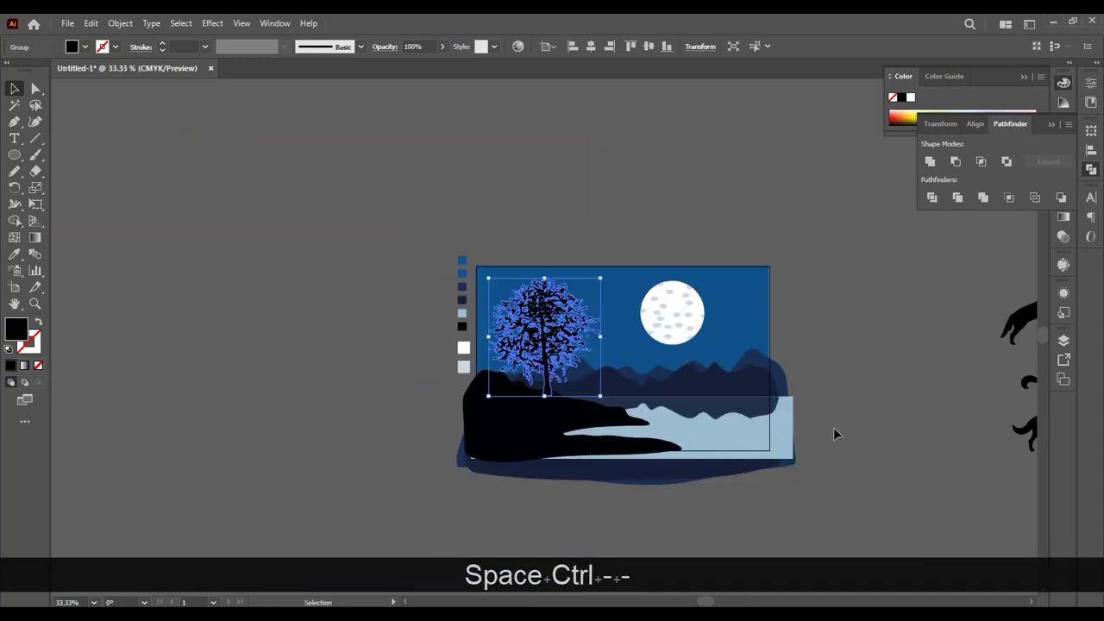
key(space)
drag(833, 427, 653, 367)
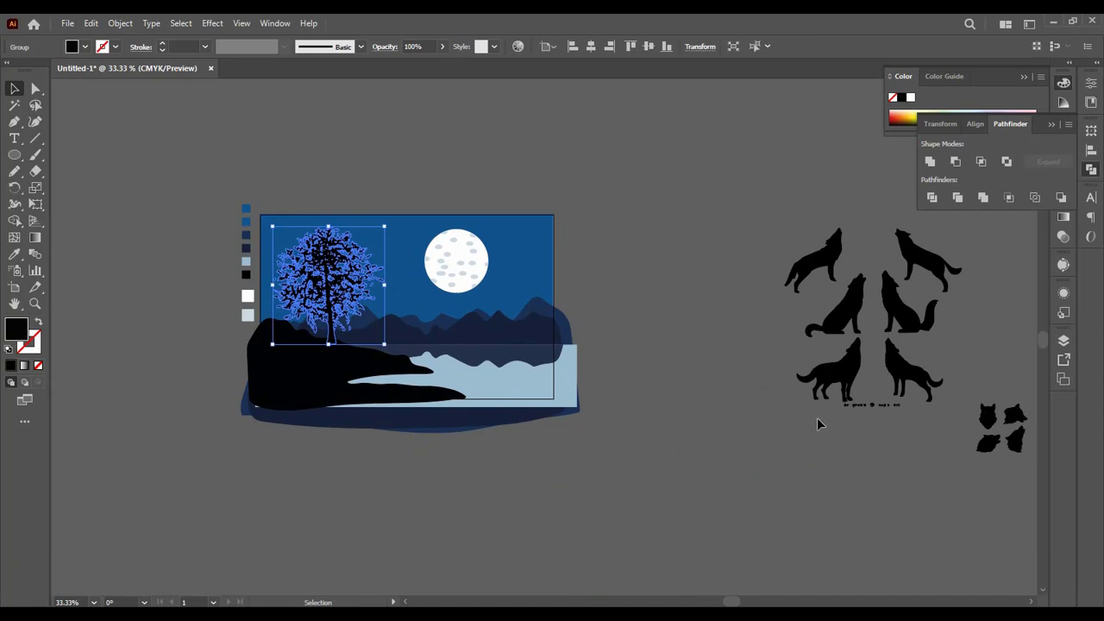
click(850, 382)
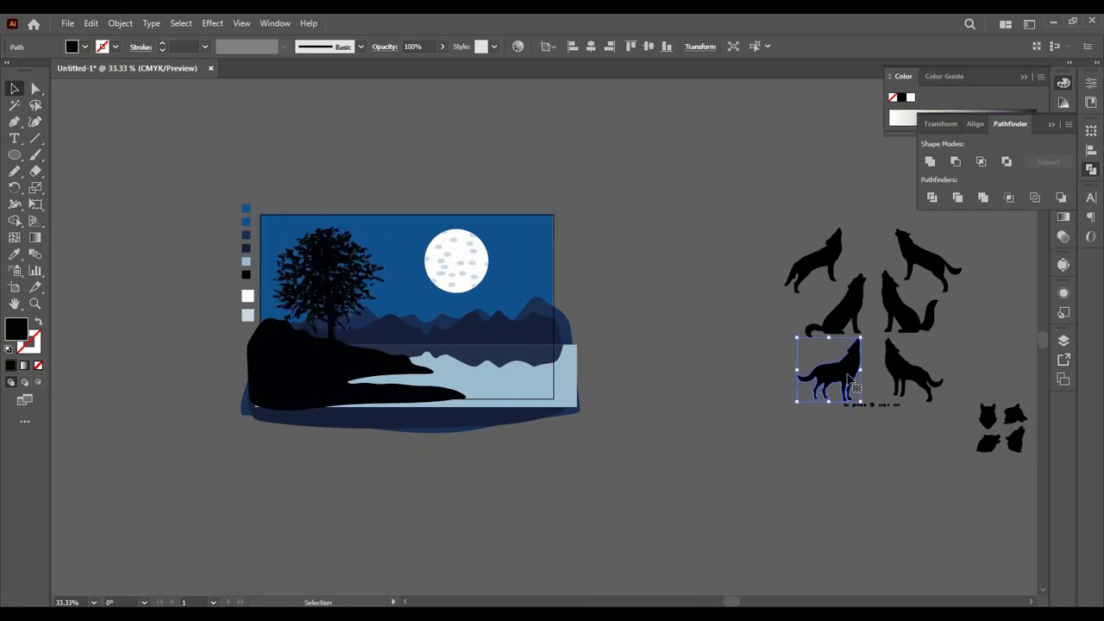
drag(851, 390, 421, 355)
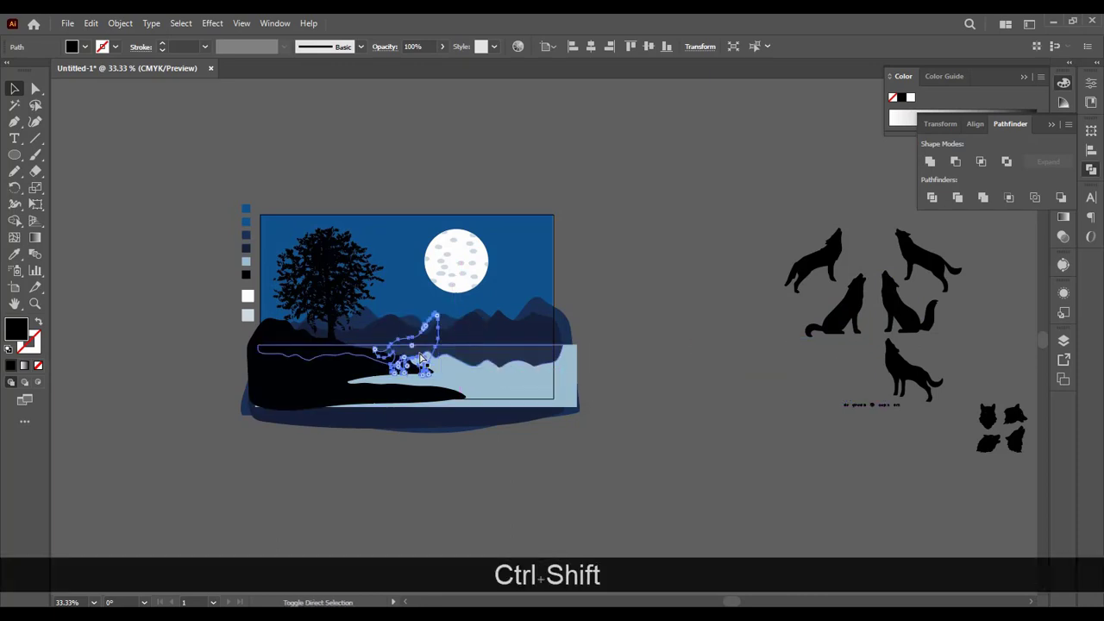
key(ctrl+shift+bracketright)
drag(421, 357, 398, 344)
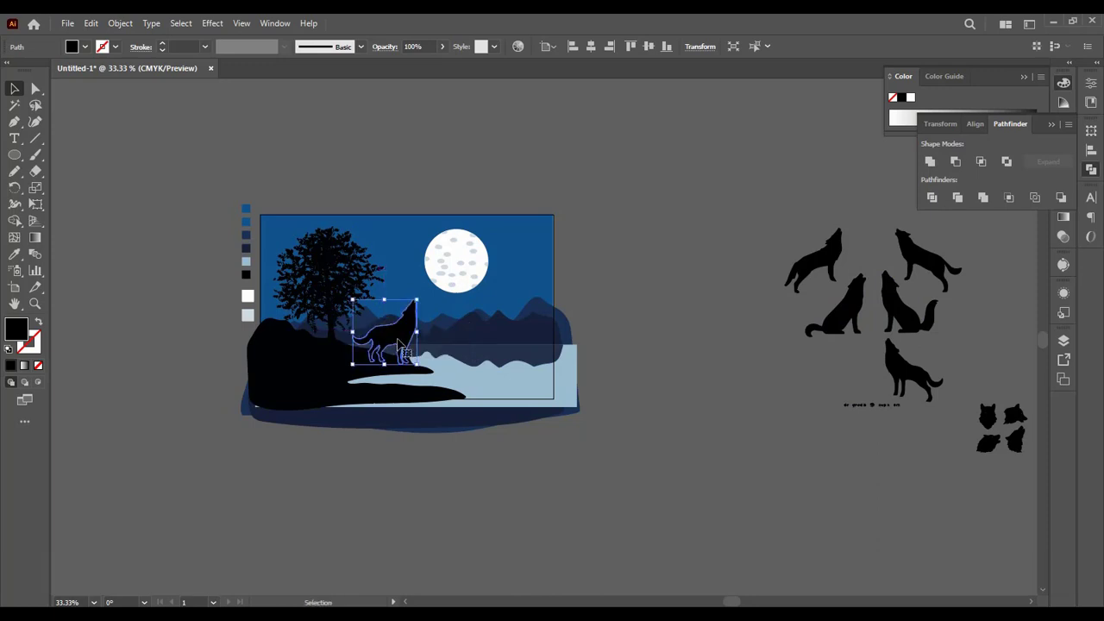
Step: Recolour the howling wolf on the hill with the black swatch beside the artboard using the Eyedropper
key(ctrl+equal)
key(ctrl+equal)
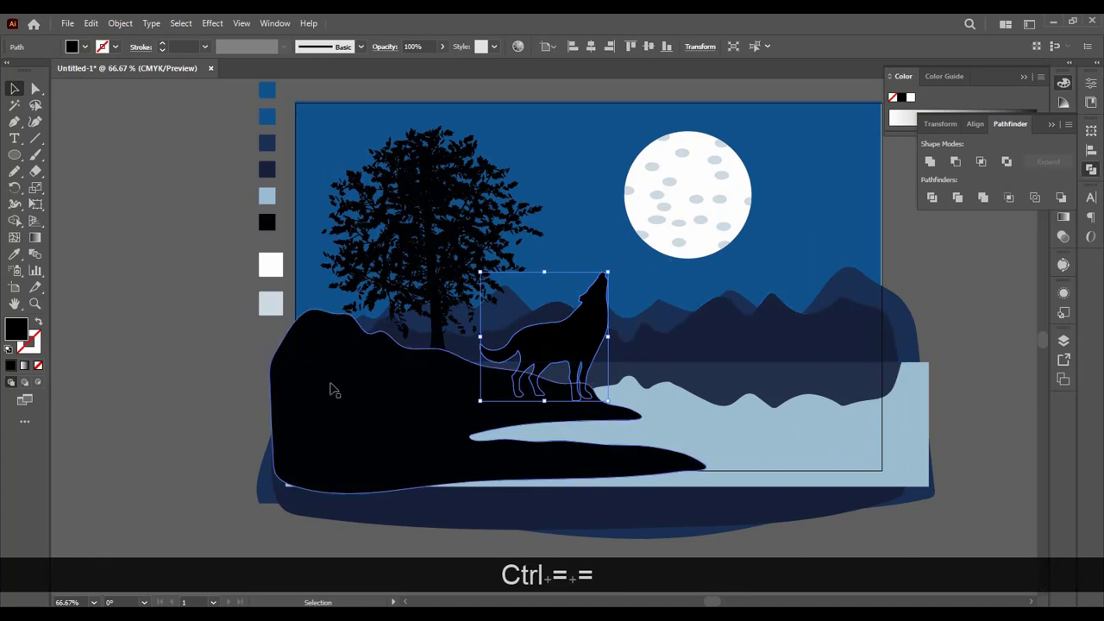
click(93, 462)
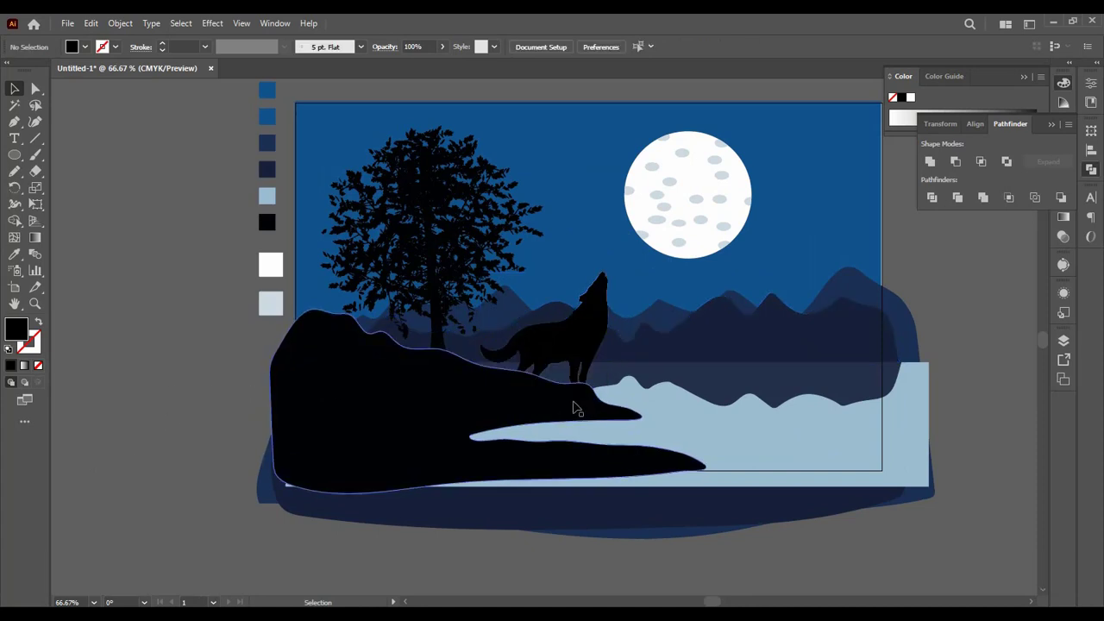
click(563, 355)
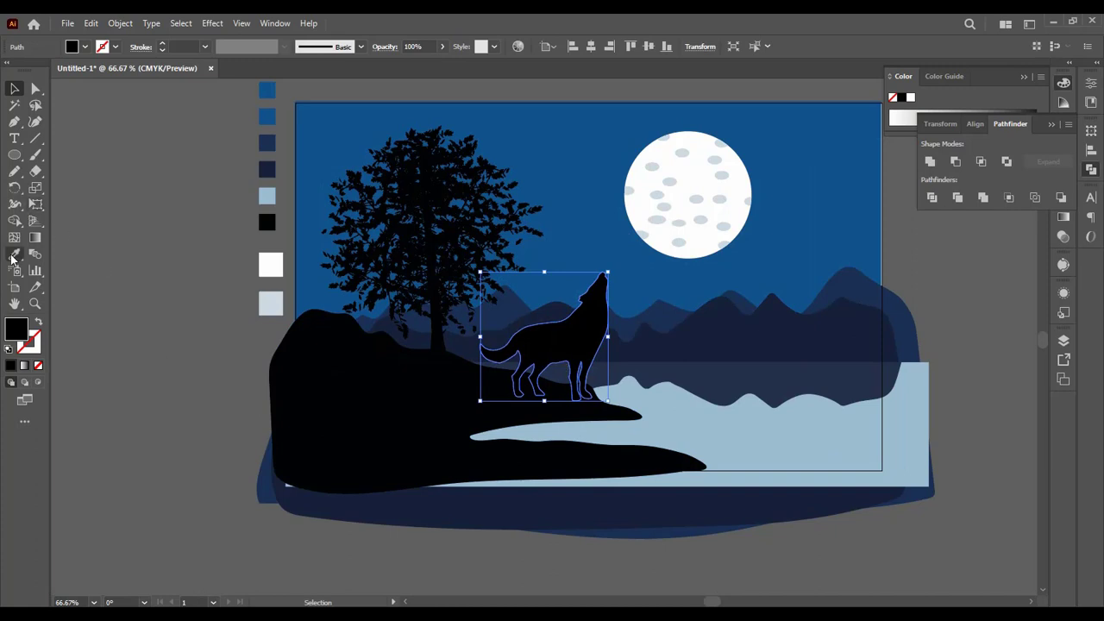
click(14, 256)
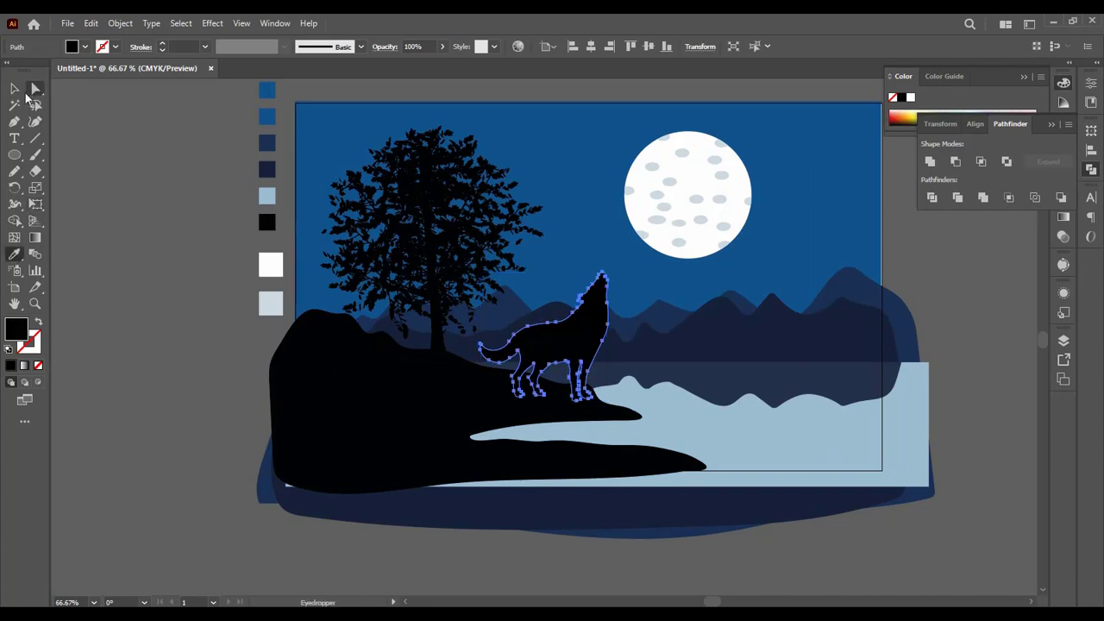
click(15, 89)
click(60, 173)
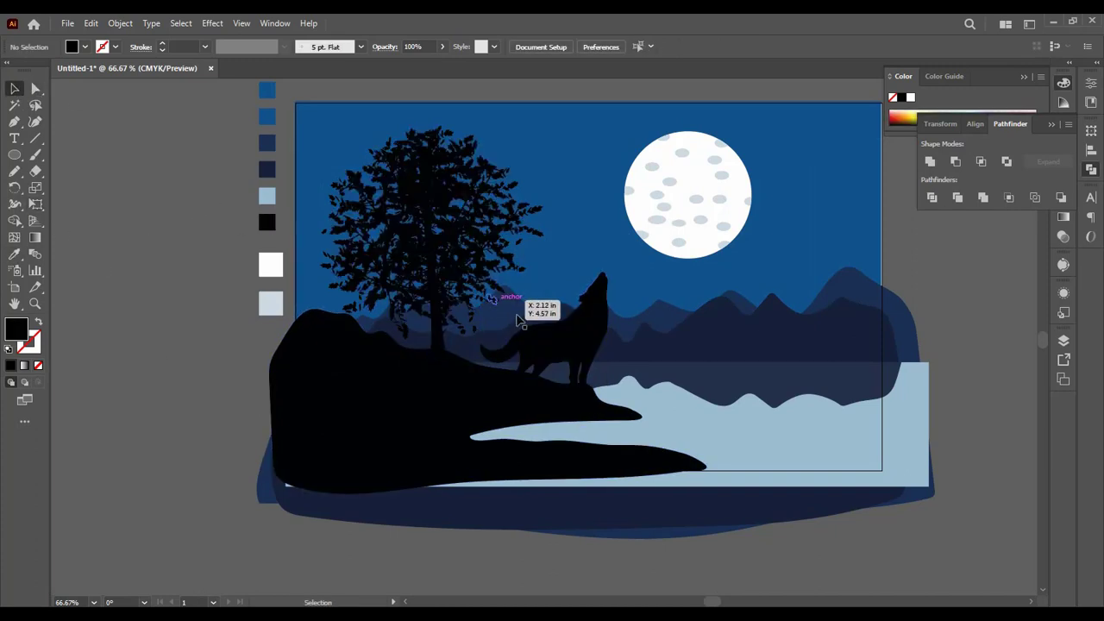
Step: Nudge the howling wolf slightly up and left on the foreground hill
drag(559, 346, 556, 341)
key(ctrl+minus)
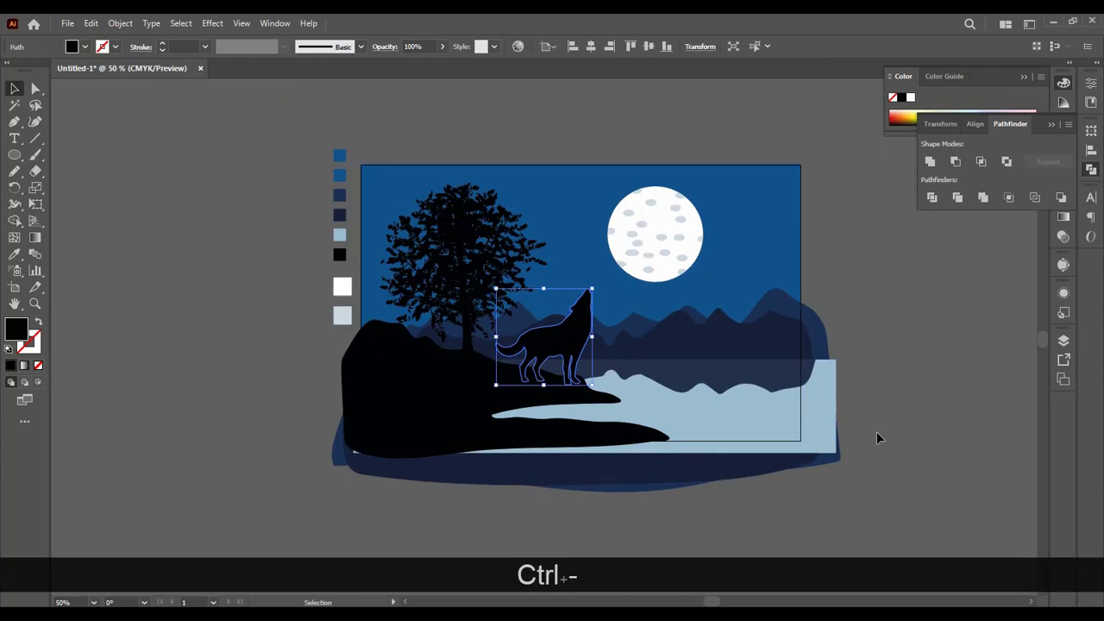
key(space)
drag(961, 389, 661, 367)
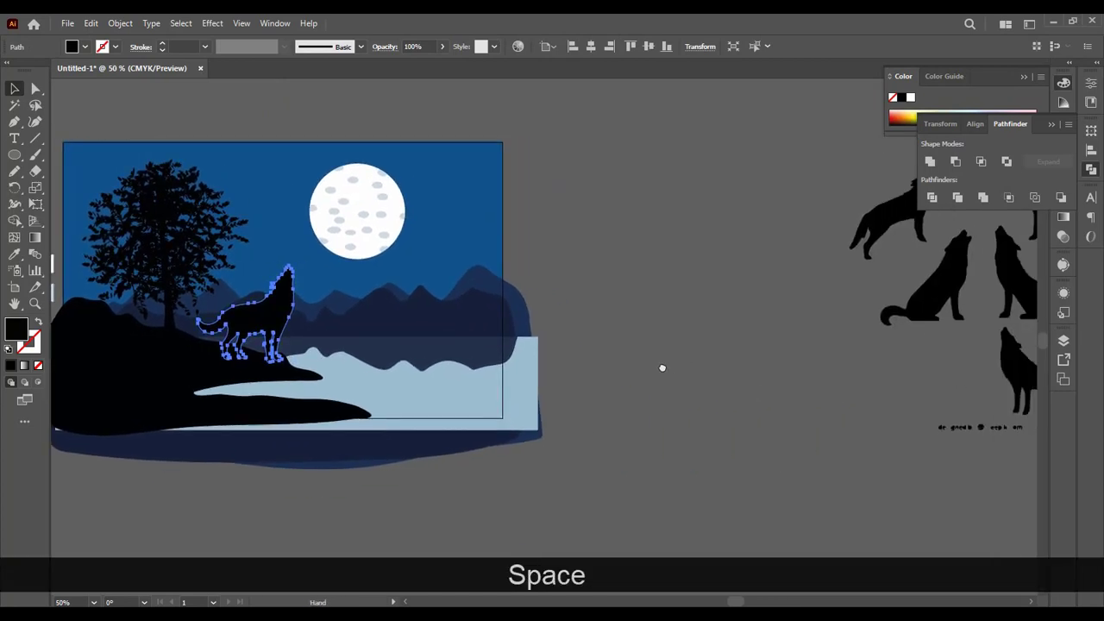
Step: Ungroup the four small wolf-head silhouettes beside the artboard
key(space)
drag(791, 367, 685, 365)
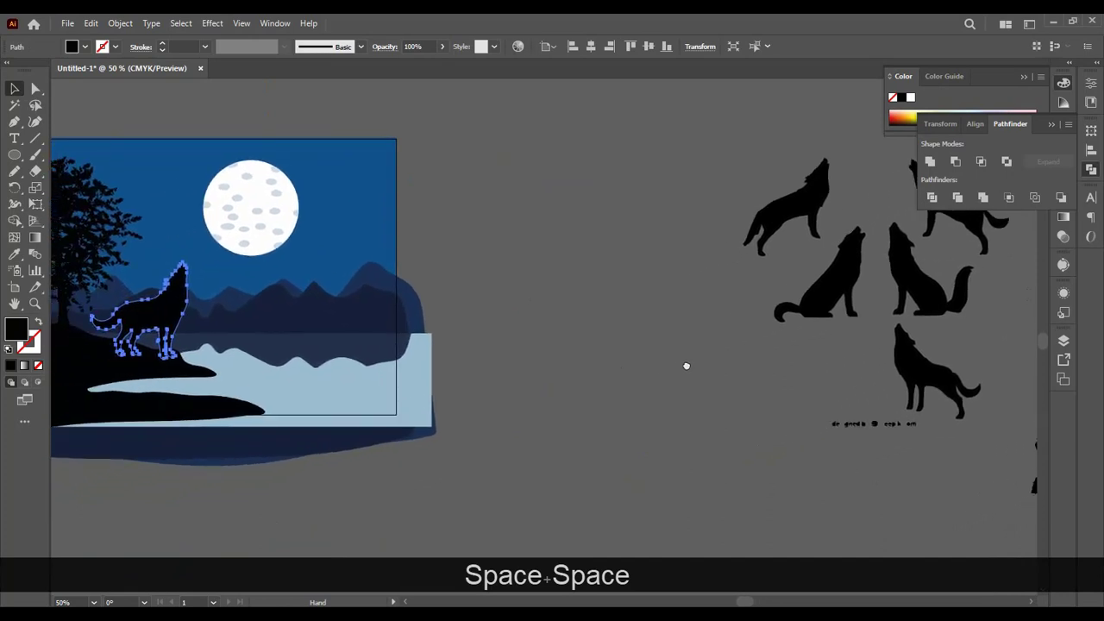
click(938, 381)
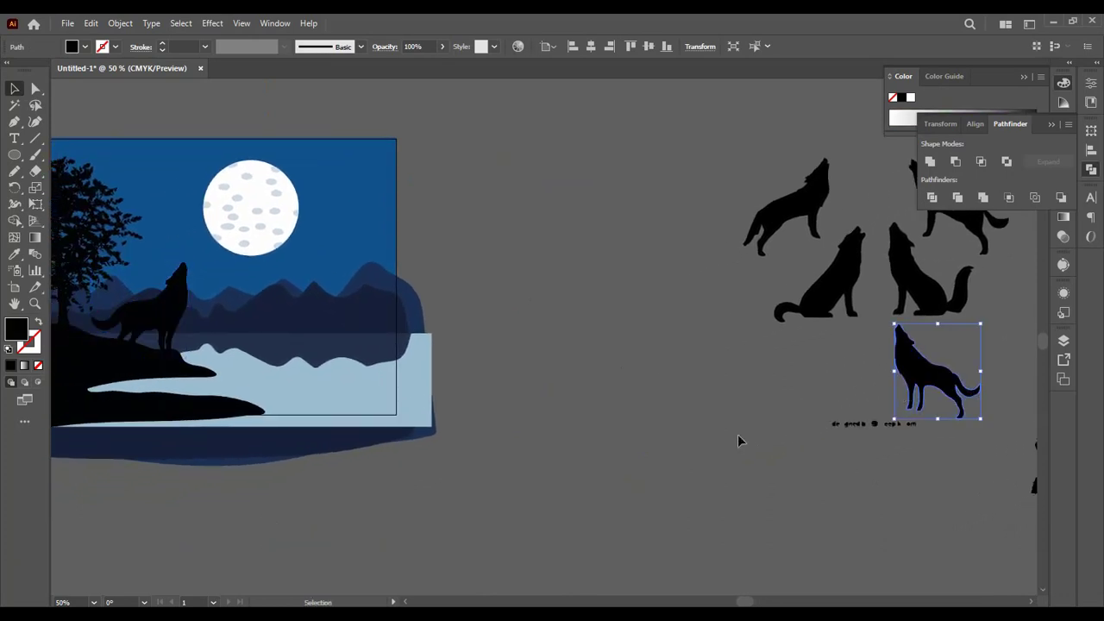
drag(654, 379, 526, 362)
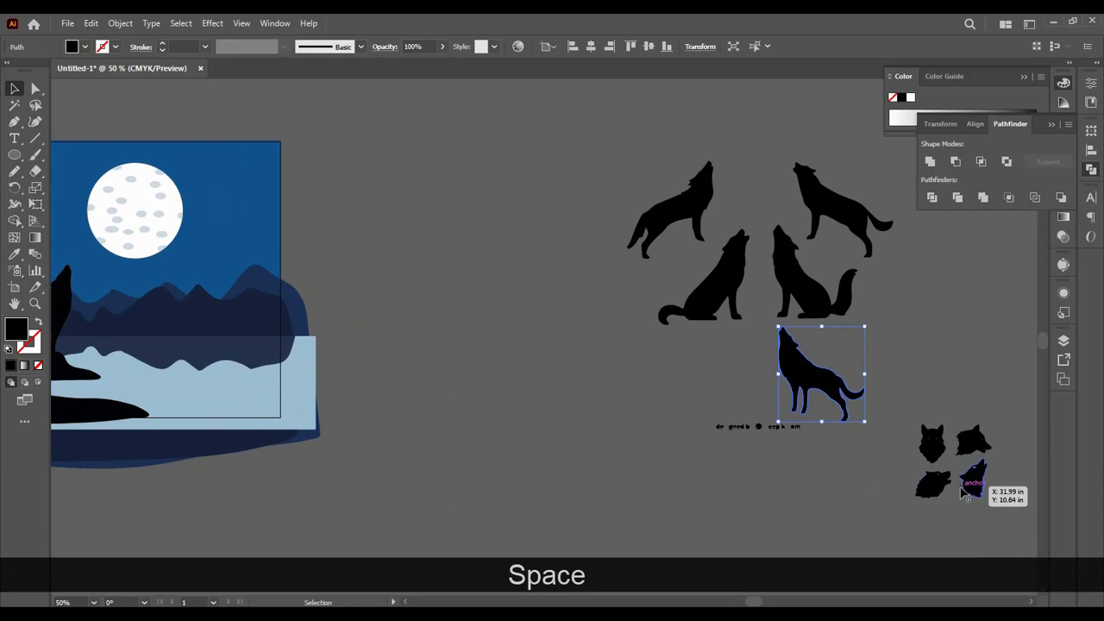
click(973, 488)
right_click(978, 486)
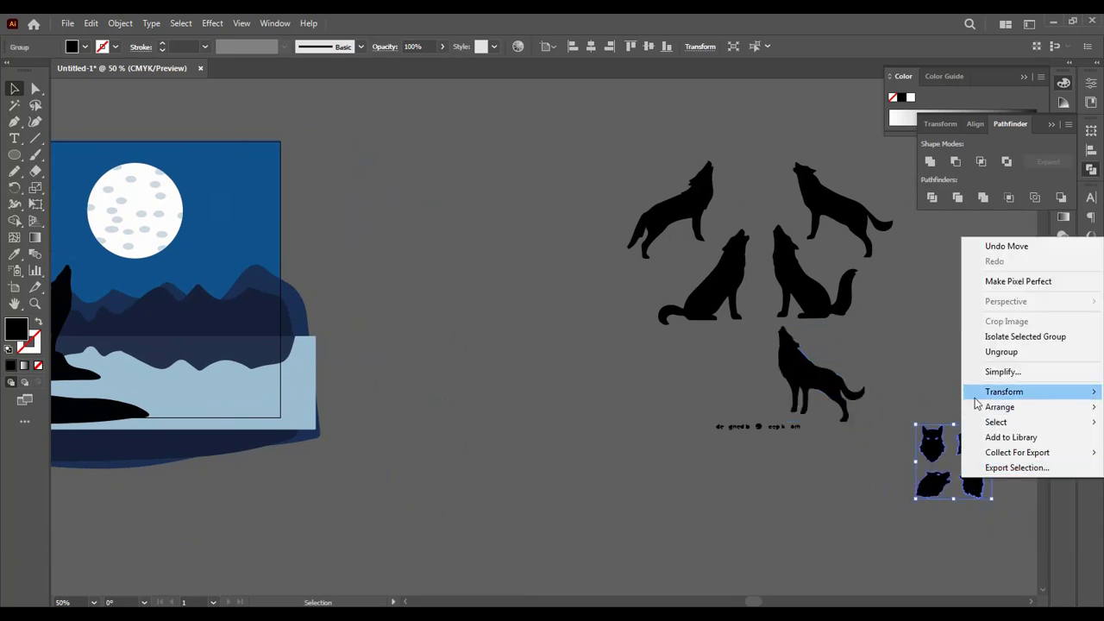
click(992, 352)
Step: Move the upward-howling wolf-head silhouette onto the moon and bring it to the front
click(973, 480)
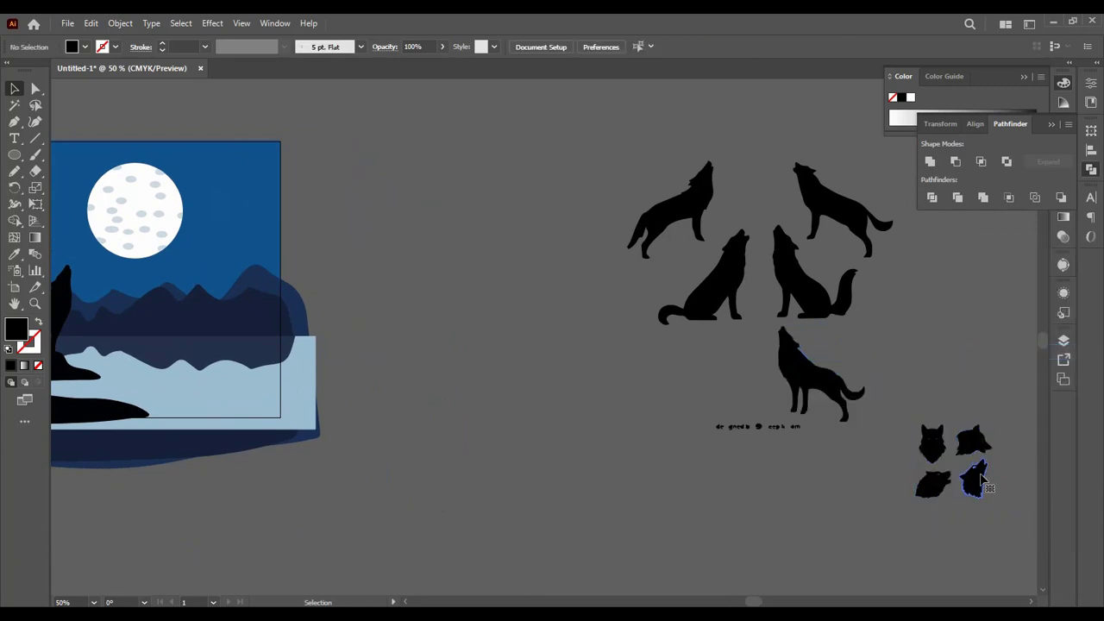
drag(973, 480, 131, 224)
key(ctrl+shift+bracketright)
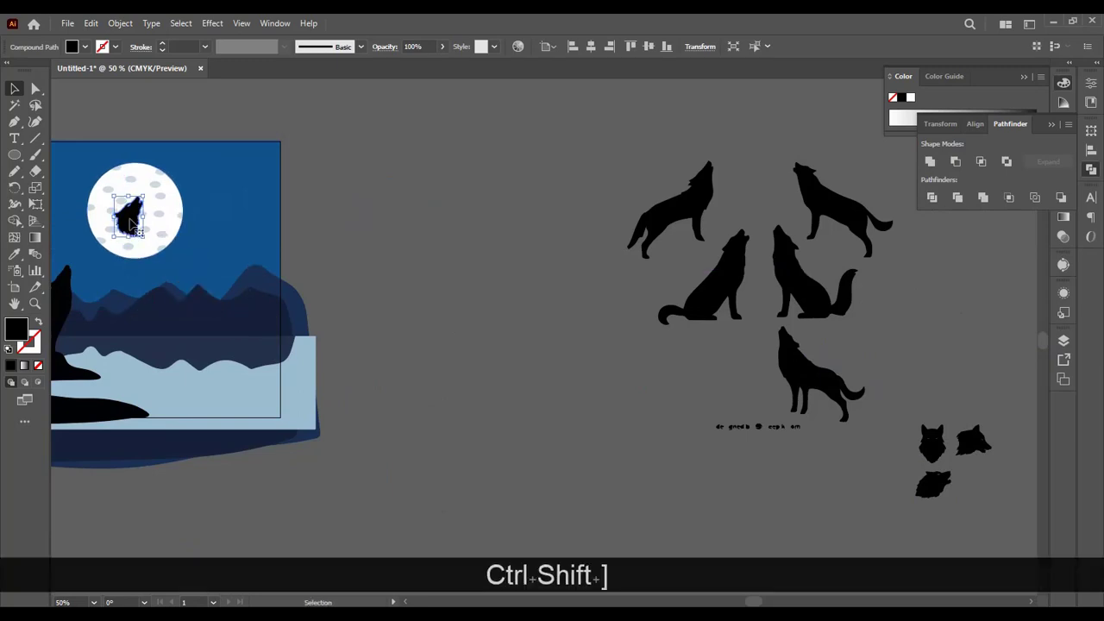
Step: Enlarge the howling wolf head proportionally to nearly the moon's height and centre it on the moon
key(space)
drag(468, 247, 715, 237)
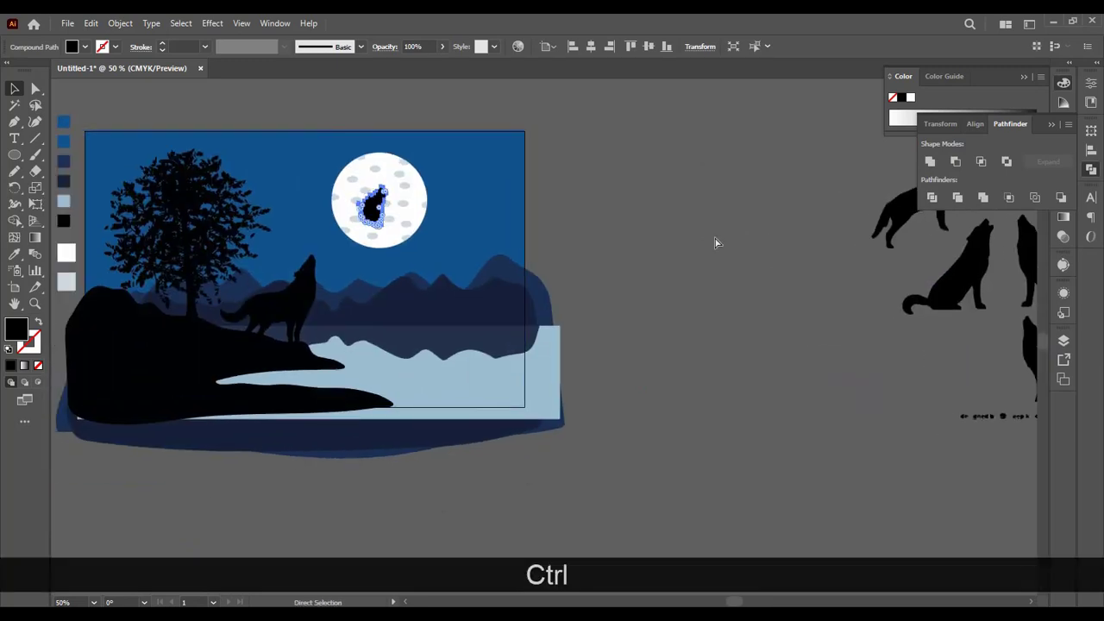
key(ctrl+equal)
key(ctrl+equal)
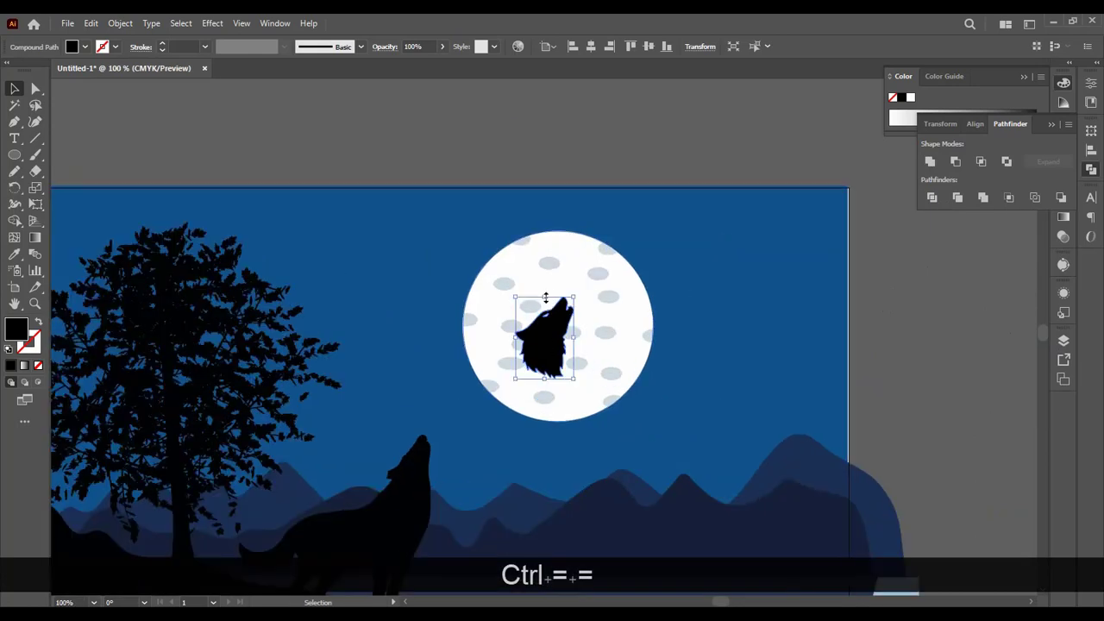
drag(545, 298, 546, 244)
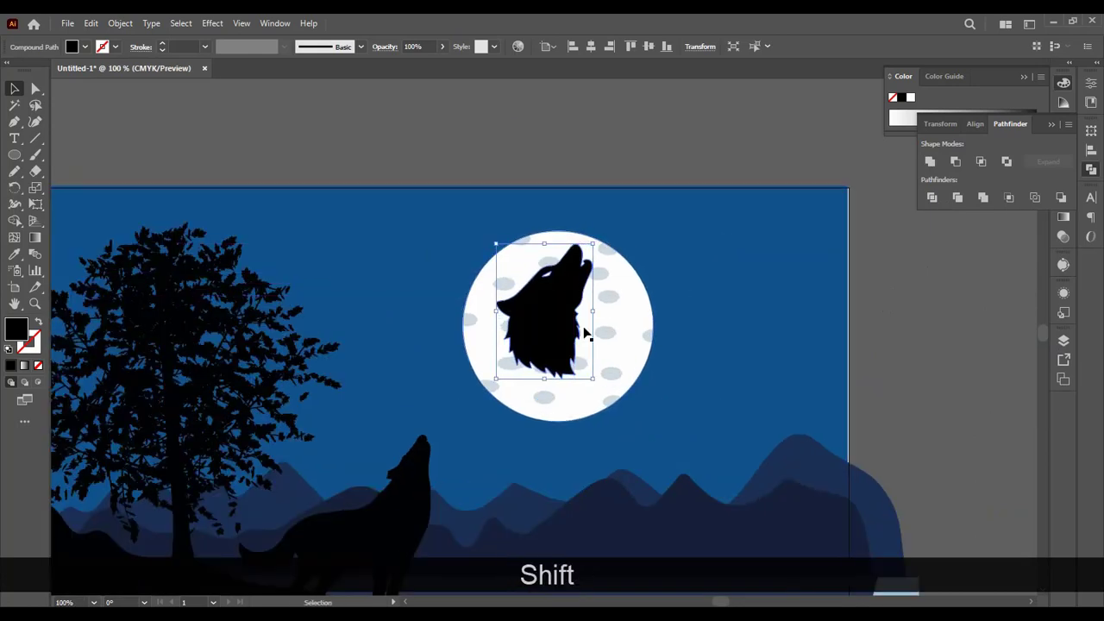
drag(546, 379, 549, 405)
drag(548, 328, 552, 334)
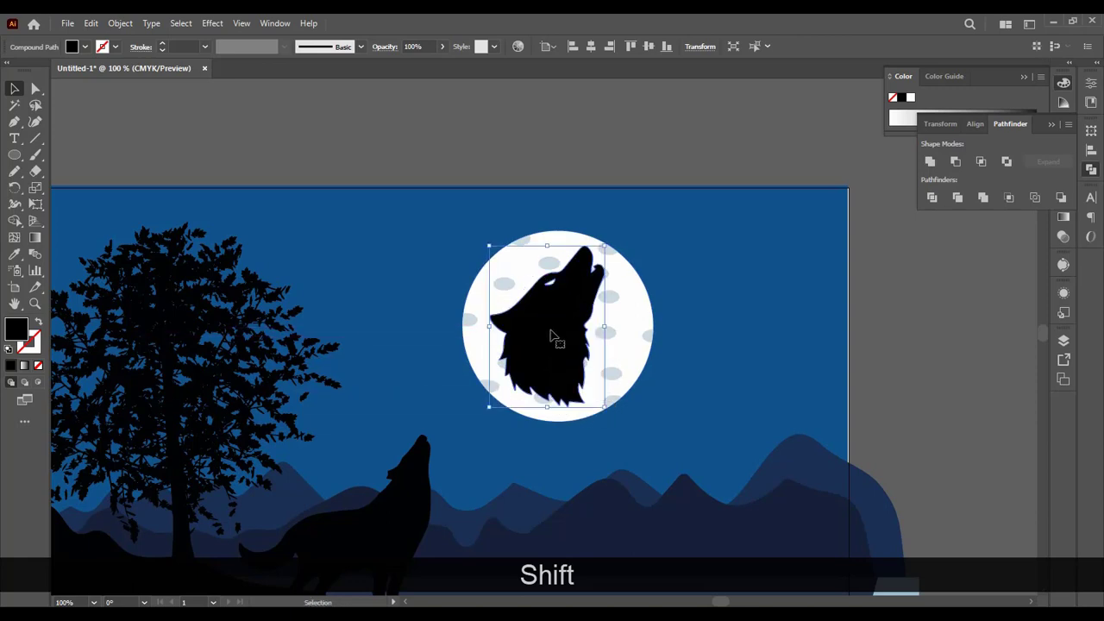
Step: Lower the opacity of the wolf head on the moon to 47%
click(442, 47)
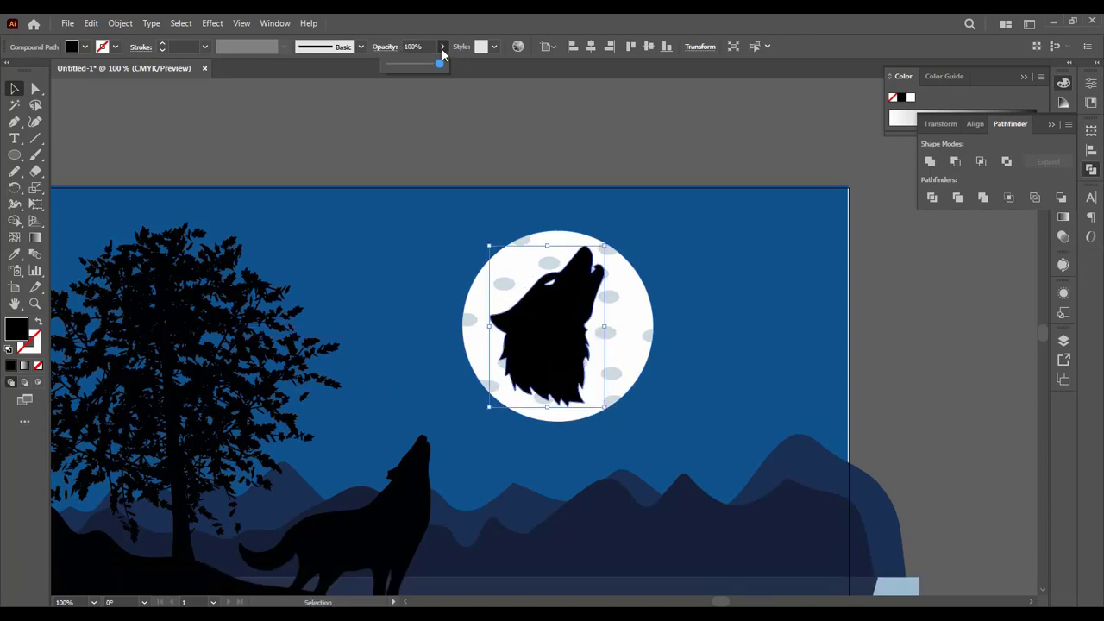
click(404, 64)
drag(409, 67, 417, 65)
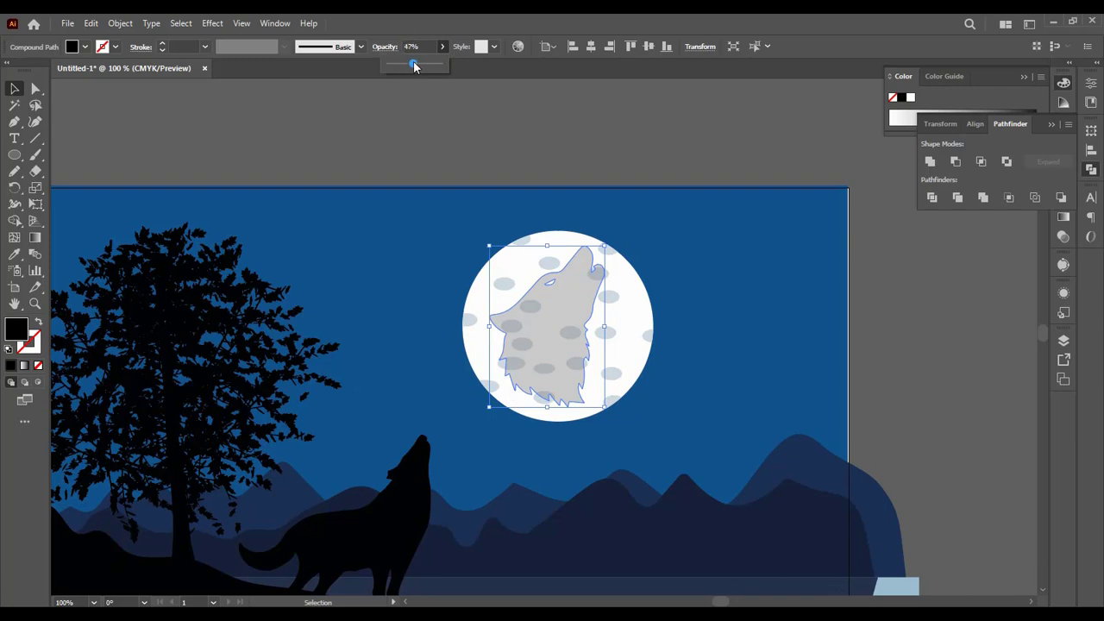
click(510, 97)
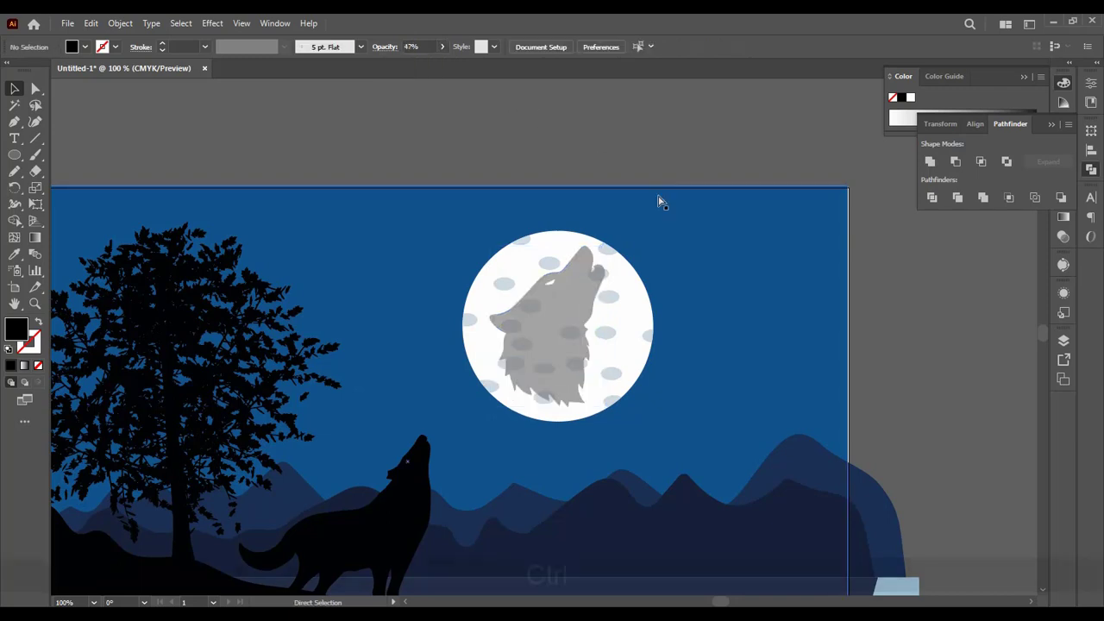
key(ctrl+minus)
key(ctrl+minus)
key(ctrl+minus)
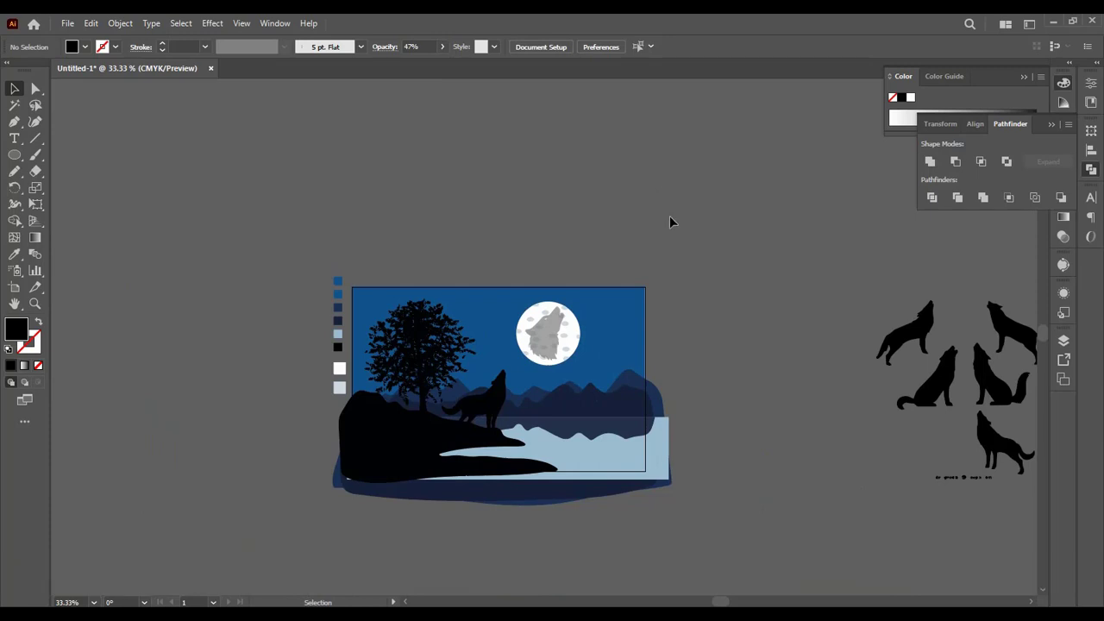
key(F10)
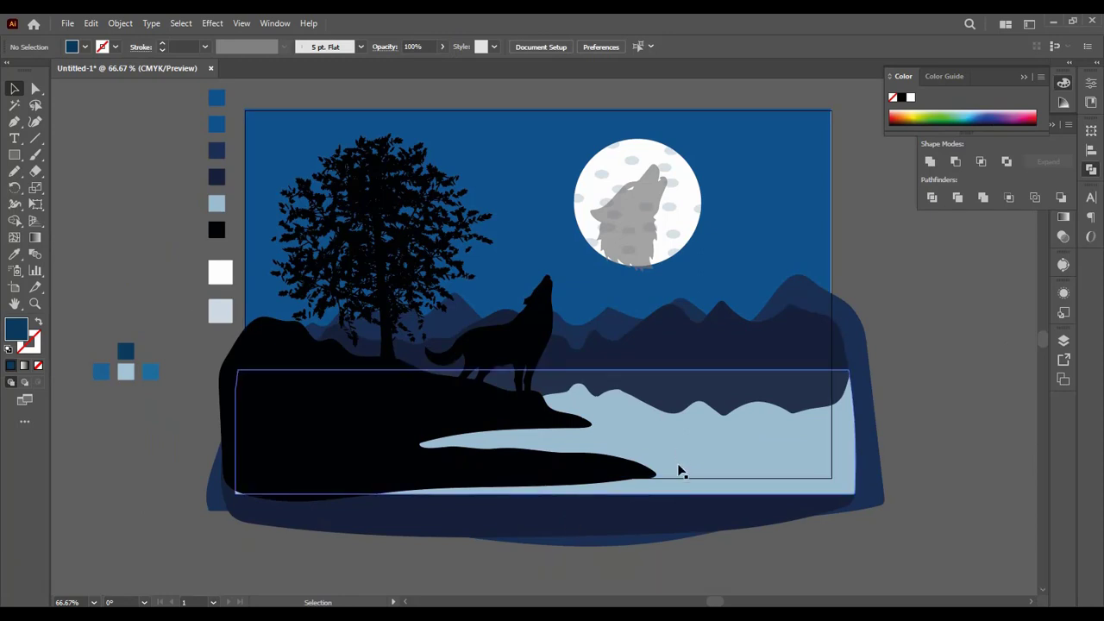
Step: Add a white Outer Glow to the moon in Screen mode with 76% opacity and a 2 in blur, comparing it with the preview off
click(689, 189)
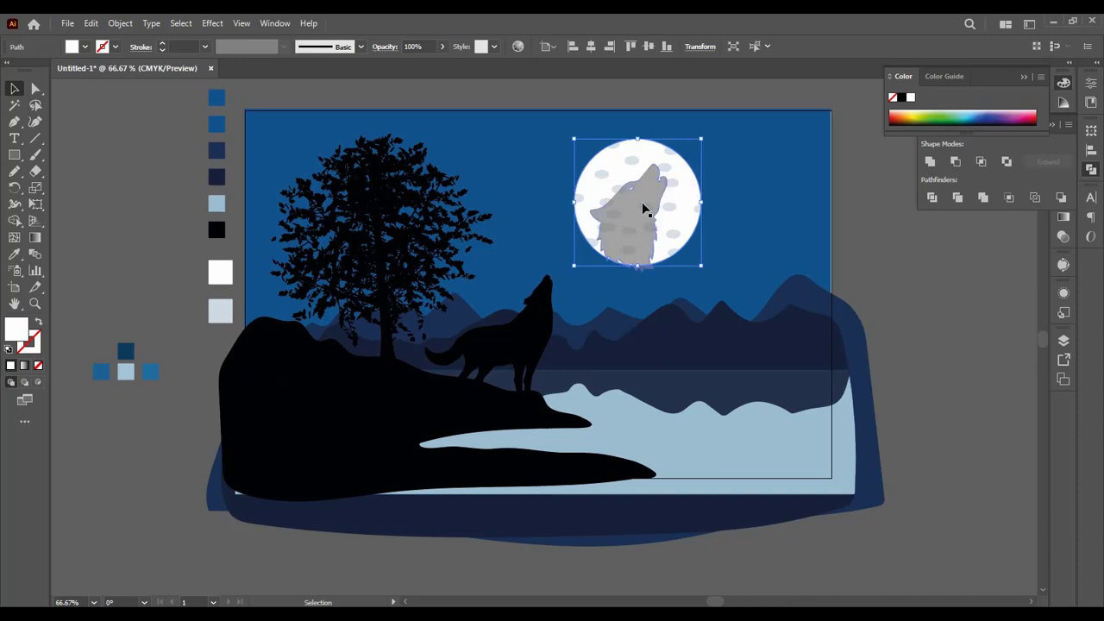
click(212, 23)
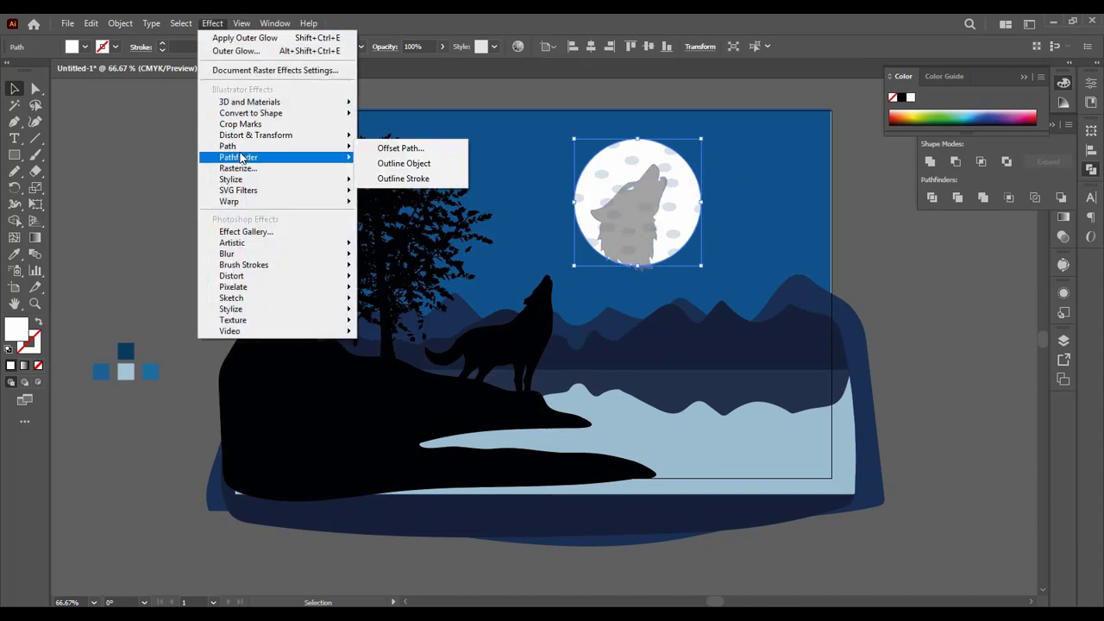
mouse_move(241, 180)
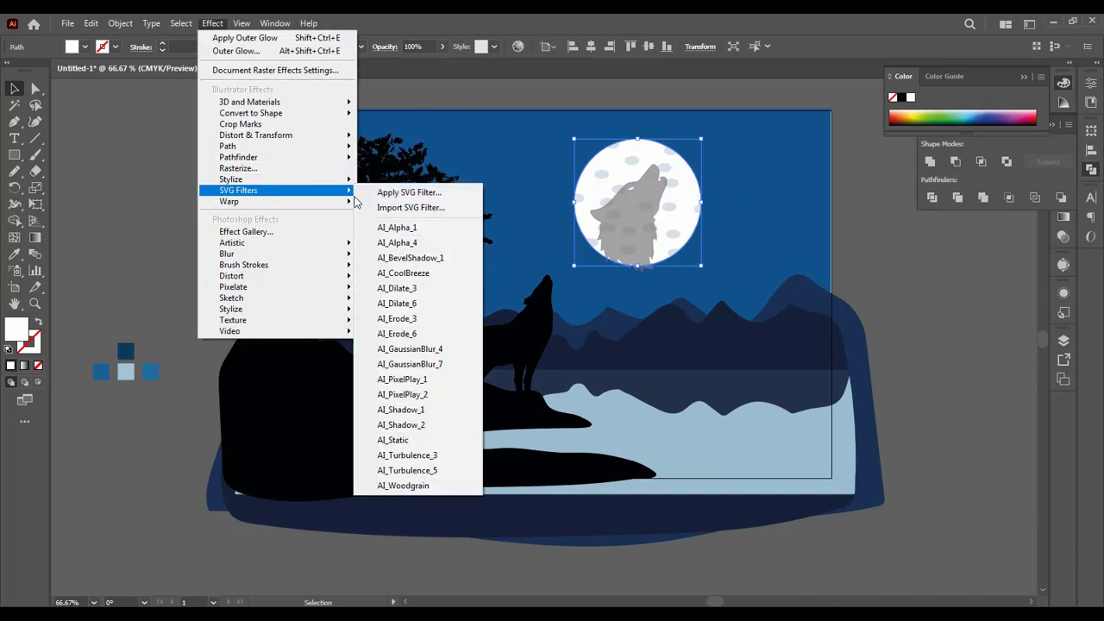
click(402, 227)
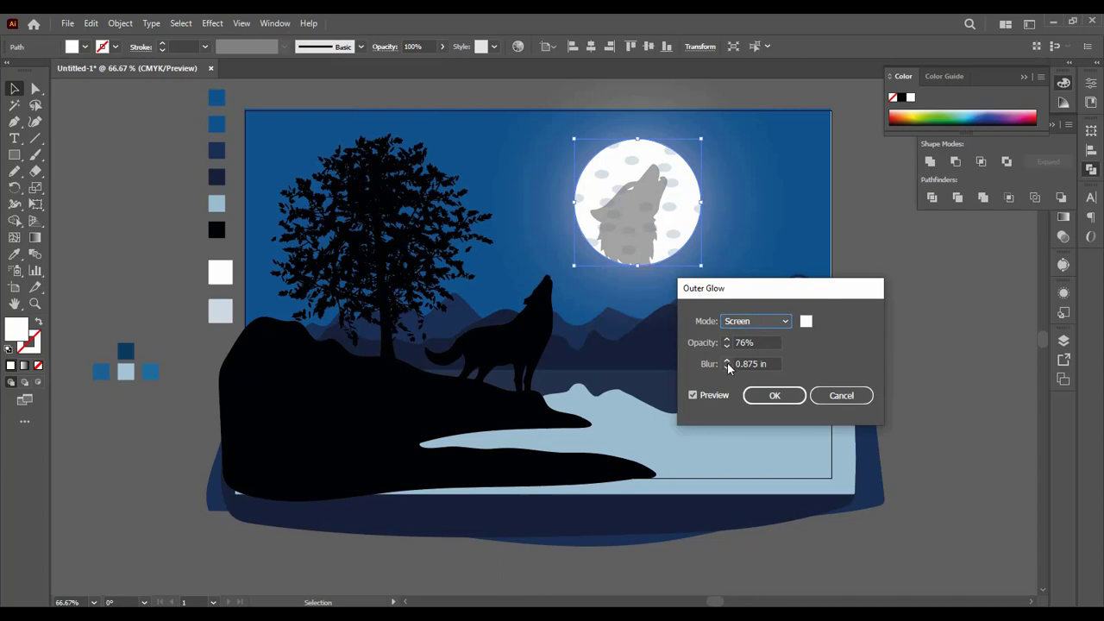
click(727, 360)
click(728, 361)
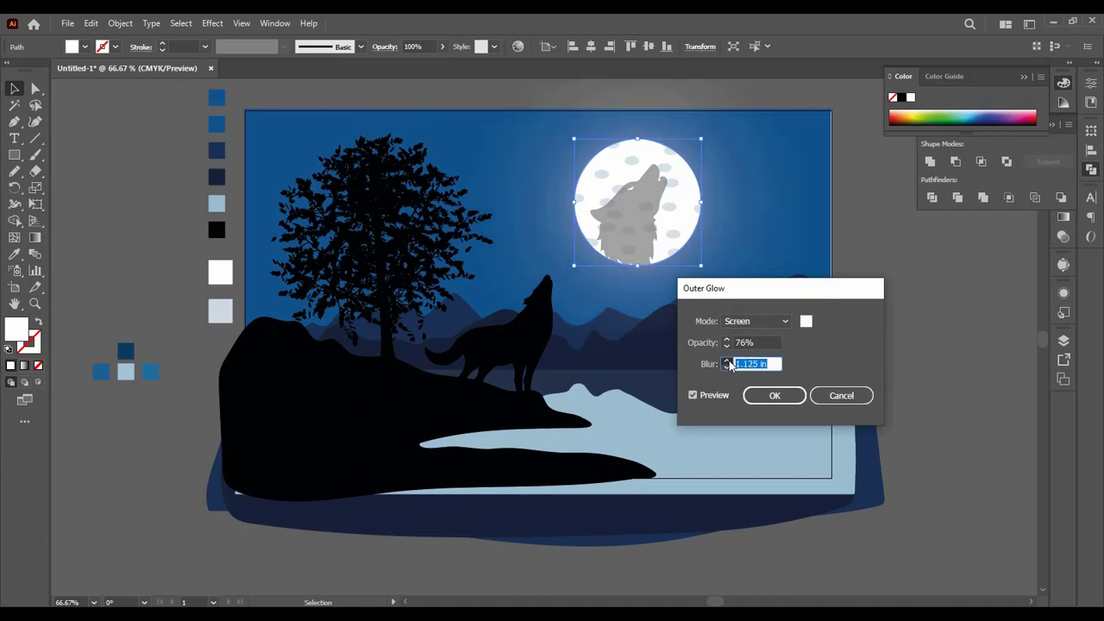
click(730, 364)
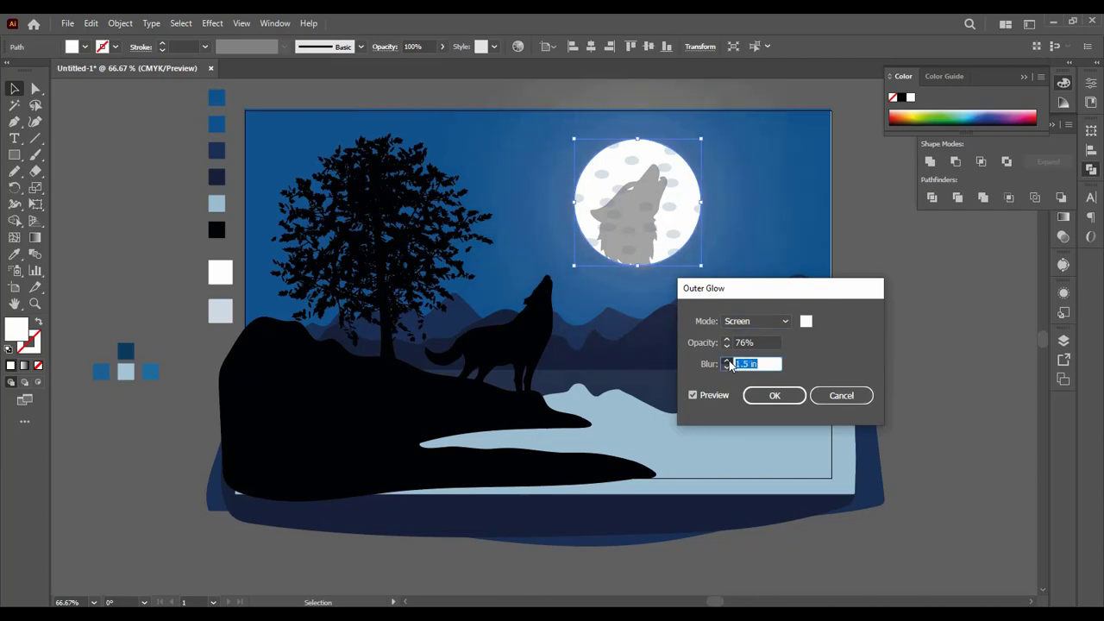
click(730, 364)
key(Up)
key(Up)
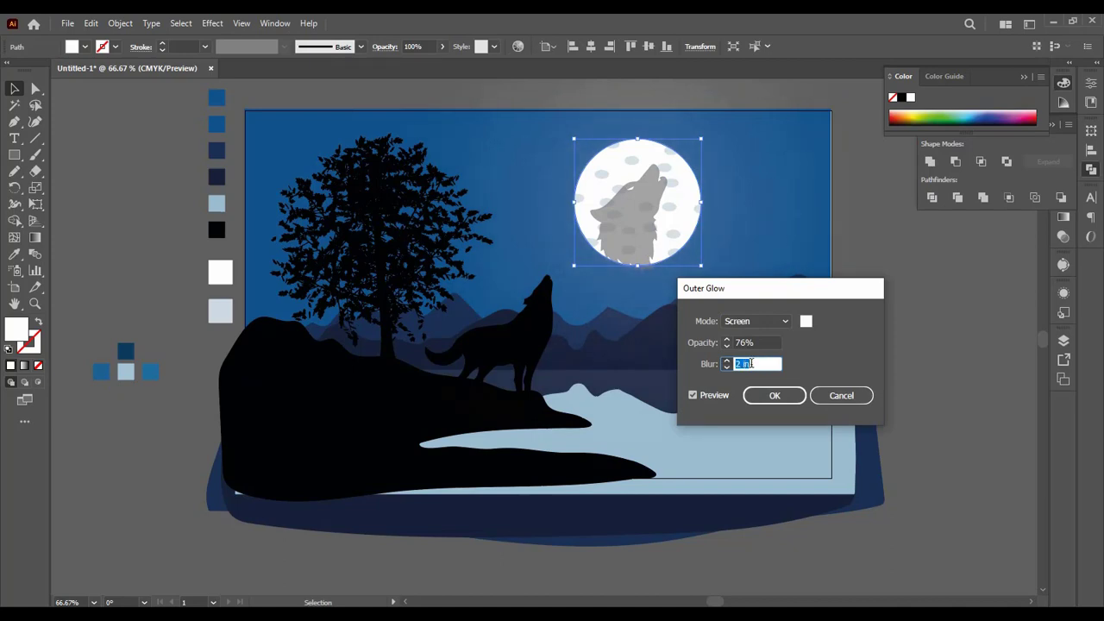
click(696, 393)
click(753, 364)
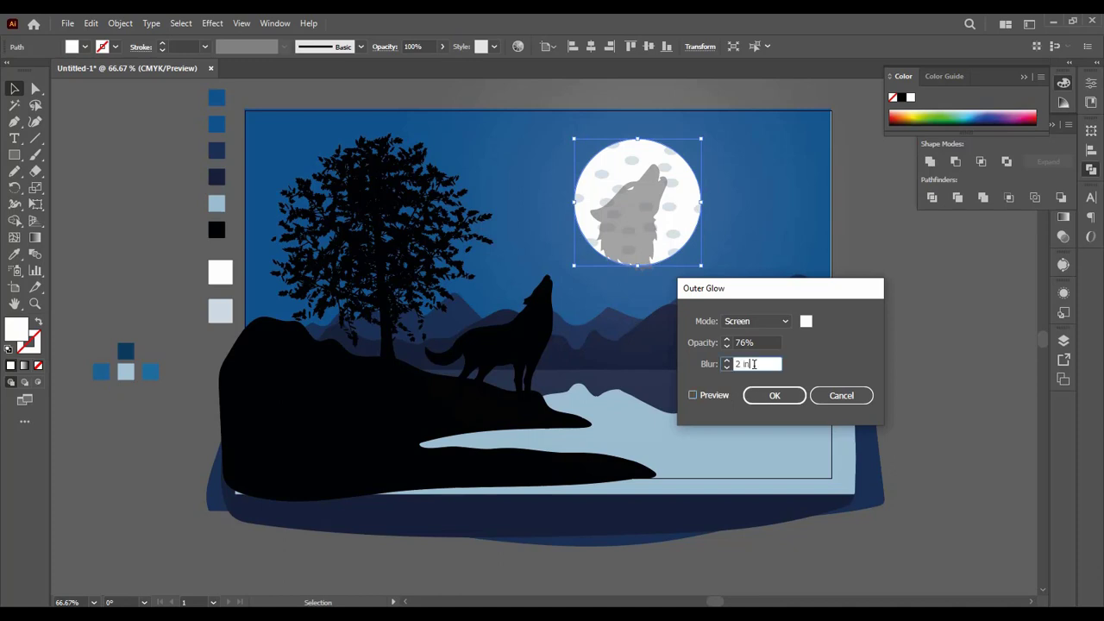
click(693, 394)
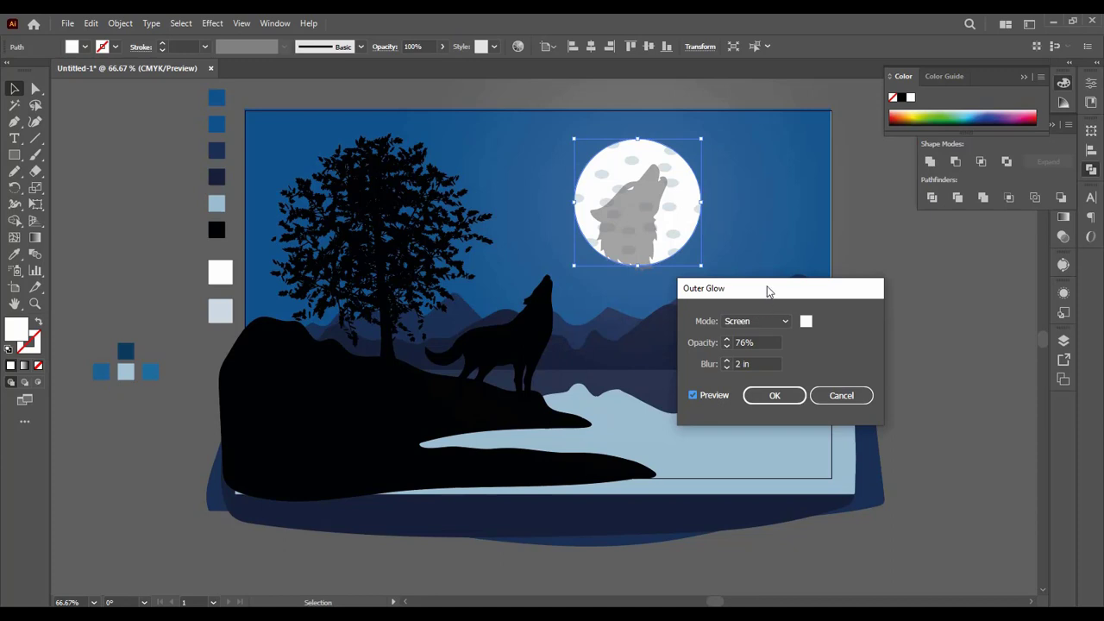
Step: Lower the moon glow's blur to 1.25 in, raise it slightly again and apply the Outer Glow
mouse_move(769, 291)
mouse_down()
mouse_move(862, 295)
mouse_move(773, 310)
mouse_up()
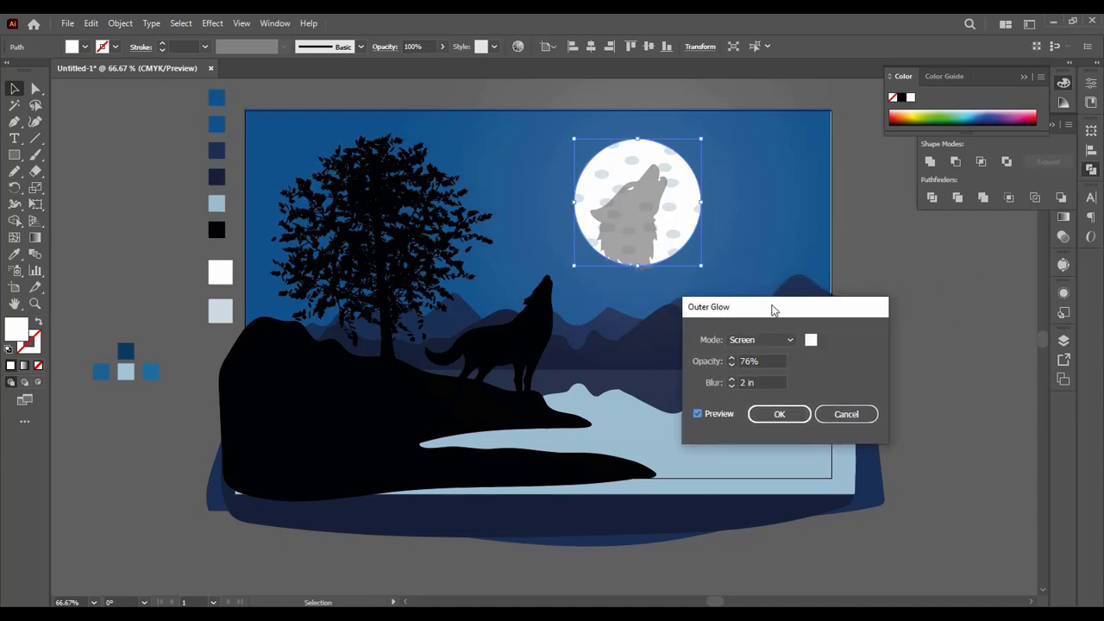
click(730, 387)
click(731, 387)
click(732, 388)
click(732, 387)
click(732, 388)
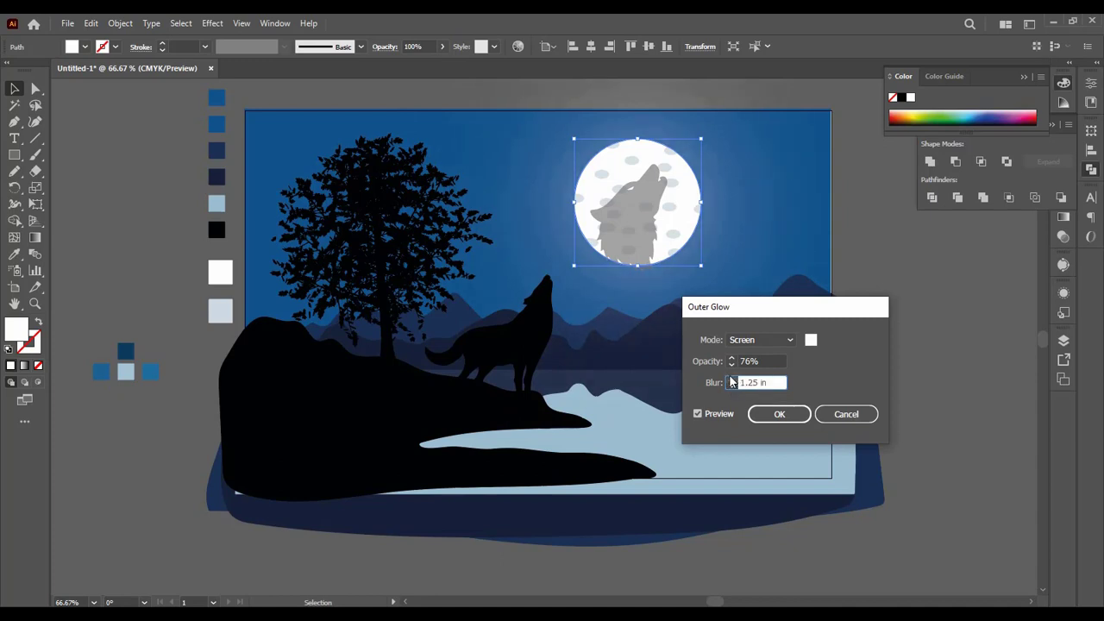
click(731, 384)
click(731, 383)
click(731, 383)
click(779, 415)
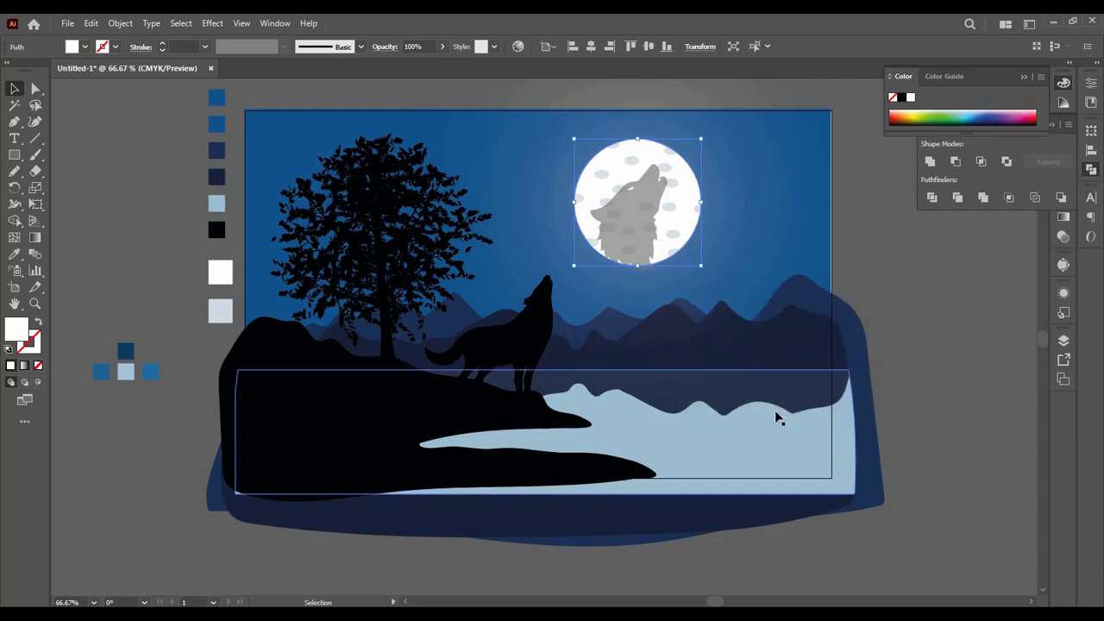
mouse_move(634, 171)
mouse_down()
mouse_move(569, 200)
mouse_move(466, 276)
mouse_move(646, 170)
mouse_up()
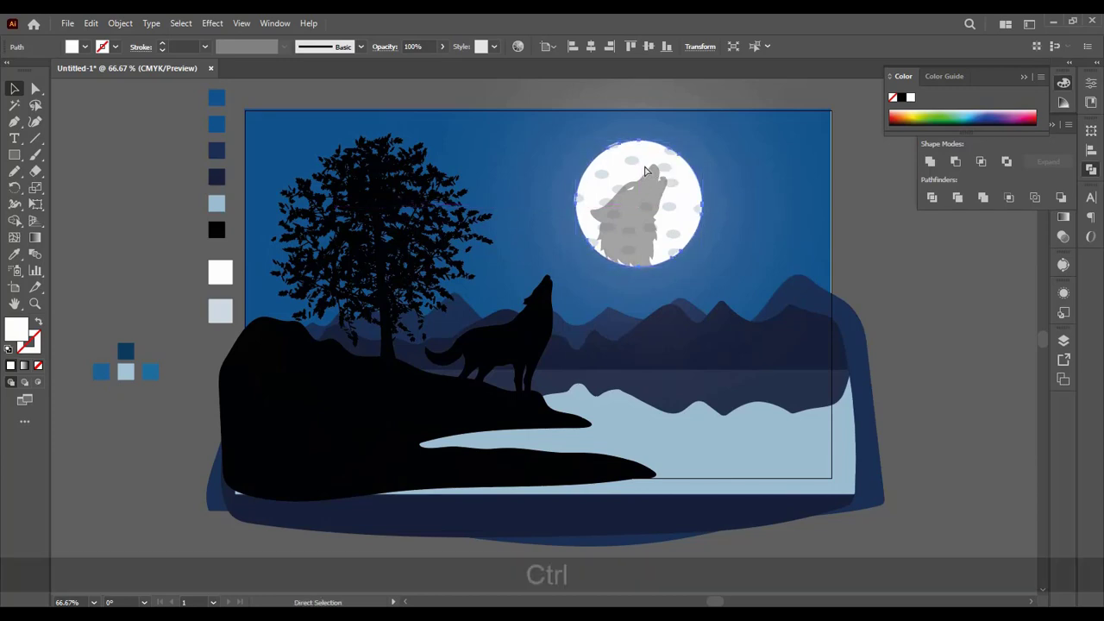
key(ctrl+z)
click(863, 234)
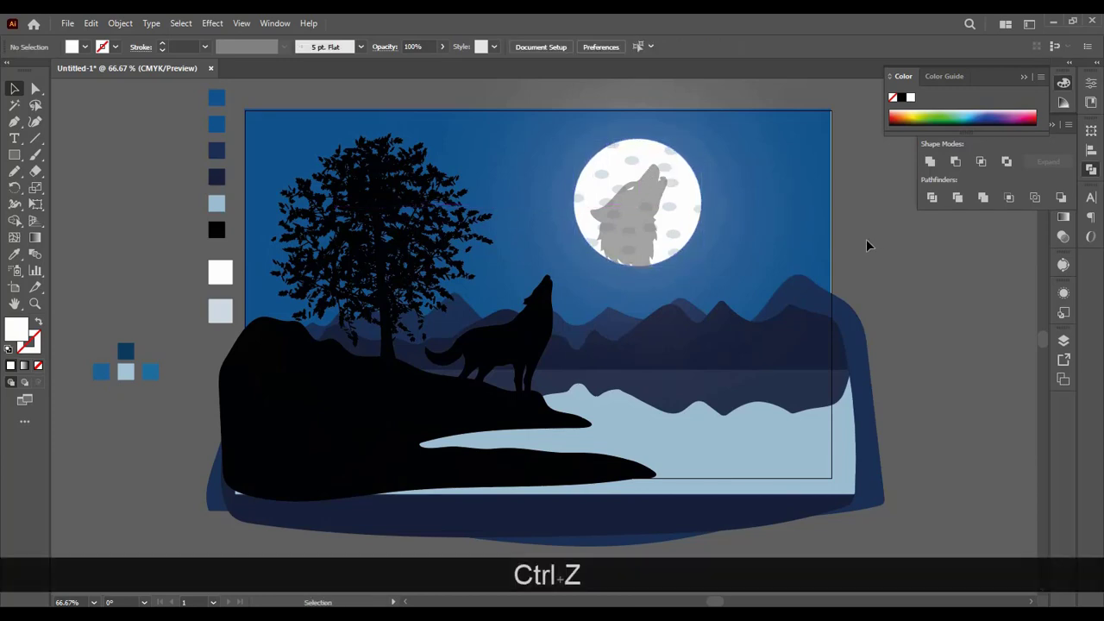
Step: Move the crater group off the moon to the empty area beside the artboard's upper-left corner
click(671, 207)
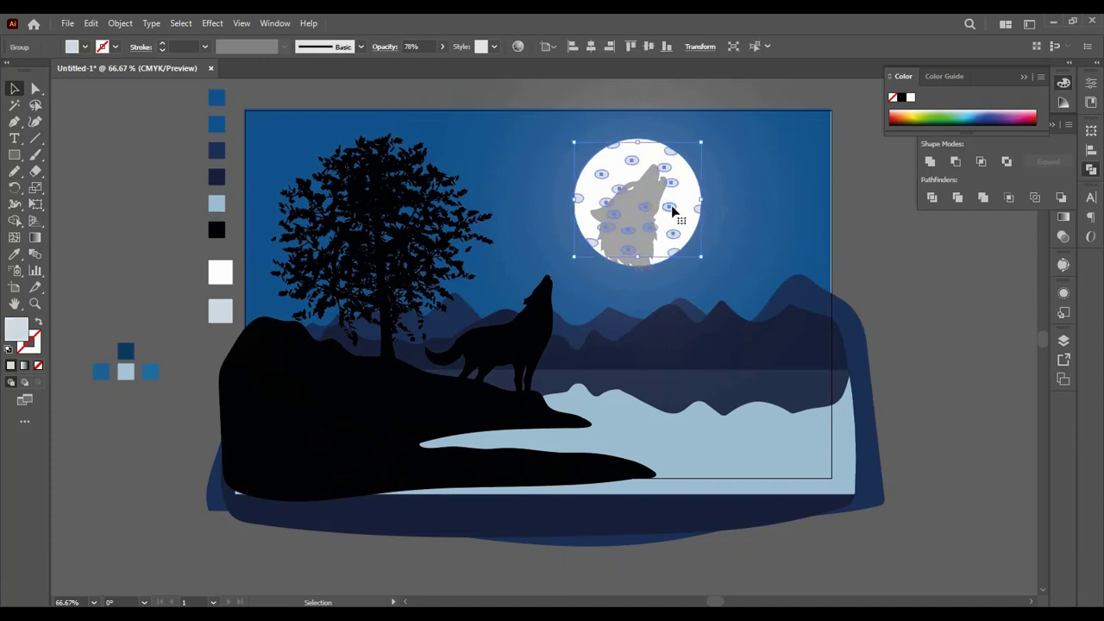
drag(671, 207, 163, 150)
click(177, 267)
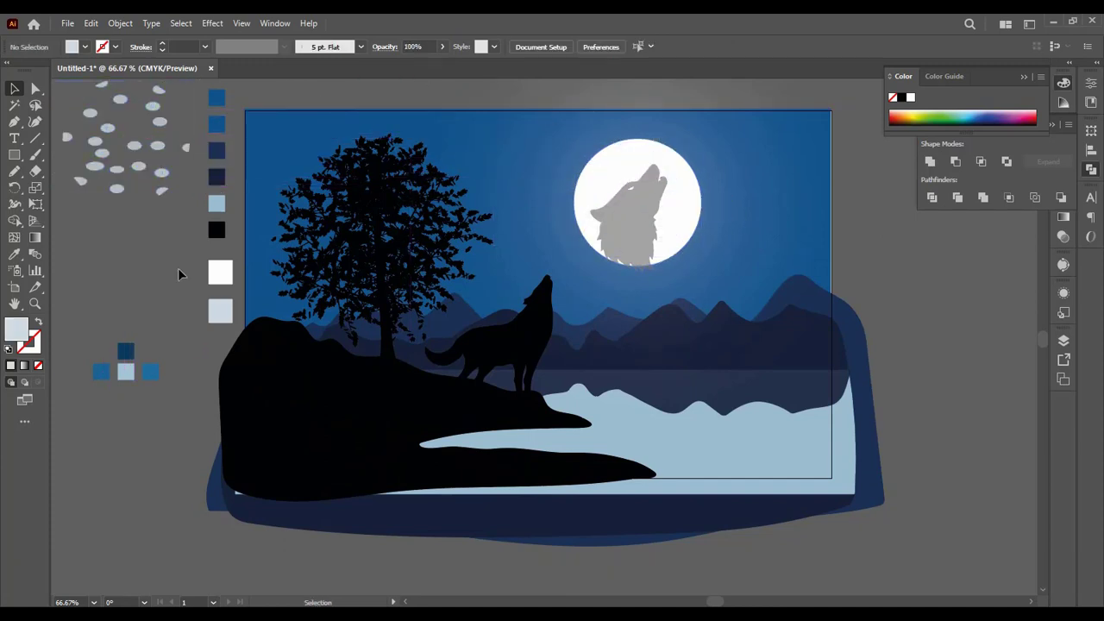
Step: Shrink the grey wolf head and place it in the lower middle of the moon
click(641, 238)
drag(631, 165, 623, 243)
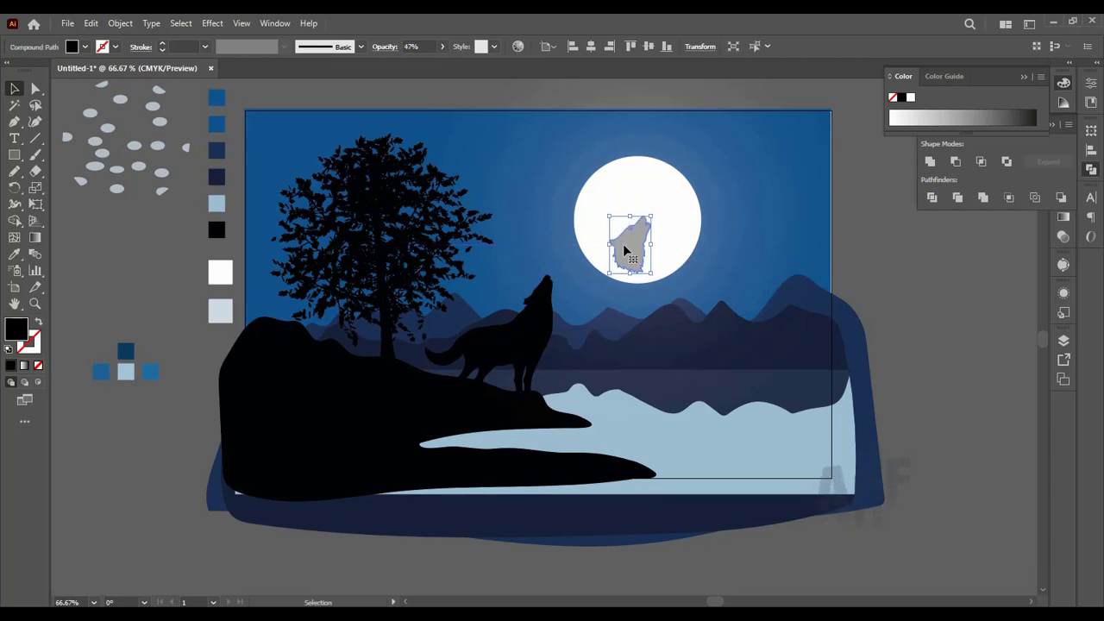
Step: Fill the light-blue lake shape with a linear white-to-black gradient and add a middle colour stop at about 48%
click(715, 451)
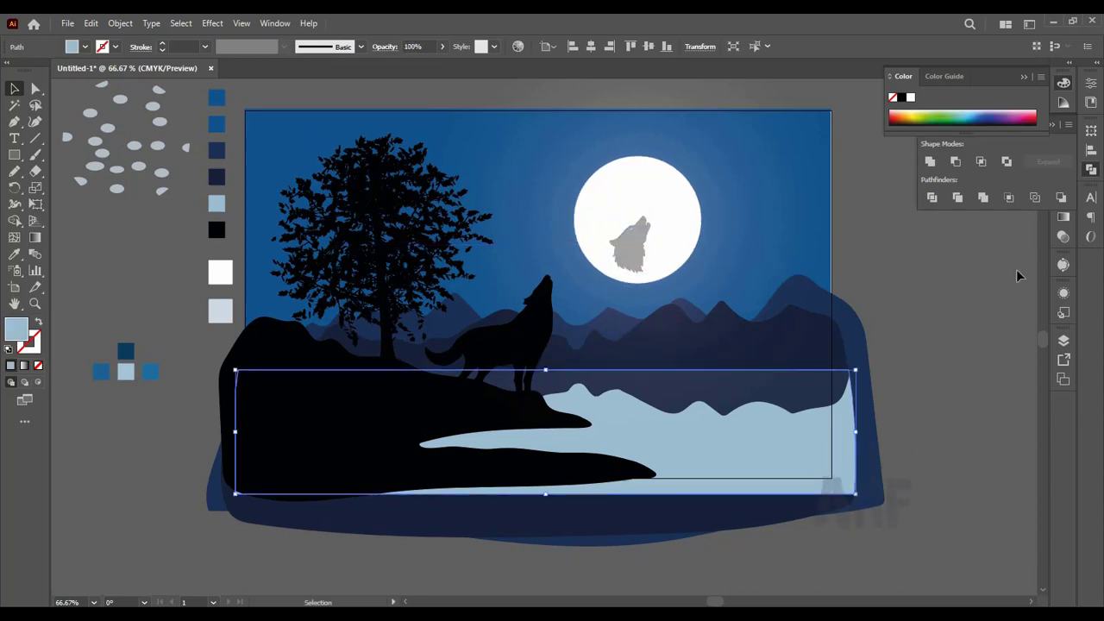
click(1063, 219)
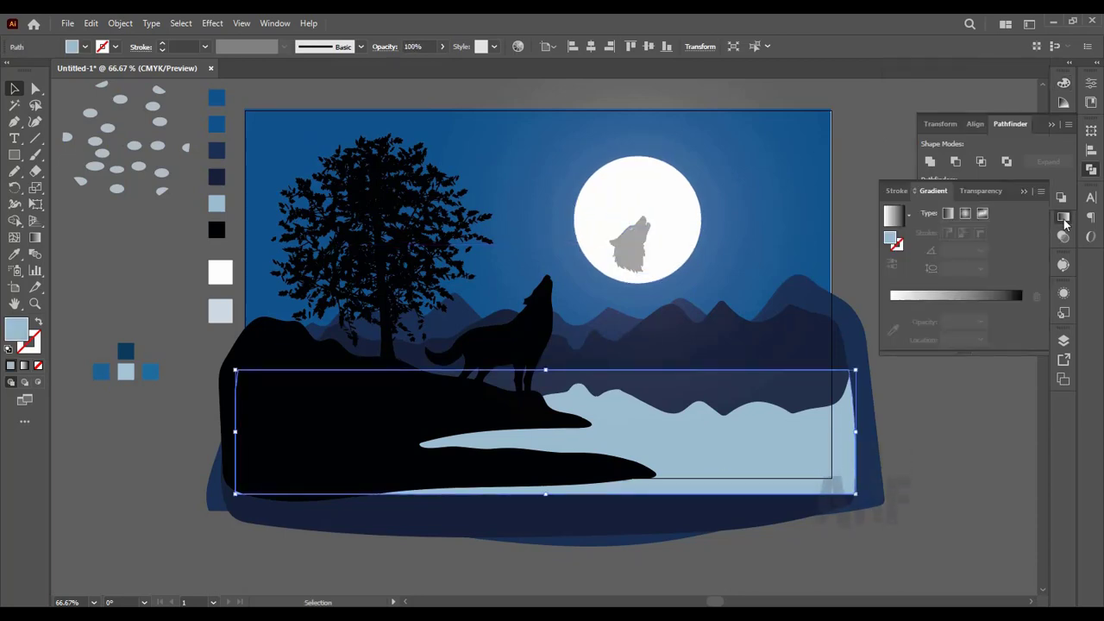
click(894, 301)
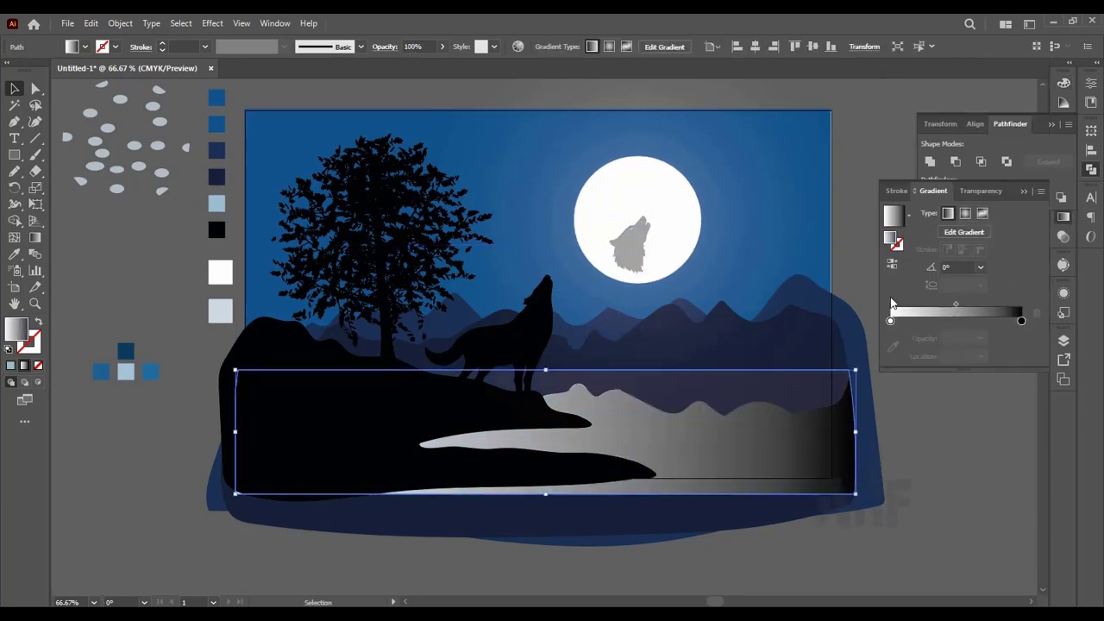
click(954, 319)
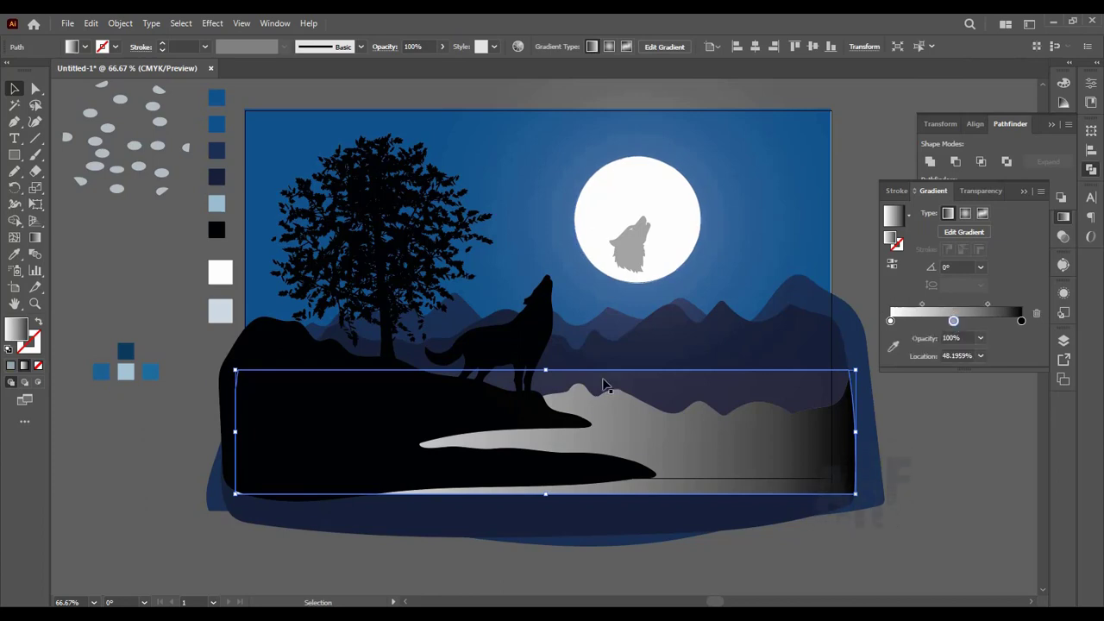
click(14, 255)
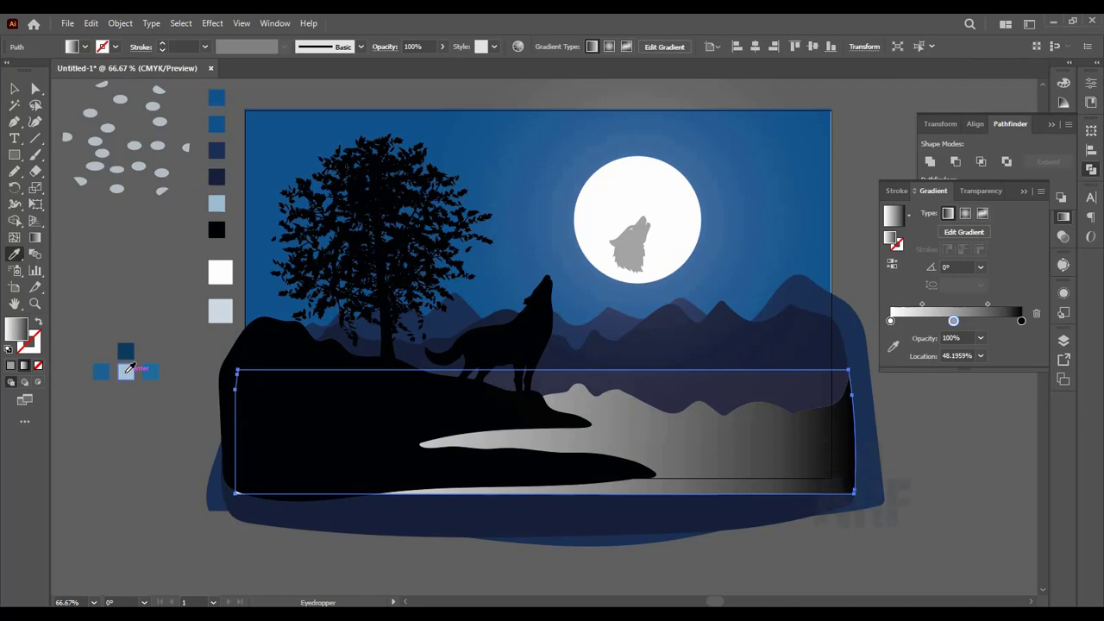
click(129, 369)
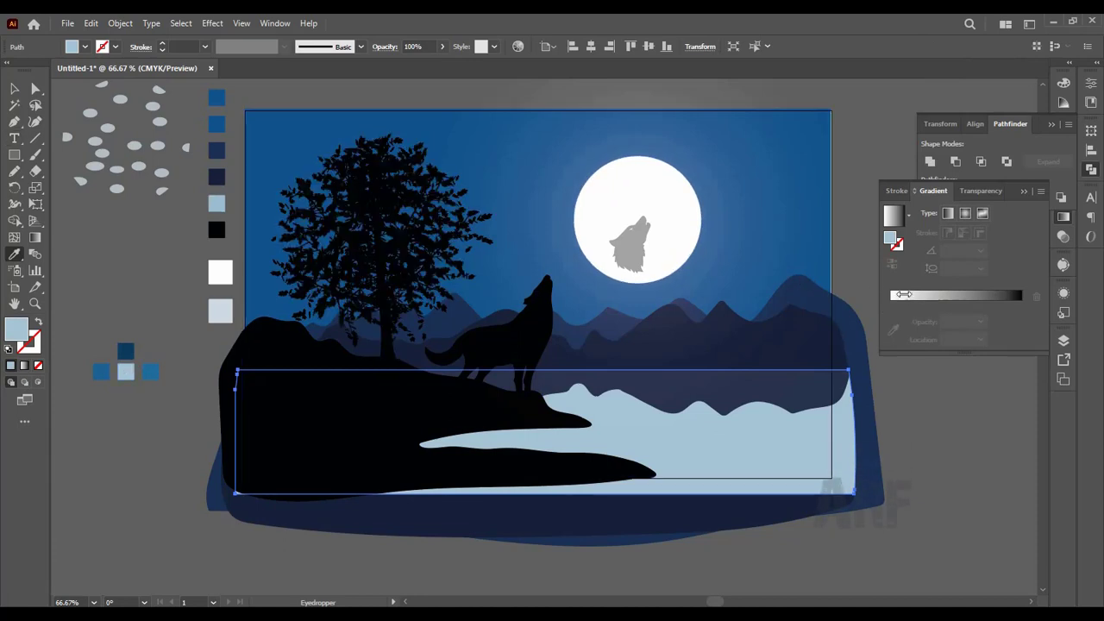
click(932, 298)
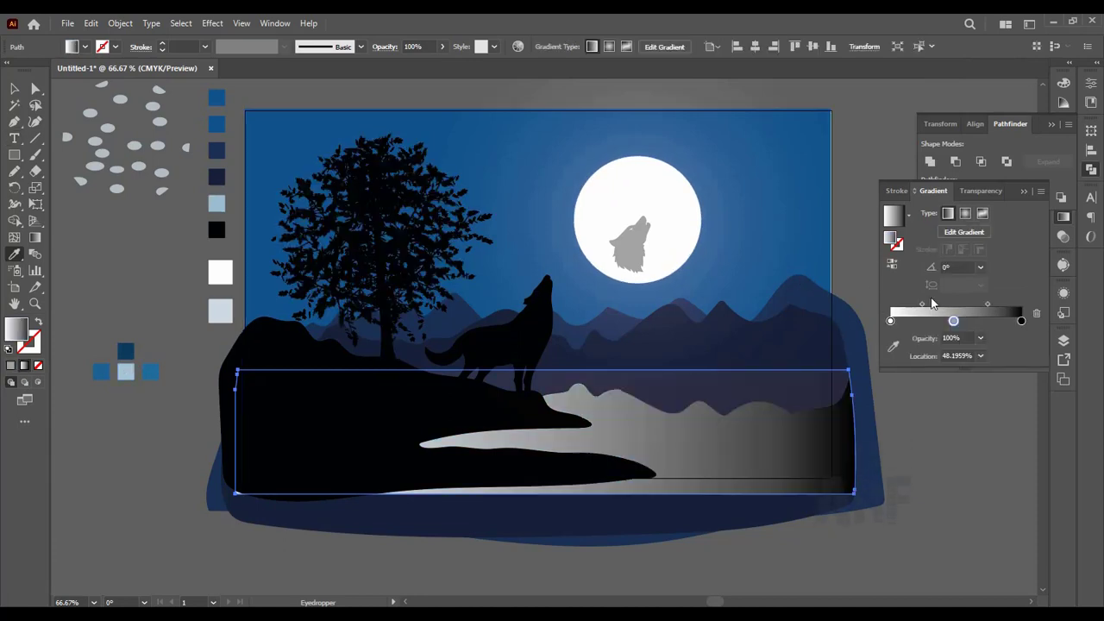
Step: Colour the lake gradient's start and end stops by sampling the two medium-blue swatches on either side of the light-blue one
click(890, 323)
click(893, 347)
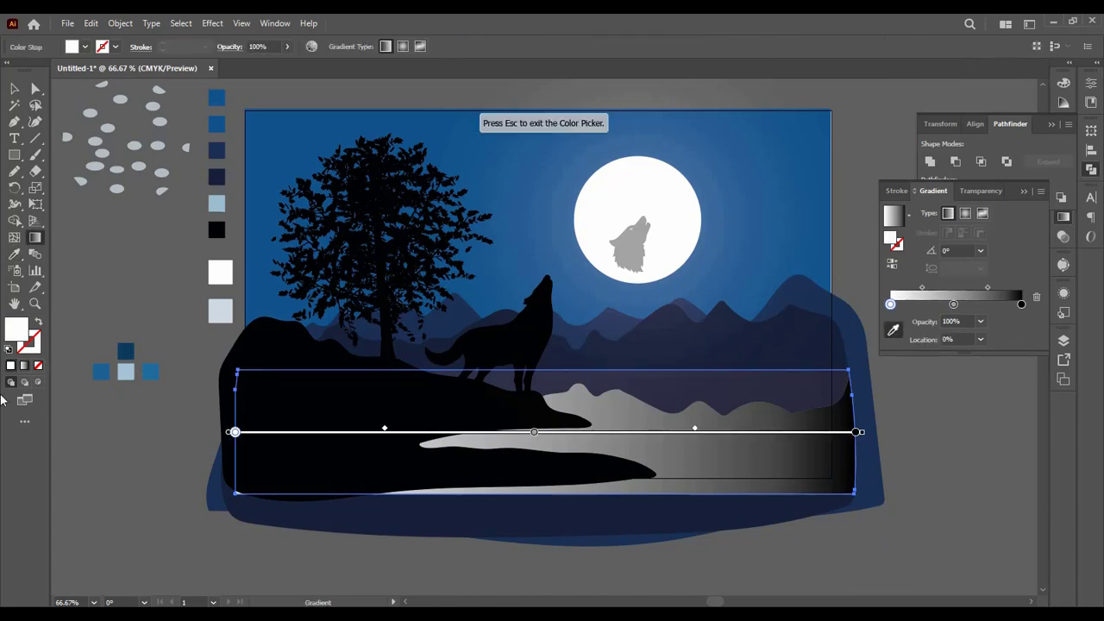
click(103, 371)
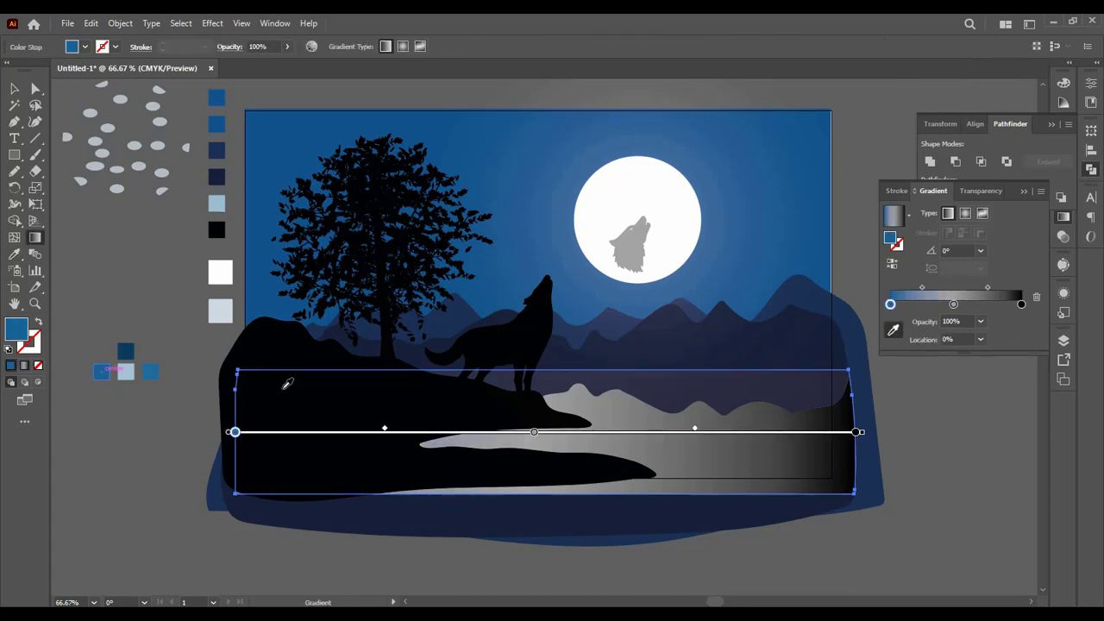
click(1020, 305)
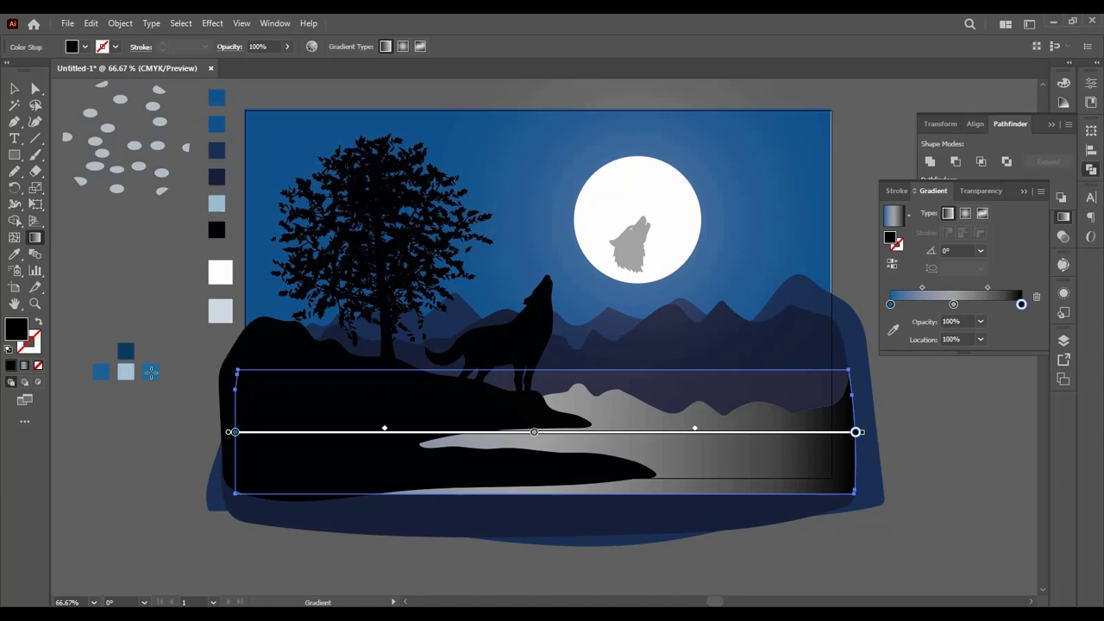
click(892, 330)
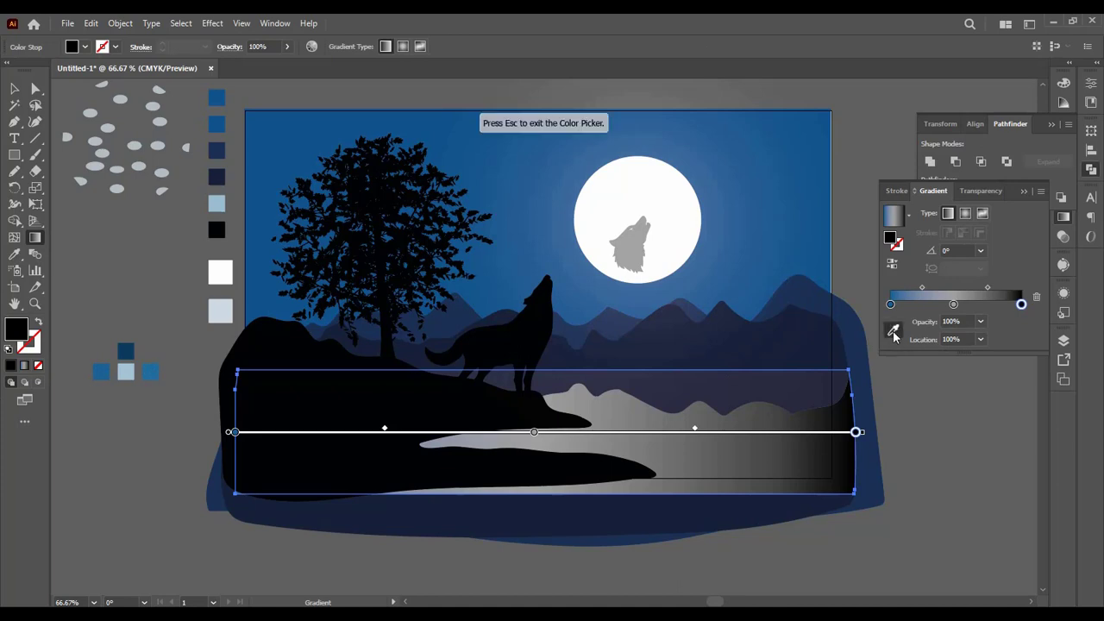
click(151, 372)
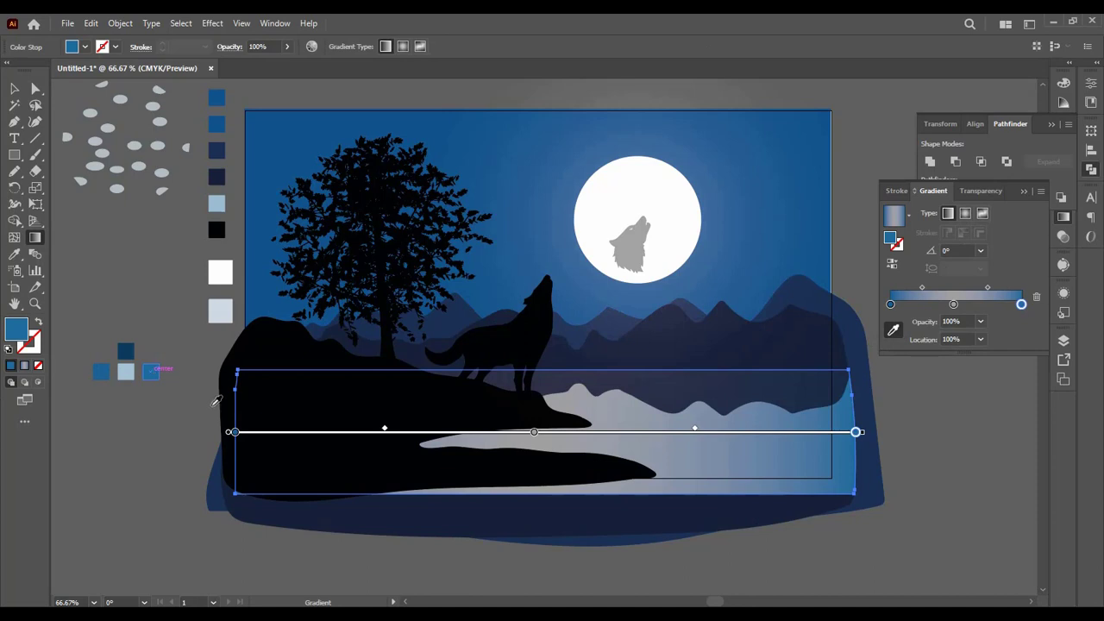
key(v)
click(662, 251)
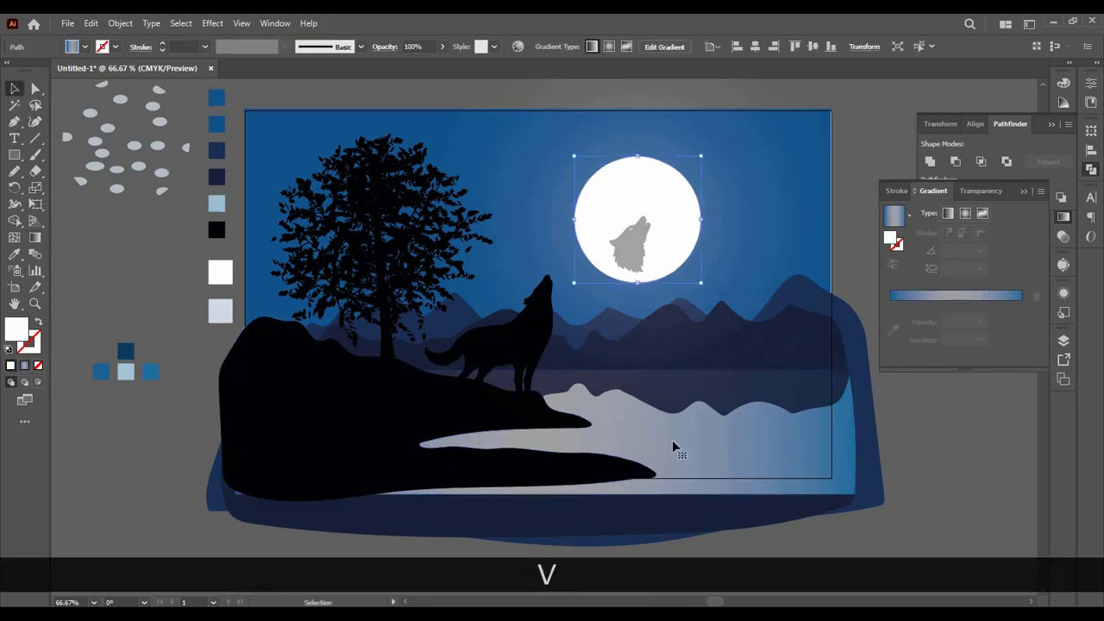
Step: Reposition the lake gradient's stops: the blue start at about 36%, the grey middle at about 68% and the blue end at about 95%
click(668, 444)
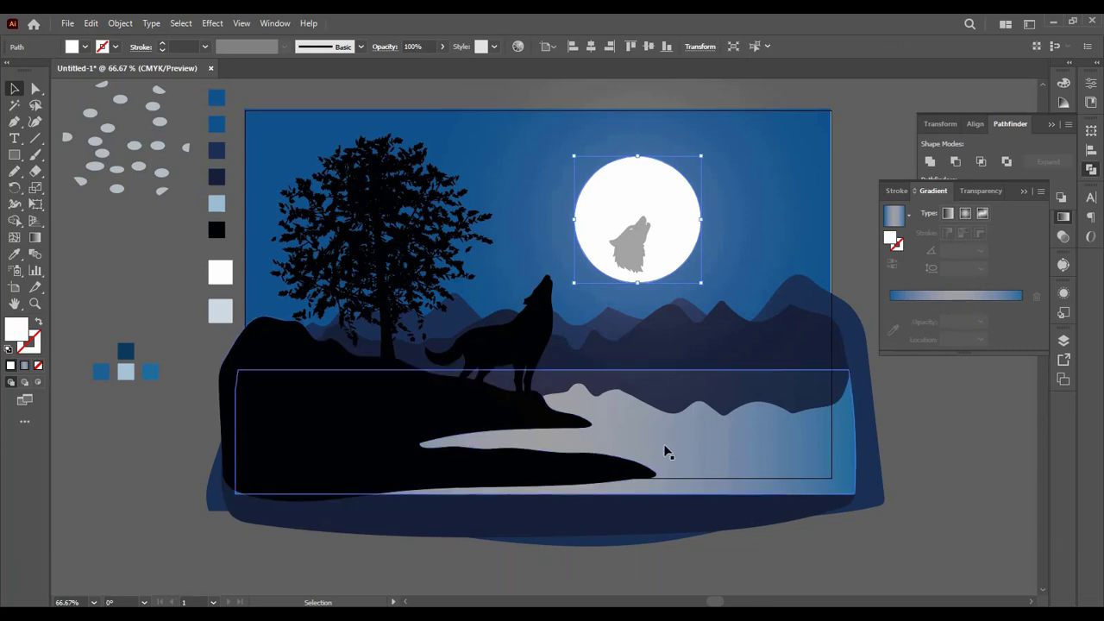
click(34, 238)
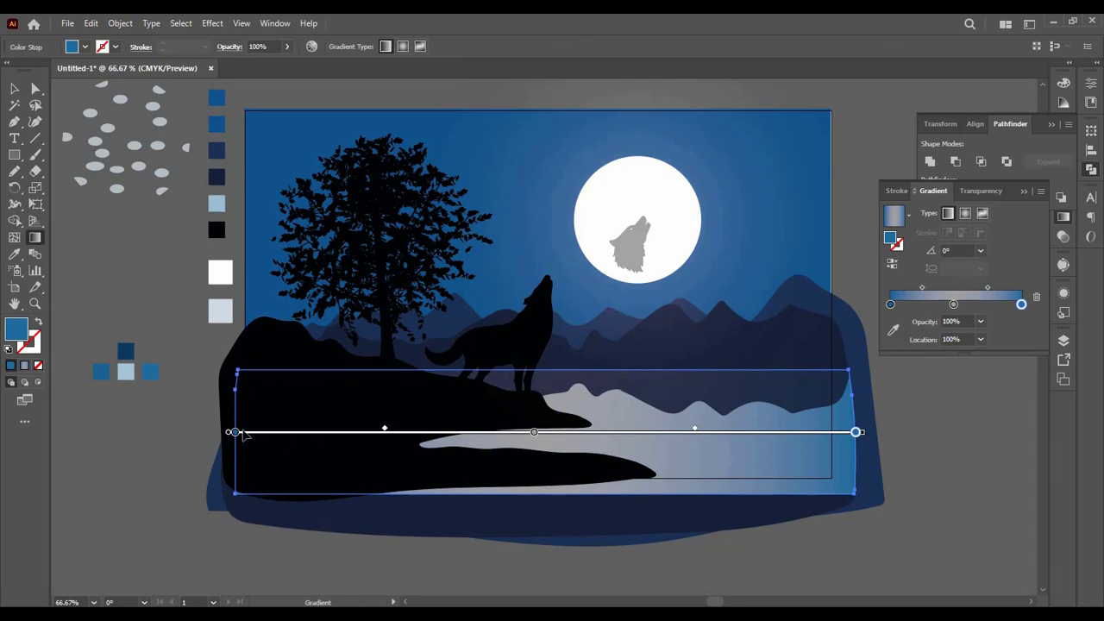
mouse_move(234, 434)
mouse_down()
mouse_move(503, 436)
mouse_move(461, 436)
mouse_up()
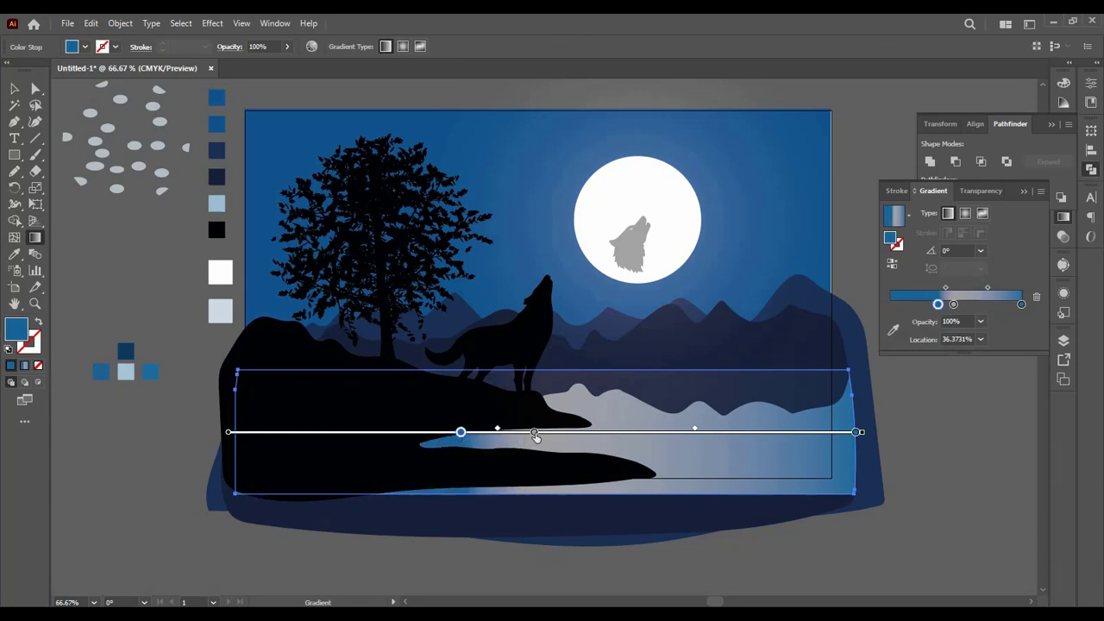
drag(535, 433, 656, 433)
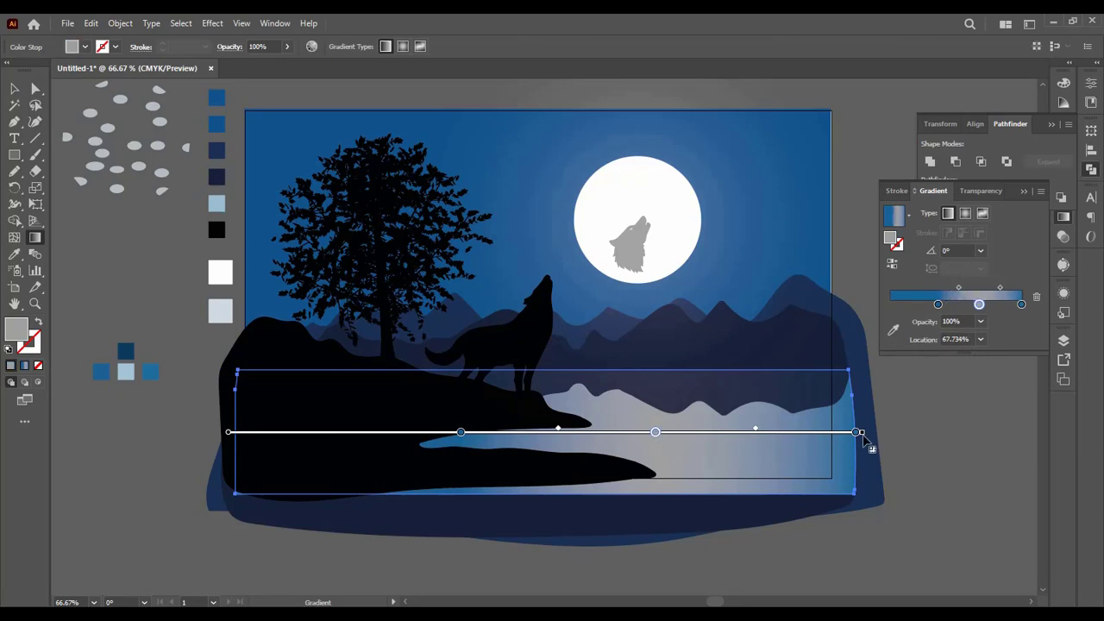
mouse_move(858, 433)
mouse_down()
mouse_move(776, 433)
mouse_move(824, 434)
mouse_up()
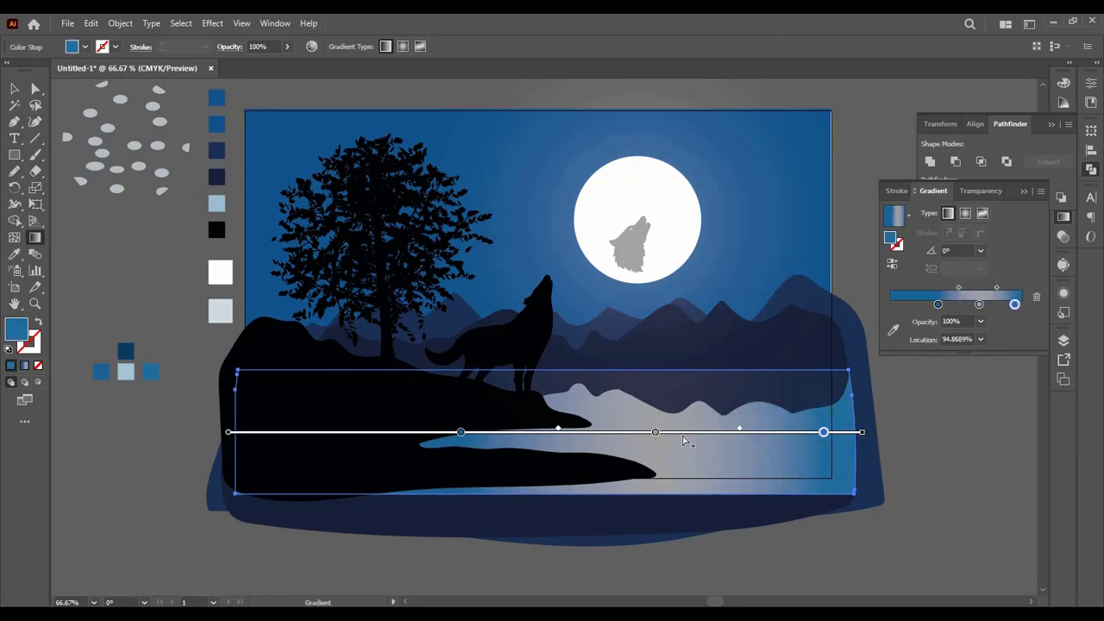
Step: Shorten and shift the lake gradient toward the lake's right part, narrow its grey band and set the end stop to about 92%
mouse_move(685, 431)
mouse_down()
mouse_move(689, 419)
mouse_move(696, 472)
mouse_move(733, 439)
mouse_move(715, 445)
mouse_move(783, 445)
mouse_move(689, 441)
mouse_move(707, 442)
mouse_up()
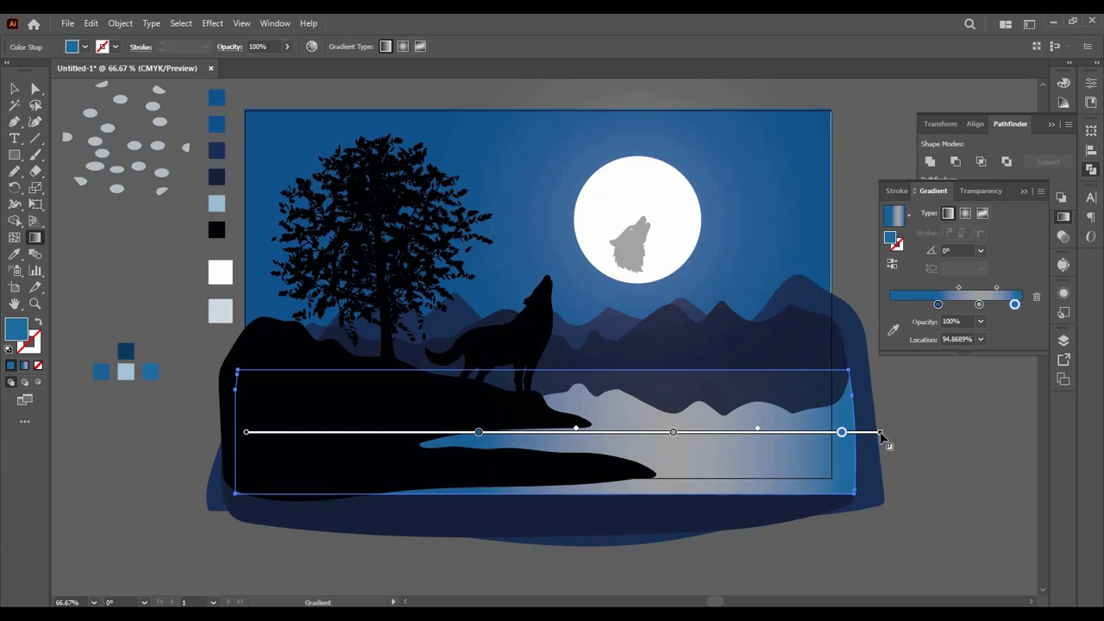
drag(881, 432, 773, 432)
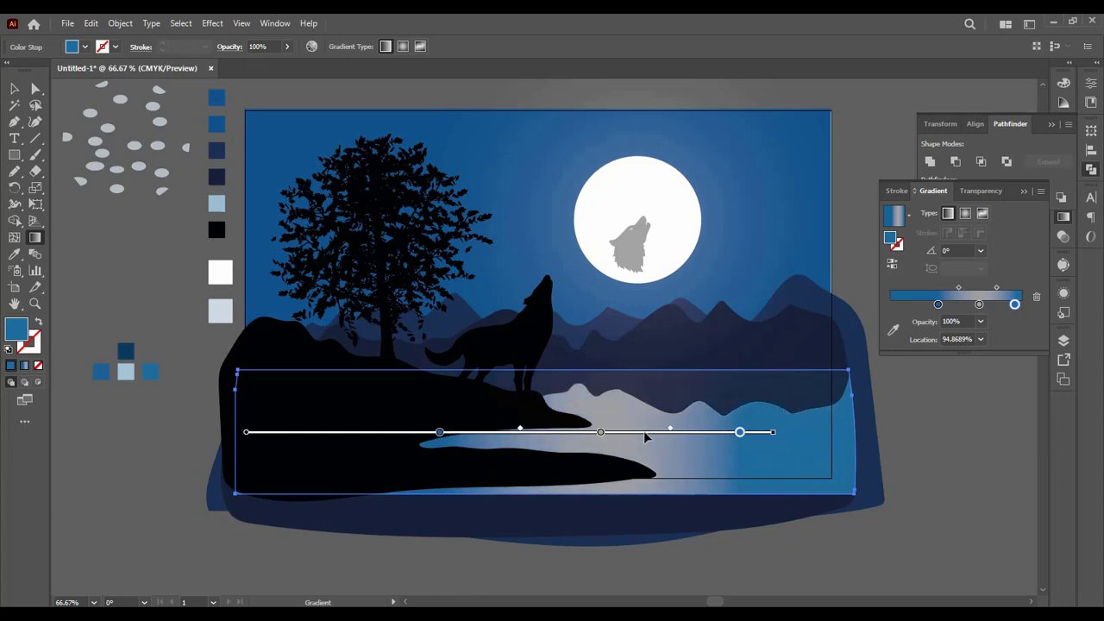
mouse_move(643, 430)
mouse_down()
mouse_move(754, 437)
mouse_move(744, 432)
mouse_up()
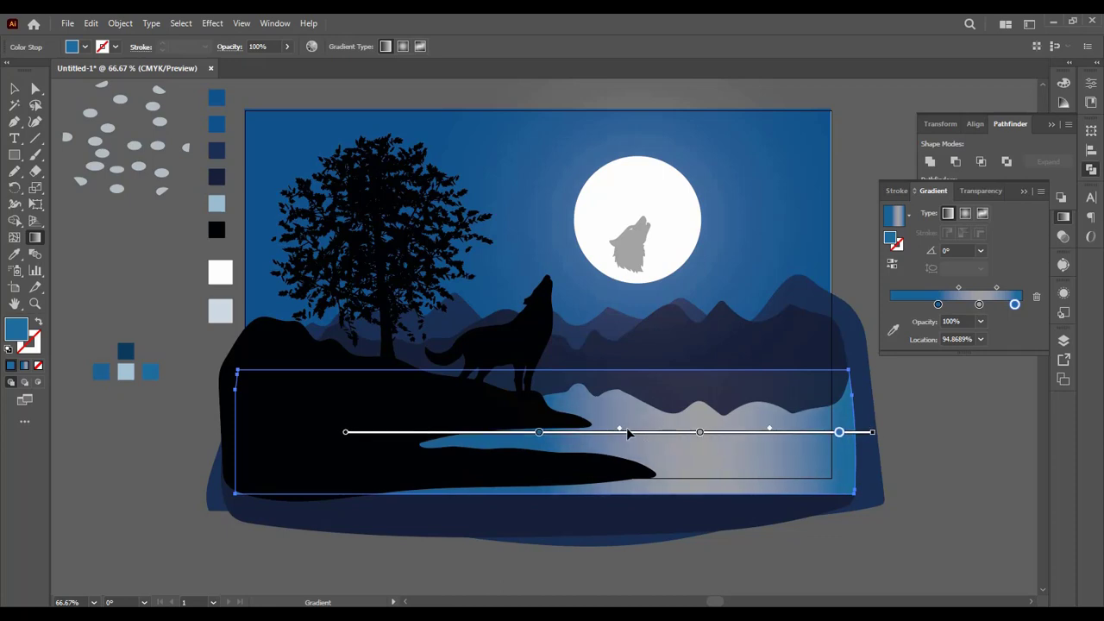
drag(620, 432, 654, 431)
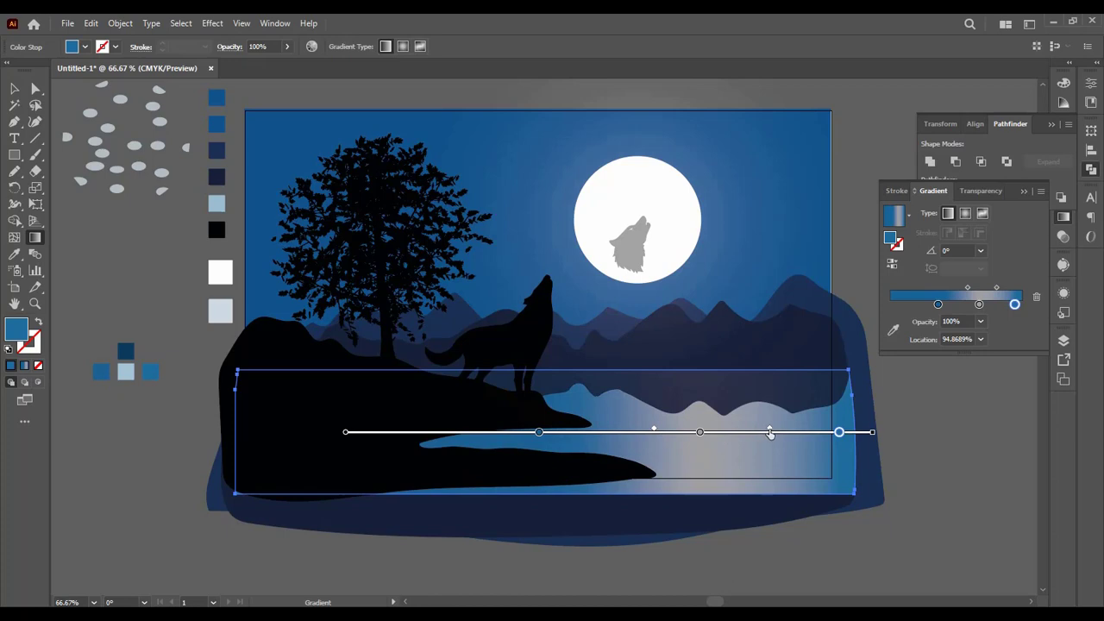
mouse_move(768, 434)
mouse_down()
mouse_move(744, 433)
mouse_move(765, 433)
mouse_up()
mouse_move(839, 433)
mouse_down()
mouse_move(760, 430)
mouse_move(758, 407)
mouse_up()
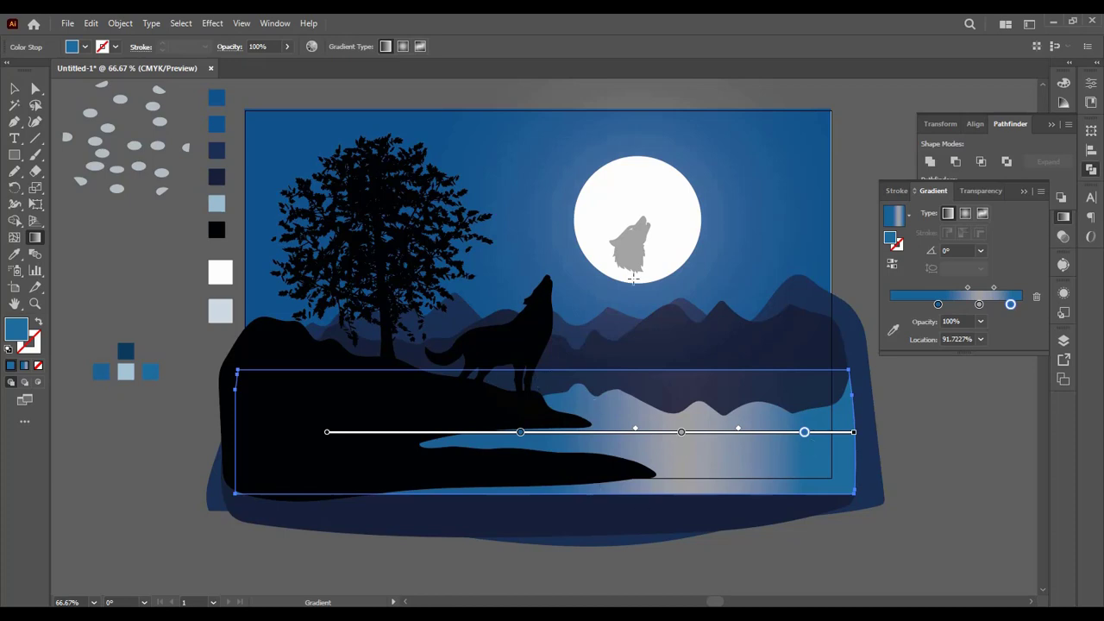
key(v)
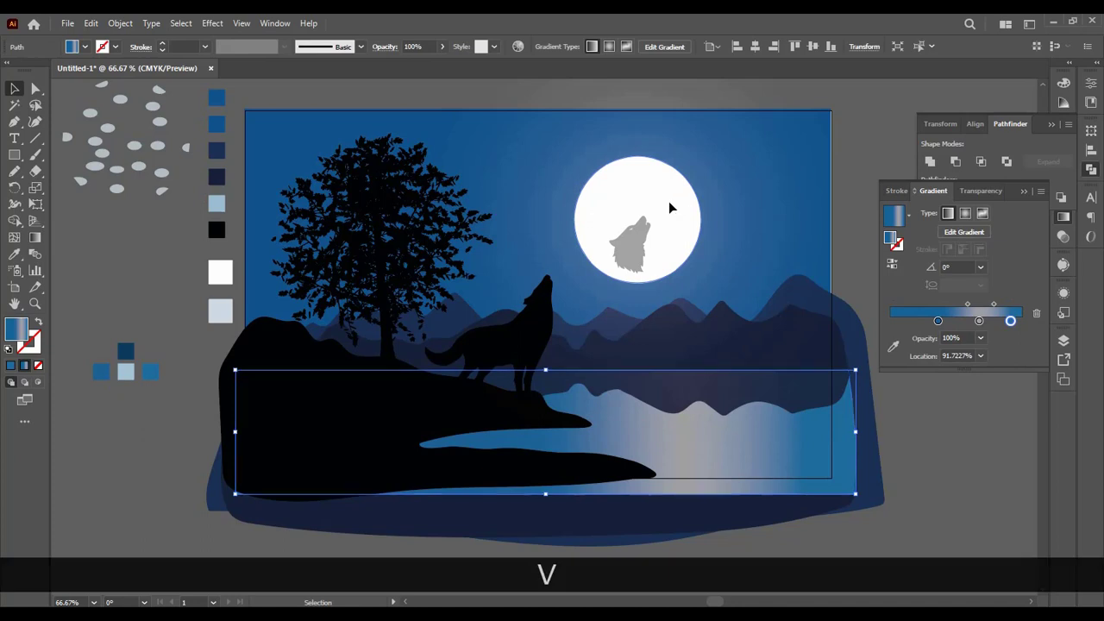
Step: Move the moon and its wolf head slightly to the right, above the light band in the lake
drag(668, 201, 706, 205)
drag(636, 256, 675, 248)
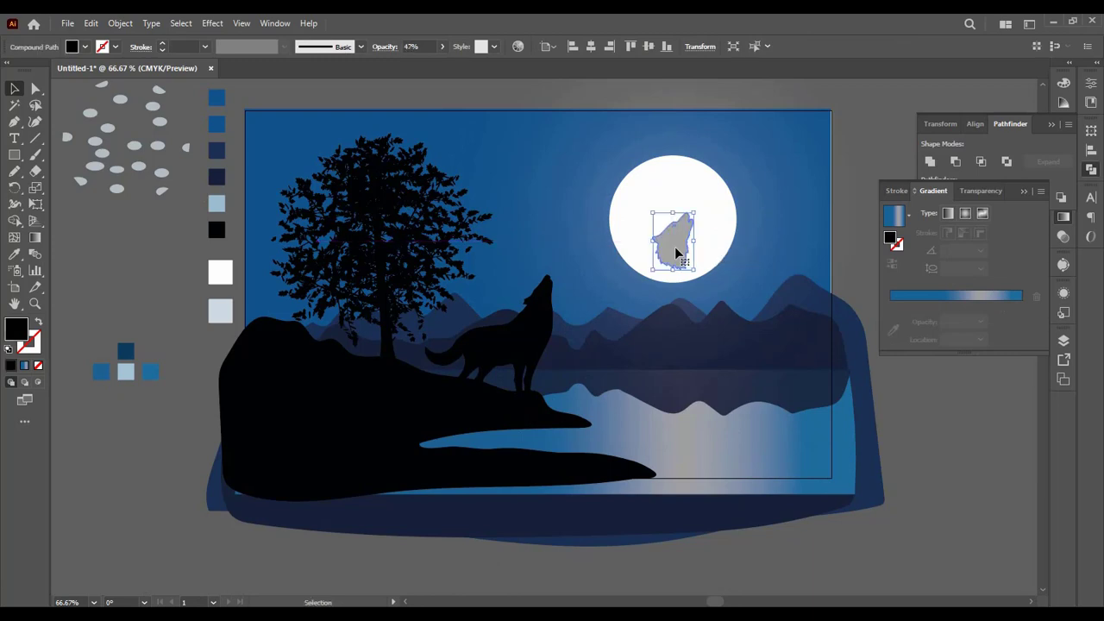
click(918, 422)
Step: Lock the glowing moon so the mountain shapes under its glow can be selected
click(805, 333)
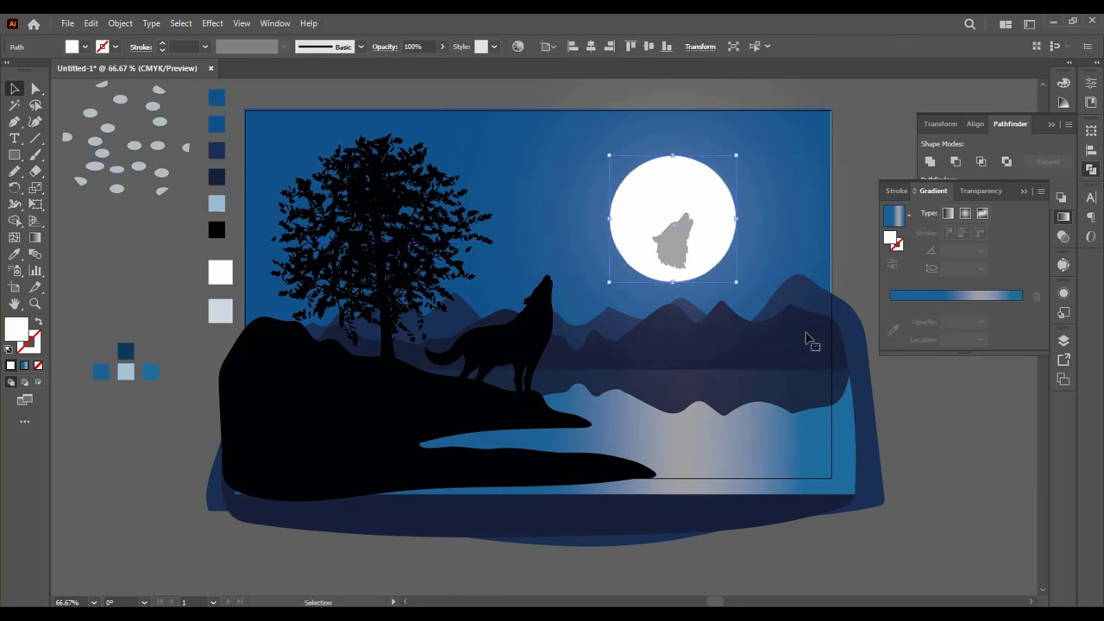
double_click(801, 342)
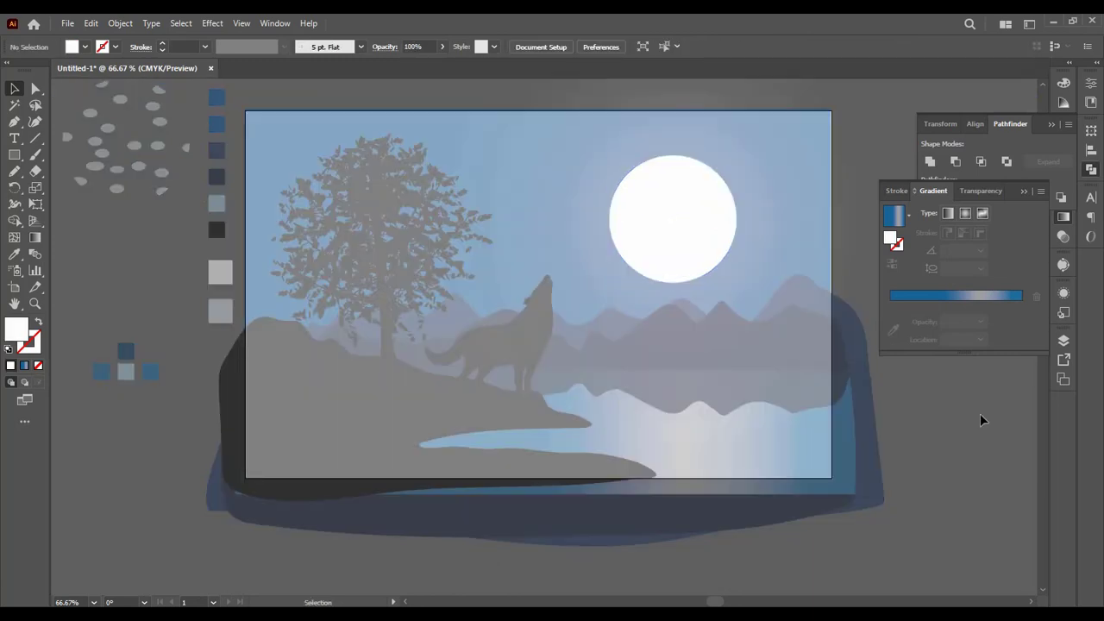
double_click(980, 416)
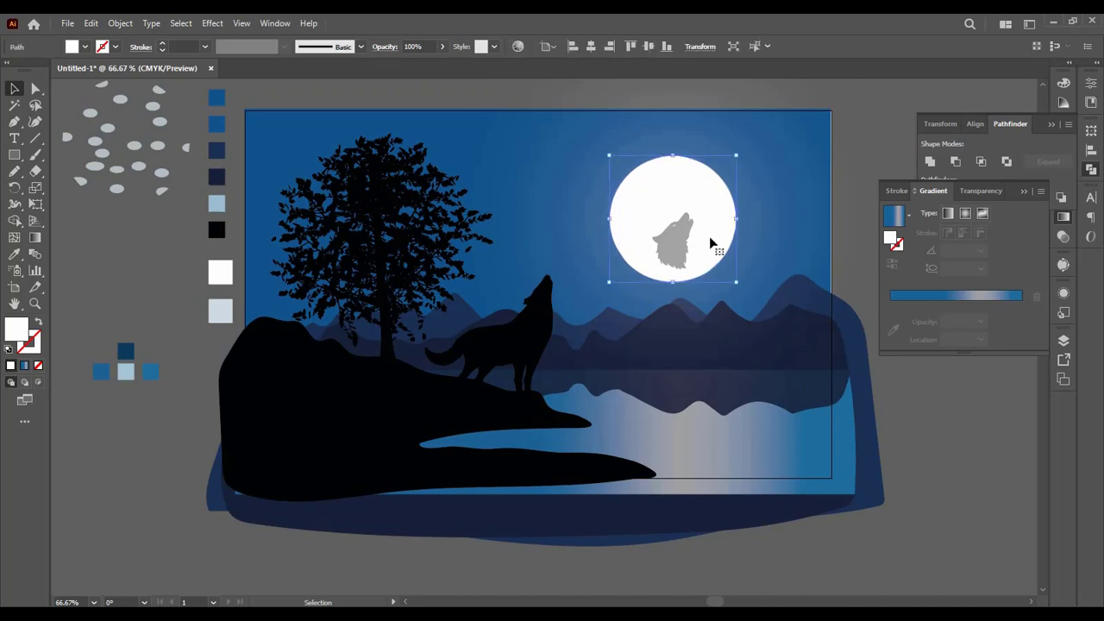
key(ctrl+2)
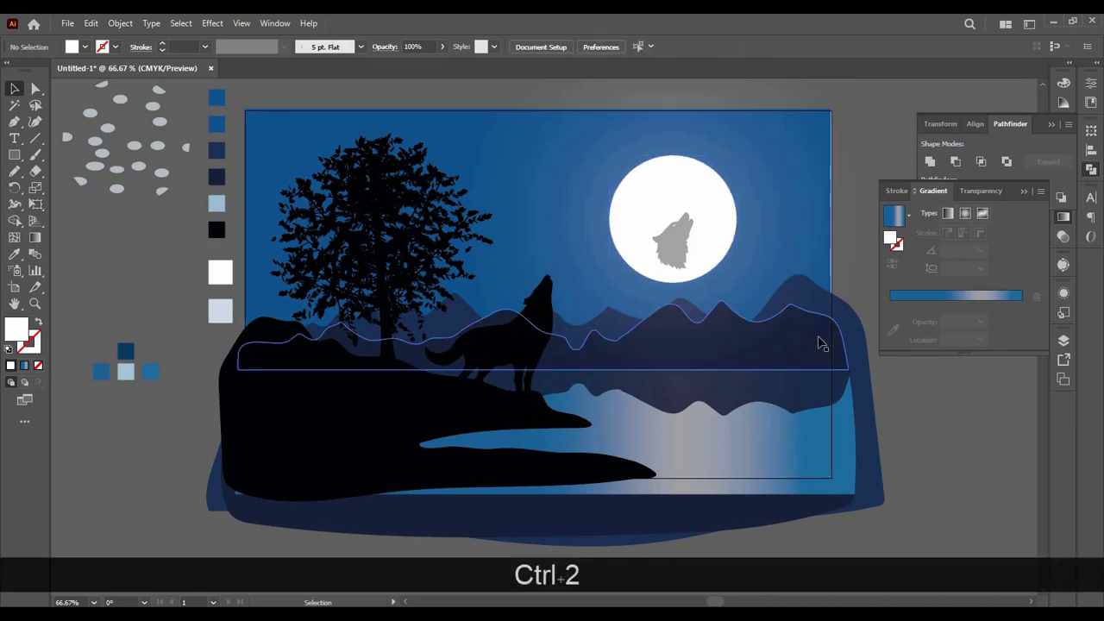
Step: Apply the lake's linear gradient to the front dark mountain ridge, delete its first blue stop and move the grey stop to 0%
click(818, 344)
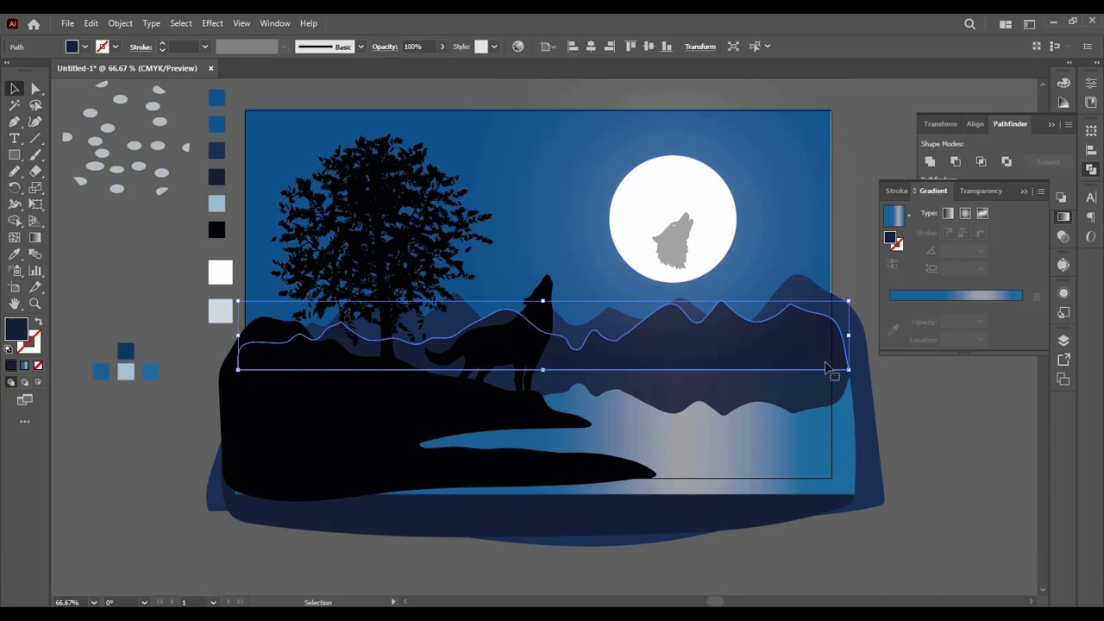
click(907, 297)
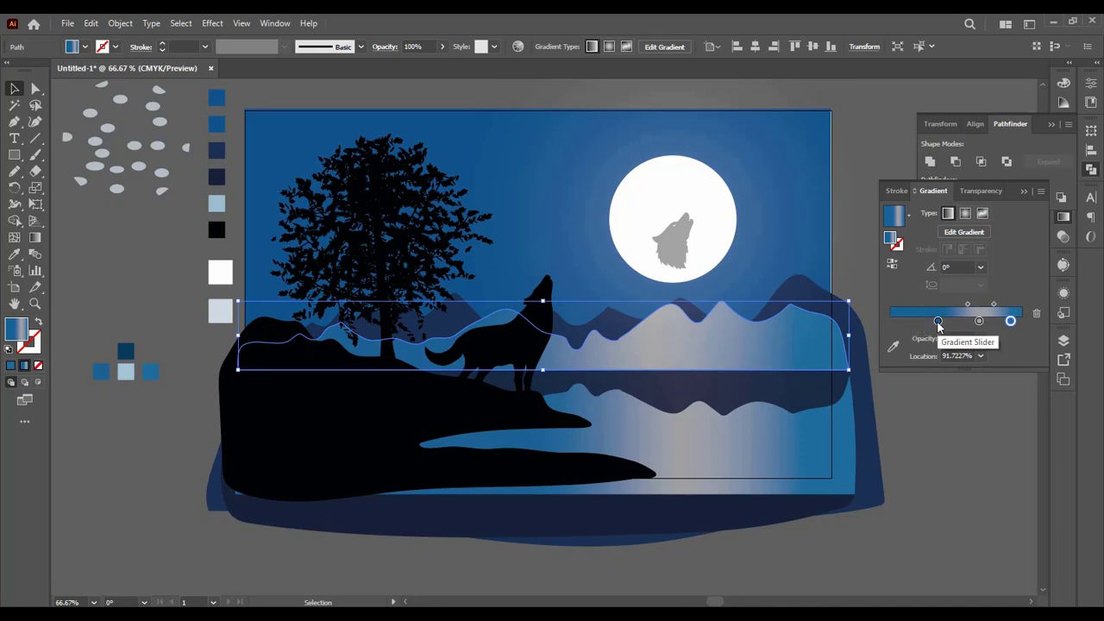
click(939, 322)
drag(938, 322, 890, 322)
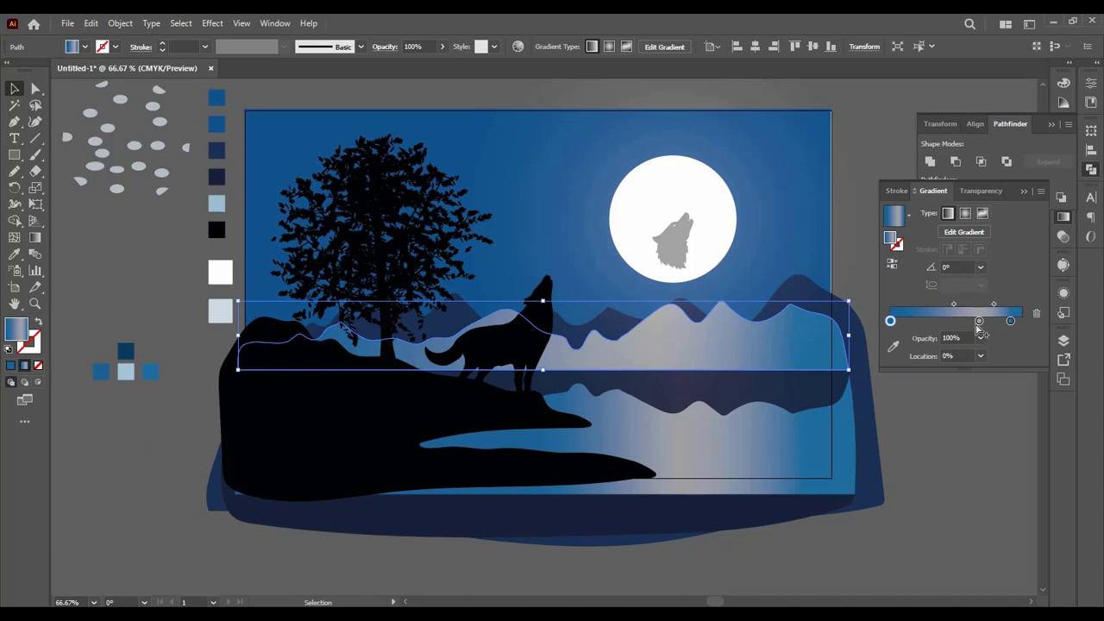
click(1037, 313)
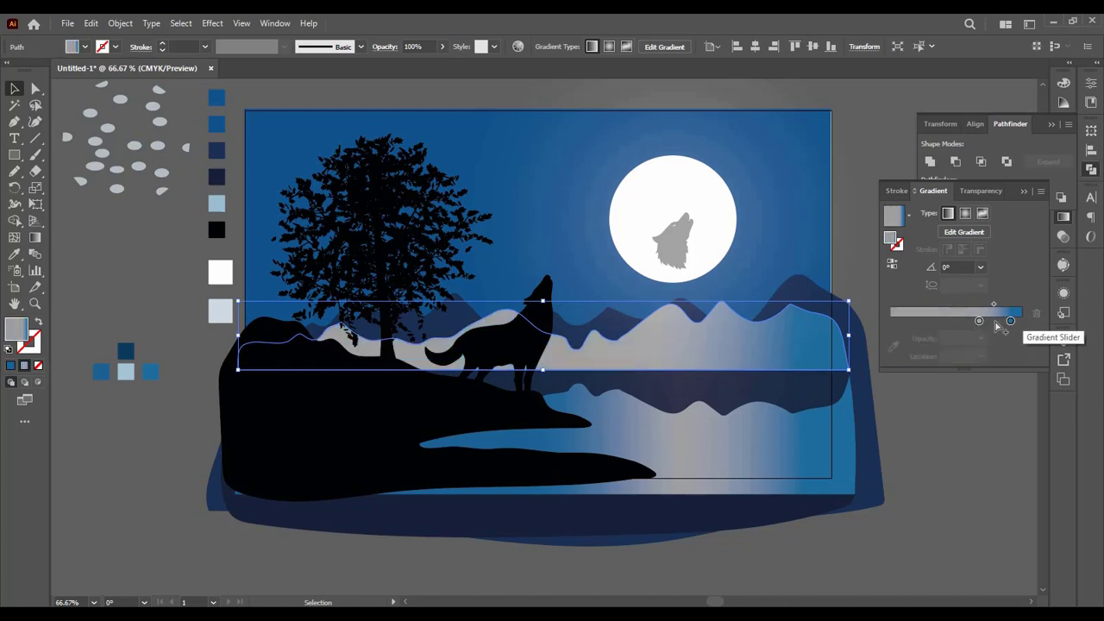
drag(981, 322, 883, 322)
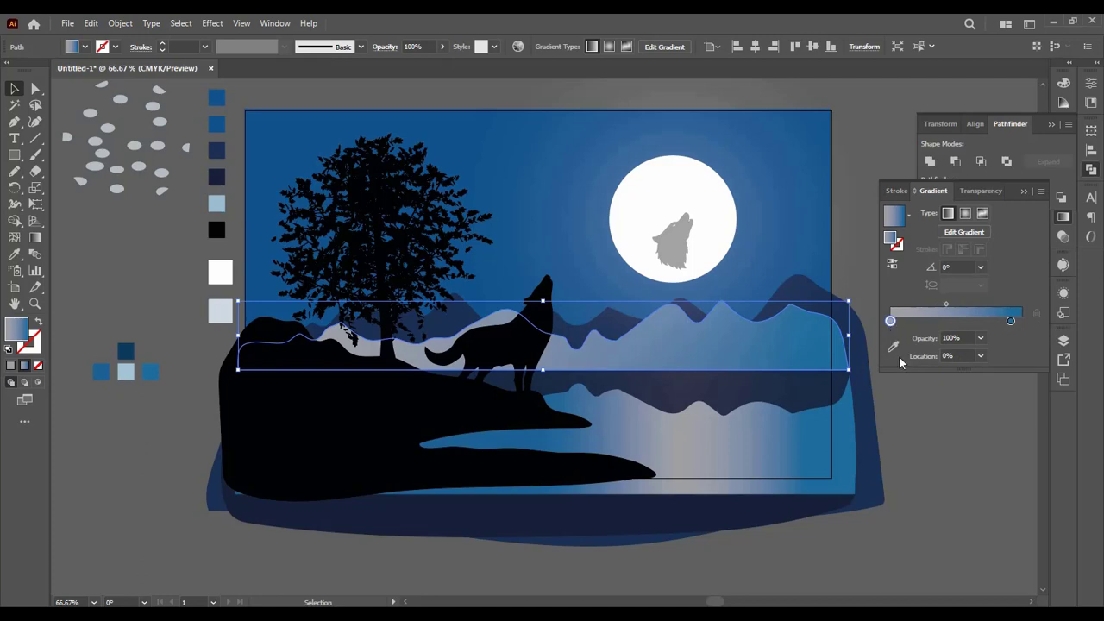
Step: Colour the ridge gradient's start stop with the dark navy swatch and its end stop with the dark teal-blue swatch
click(893, 346)
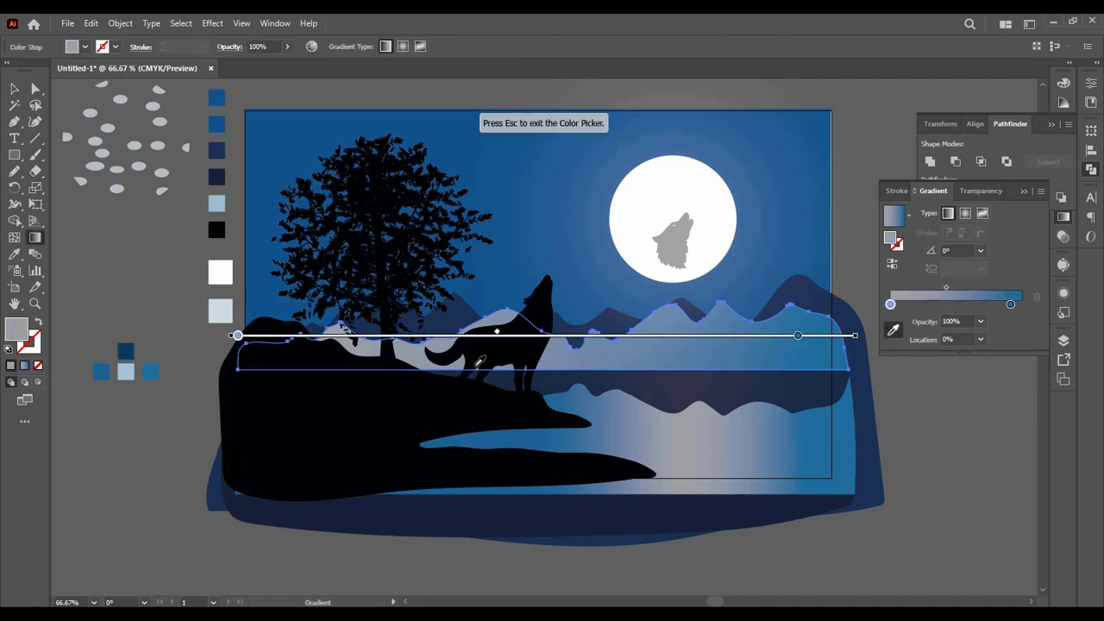
click(221, 180)
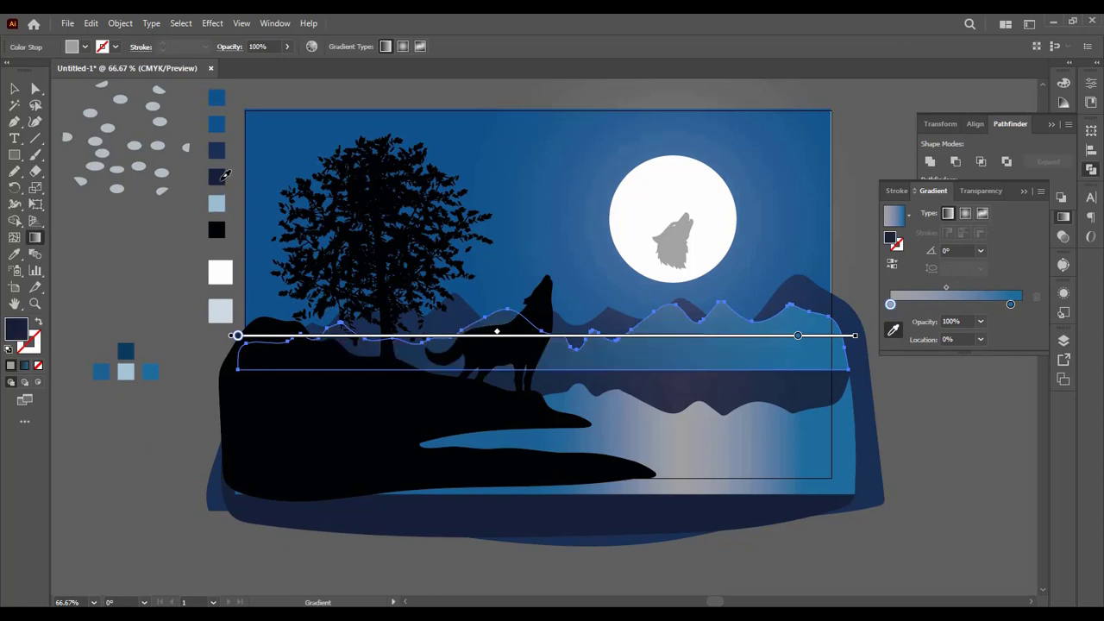
click(1011, 306)
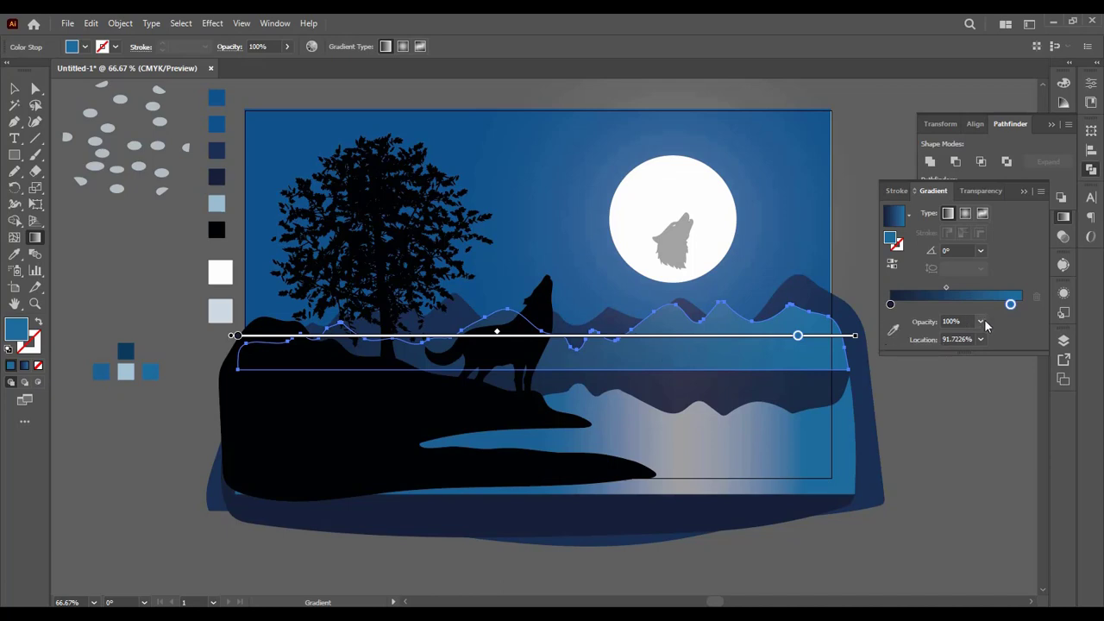
click(894, 331)
click(126, 351)
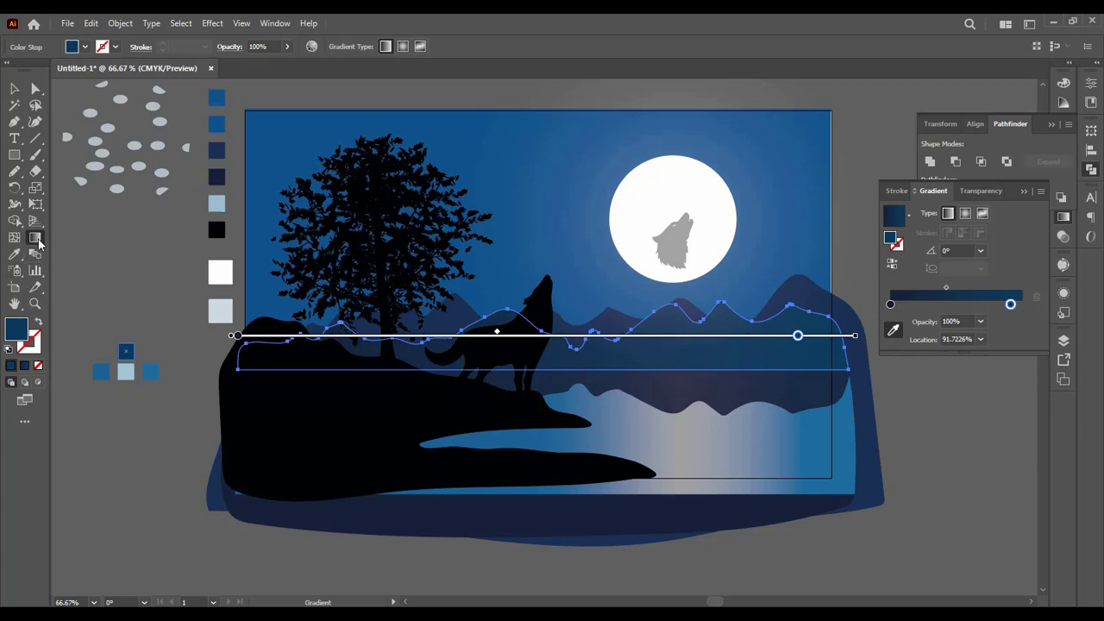
key(v)
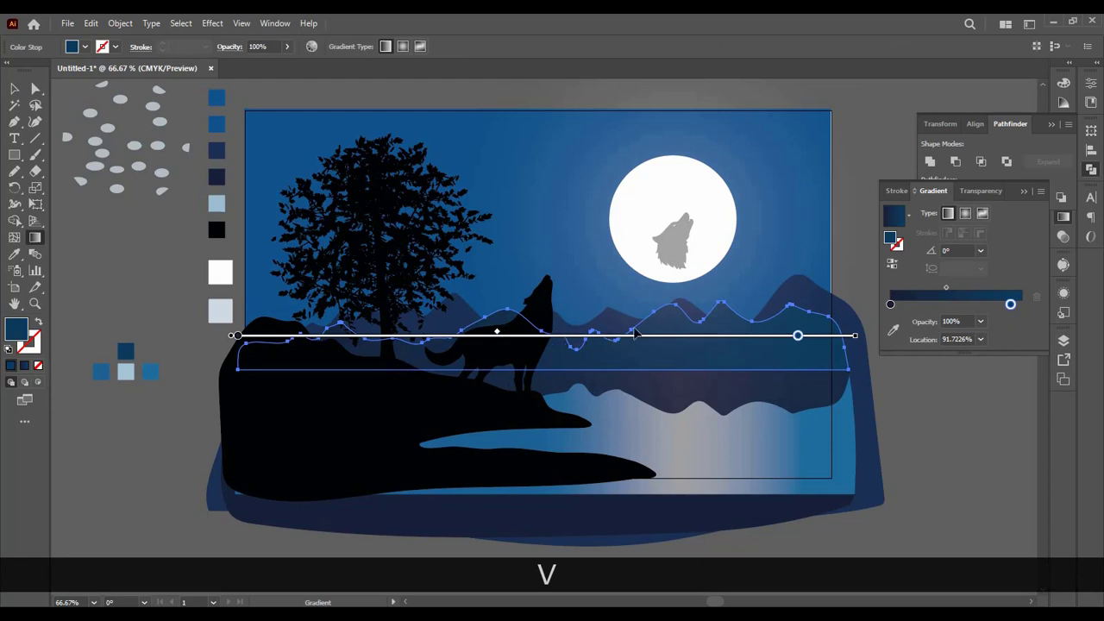
Step: Redirect the front ridge's gradient vertically from the peaks down past the waterline, and nudge the ridge reflection slightly left
drag(664, 318, 672, 404)
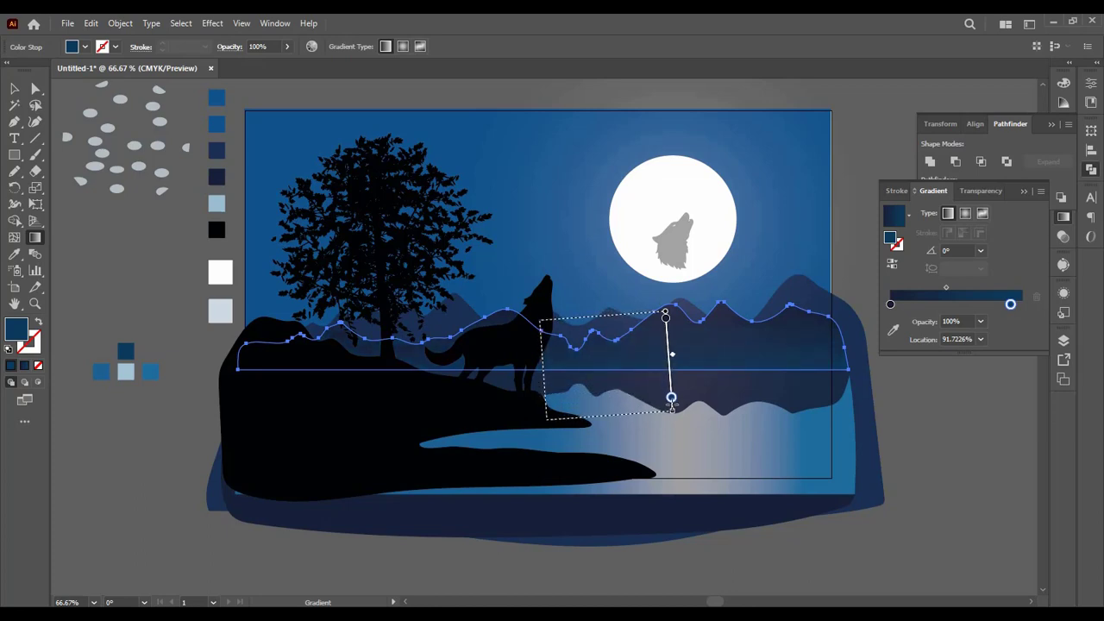
drag(672, 408, 667, 419)
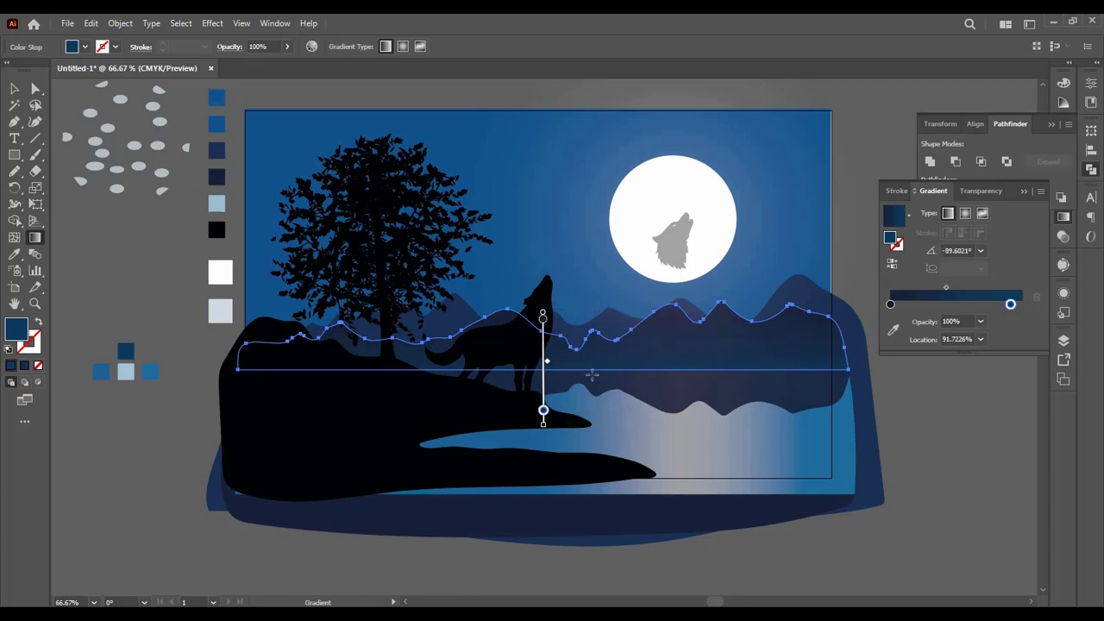
click(14, 89)
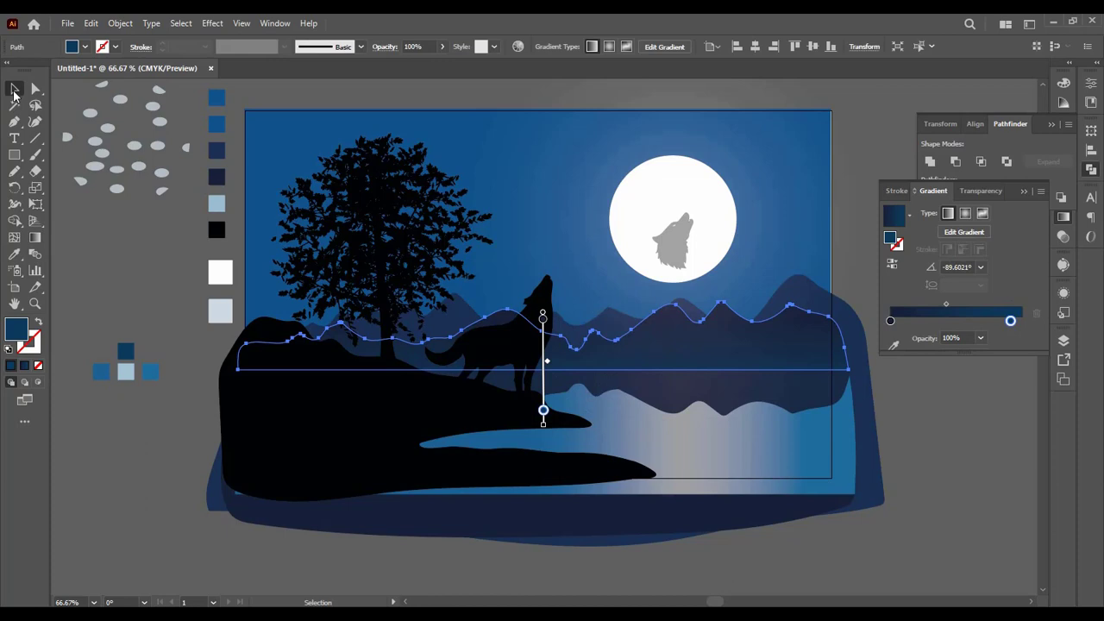
click(116, 272)
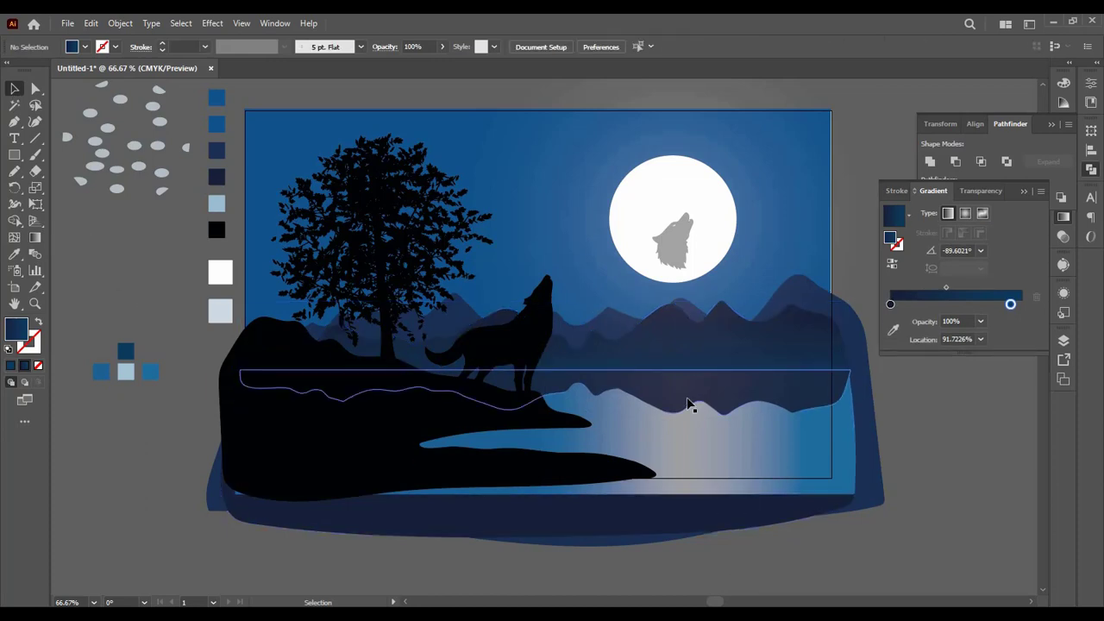
mouse_move(687, 399)
mouse_down()
mouse_move(681, 422)
mouse_move(676, 395)
mouse_move(686, 404)
mouse_up()
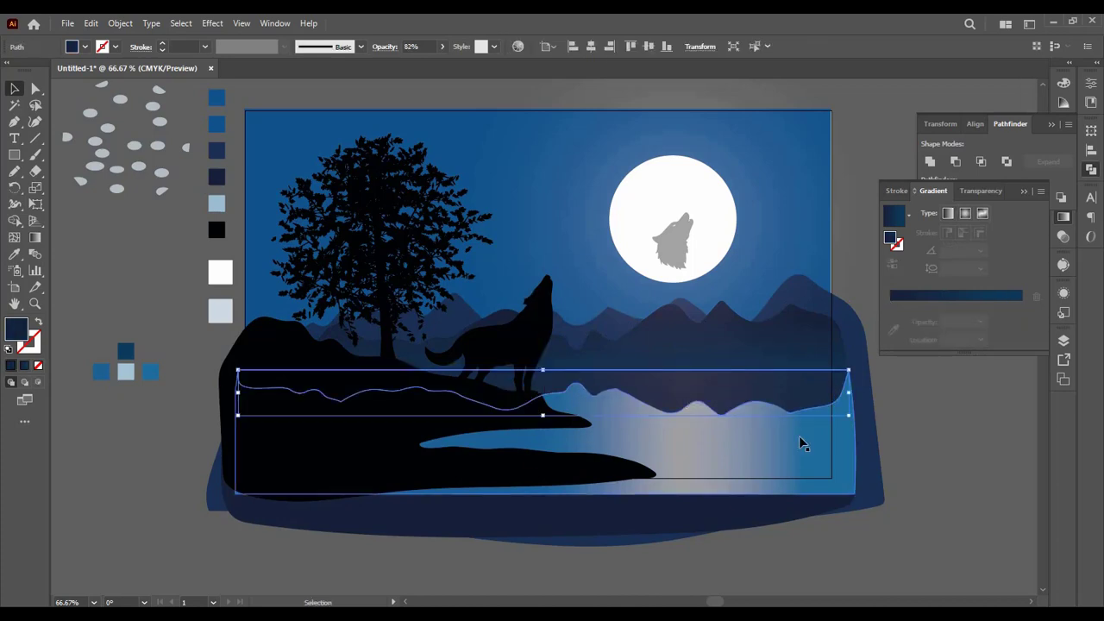
click(984, 477)
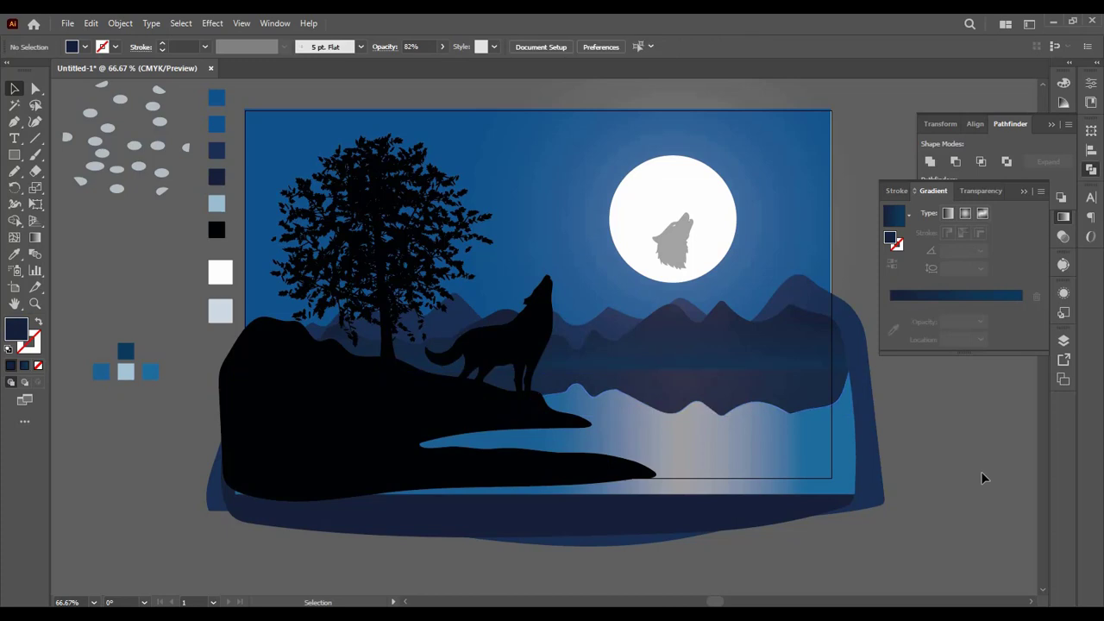
Step: Undo the reflection nudge and all of the front ridge's gradient edits, back to its solid dark navy fill
key(ctrl+z)
key(ctrl+z)
key(ctrl+z)
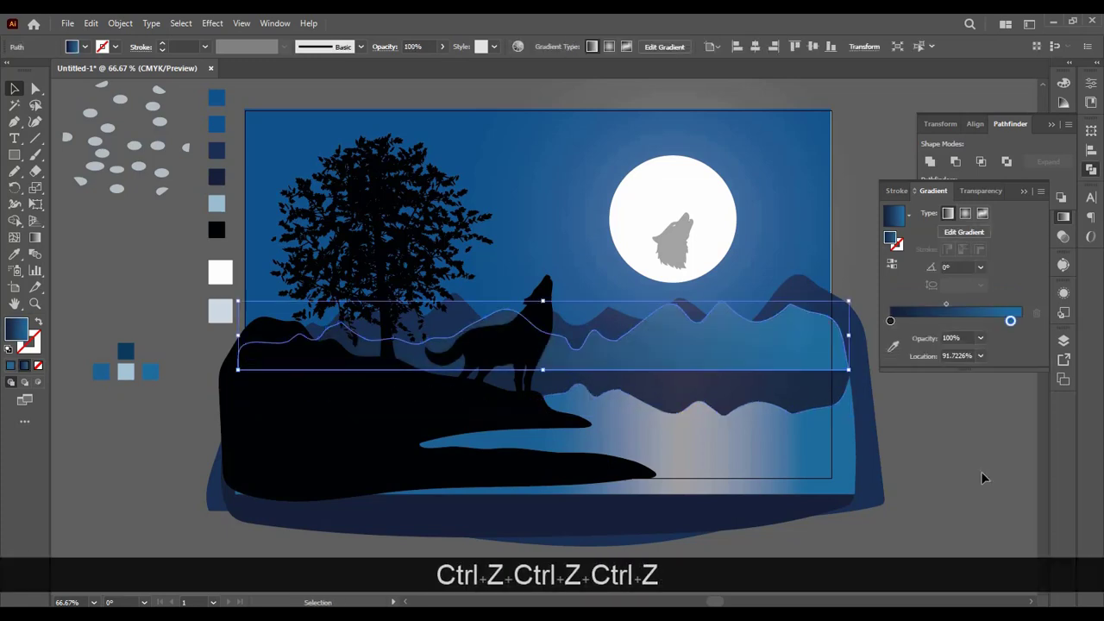
key(ctrl+z)
key(ctrl+z)
key(ctrl+z)
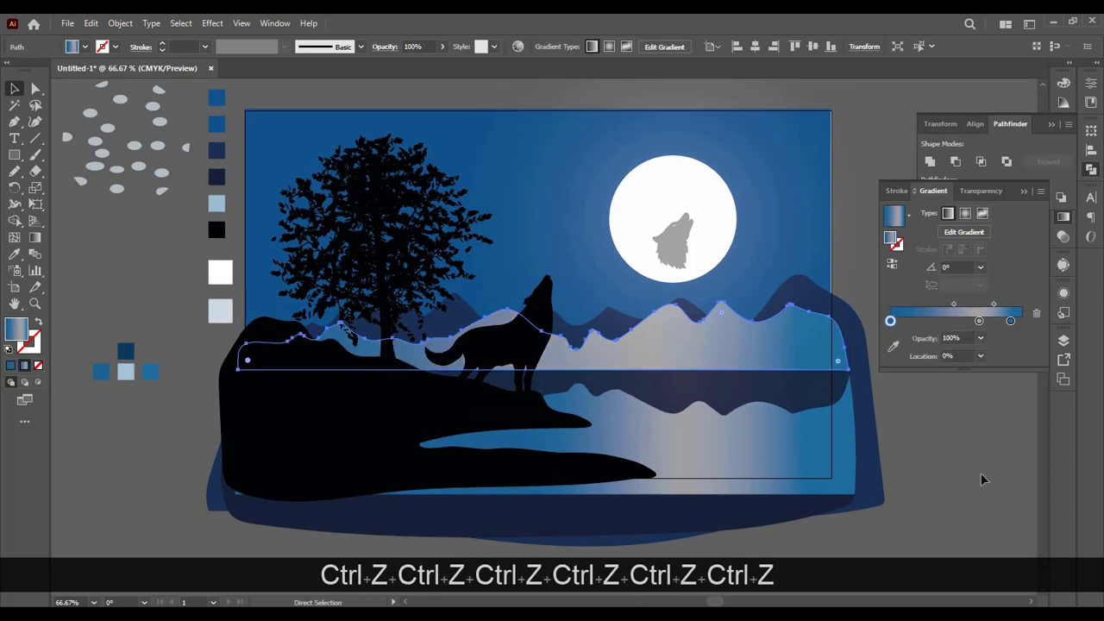
key(ctrl+z)
key(ctrl+z)
key(ctrl+z)
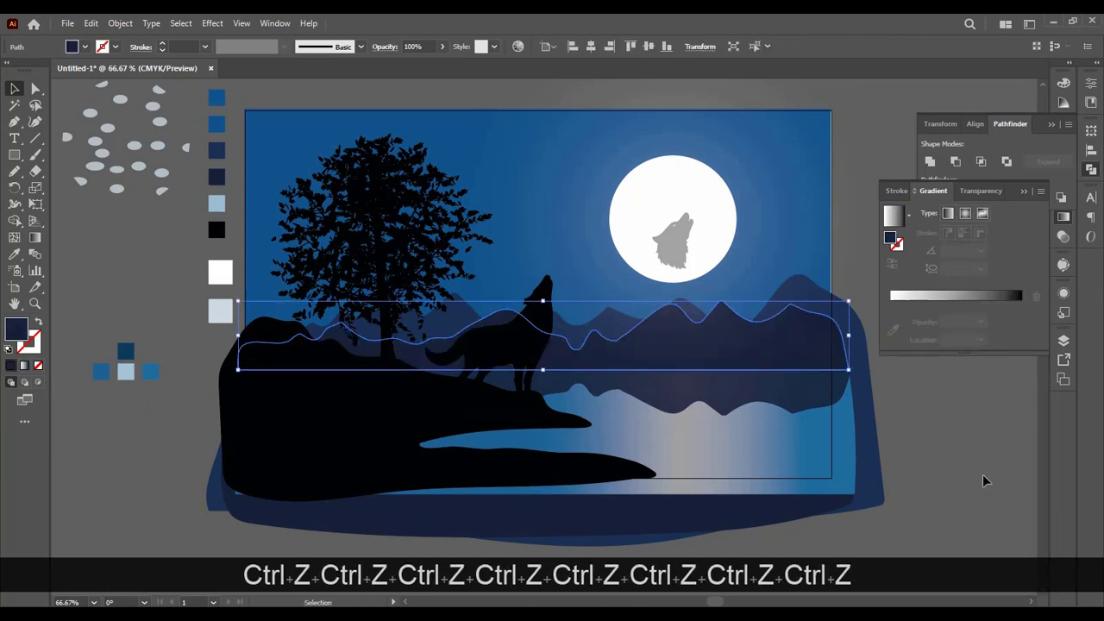
click(1005, 487)
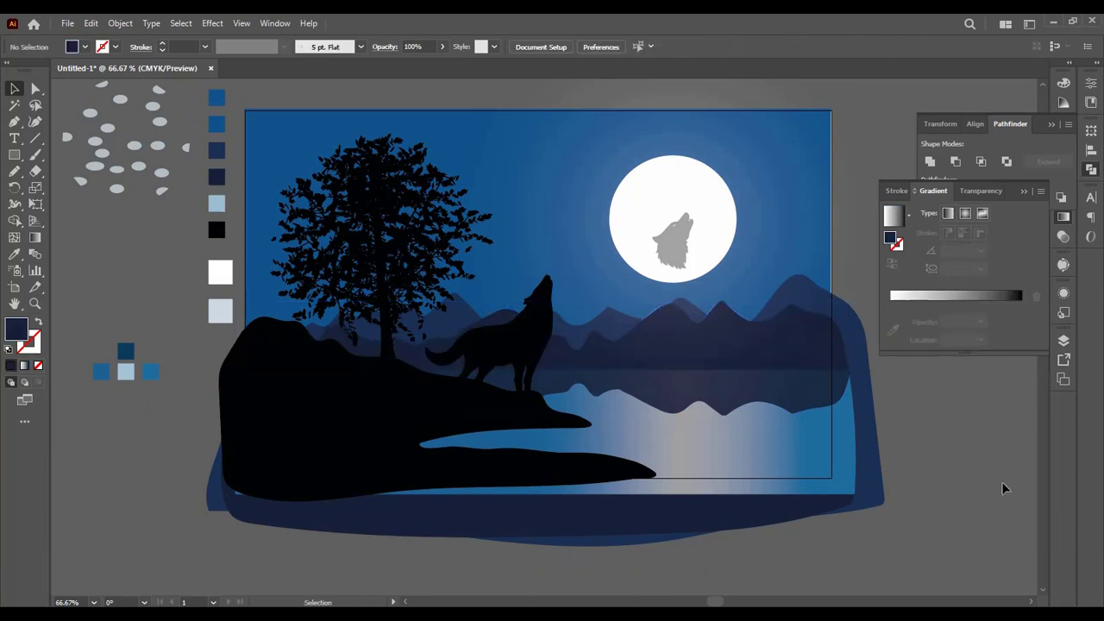
Step: Shorten the ridge reflection slightly from its lower edge and set its opacity to 58%
click(753, 404)
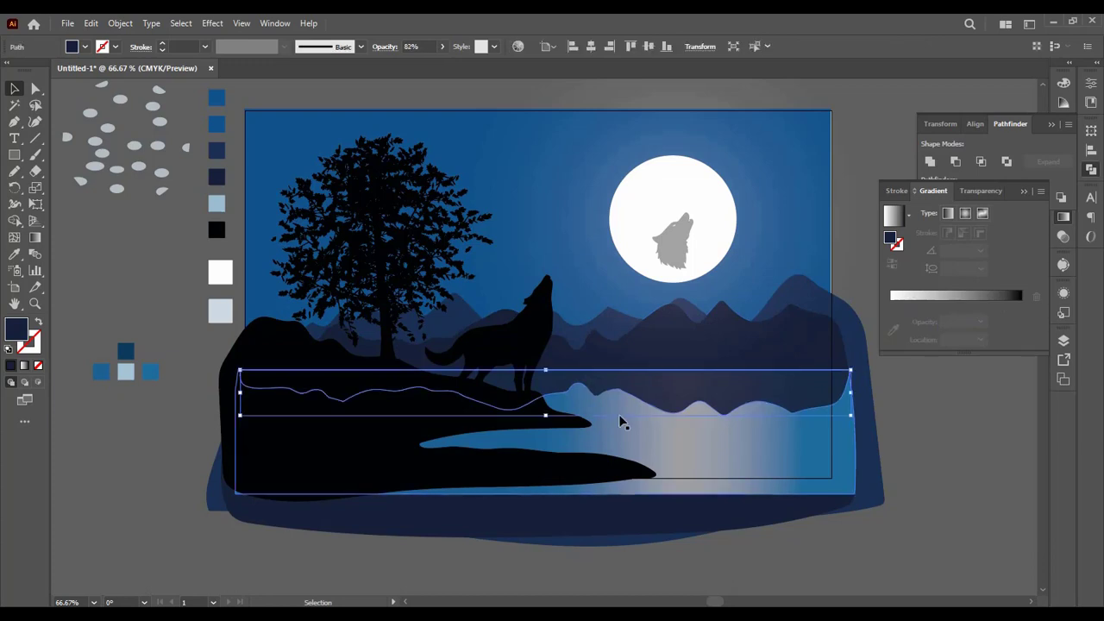
mouse_move(546, 419)
mouse_down()
mouse_move(546, 397)
mouse_move(542, 414)
mouse_up()
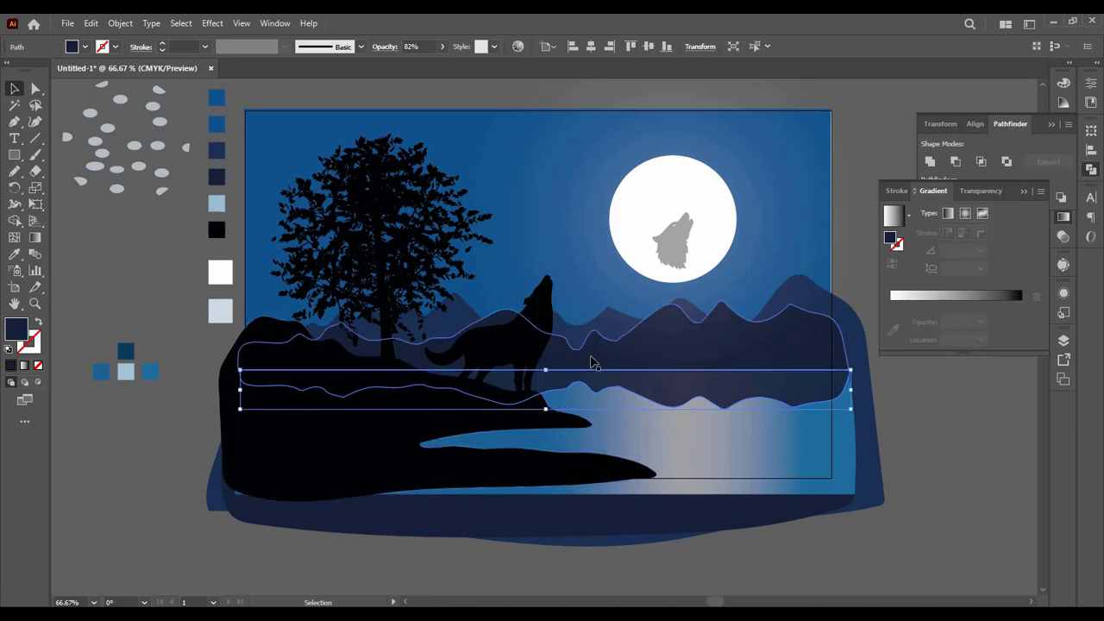
click(443, 47)
mouse_move(431, 66)
mouse_down()
mouse_move(410, 68)
mouse_move(419, 67)
mouse_up()
click(1002, 511)
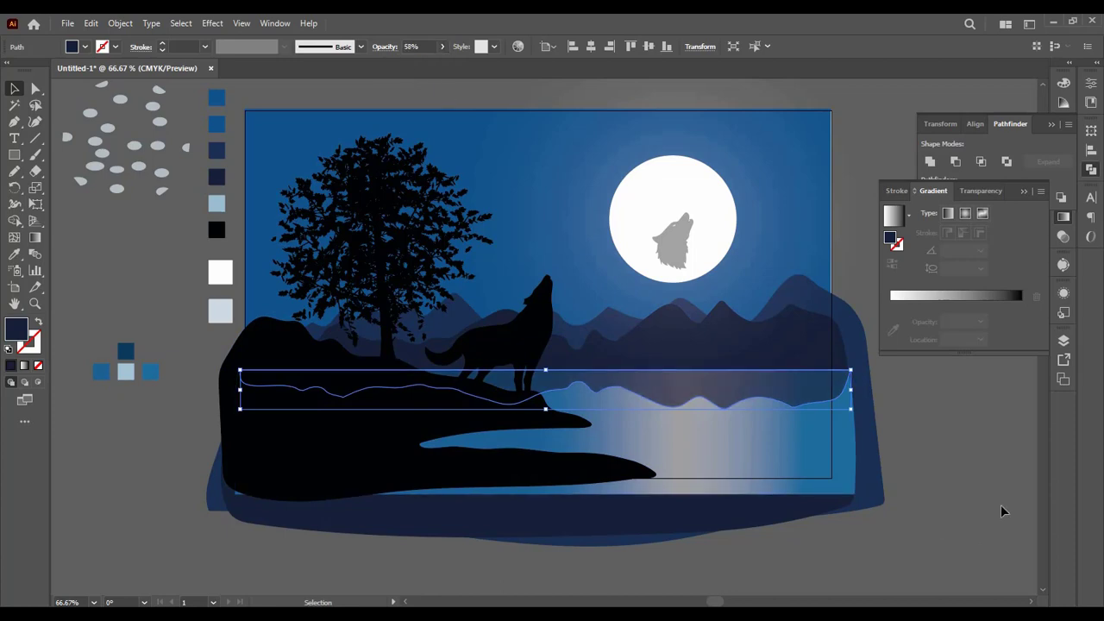
click(1003, 511)
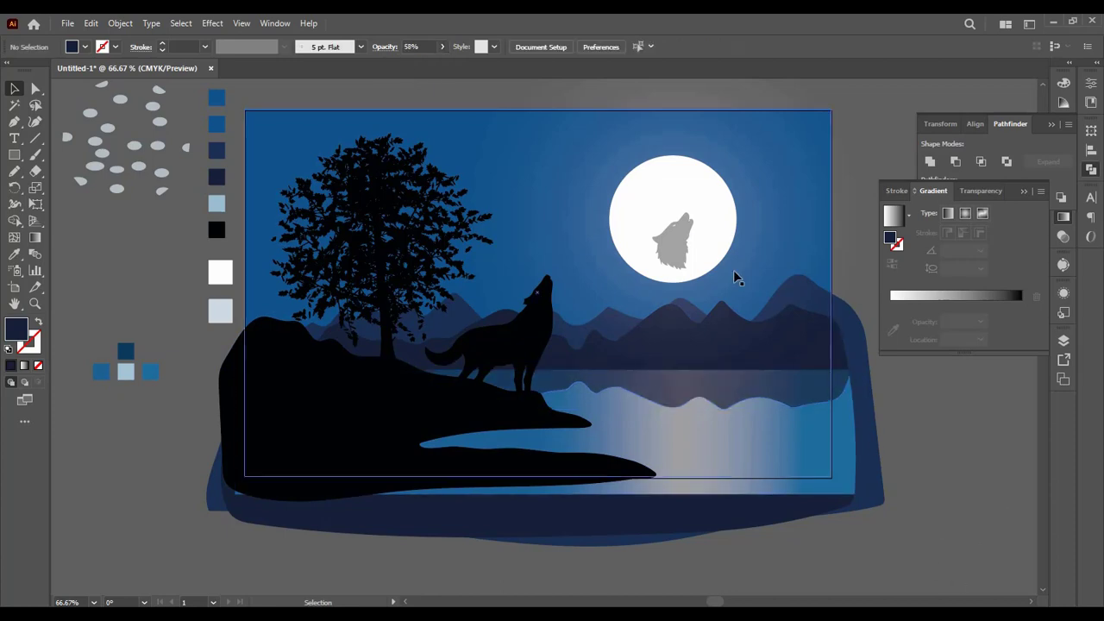
Step: Move the wolf head off the moon to the empty area outside the artboard, beyond the lake's lower right corner
drag(671, 250, 1007, 503)
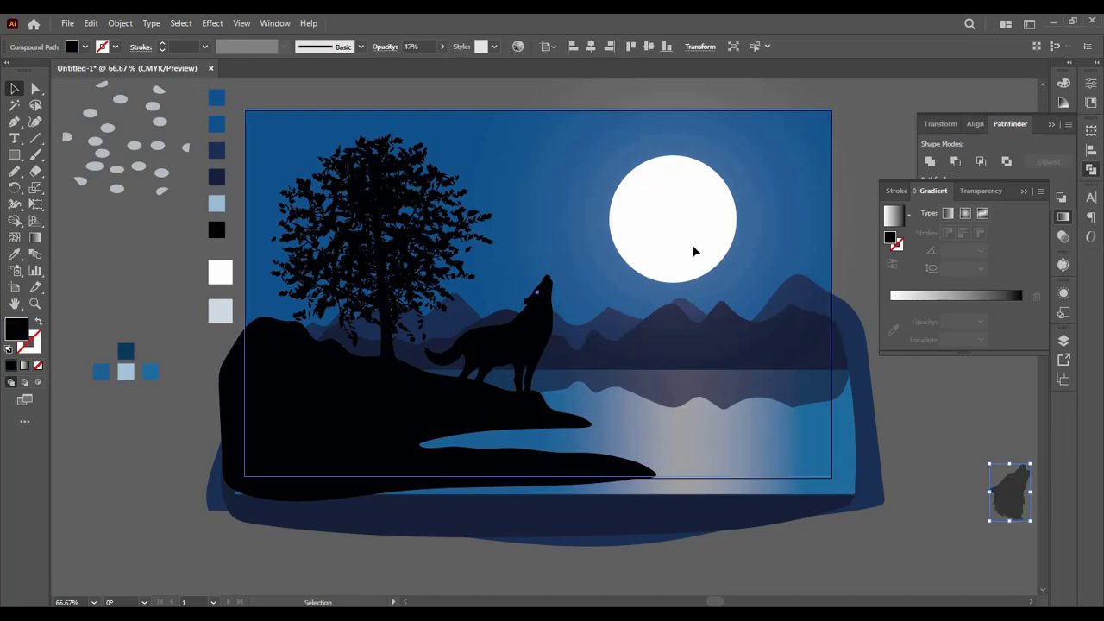
mouse_move(692, 250)
mouse_down()
mouse_move(680, 239)
mouse_move(695, 252)
mouse_up()
click(892, 558)
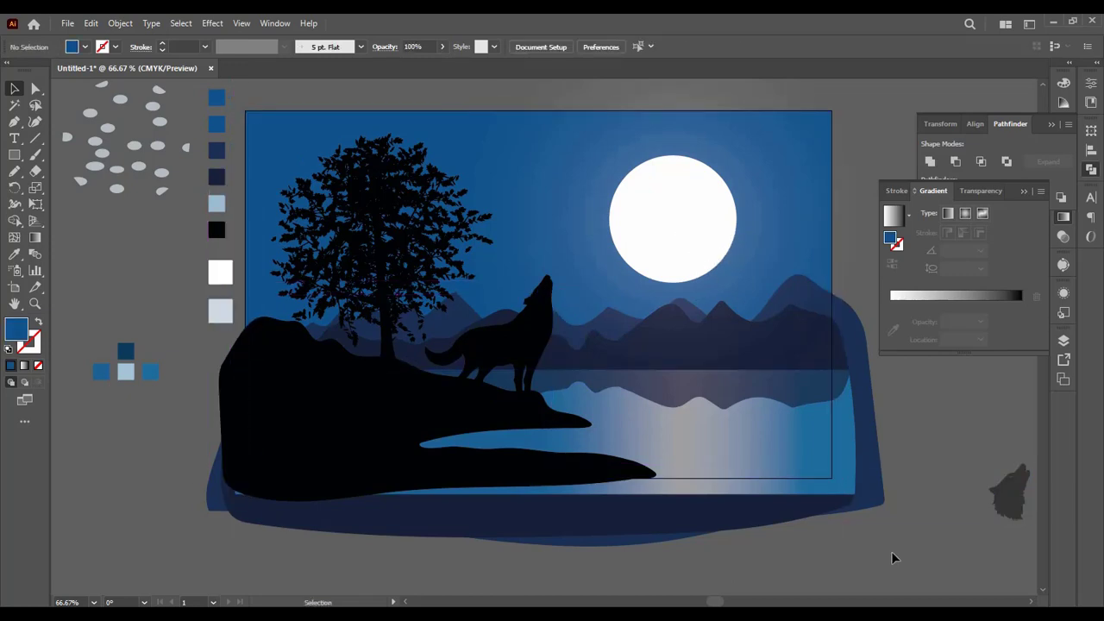
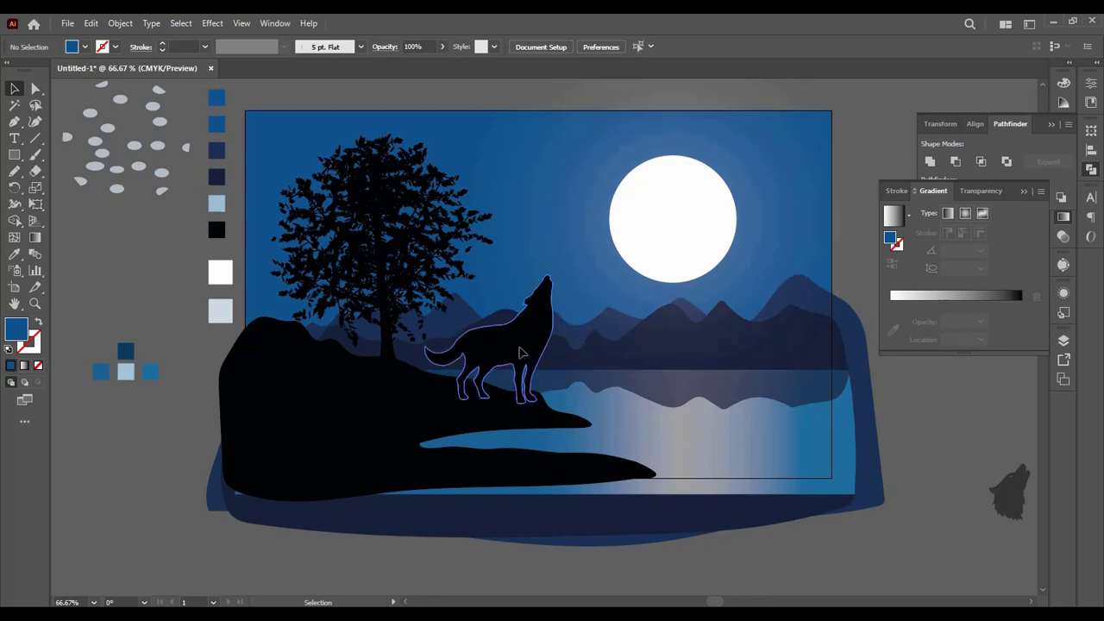
Step: Move the howling wolf slightly down and right so its paws sink into the black hill, and deselect it
mouse_move(522, 339)
mouse_down()
mouse_move(666, 281)
mouse_move(703, 255)
mouse_move(708, 223)
mouse_move(695, 320)
mouse_move(656, 365)
mouse_move(506, 393)
mouse_move(480, 371)
mouse_move(535, 357)
mouse_move(522, 357)
mouse_up()
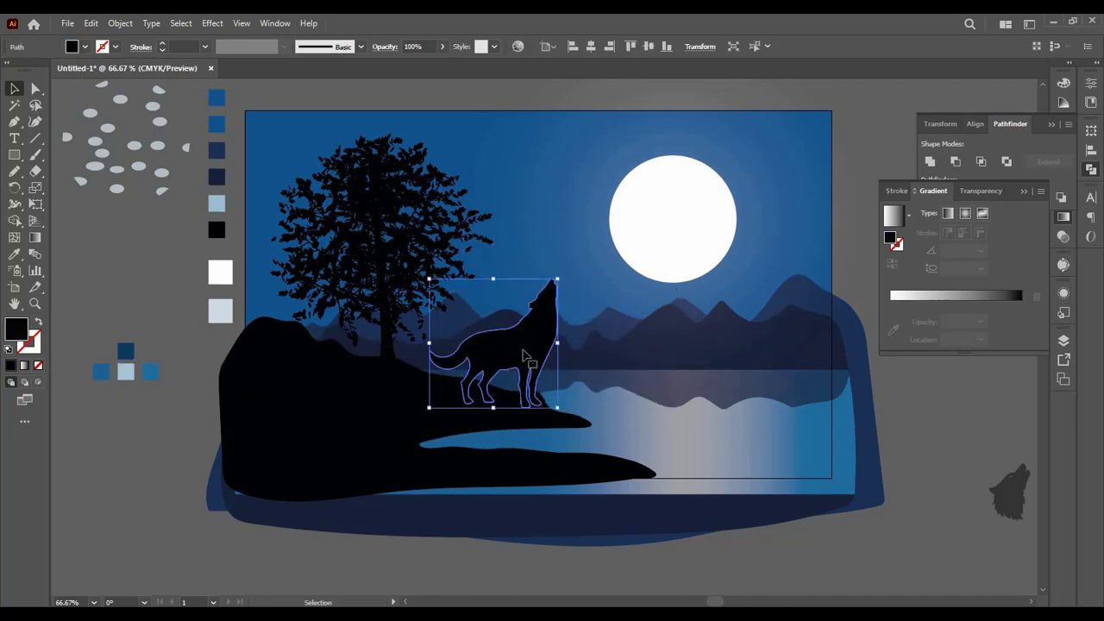
click(937, 561)
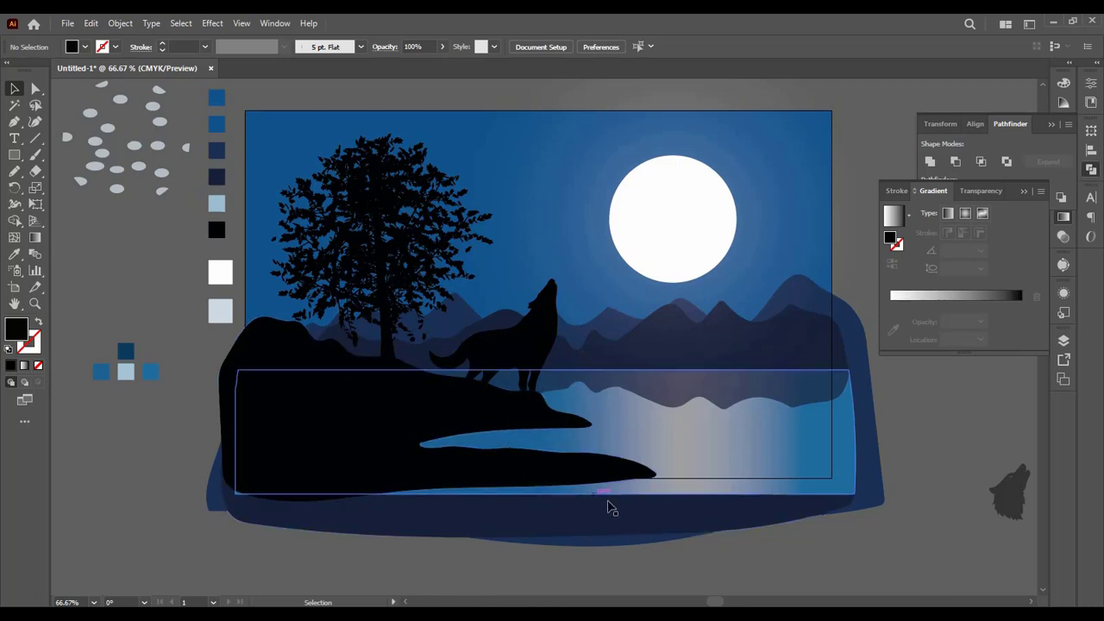
click(35, 138)
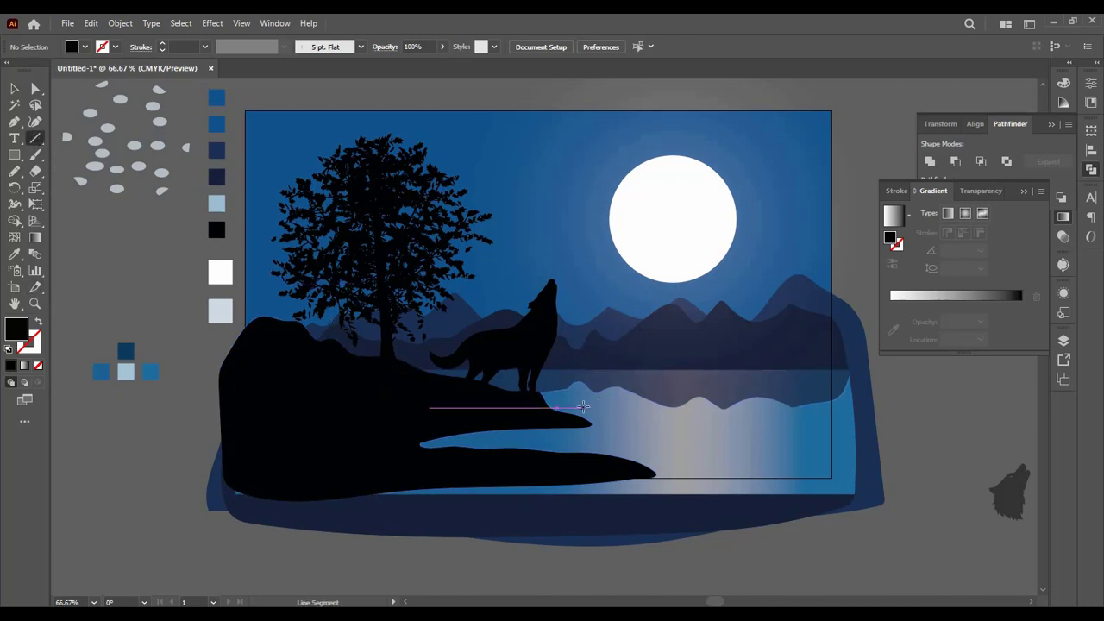
drag(579, 401, 684, 417)
key(ctrl+z)
key(ctrl+z)
key(ctrl+z)
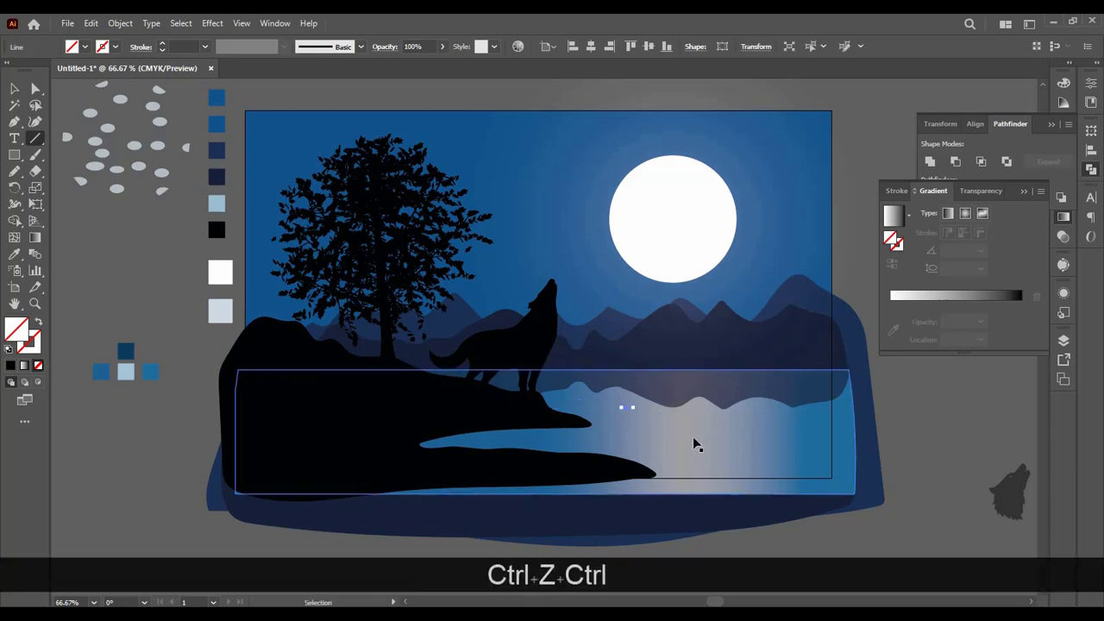
Step: Draw about two dozen short, scattered, mostly horizontal ripple lines in the empty area below the artboard using the Line Segment tool
scroll(694, 437, down, 5)
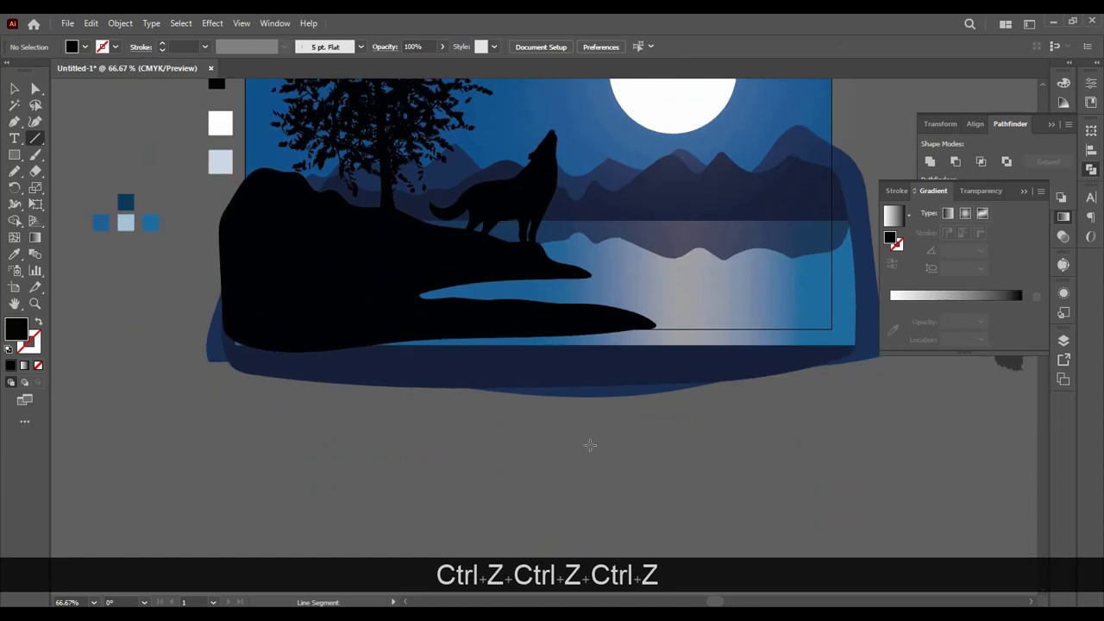
mouse_move(552, 441)
mouse_down()
mouse_move(797, 433)
mouse_move(835, 448)
mouse_up()
drag(769, 484, 799, 483)
drag(674, 506, 728, 504)
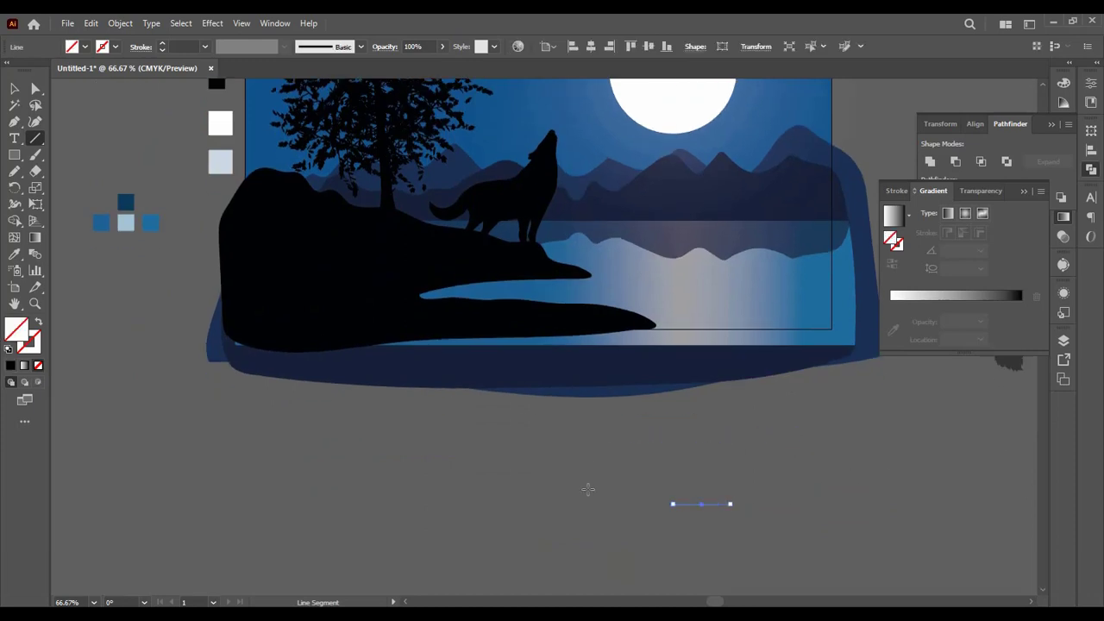
drag(589, 489, 625, 490)
drag(669, 483, 705, 479)
drag(708, 469, 739, 469)
drag(739, 451, 757, 448)
drag(606, 469, 651, 468)
drag(559, 456, 584, 451)
drag(513, 434, 552, 441)
mouse_move(485, 468)
mouse_down()
mouse_move(538, 476)
mouse_move(569, 504)
mouse_up()
drag(557, 515, 607, 520)
drag(636, 523, 674, 522)
mouse_move(696, 517)
mouse_down()
mouse_move(860, 489)
mouse_move(891, 504)
mouse_up()
drag(845, 531, 878, 532)
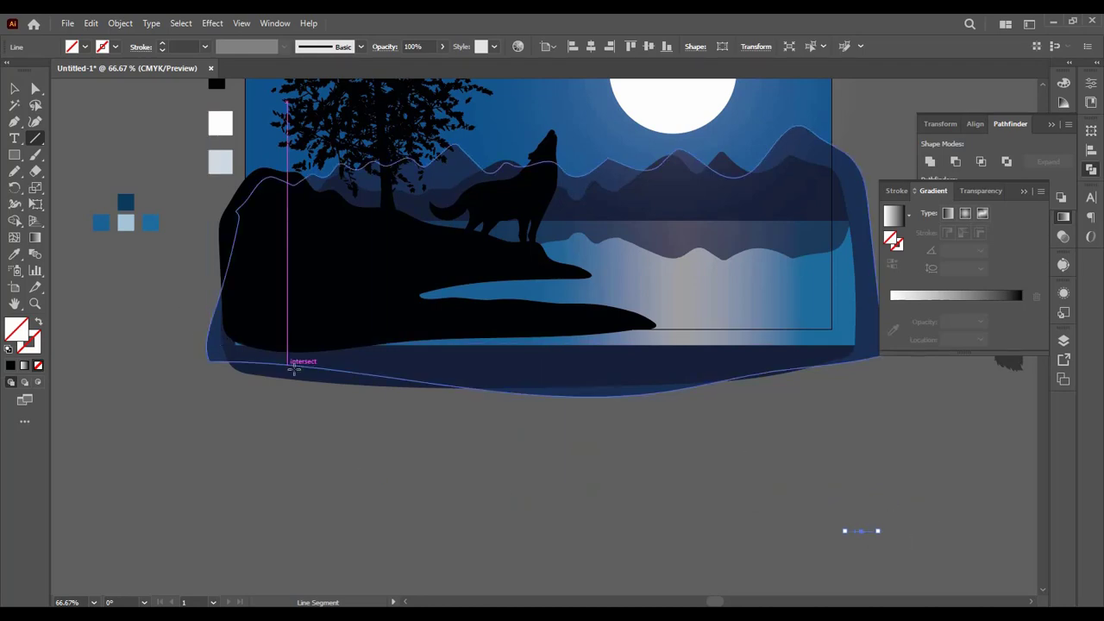
Step: Select all the ripple lines below the artboard and sample the white swatch as their color
key(v)
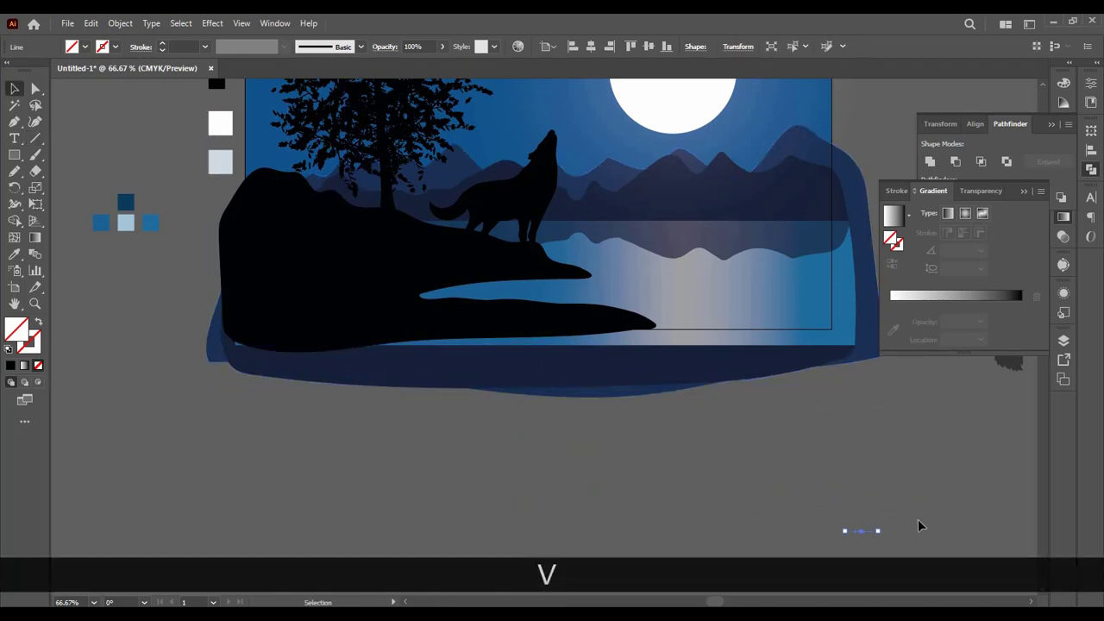
key(ctrl+a)
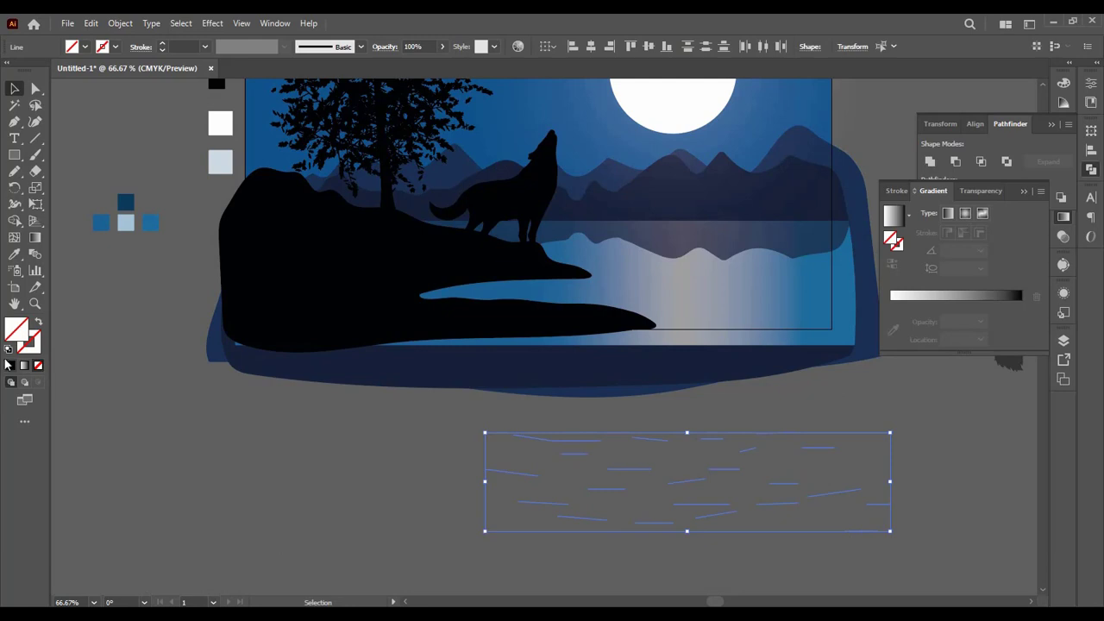
scroll(90, 360, up, 1)
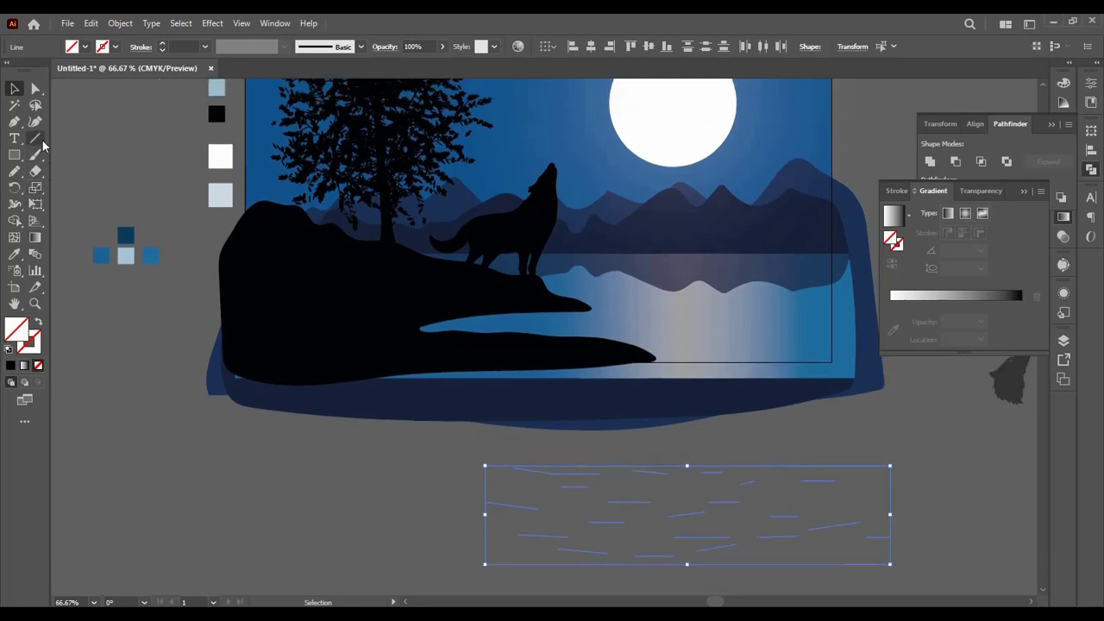
click(14, 253)
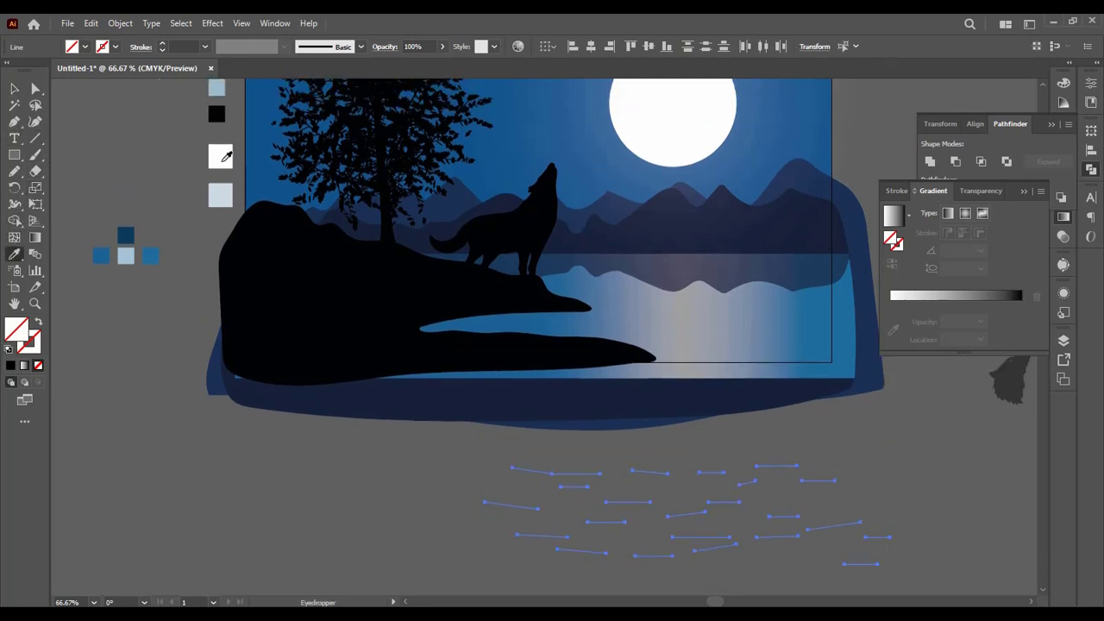
click(223, 158)
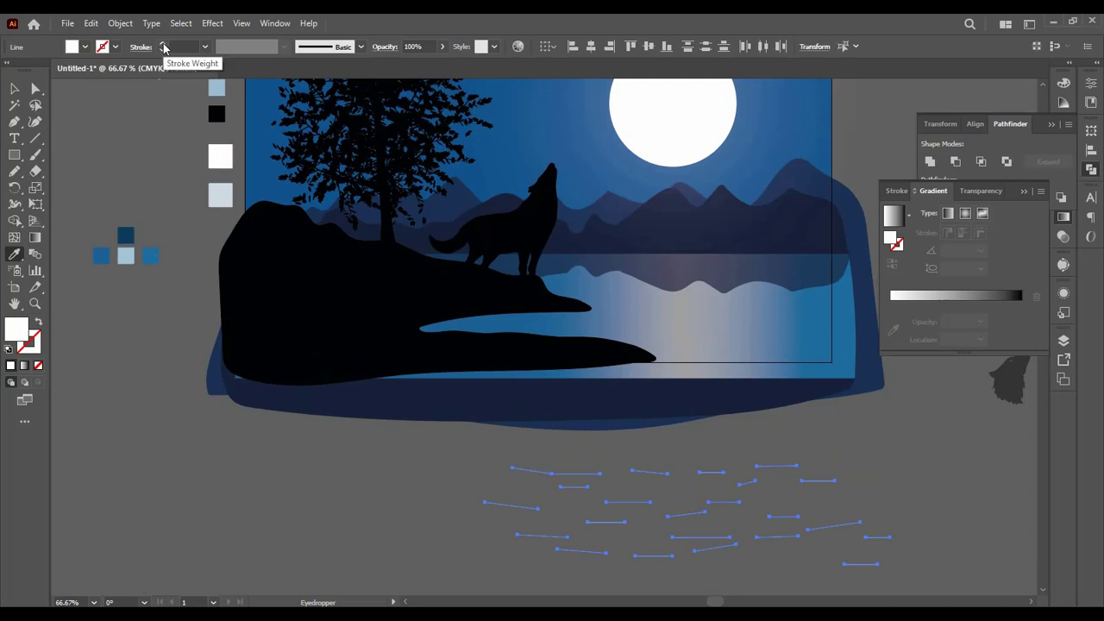
click(361, 47)
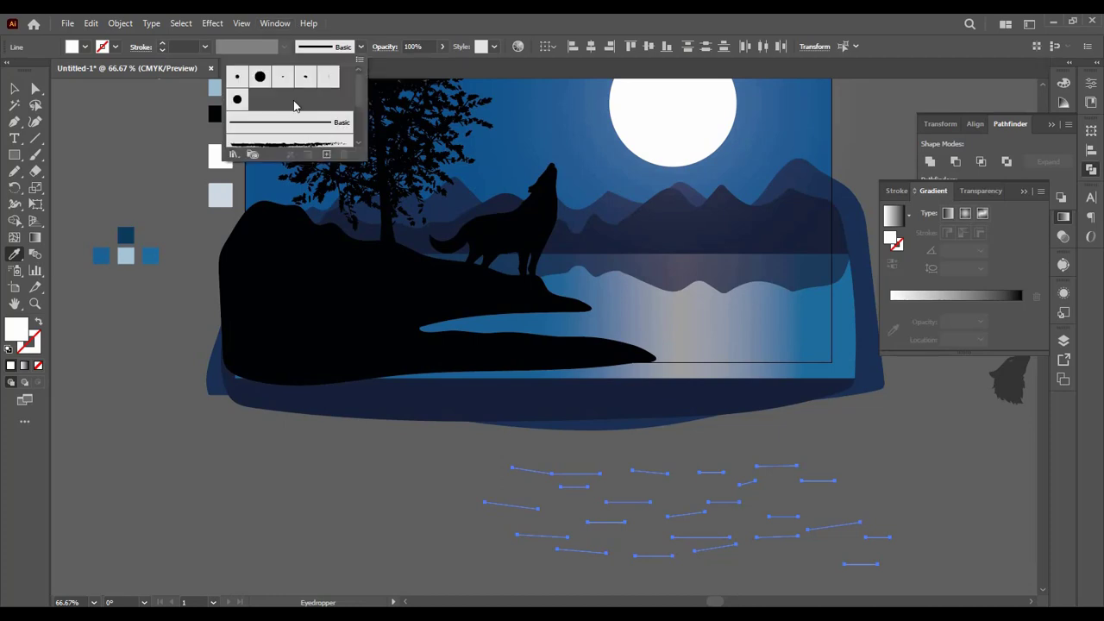
click(360, 47)
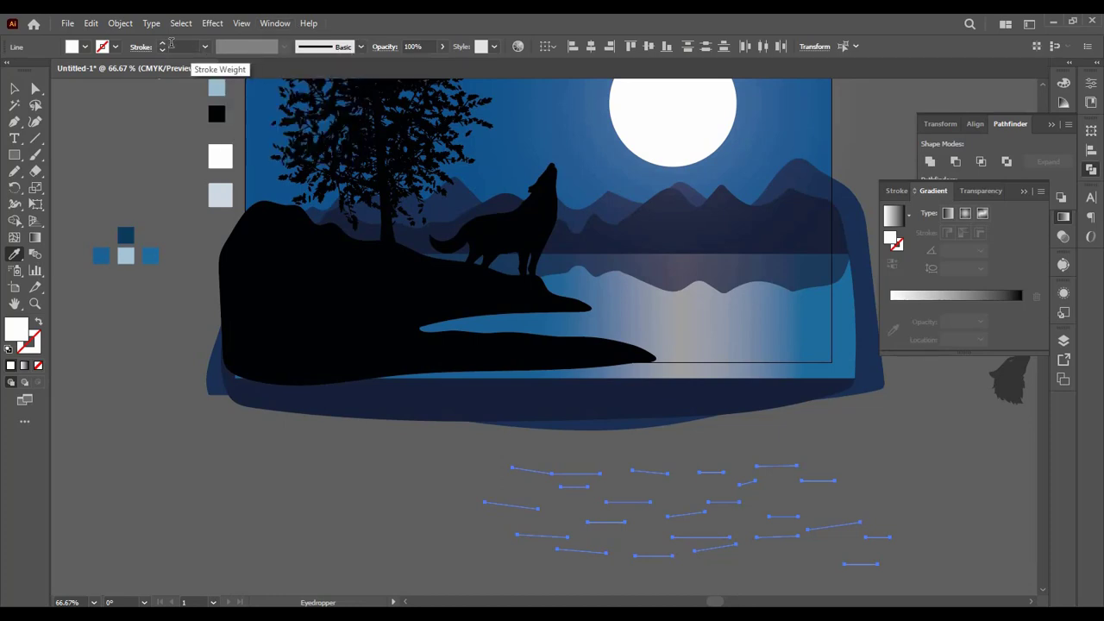
Step: Give the ripple lines a 0.75 pt stroke with the wavy double-bulge variable width profile
click(163, 44)
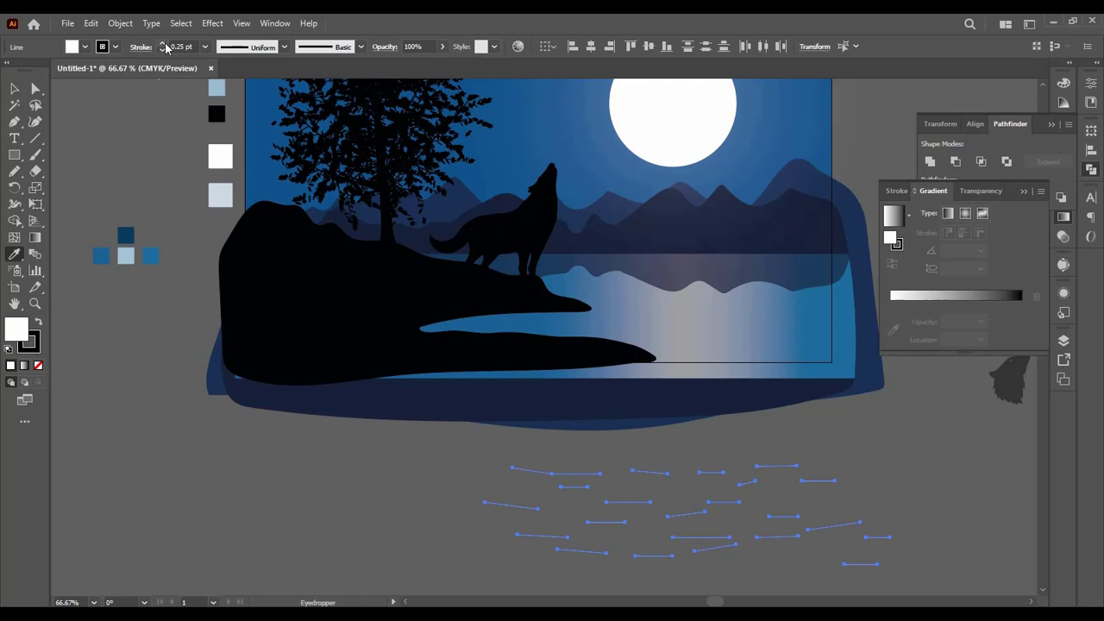
click(284, 47)
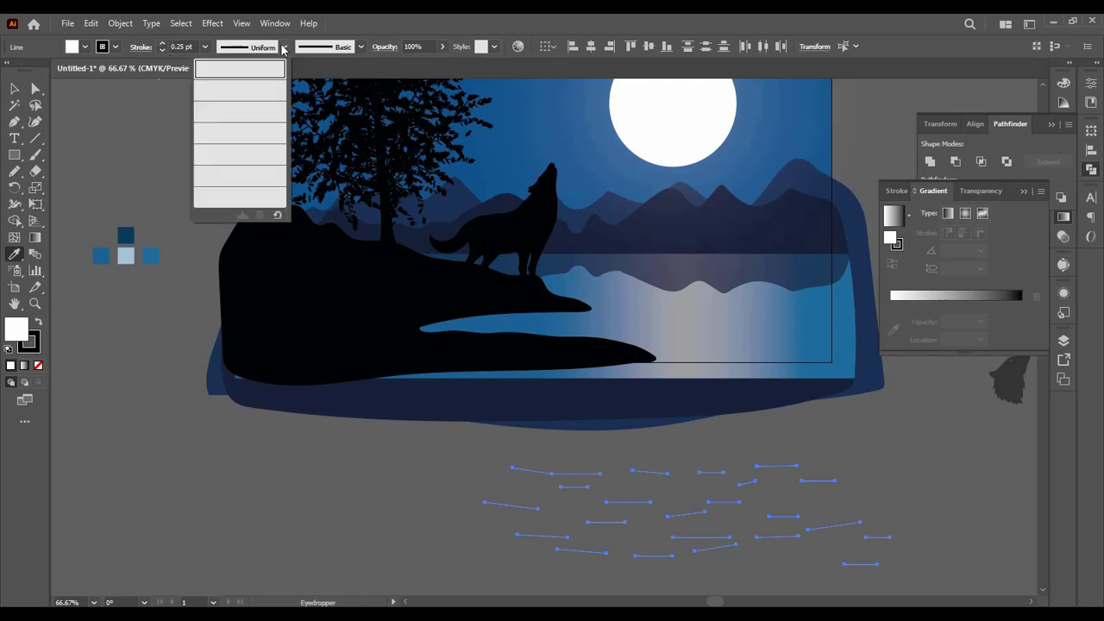
click(256, 112)
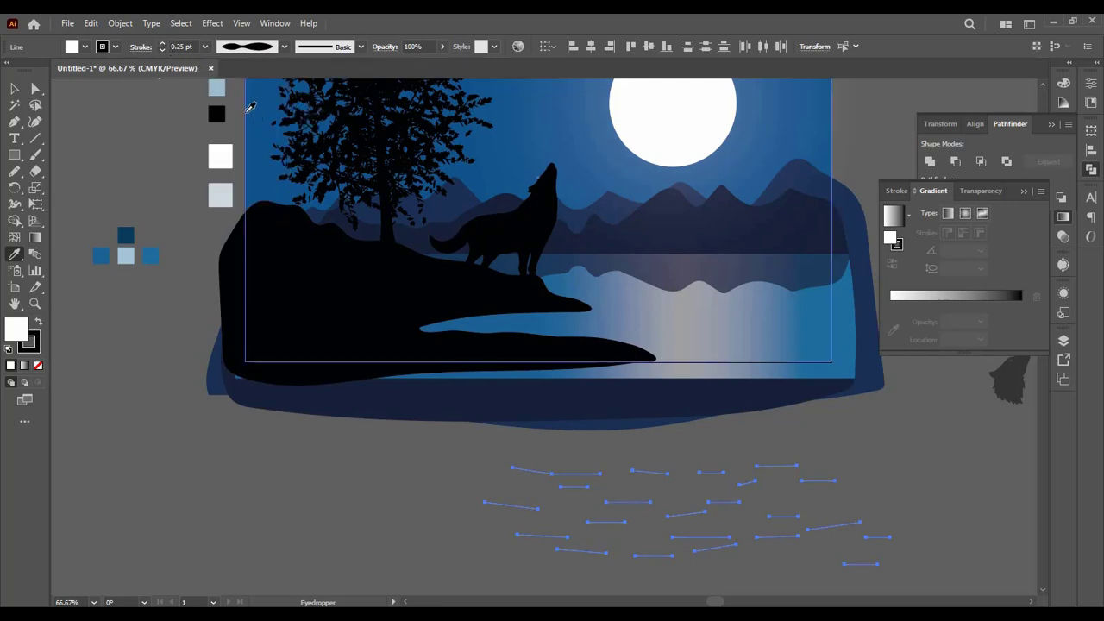
click(163, 43)
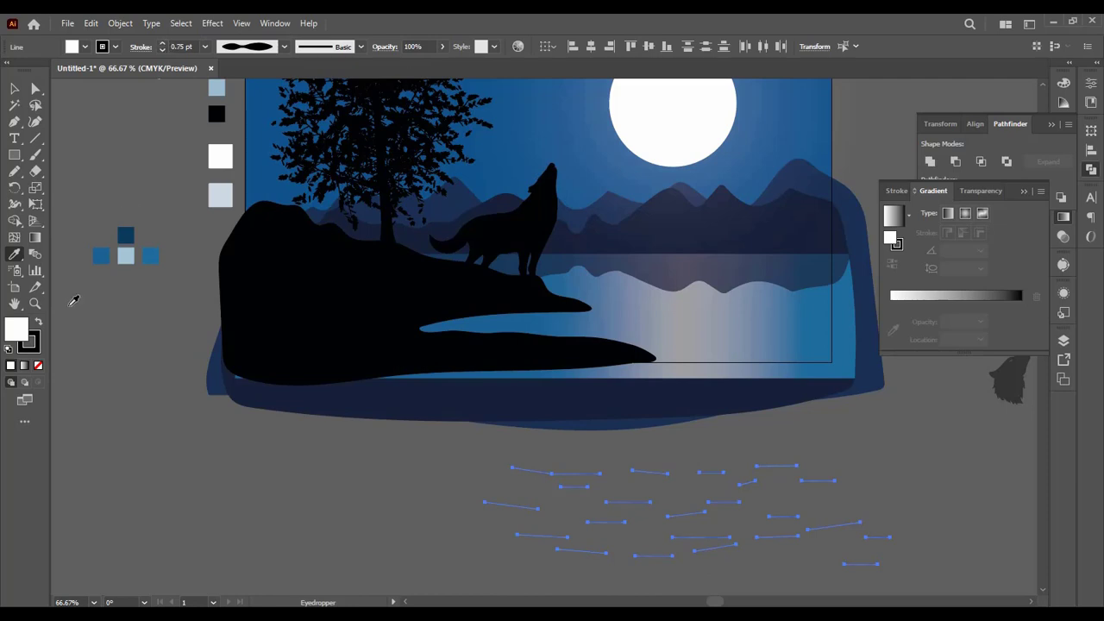
Step: Swap the ripple lines' fill and stroke so the stroke is white, remove the fill, and set the stroke weight to 2 pt
click(39, 322)
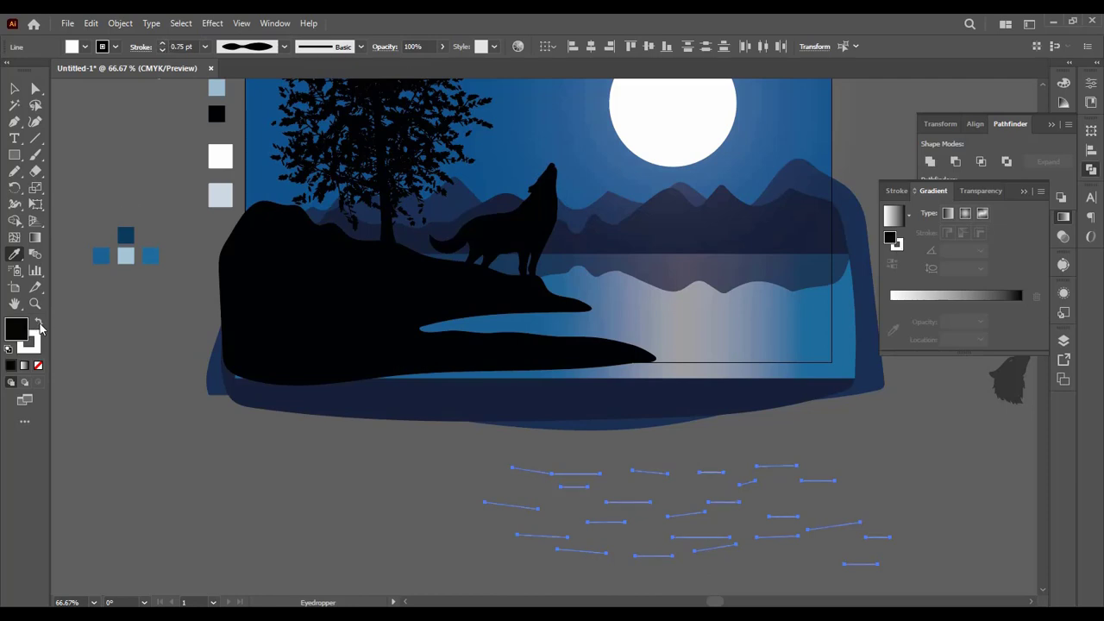
click(39, 367)
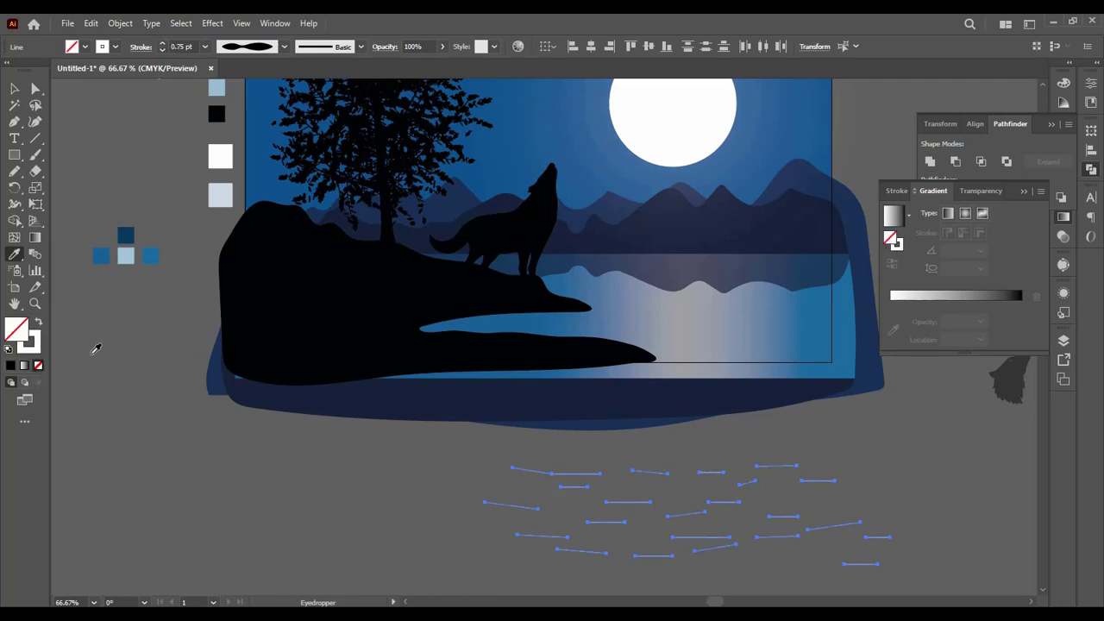
click(164, 48)
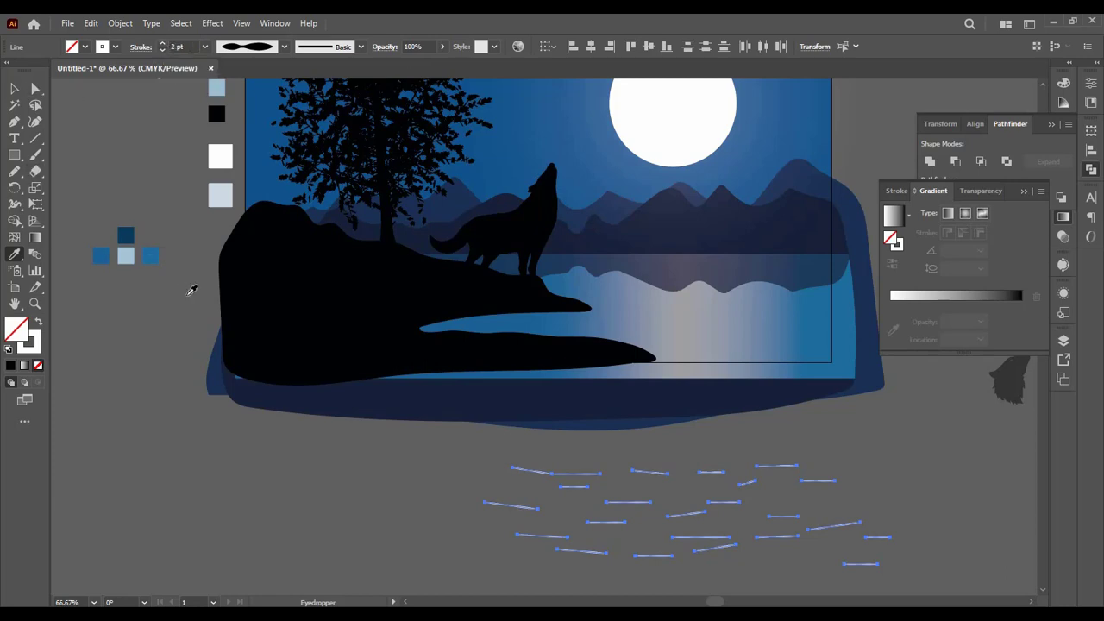
Step: Group the ripple lines, undo the accidental color sampling, and deselect the group
key(ctrl+g)
click(333, 468)
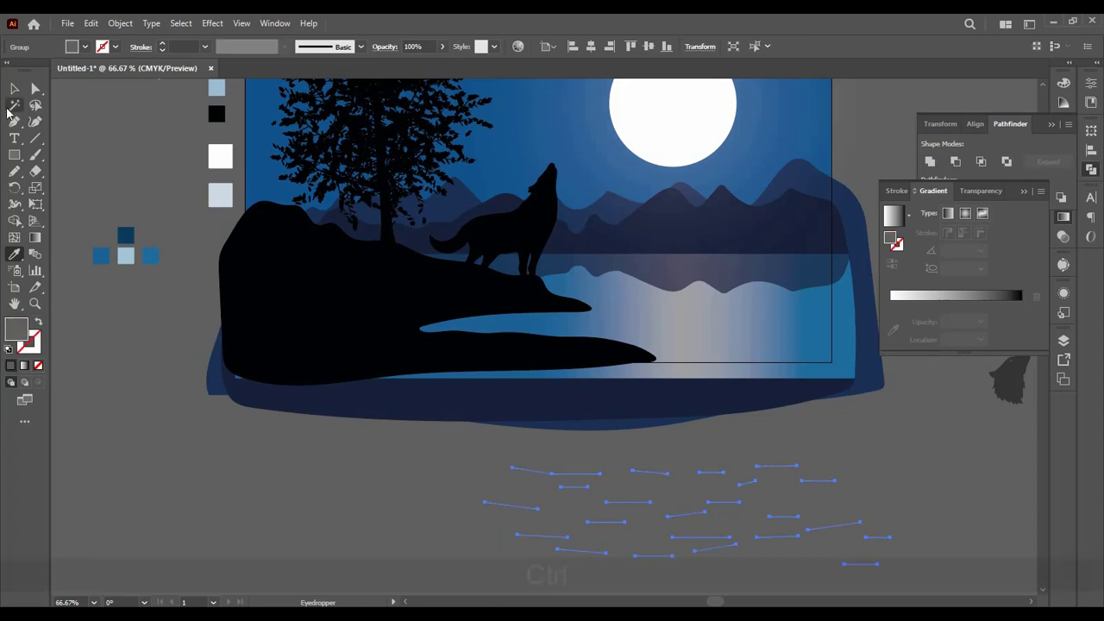
key(ctrl+z)
key(ctrl+z)
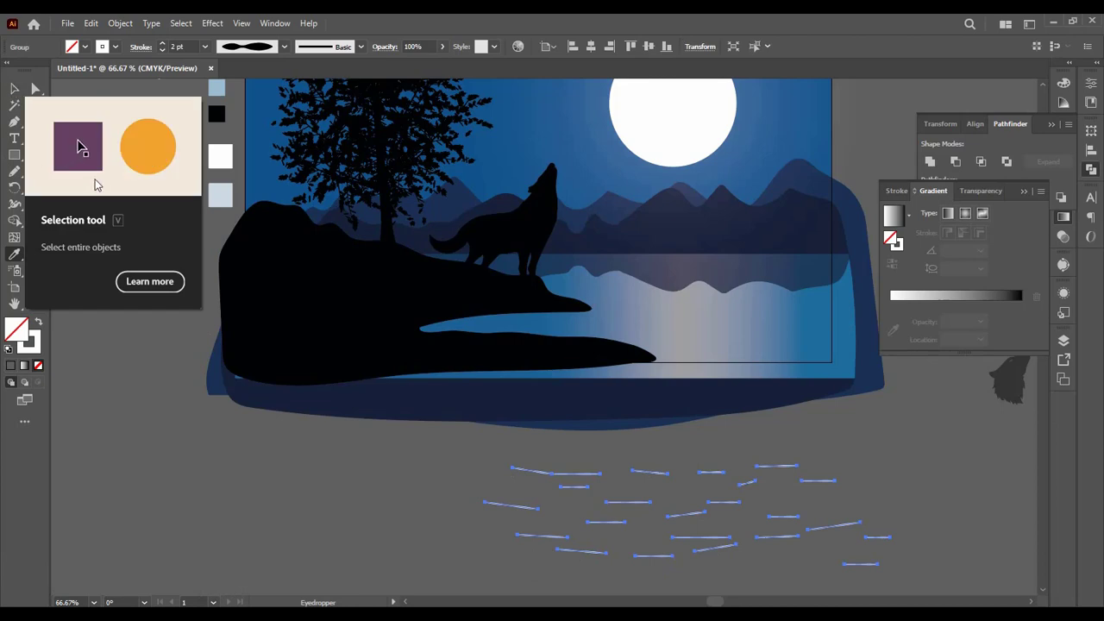
click(13, 89)
click(81, 121)
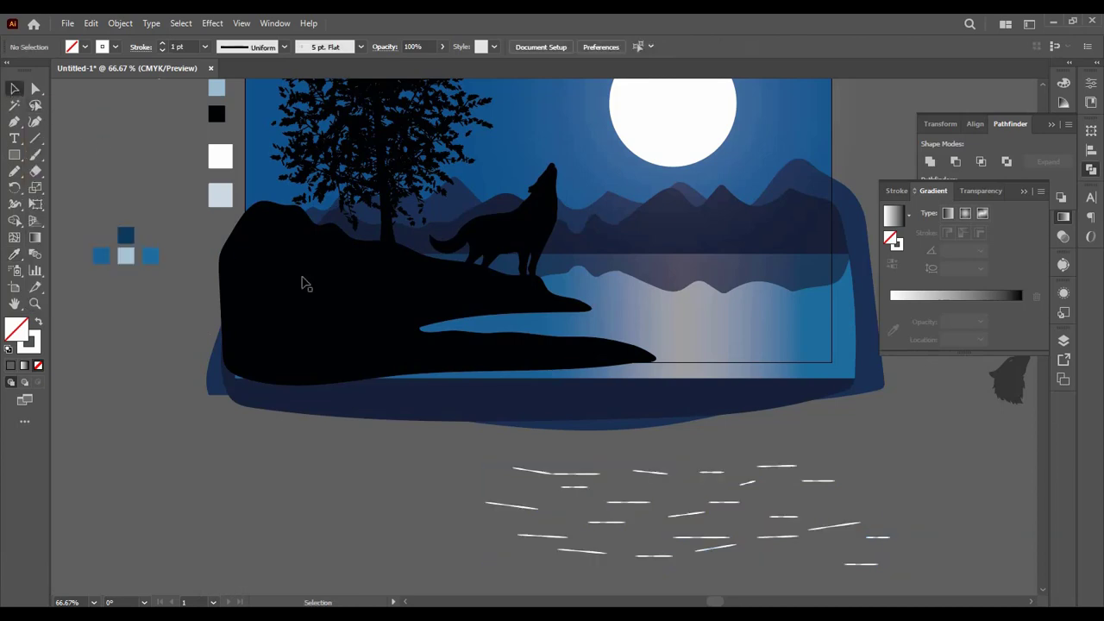
Step: Move the ripple group onto the lake and scale it to about half size over the moonlit water
click(576, 481)
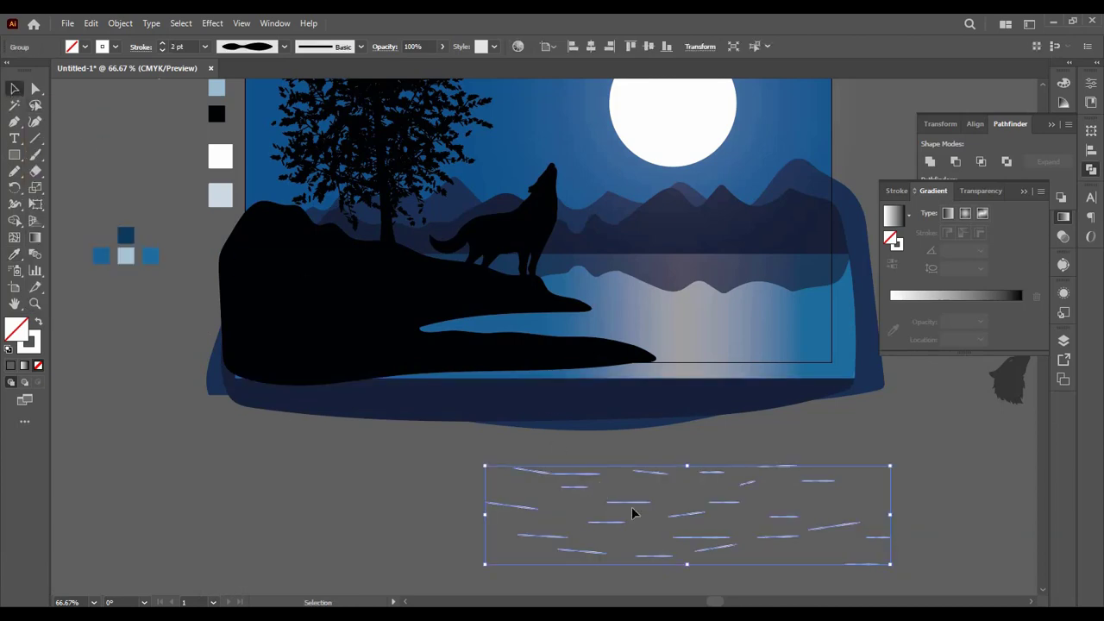
drag(630, 508, 622, 303)
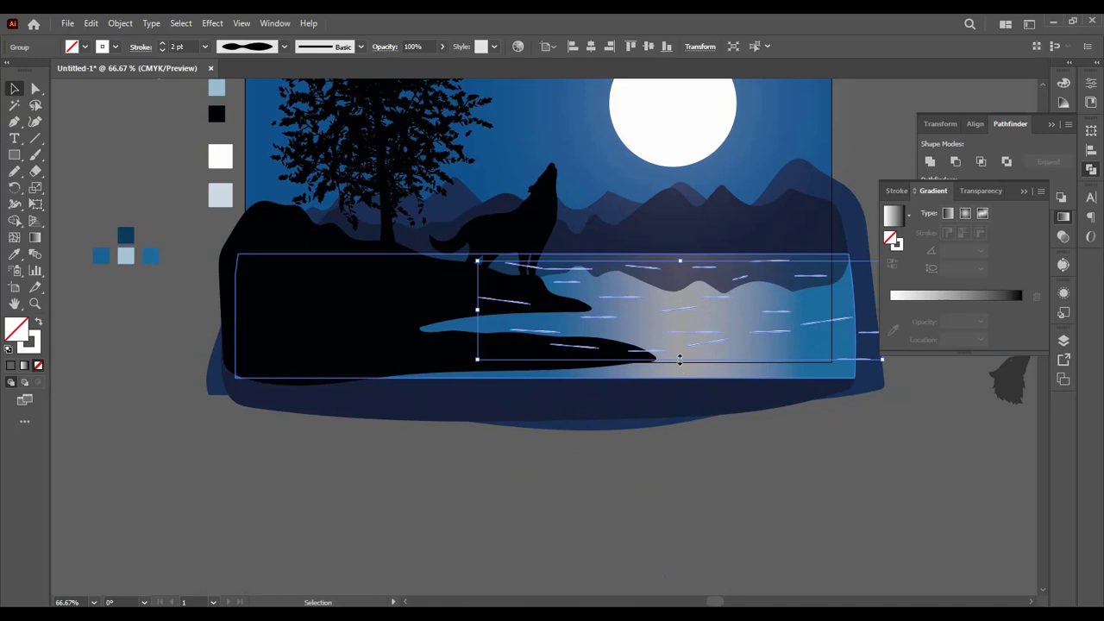
drag(679, 358, 716, 298)
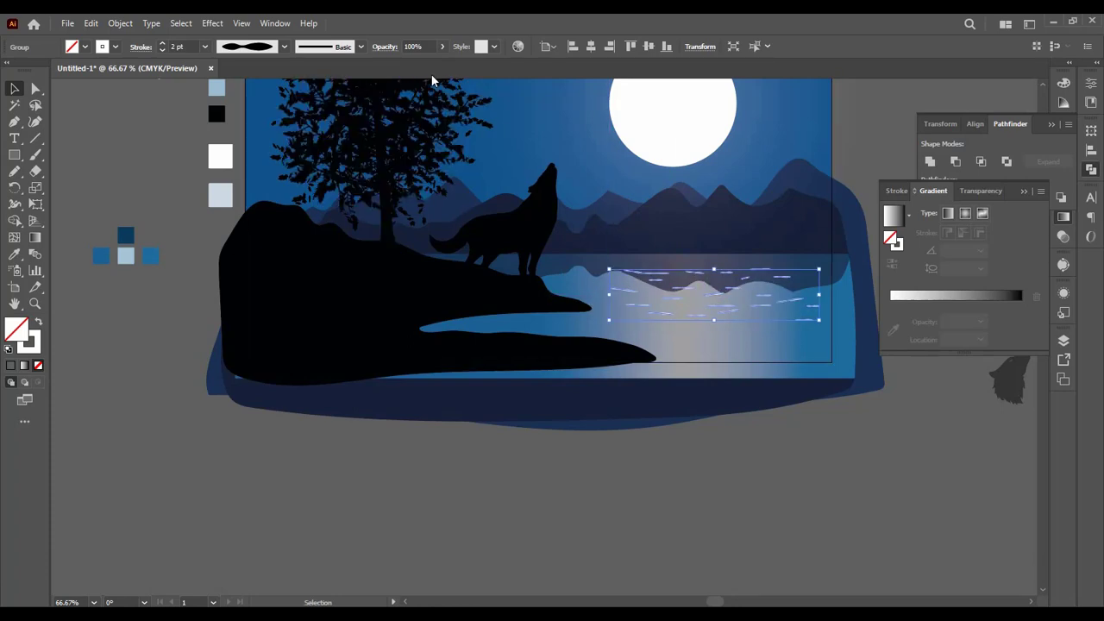
Step: Reduce the ripple group's opacity to 2% and deselect it
click(441, 47)
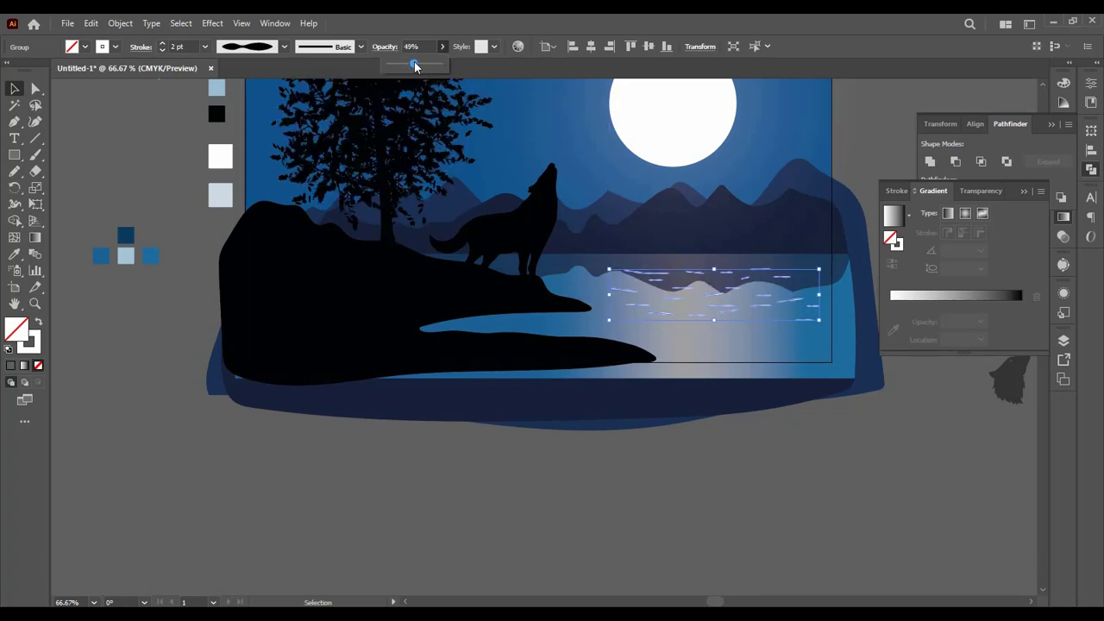
click(802, 499)
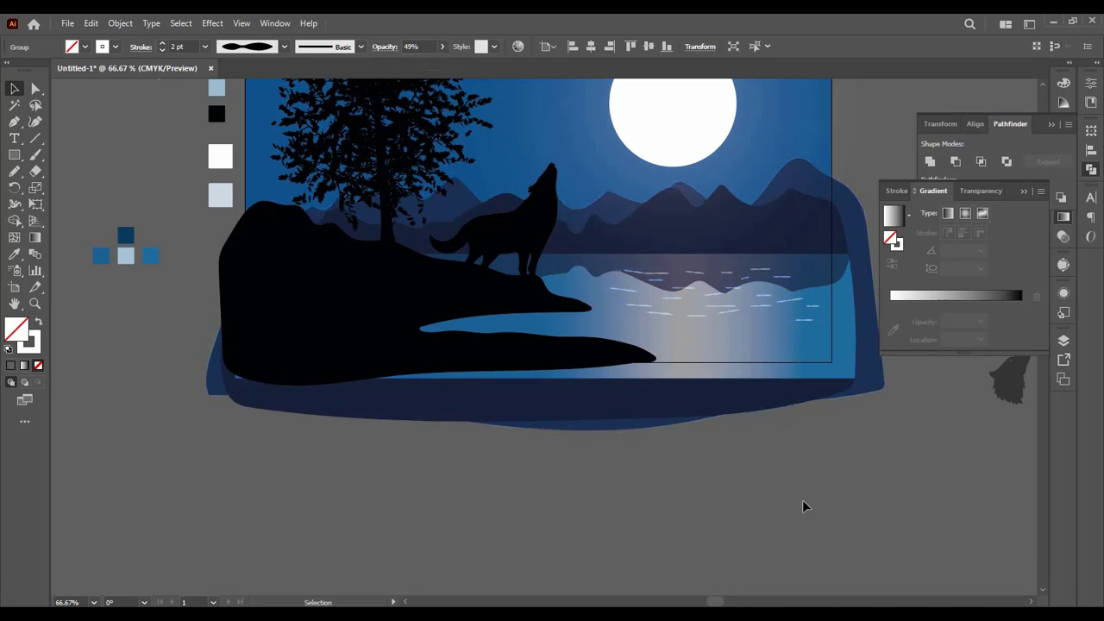
scroll(804, 507, up, 1)
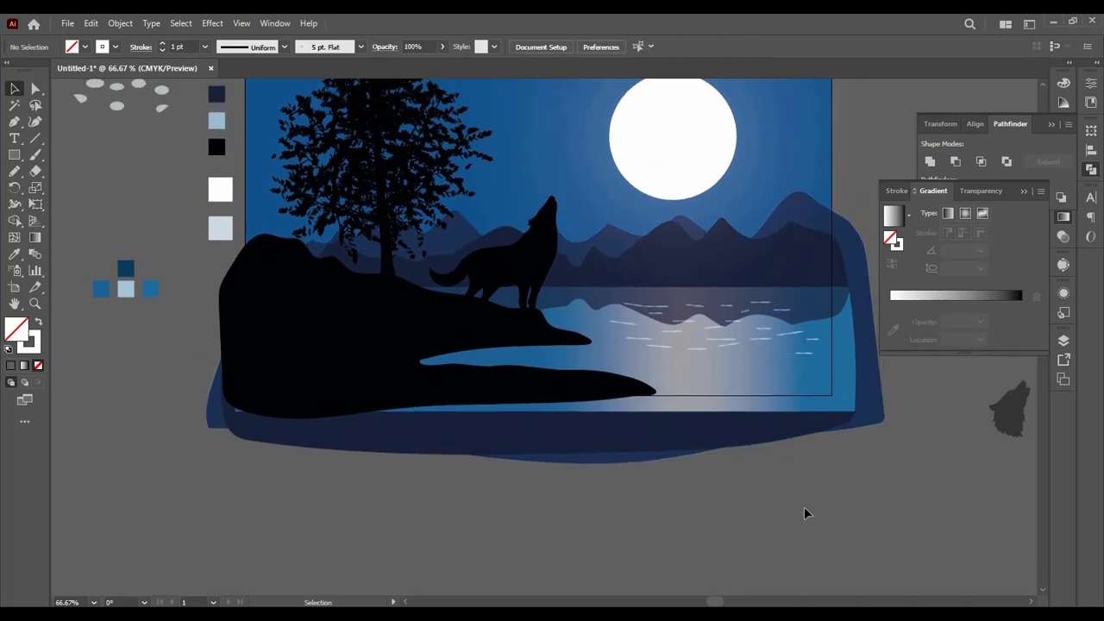
click(720, 347)
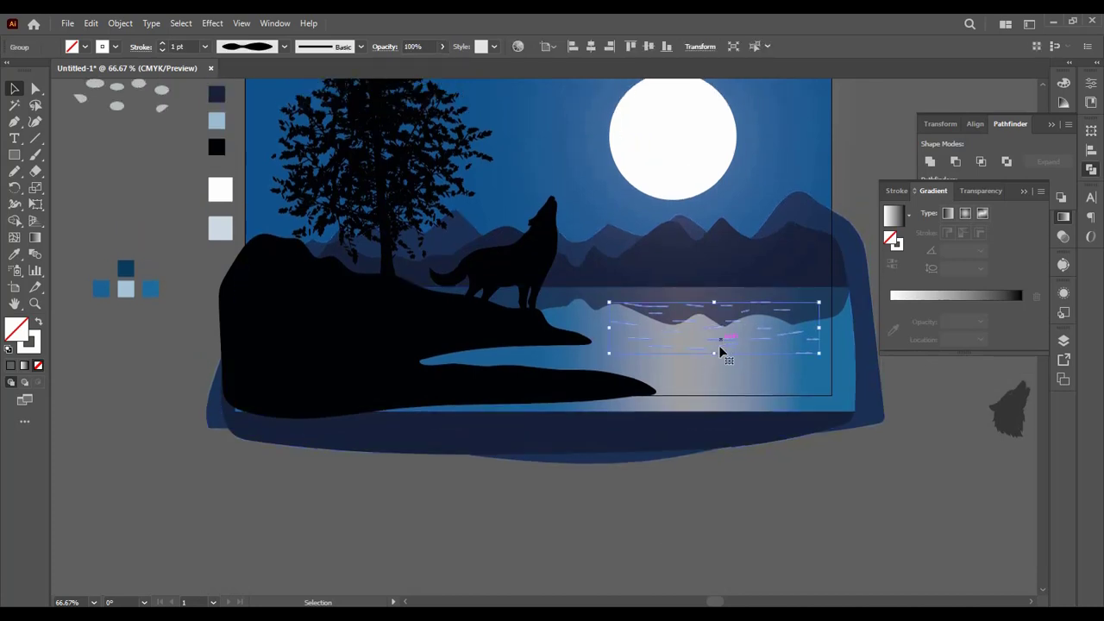
click(443, 48)
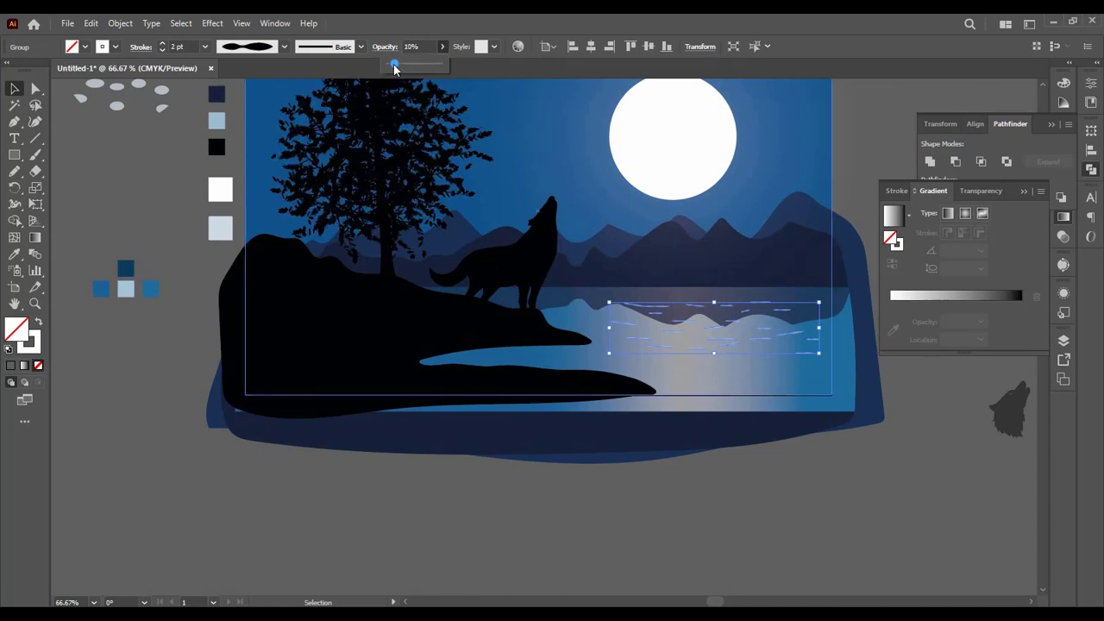
click(821, 477)
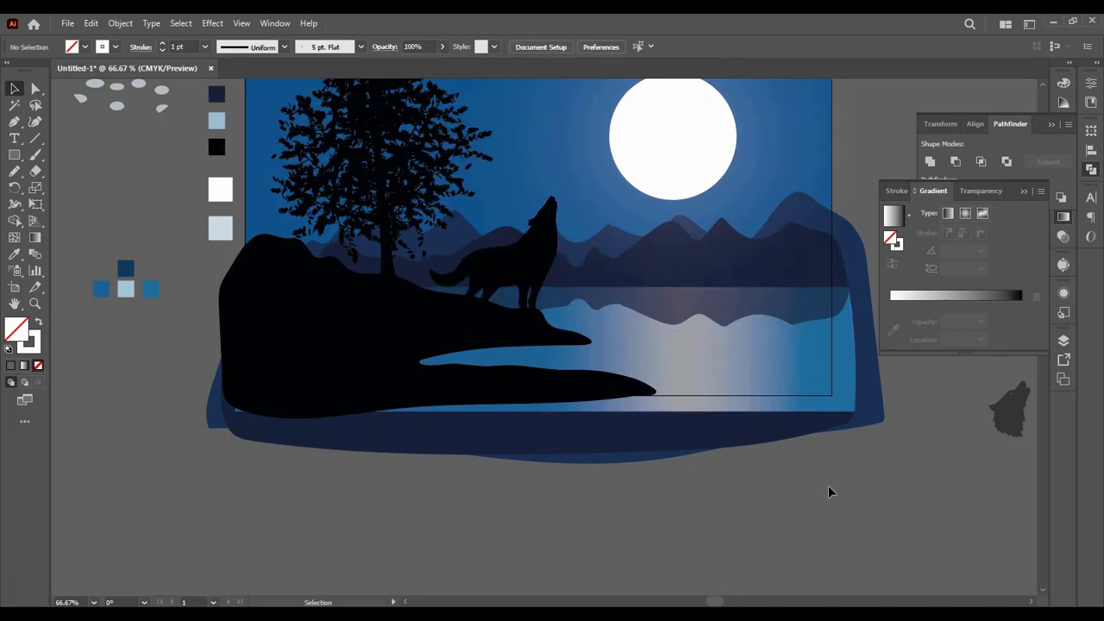
Step: Select the ripple group on the lake, raise its opacity to 32%, and deselect it
click(750, 352)
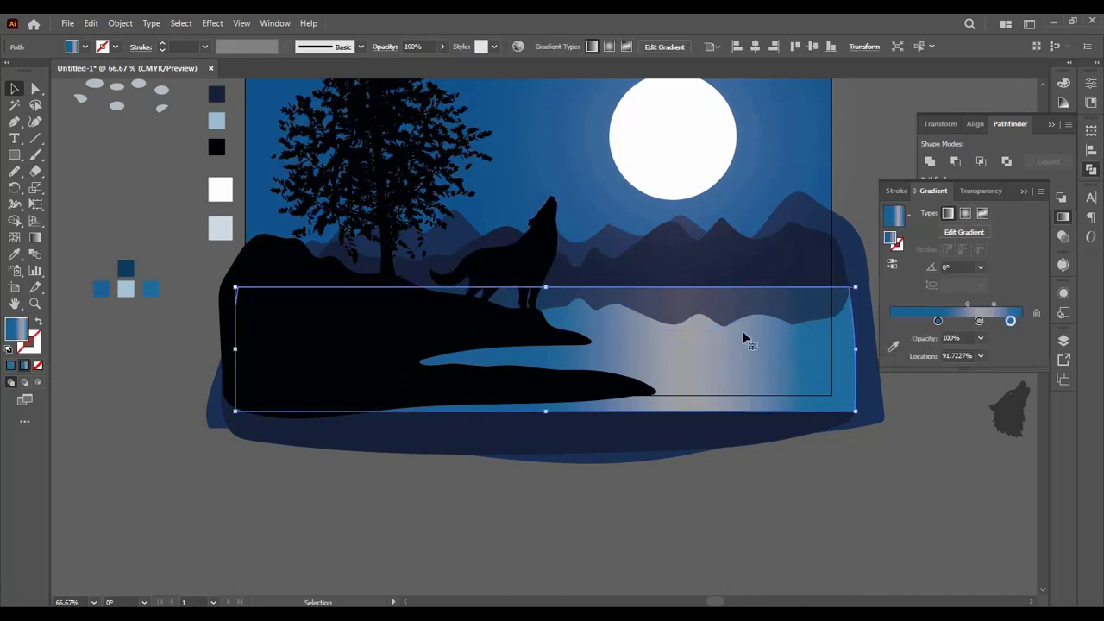
click(779, 338)
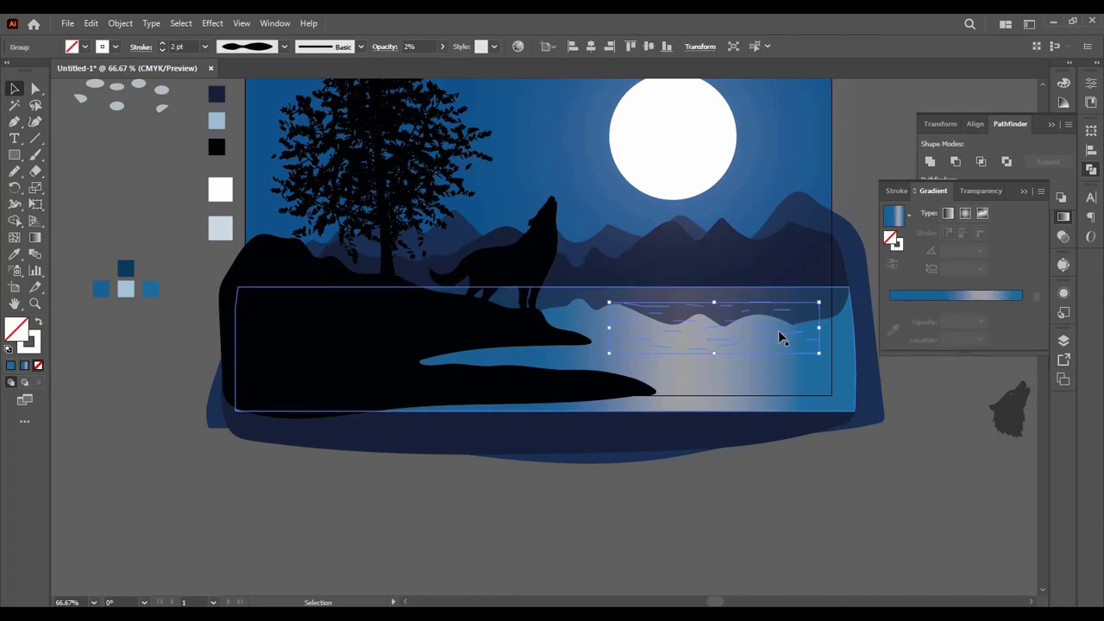
click(779, 332)
click(782, 334)
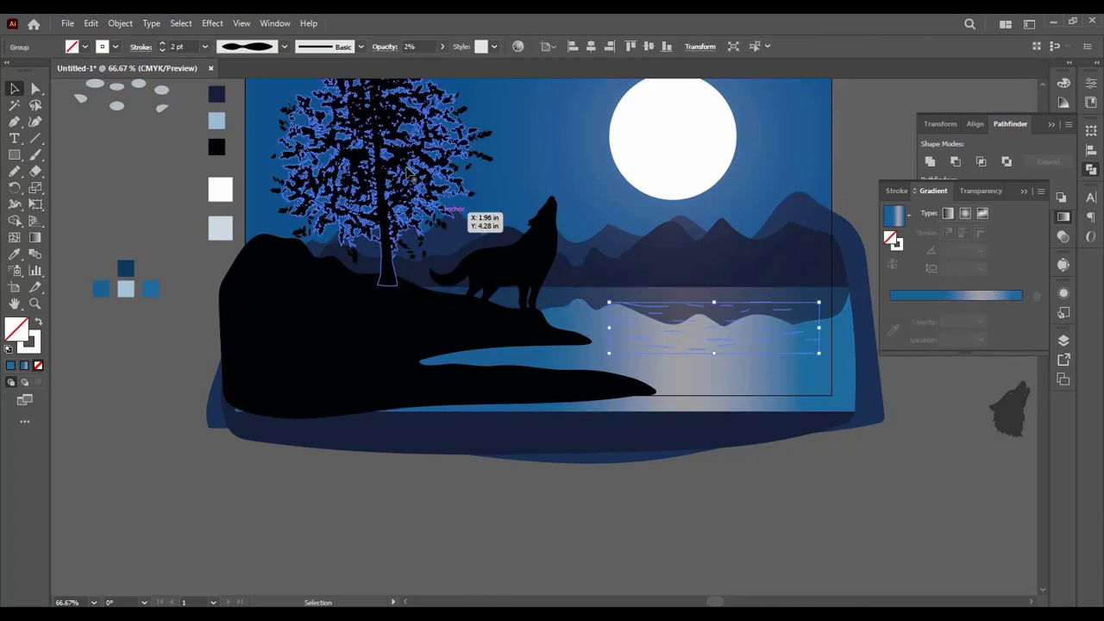
scroll(423, 45, up, 2)
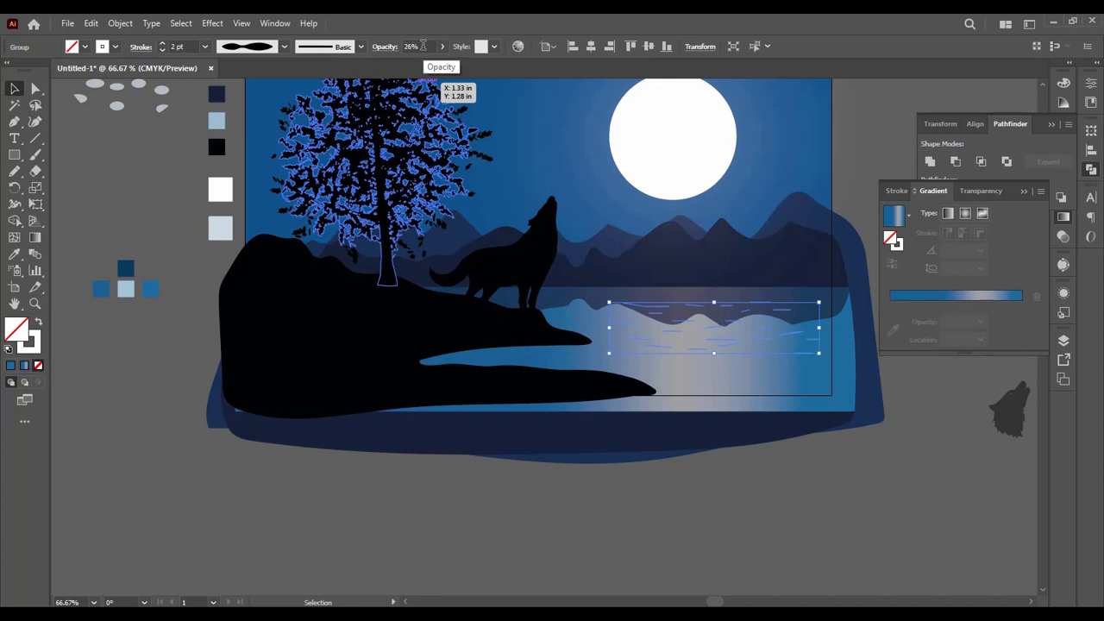
click(865, 585)
Step: Lower the ripple group below the ridge reflection, flatten it vertically, and shift it slightly toward the shoreline
drag(727, 338, 740, 373)
mouse_move(727, 333)
mouse_down()
mouse_move(738, 367)
mouse_move(723, 352)
mouse_up()
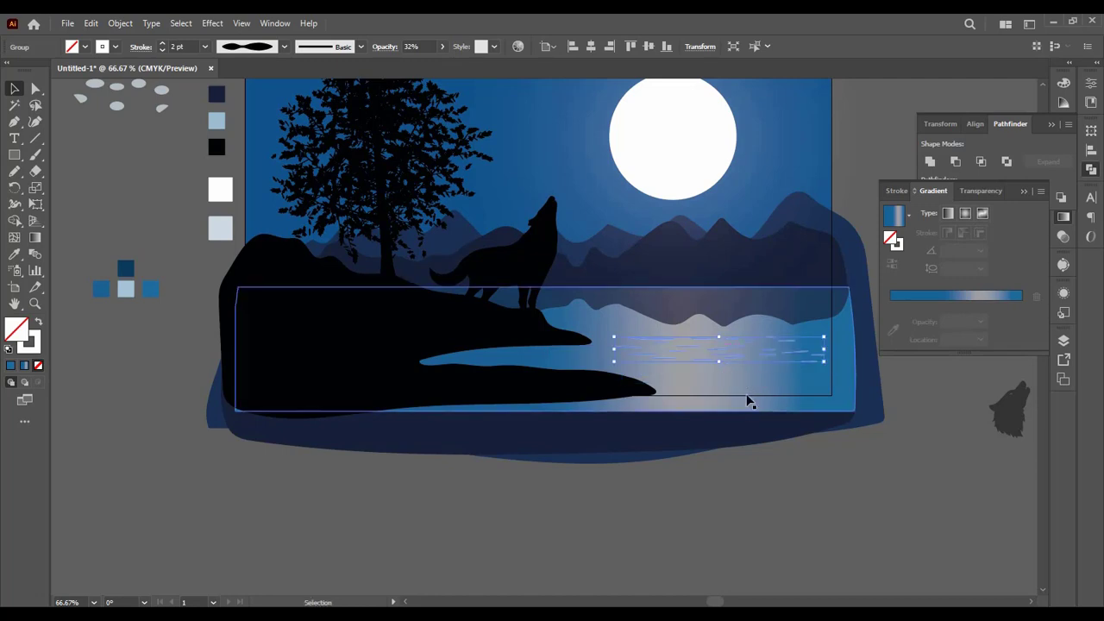
click(851, 527)
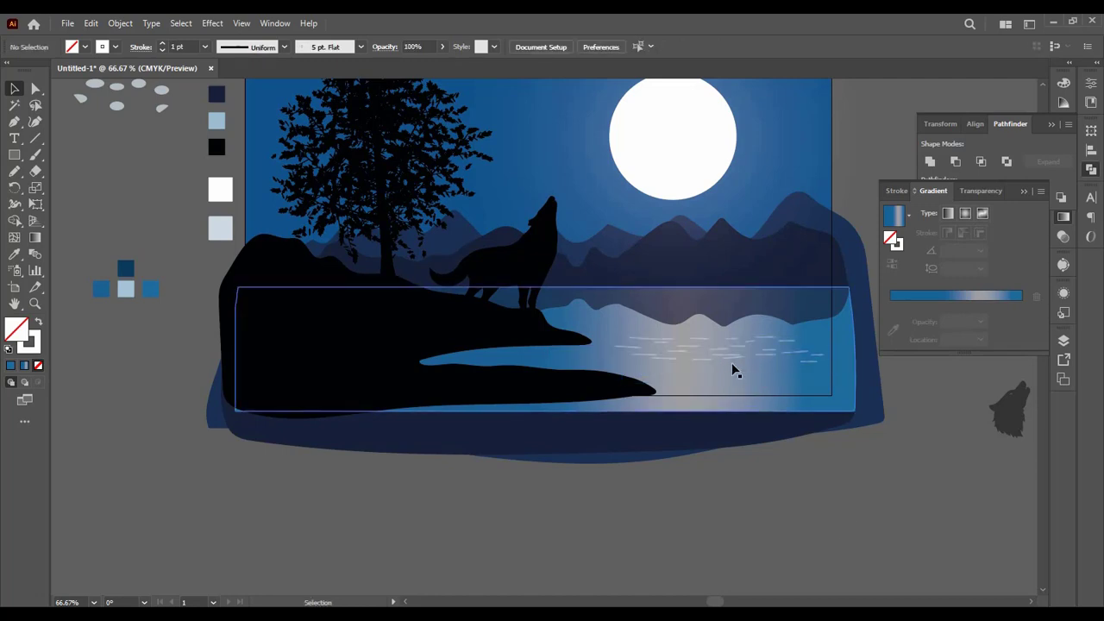
drag(693, 341, 675, 344)
Step: Nudge the ridge reflection on the lake and fill it with the sampled dark blue palette swatch
click(730, 325)
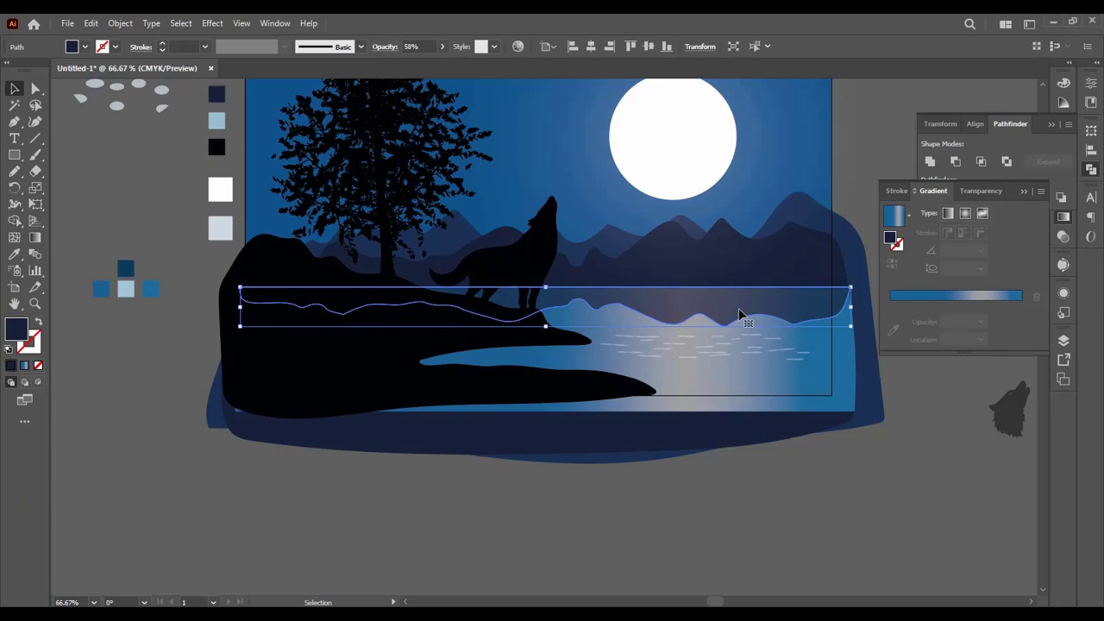
mouse_move(787, 310)
mouse_down()
mouse_move(764, 424)
mouse_move(742, 207)
mouse_move(759, 320)
mouse_move(766, 305)
mouse_move(781, 308)
mouse_up()
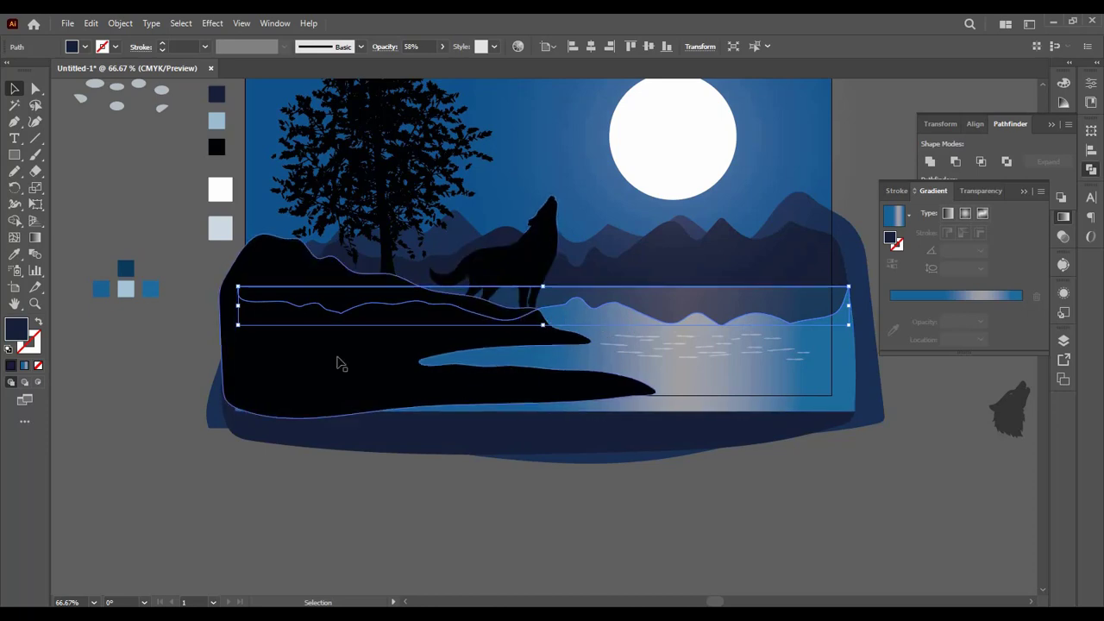
click(14, 253)
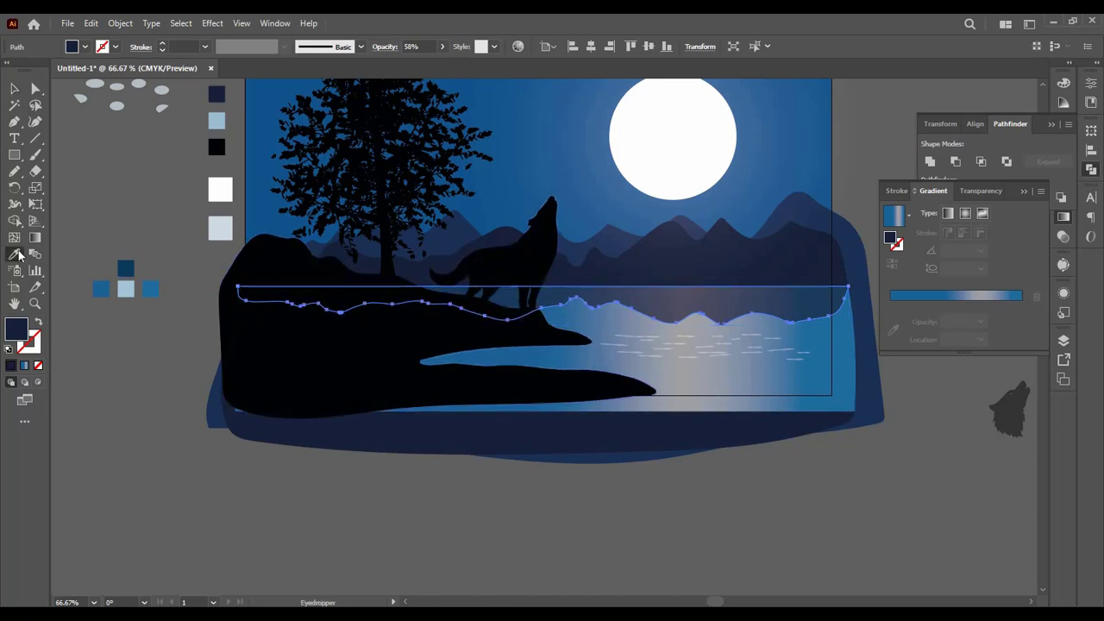
click(125, 270)
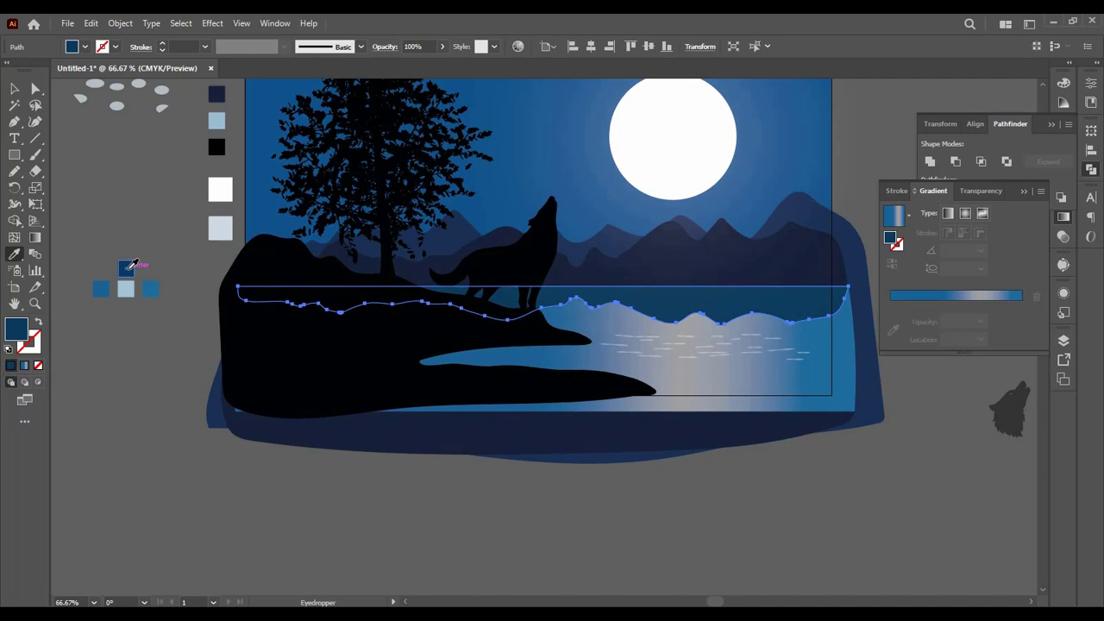
Step: Set the ridge reflection's opacity to 58% and deselect it
click(14, 89)
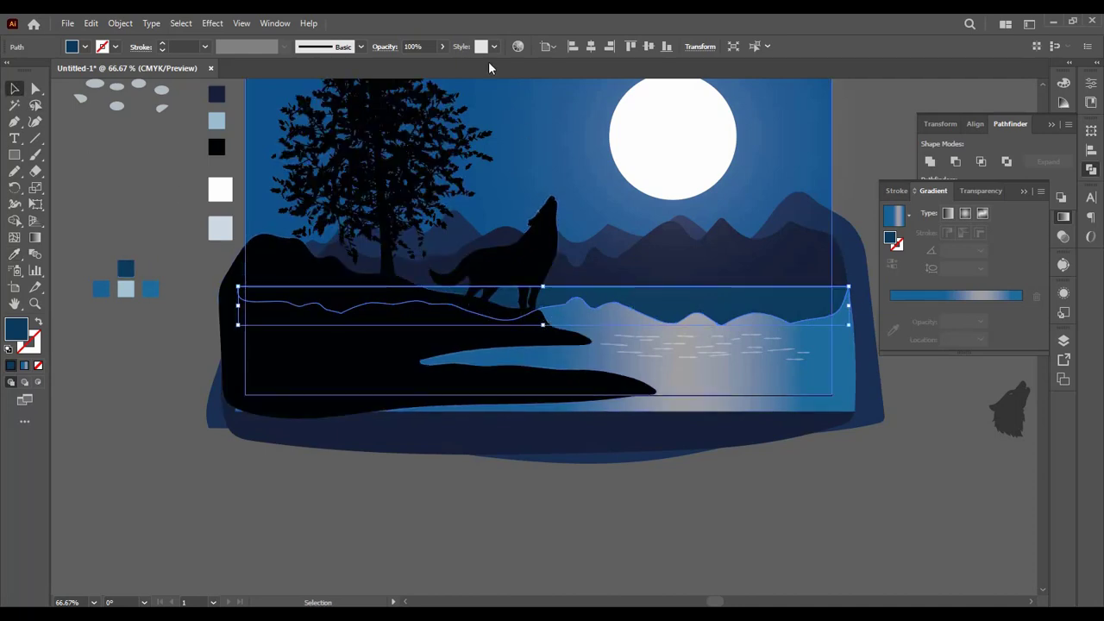
click(442, 48)
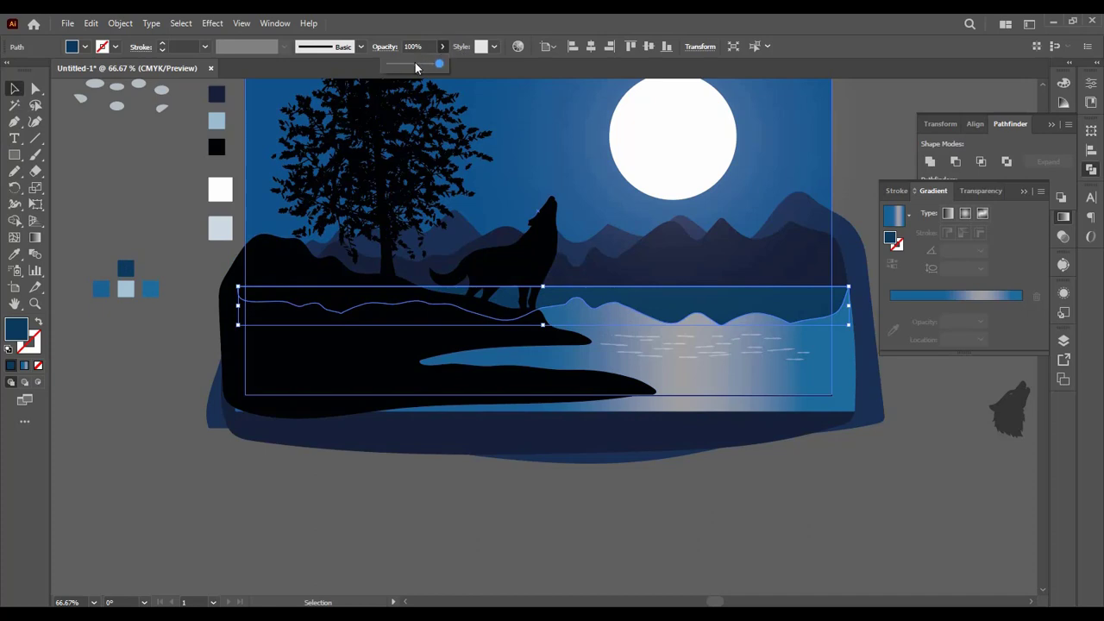
click(417, 65)
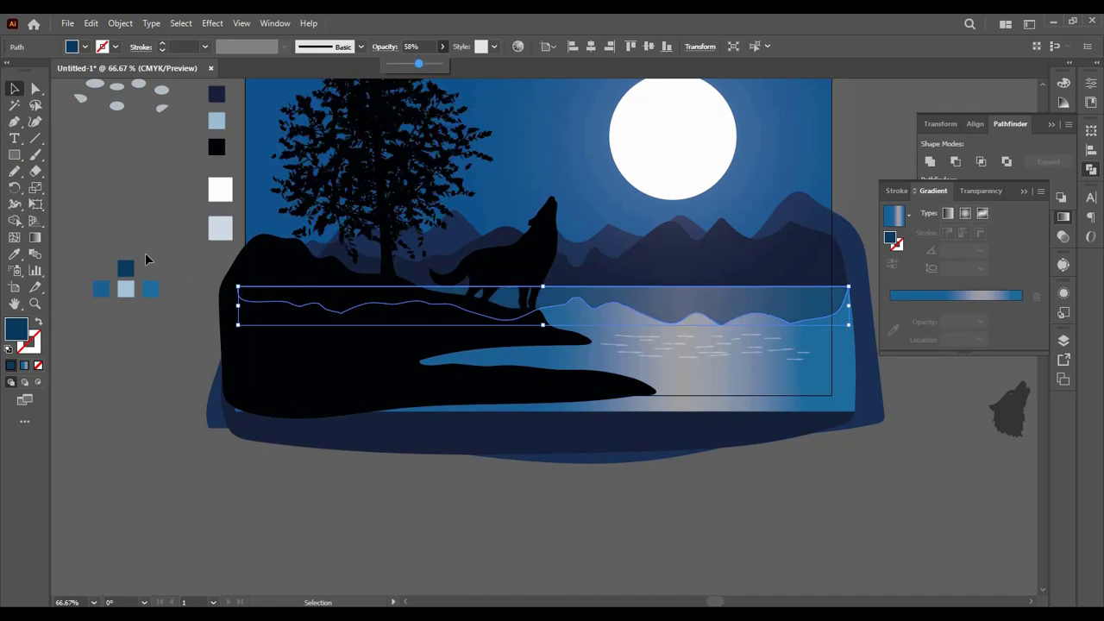
click(163, 256)
scroll(266, 394, up, 2)
scroll(385, 486, up, 1)
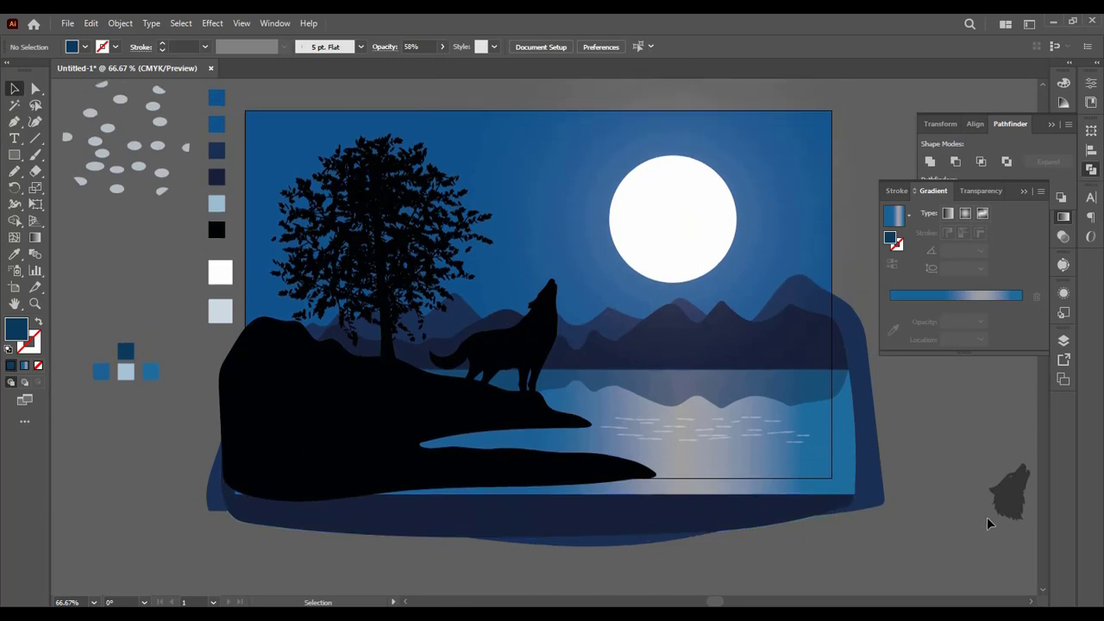
Step: Unlock the white moon circle, nudge it together with the sky background, and clear the selection
click(658, 231)
right_click(664, 231)
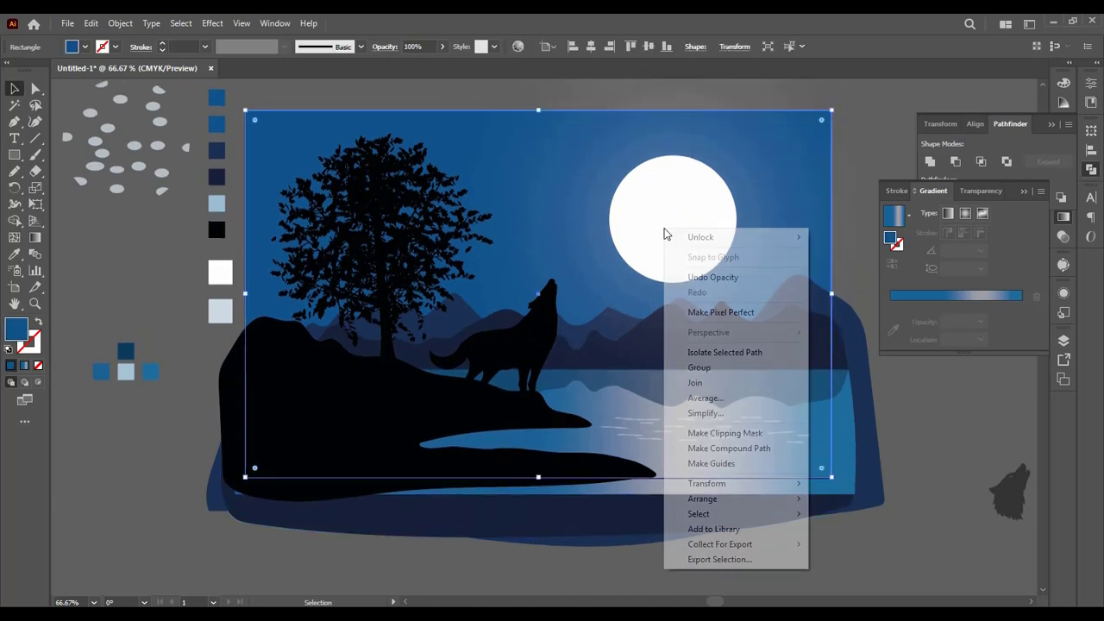
mouse_move(733, 238)
click(825, 243)
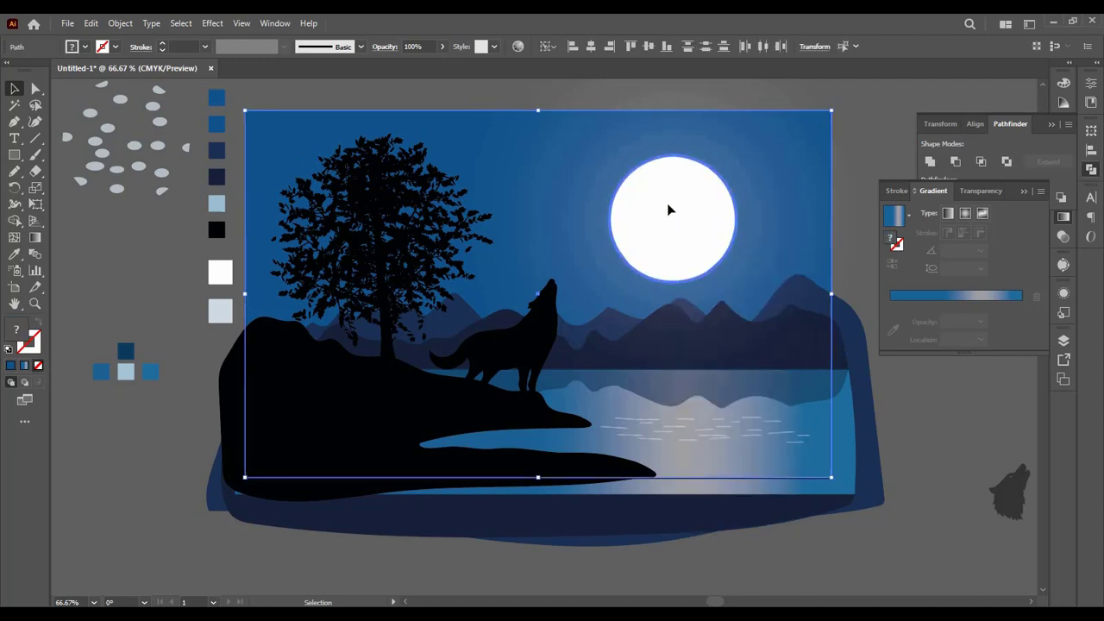
mouse_move(668, 210)
mouse_down()
mouse_move(552, 203)
mouse_move(665, 208)
mouse_up()
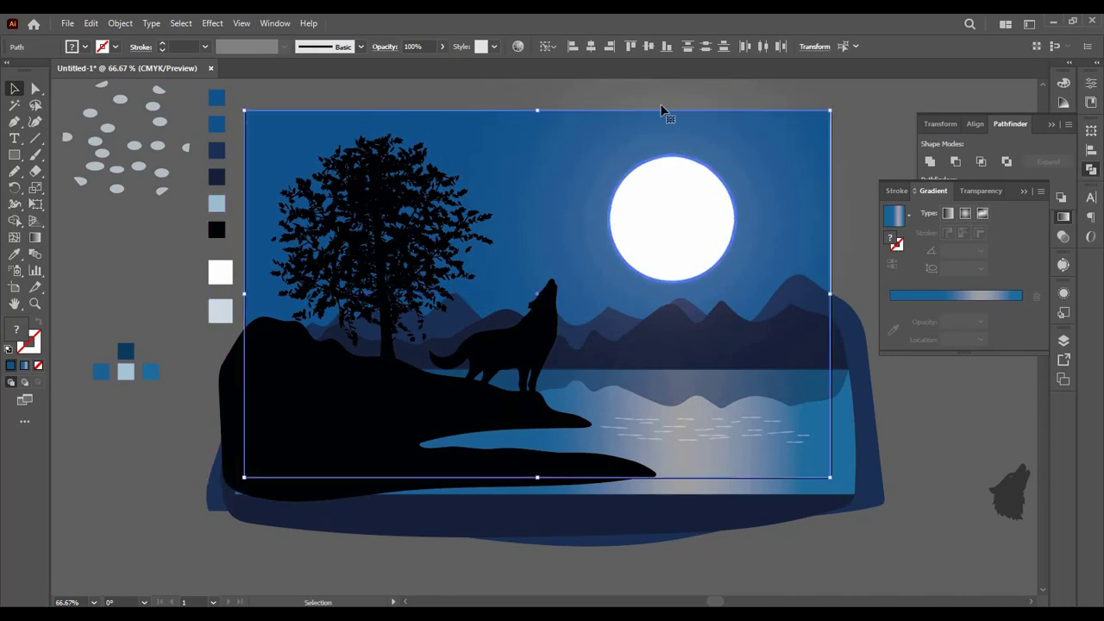
double_click(733, 221)
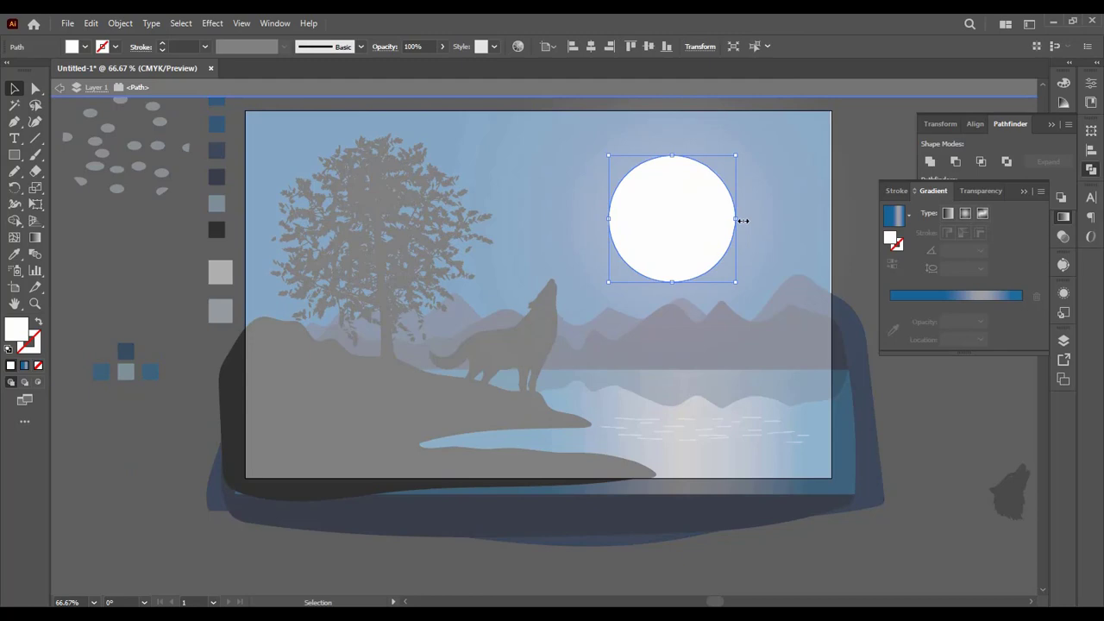
click(894, 157)
double_click(961, 482)
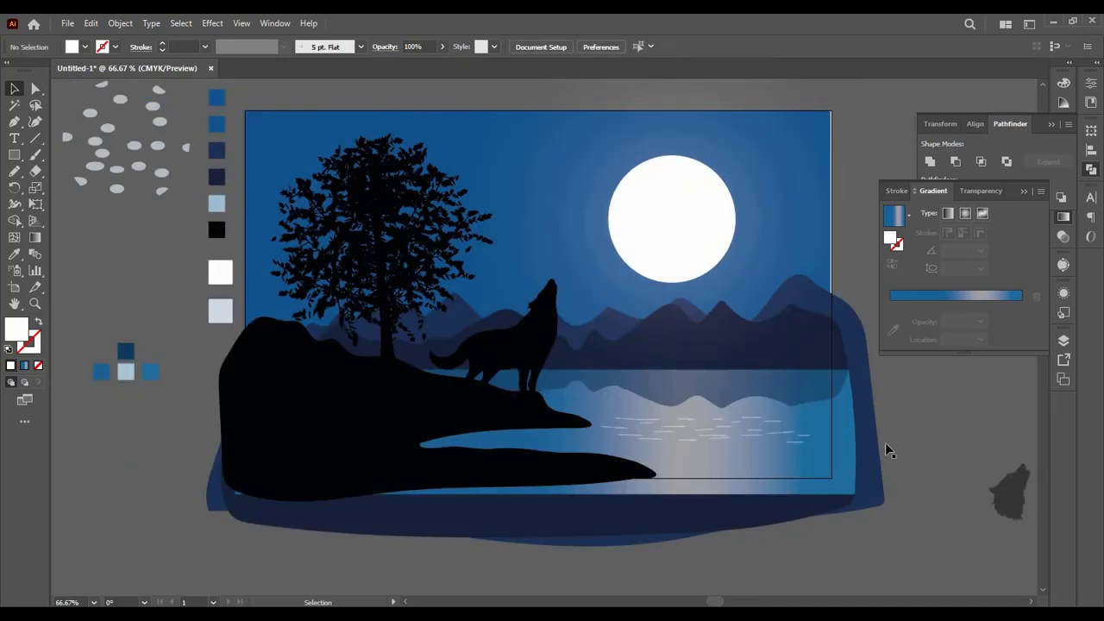
Step: Reposition the moon in the sky's upper half and move the tree closer to the hill's outer side
drag(680, 244, 341, 296)
drag(449, 236, 759, 194)
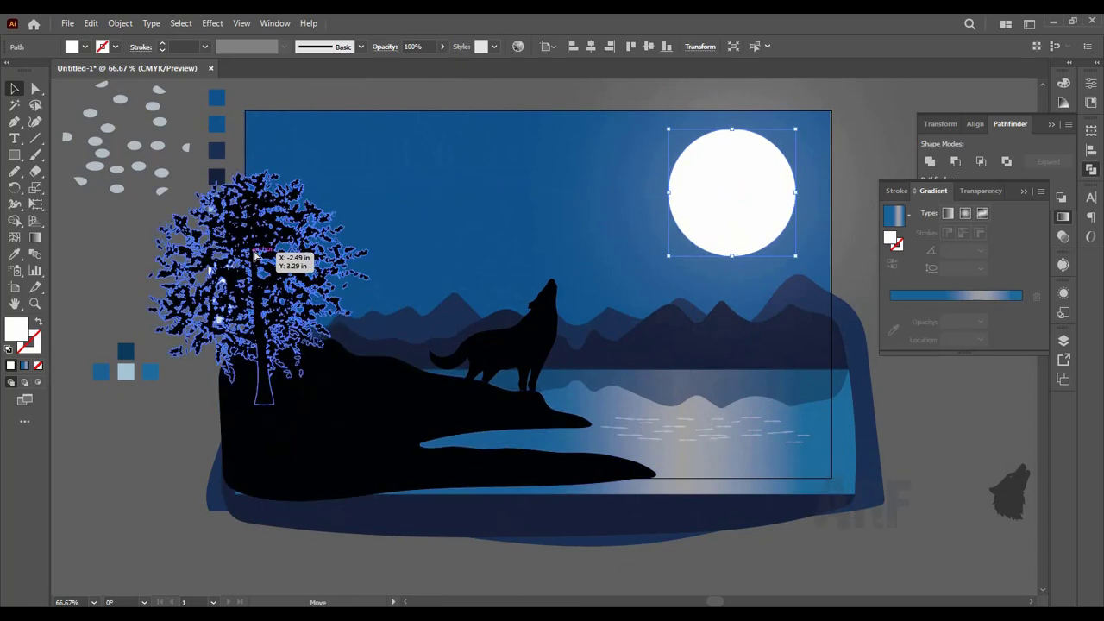
drag(257, 255, 336, 219)
drag(730, 200, 650, 202)
drag(716, 339, 722, 335)
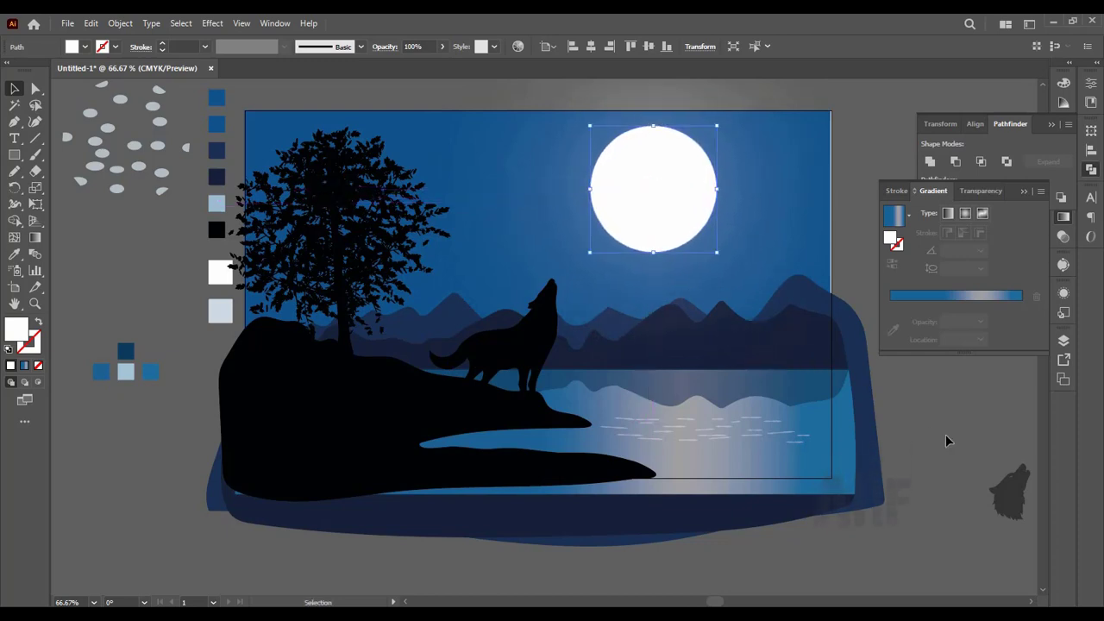
Step: Fine-tune the placement of the front mountain ridge and raise the moon slightly in the sky
click(816, 354)
drag(794, 348, 821, 348)
click(818, 346)
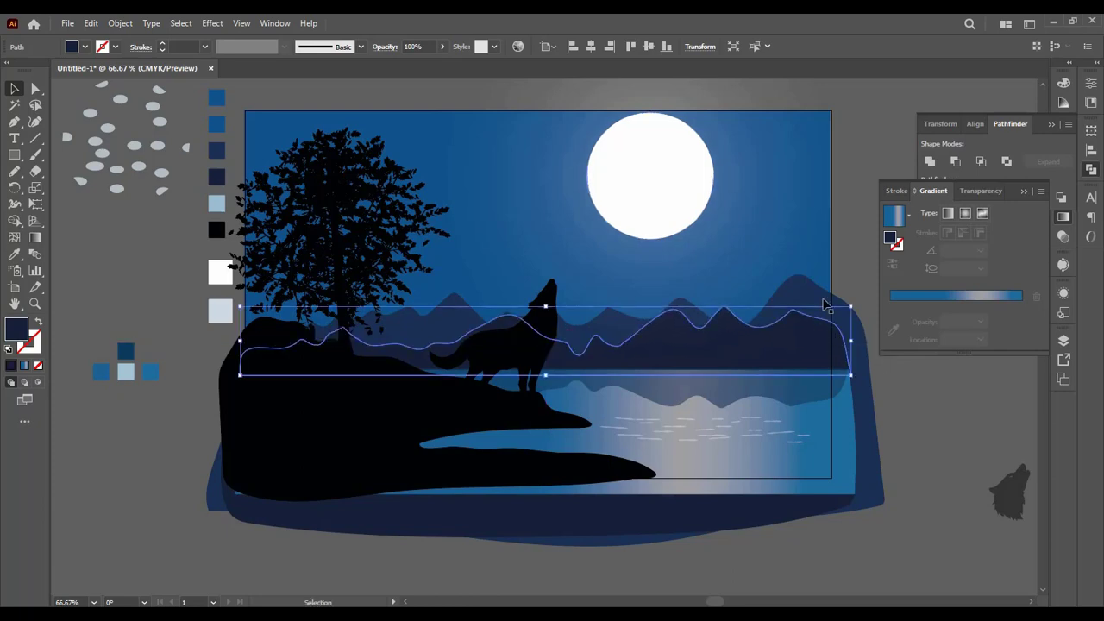
drag(821, 297, 822, 294)
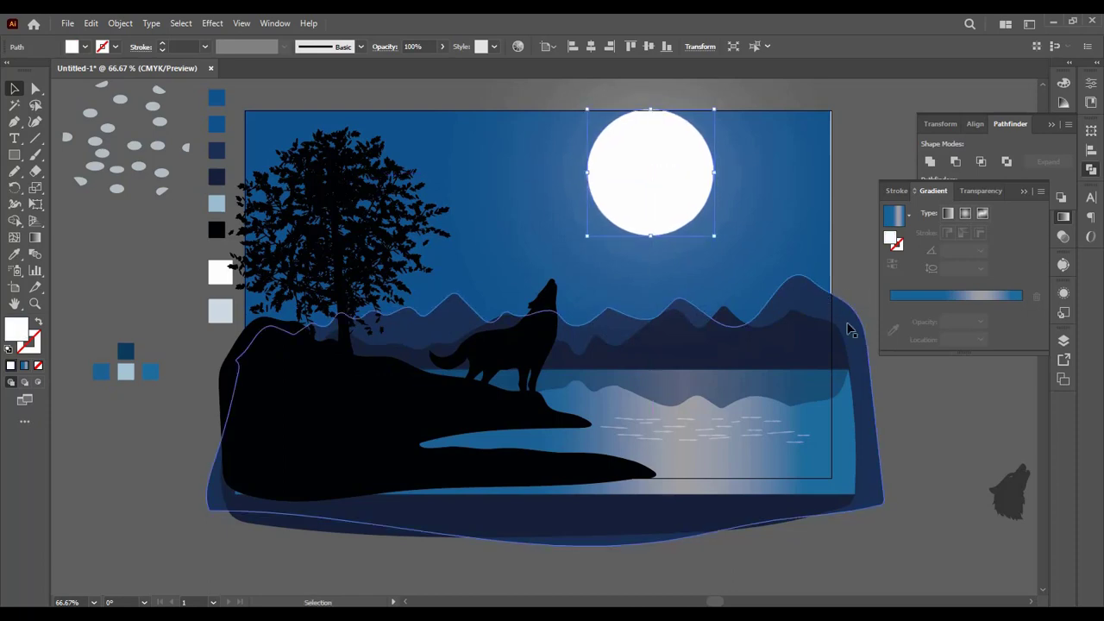
click(850, 328)
mouse_move(860, 343)
mouse_down()
mouse_move(876, 340)
mouse_move(865, 353)
mouse_up()
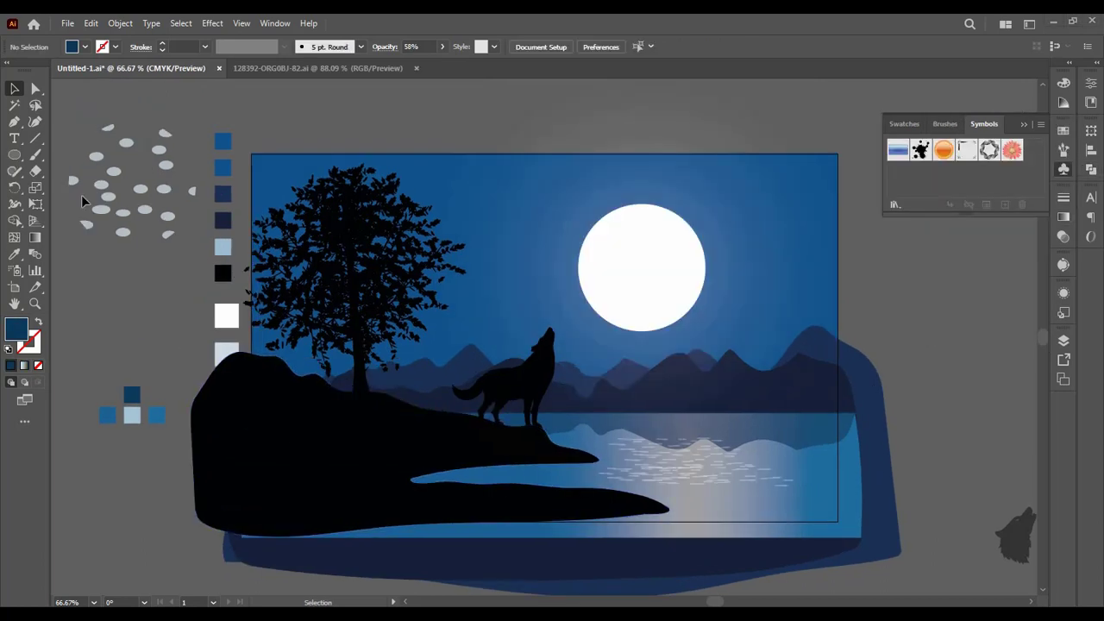
Step: Create a small ellipse 2 px wide and 2 px high in the empty area just above the artboard
click(15, 155)
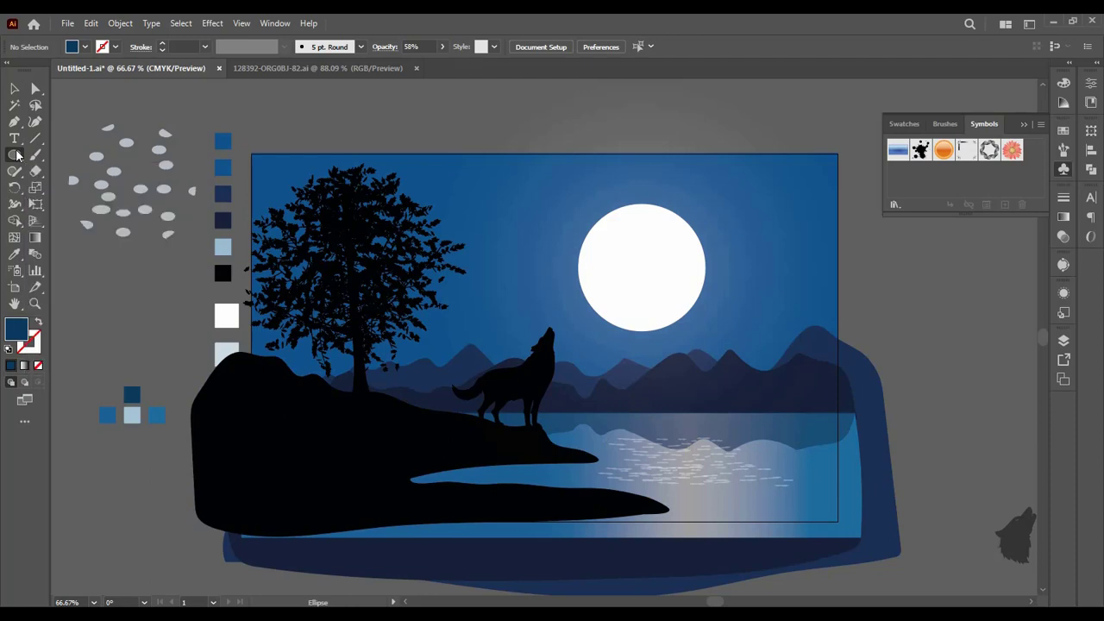
click(399, 119)
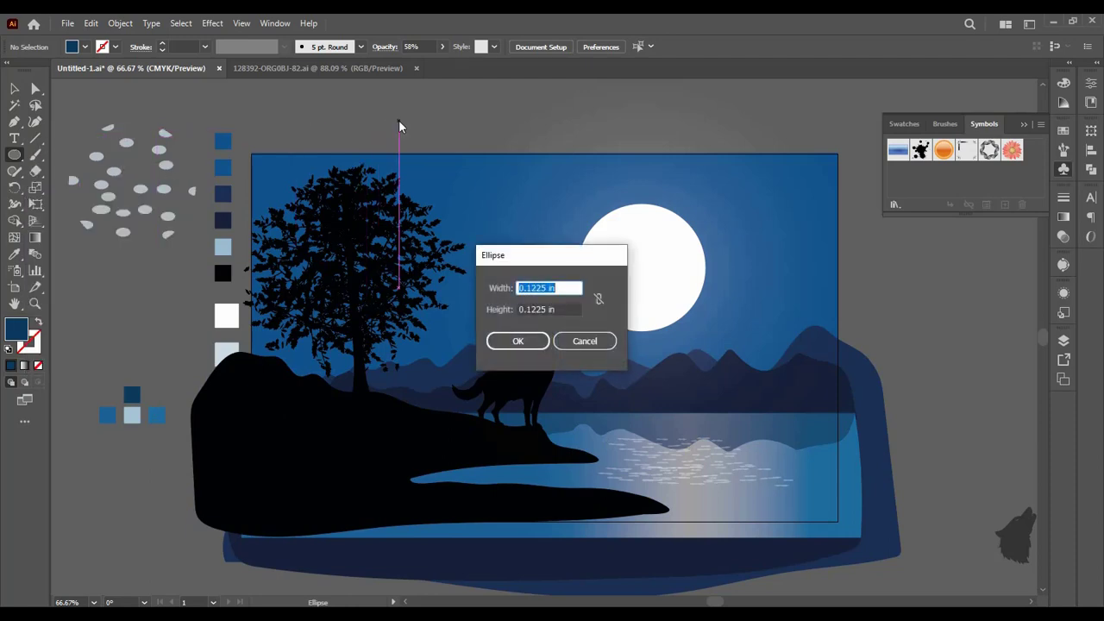
text(2)
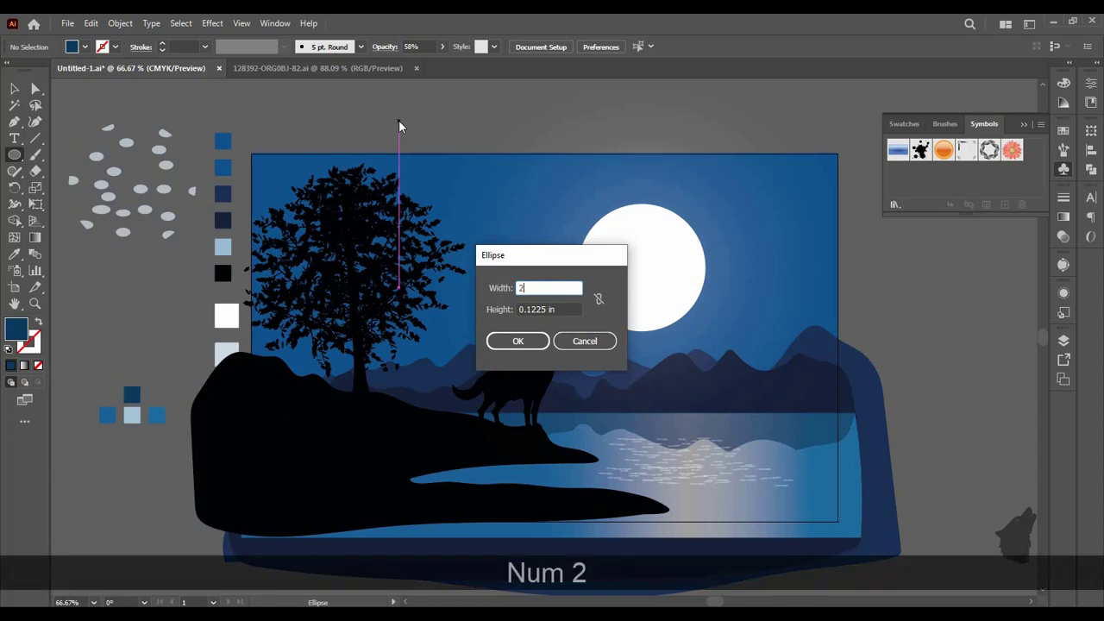
text( px)
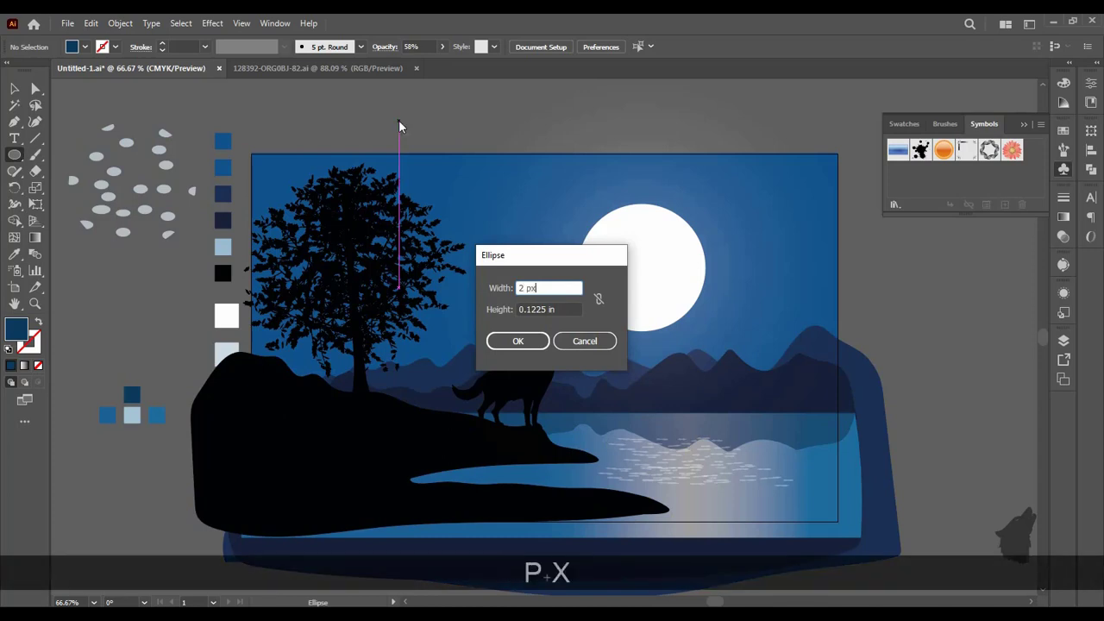
click(520, 309)
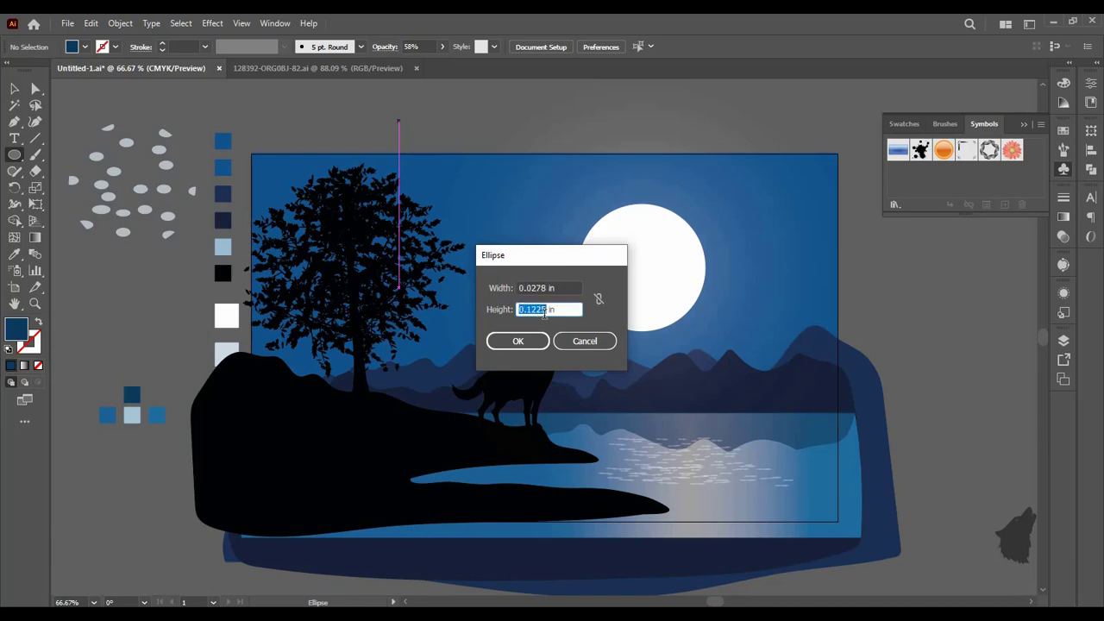
text(2)
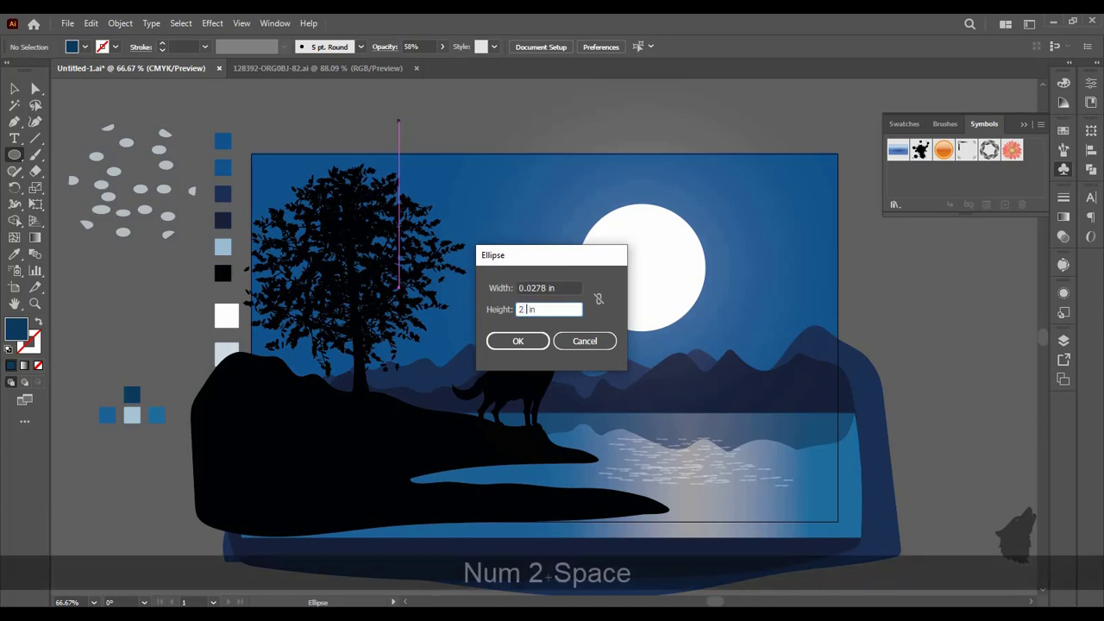
key(Right)
key(Right)
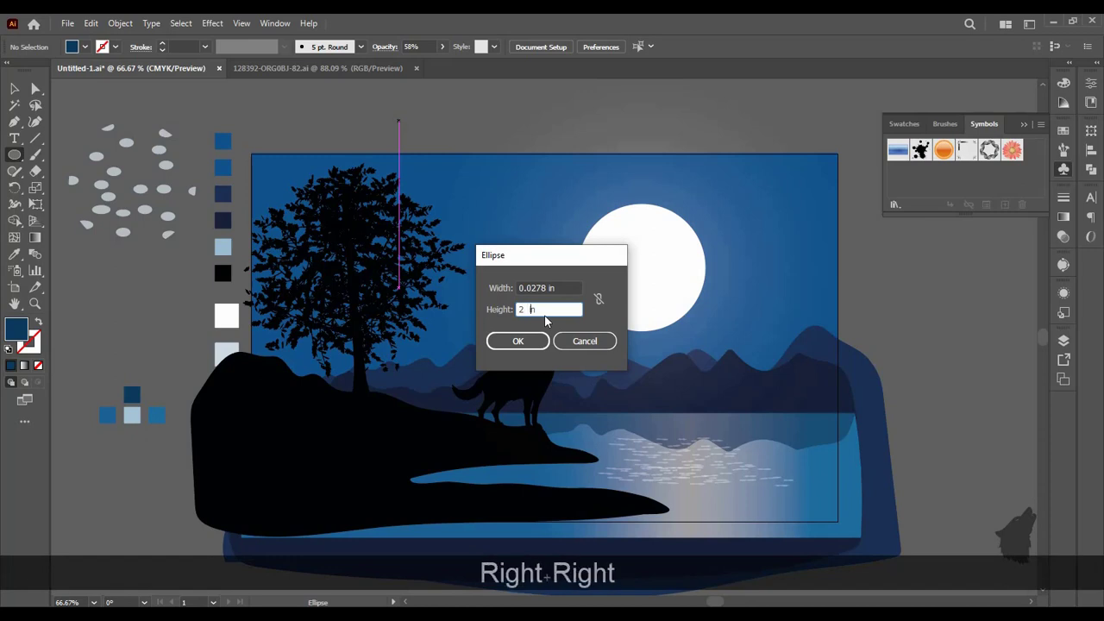
key(Right)
key(BackSpace)
key(BackSpace)
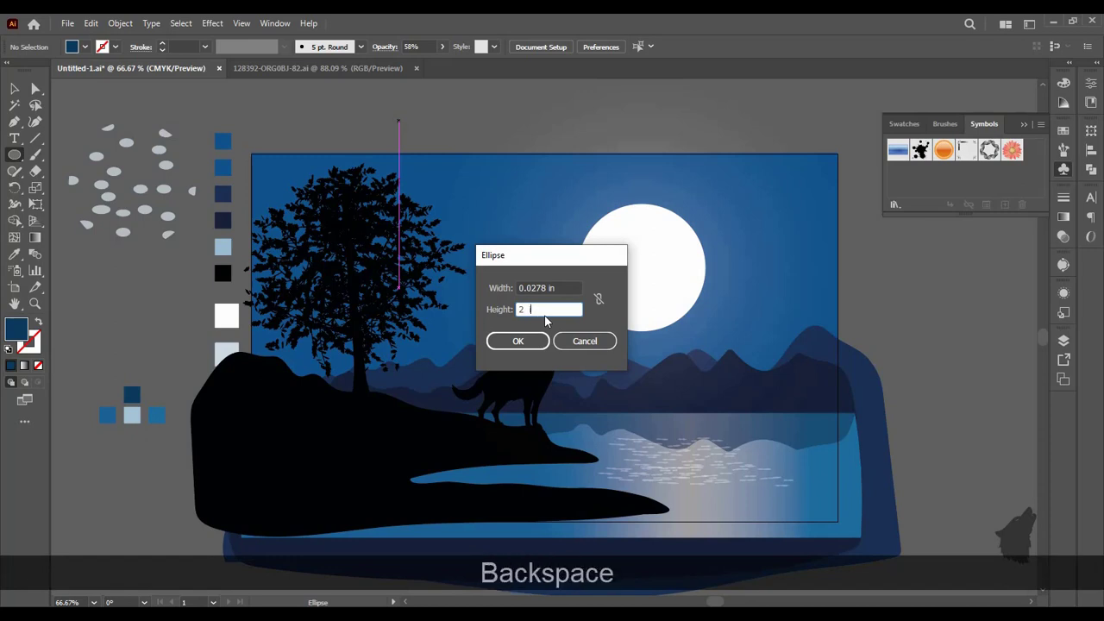
text(px)
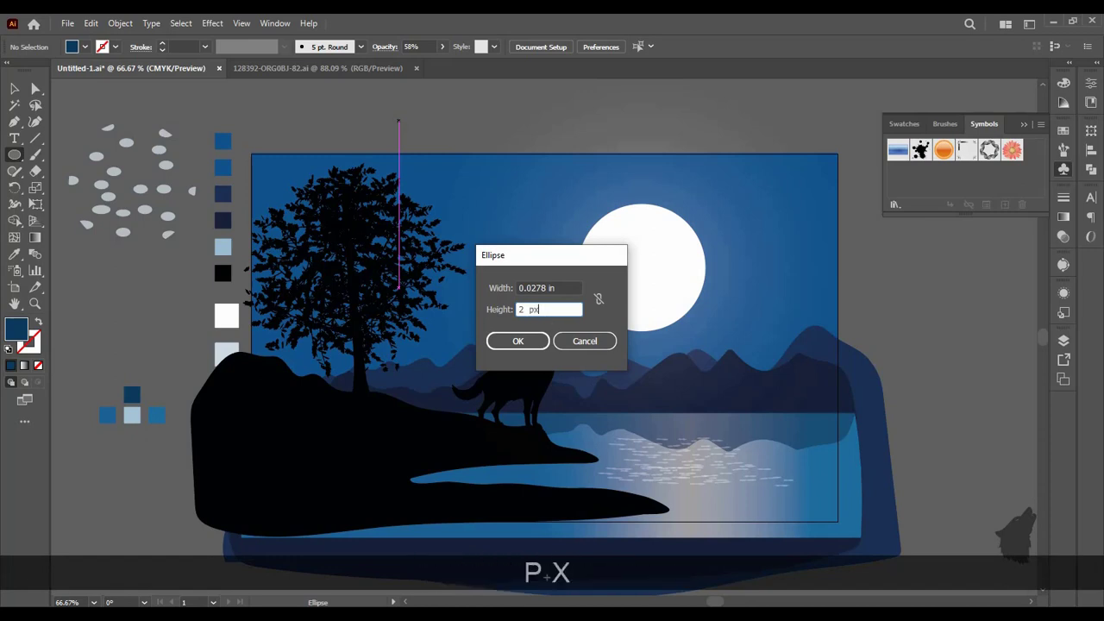
key(Return)
key(Return)
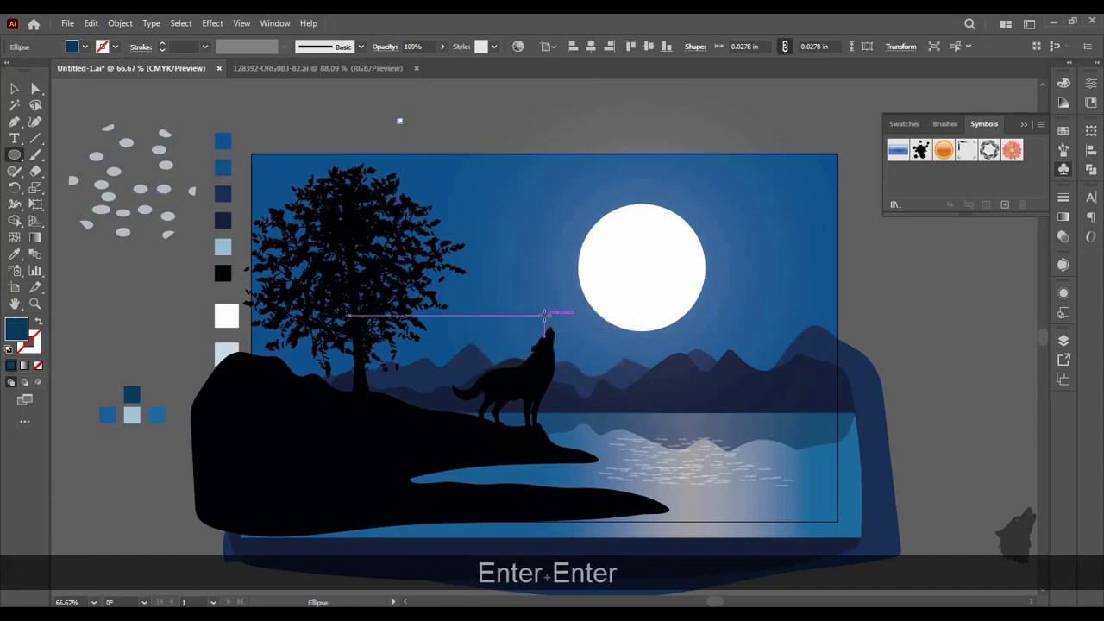
click(16, 90)
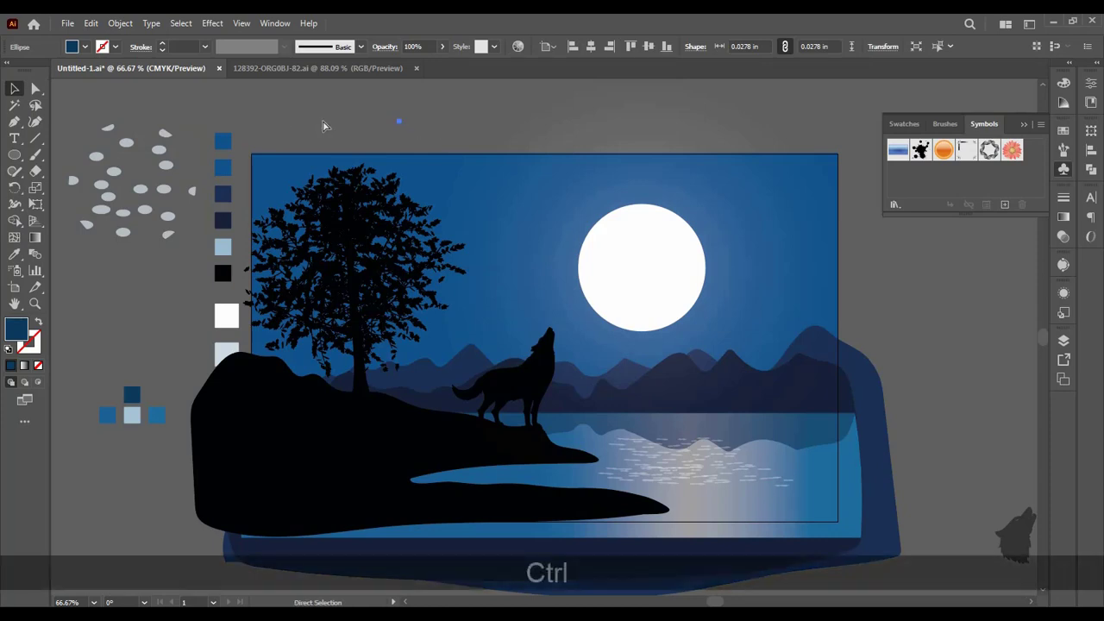
Step: Change the fill of the tiny 2 px ellipse above the artboard to white
key(ctrl+equal)
key(ctrl+equal)
key(ctrl+equal)
key(ctrl+equal)
key(ctrl+equal)
key(ctrl+equal)
key(ctrl+equal)
key(ctrl+equal)
key(ctrl+equal)
key(ctrl+equal)
key(ctrl+equal)
key(ctrl+equal)
key(ctrl+equal)
key(ctrl+equal)
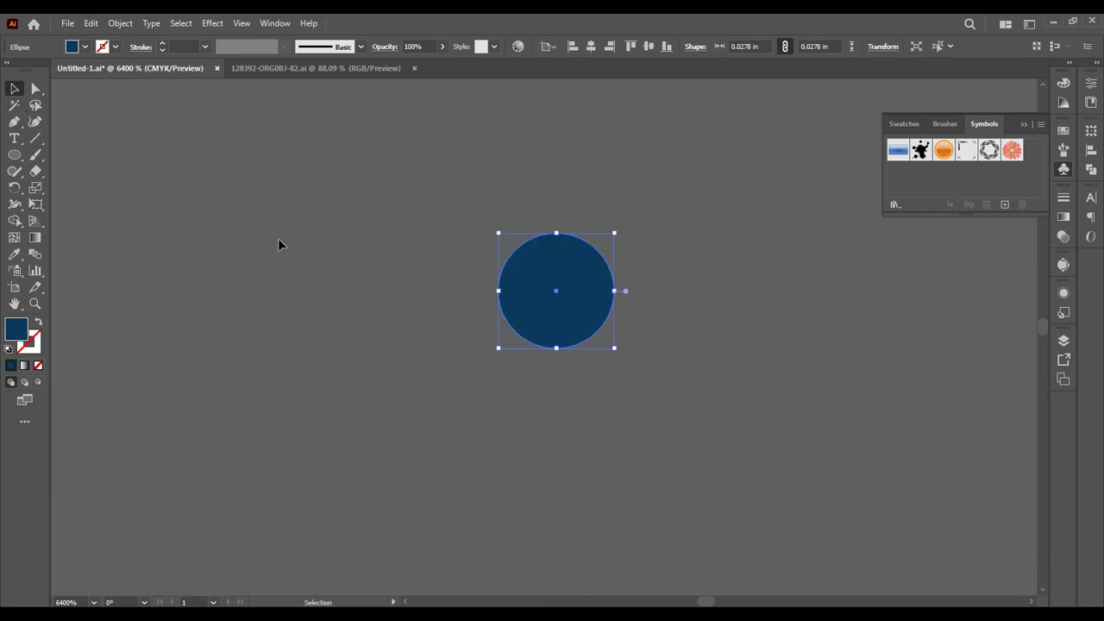
double_click(17, 327)
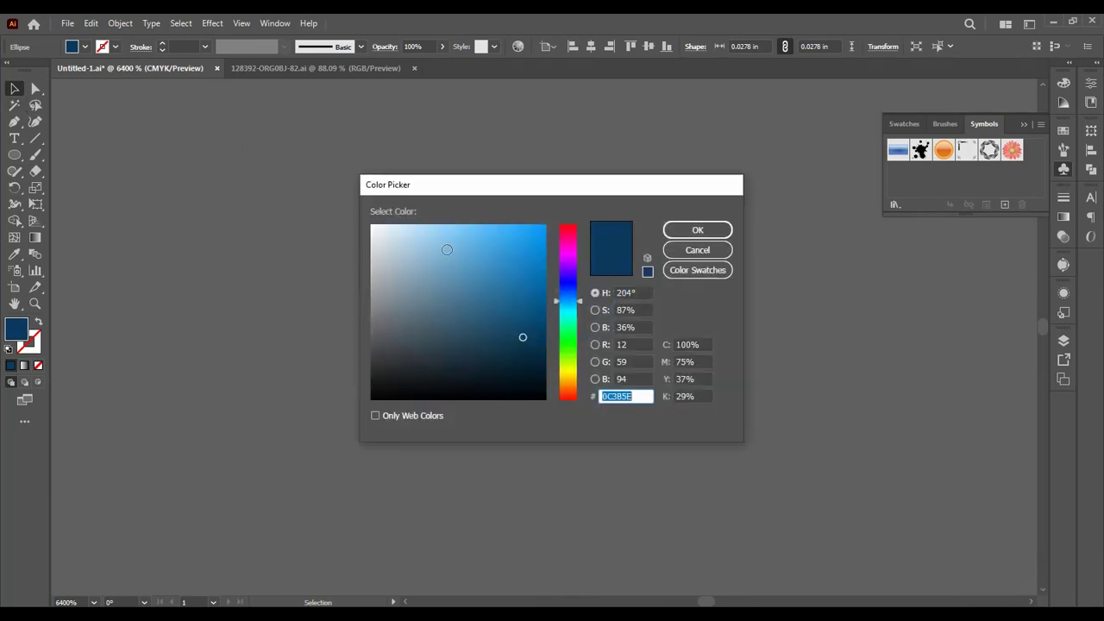
click(371, 226)
click(696, 228)
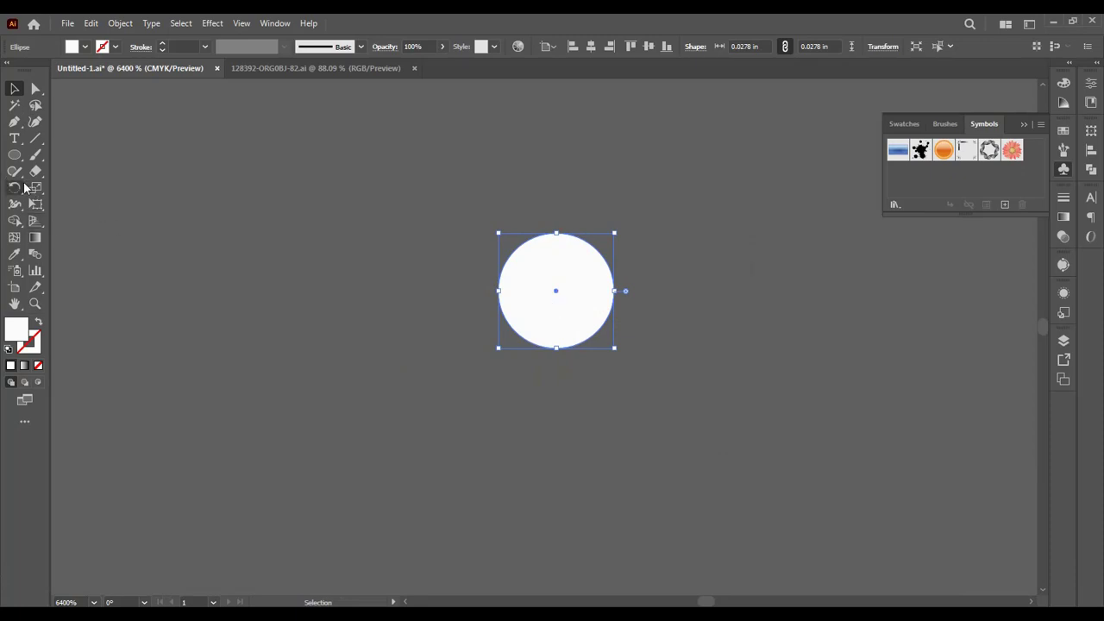
Step: Create a second white circle 4 px (0.0556 in) wide and 0.0556 in high beside the small one
click(14, 156)
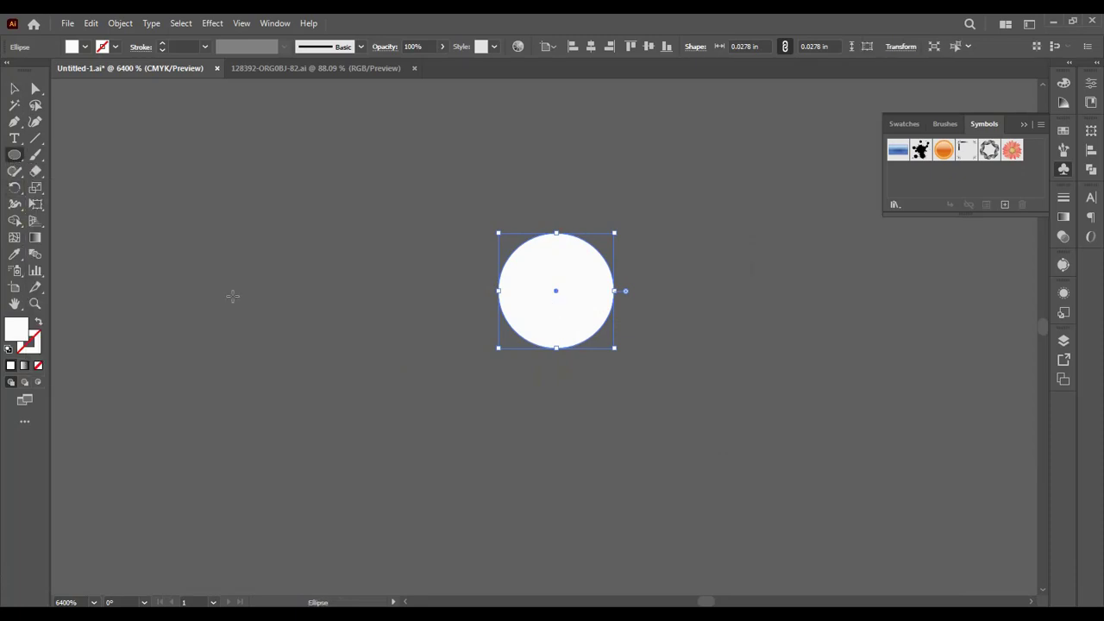
click(315, 294)
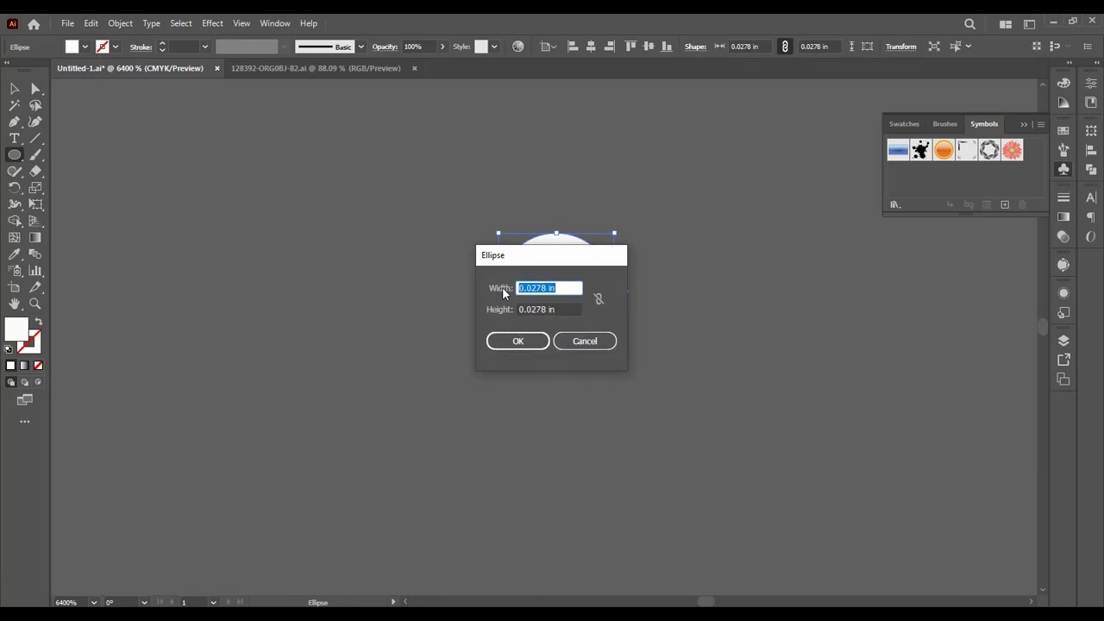
text(4 )
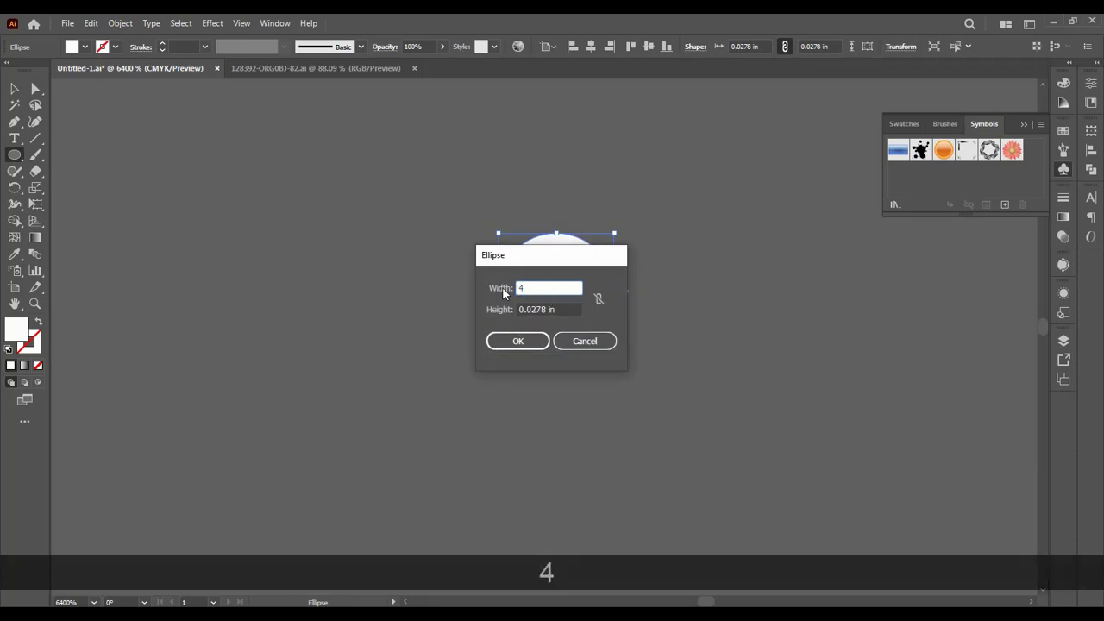
text(px)
key(Tab)
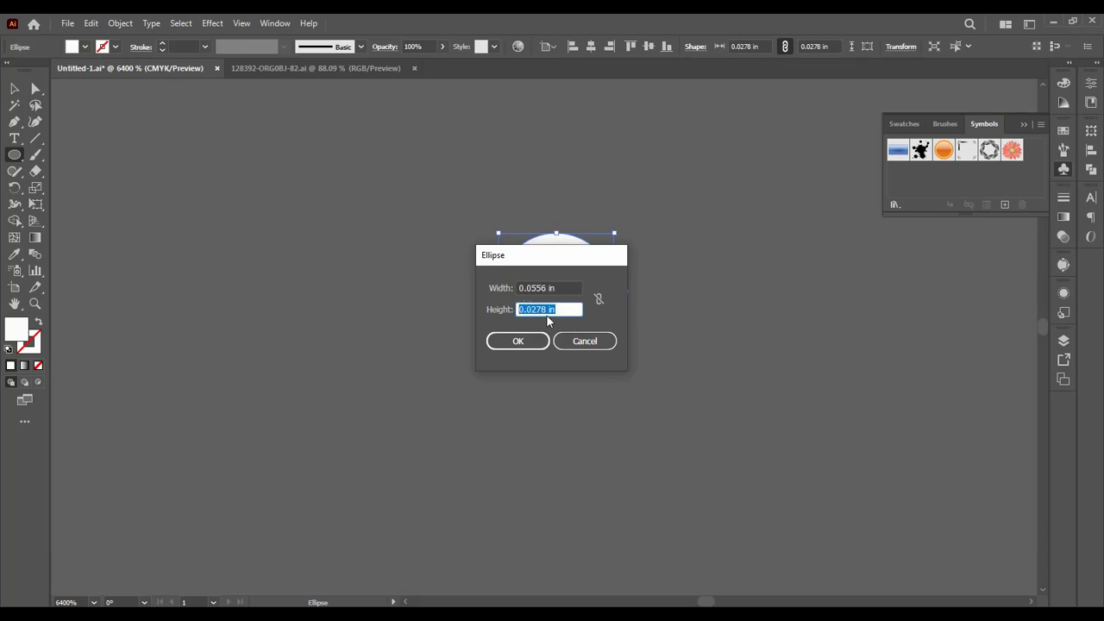
click(546, 309)
text(55)
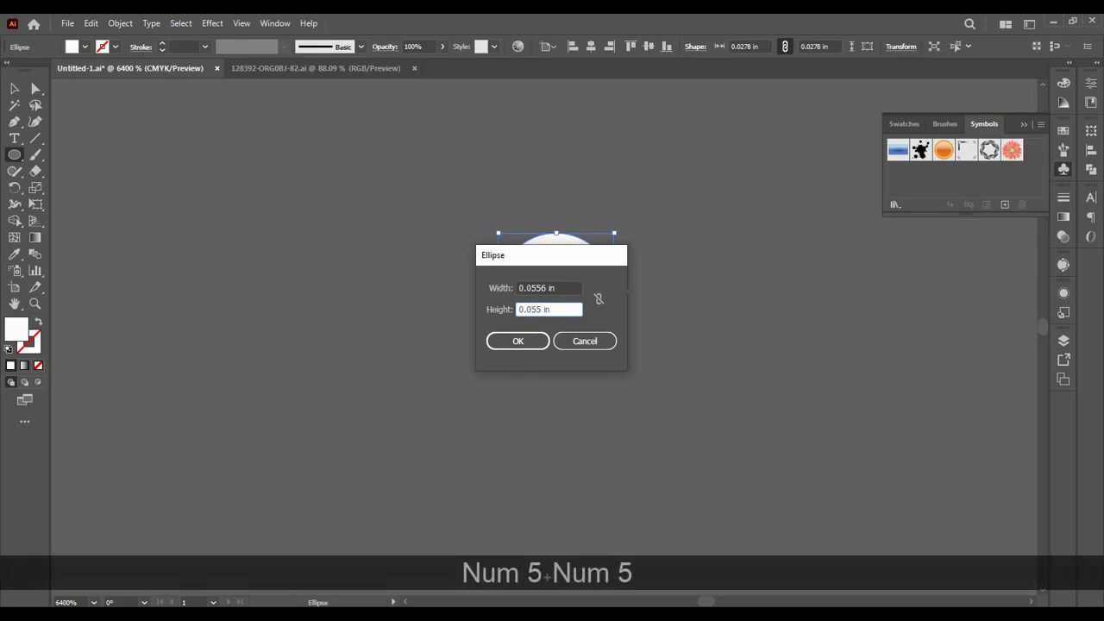
text(6)
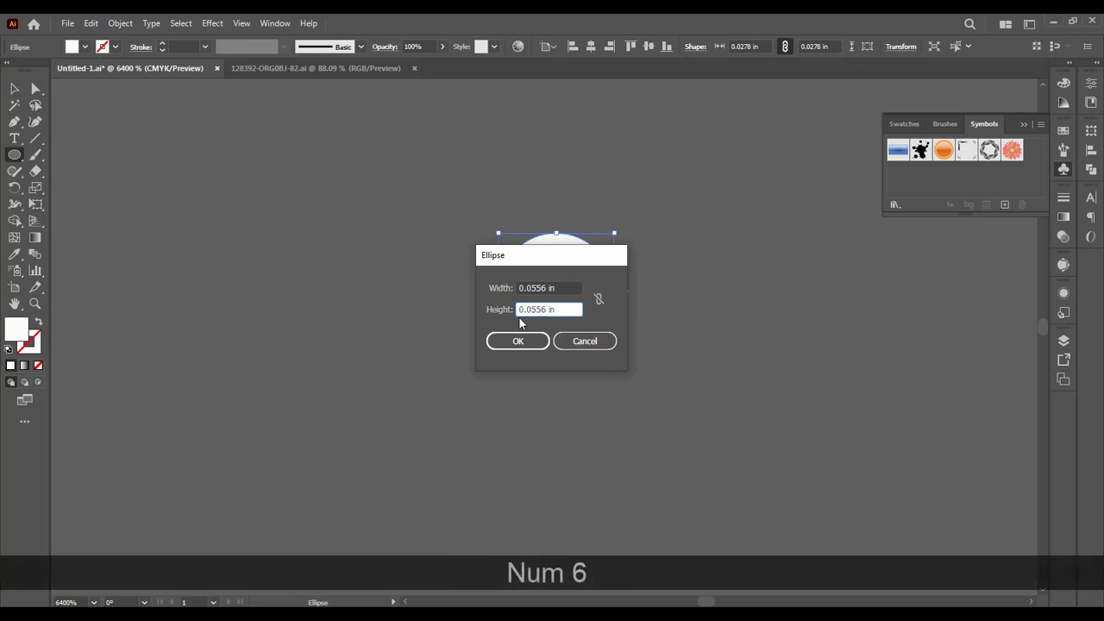
click(518, 340)
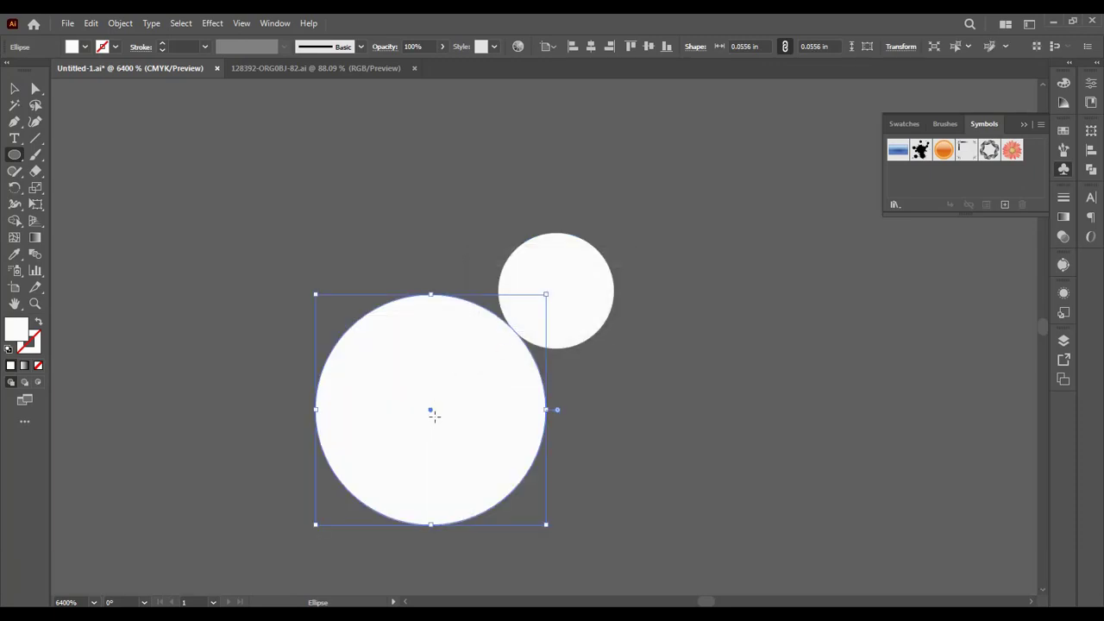
Step: Move the new circle clear of the small one and scale it down proportionally to be only slightly larger than it
drag(429, 413, 335, 311)
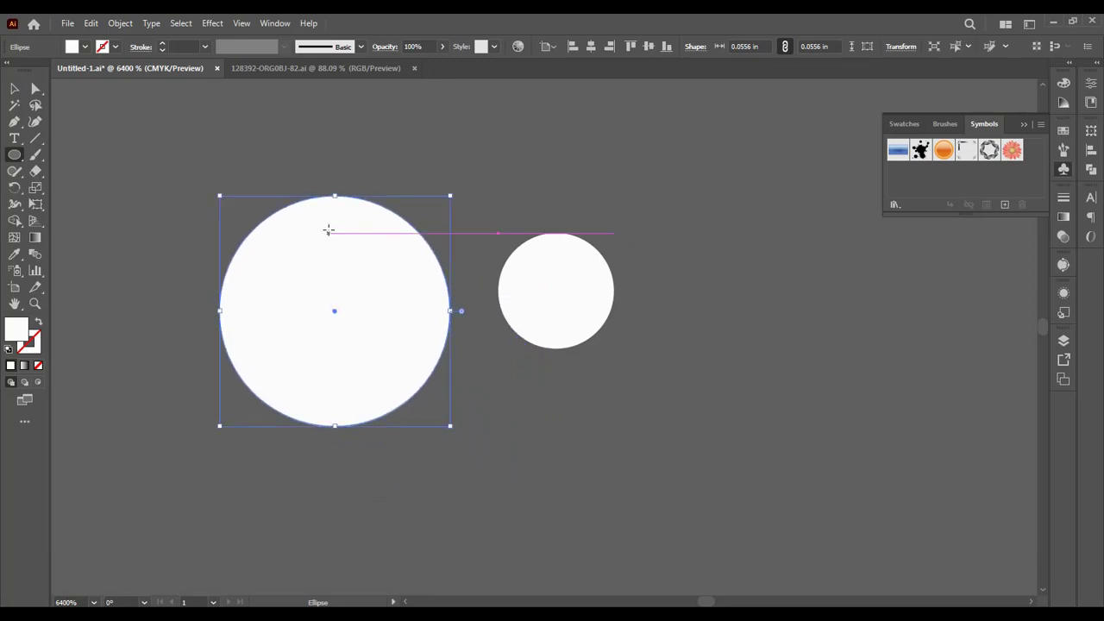
drag(335, 196, 341, 242)
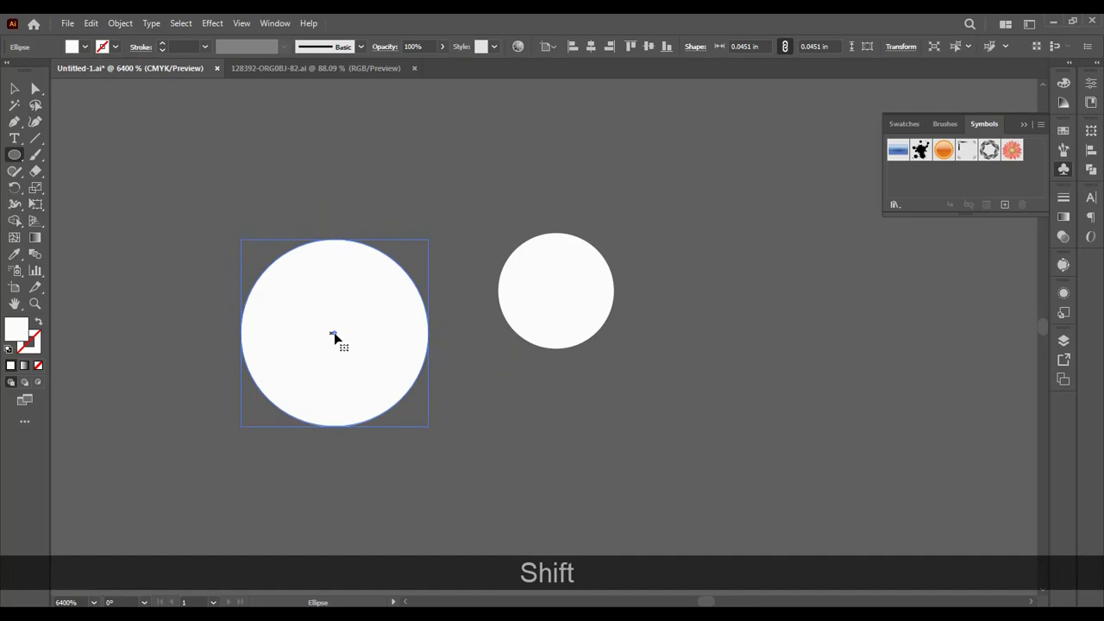
drag(336, 336, 343, 316)
drag(343, 221, 350, 262)
drag(342, 335, 359, 278)
key(Delete)
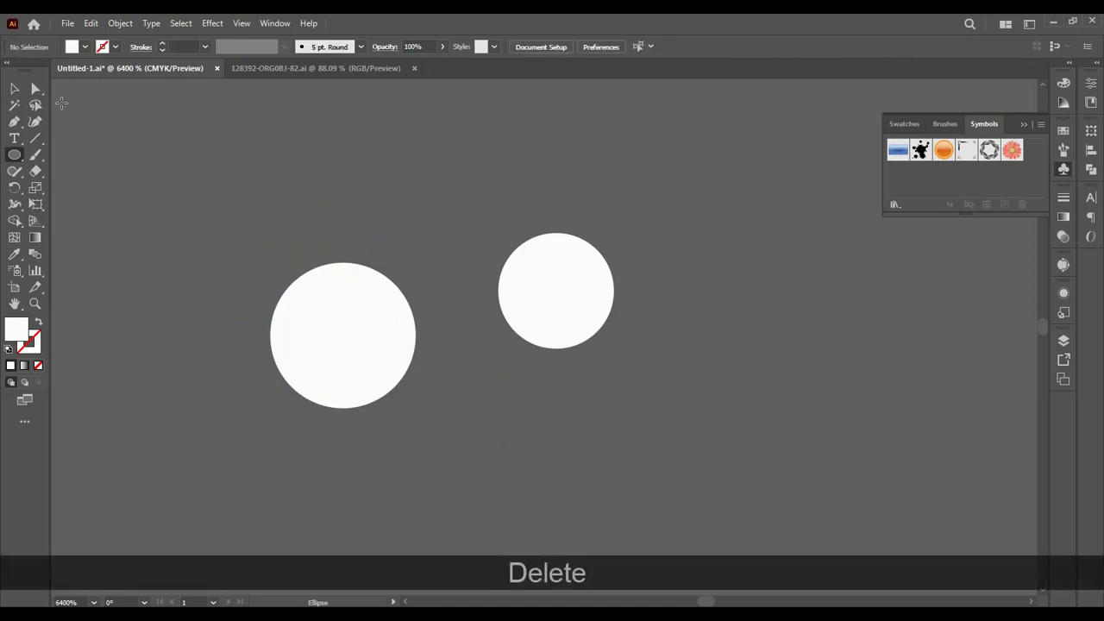
Step: Save the smaller white circle as a dynamic movie clip symbol named 2
click(15, 89)
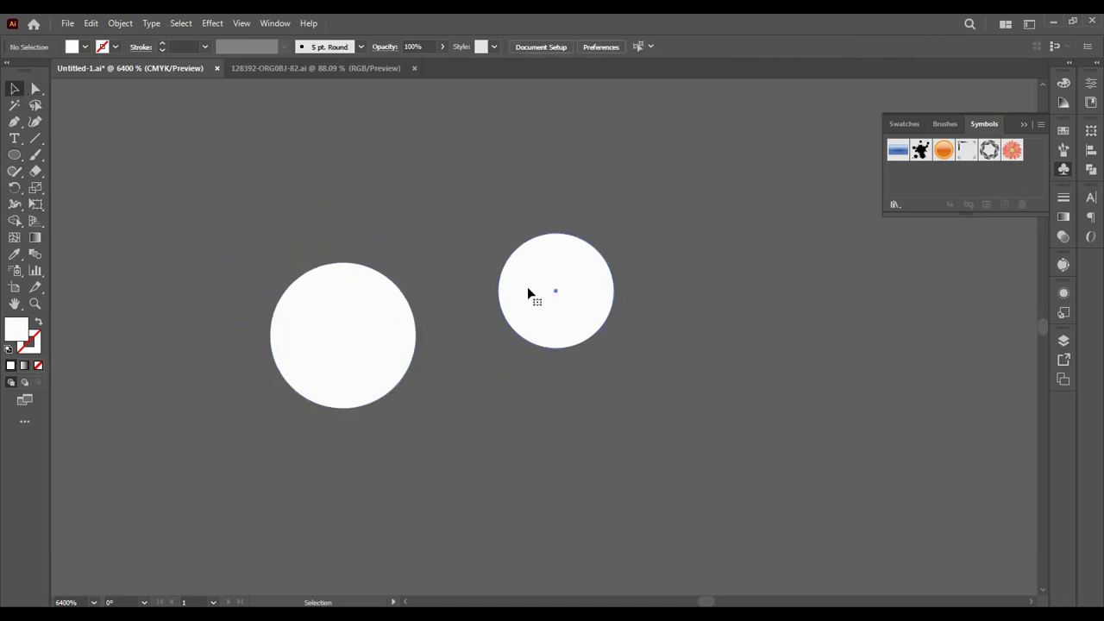
click(556, 293)
drag(553, 294, 919, 175)
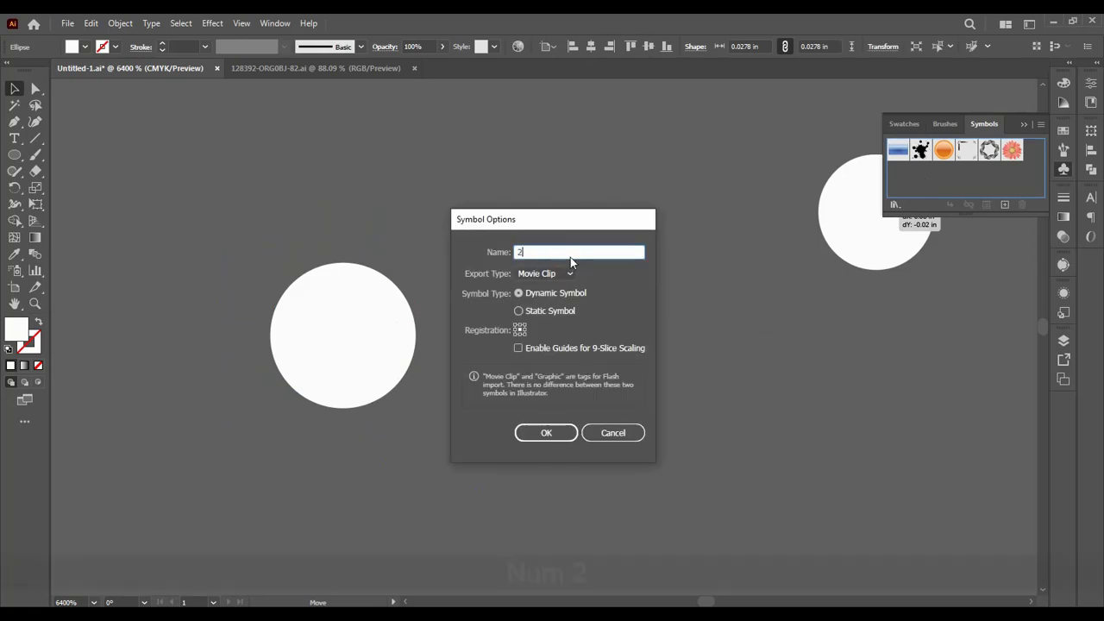
text(2)
click(556, 431)
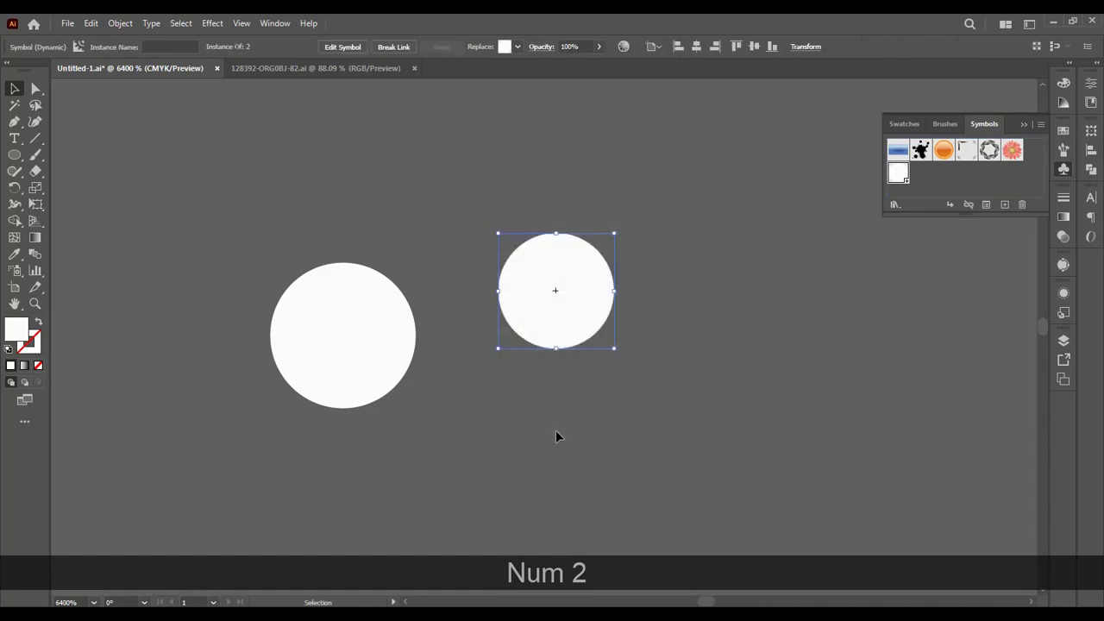
Step: Save the larger white circle as a dynamic movie clip symbol named 3
drag(340, 337, 933, 180)
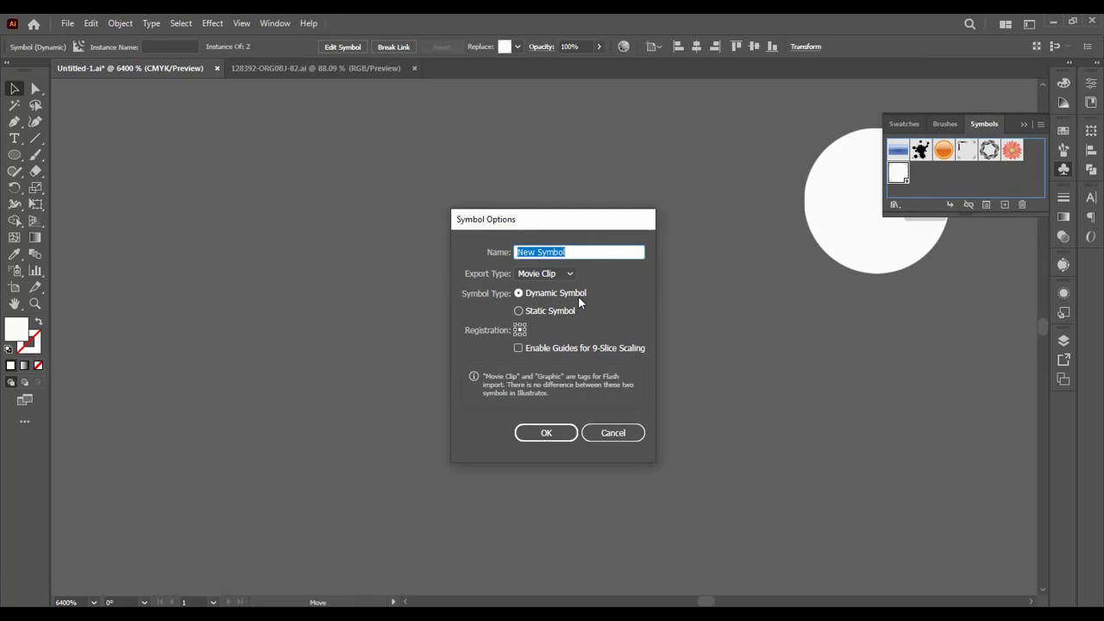
text(3)
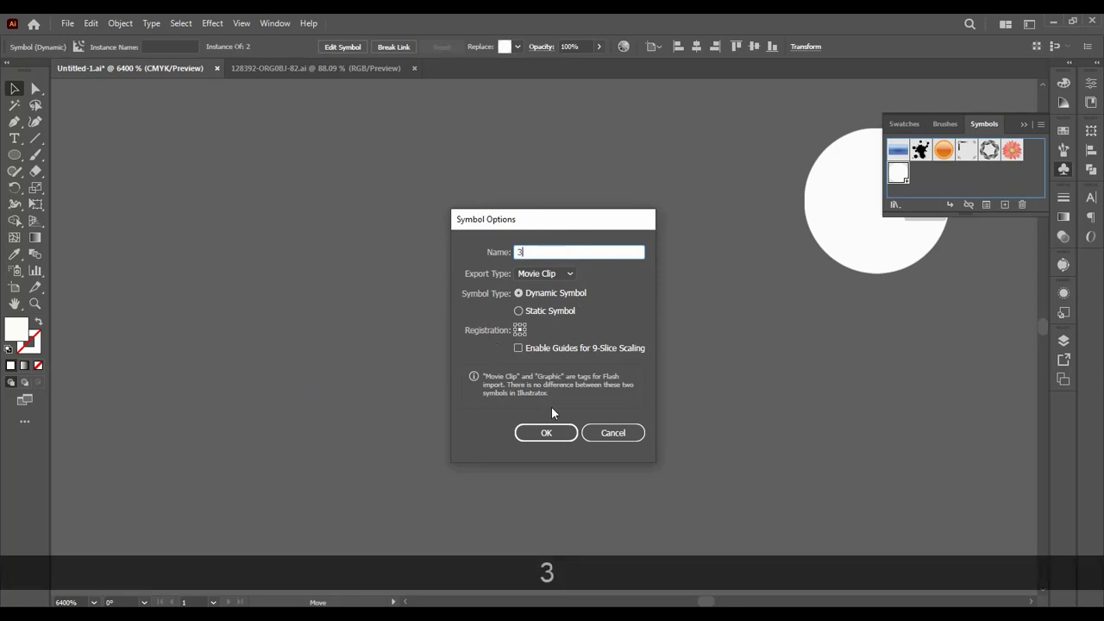
click(548, 431)
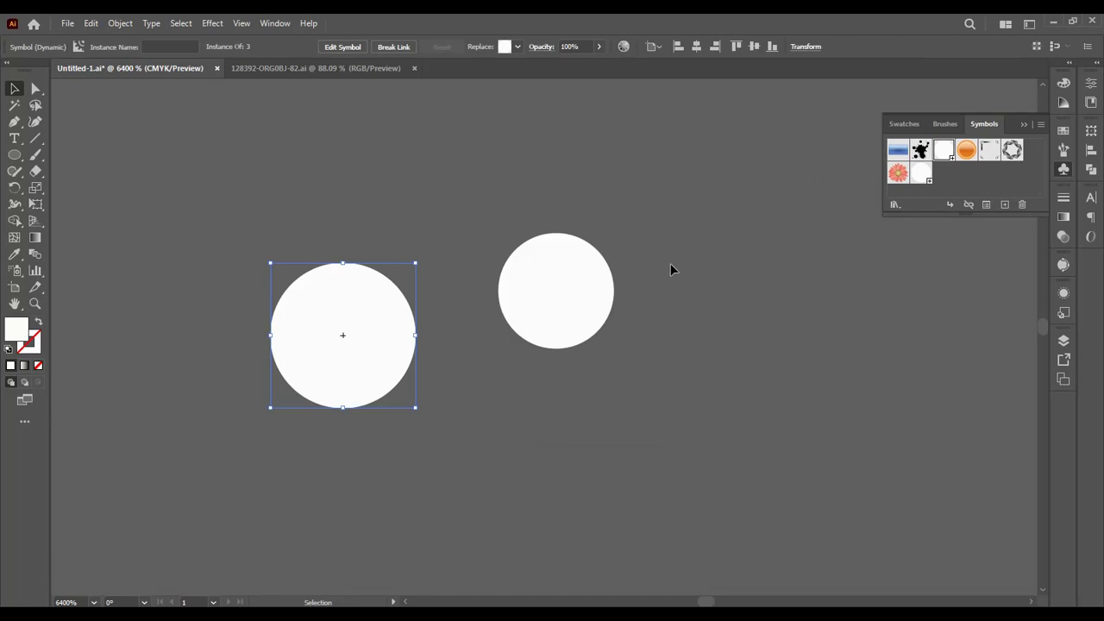
Step: Spray symbol 3 as scattered stars across the sky around the moon with the Symbol Sprayer
key(ctrl)
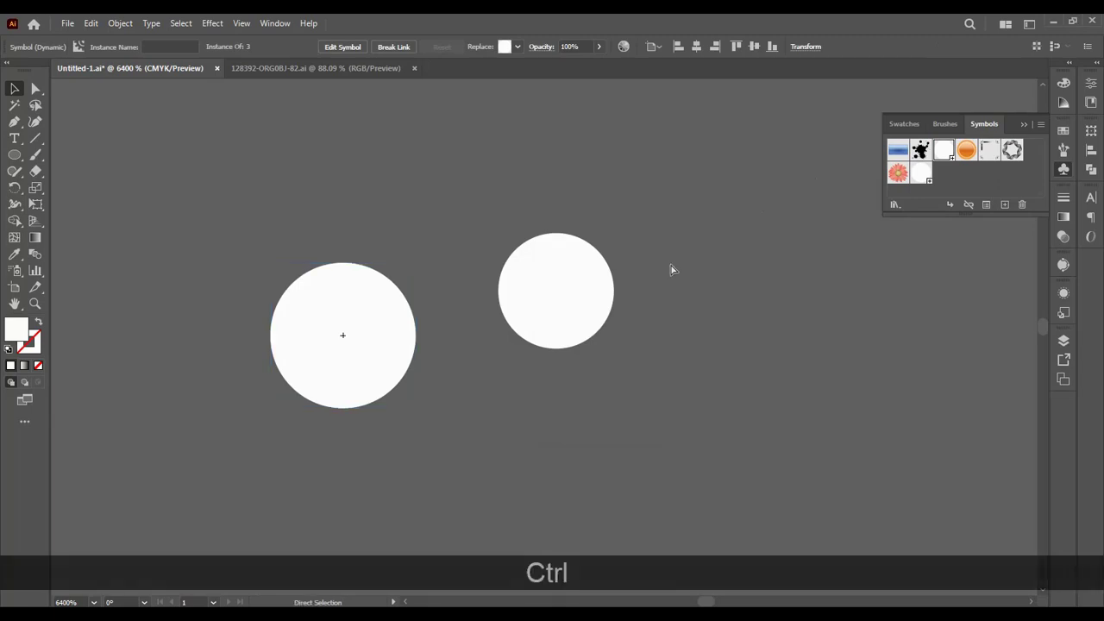
key(ctrl+minus)
key(ctrl+minus)
key(ctrl+minus)
key(ctrl+minus)
key(ctrl+minus)
key(ctrl+minus)
key(ctrl+minus)
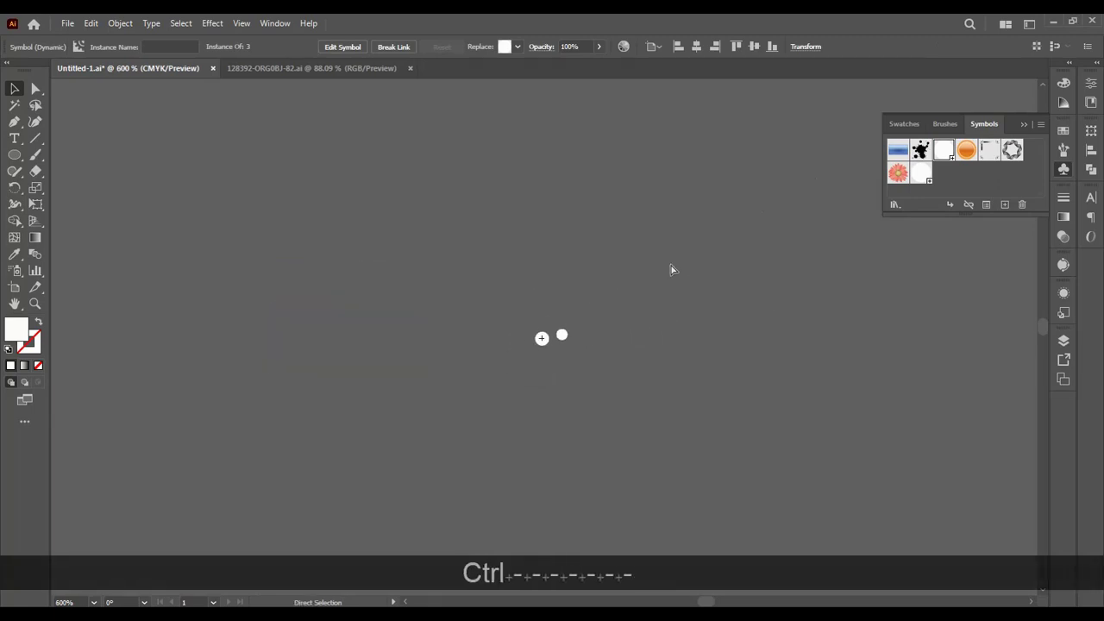
scroll(670, 270, down, 5)
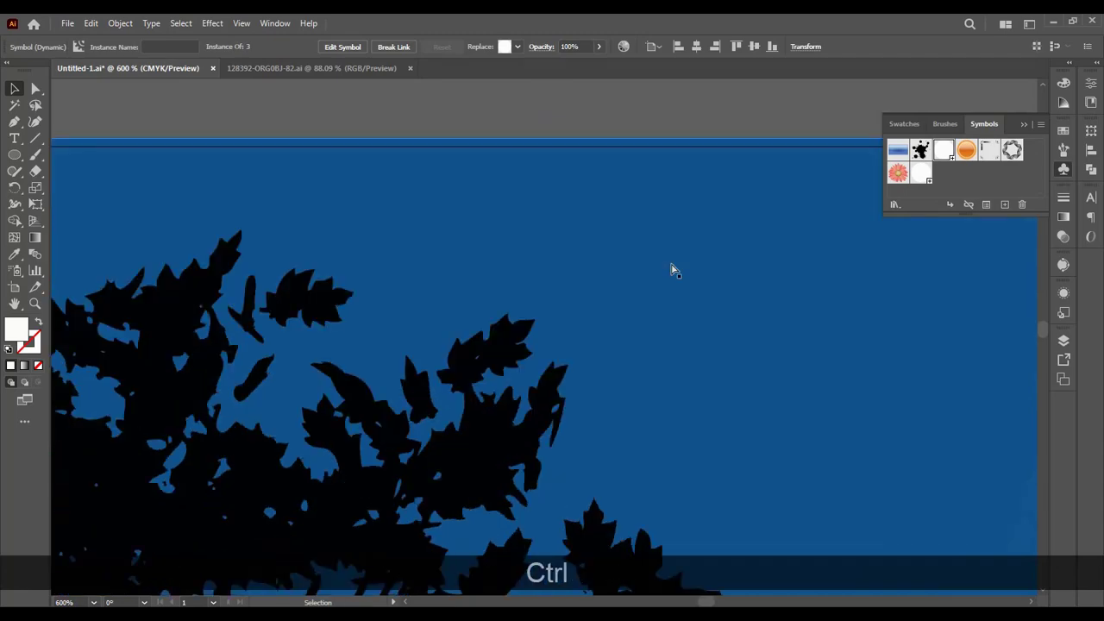
key(ctrl+minus)
key(ctrl+minus)
key(ctrl+minus)
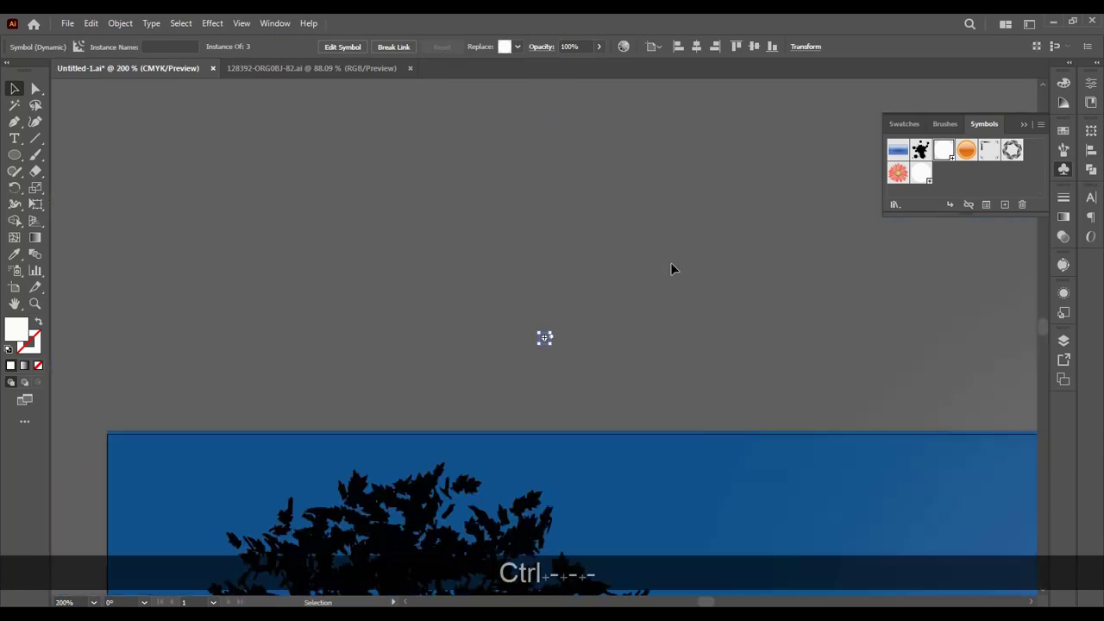
scroll(671, 262, down, 3)
drag(670, 268, 210, 204)
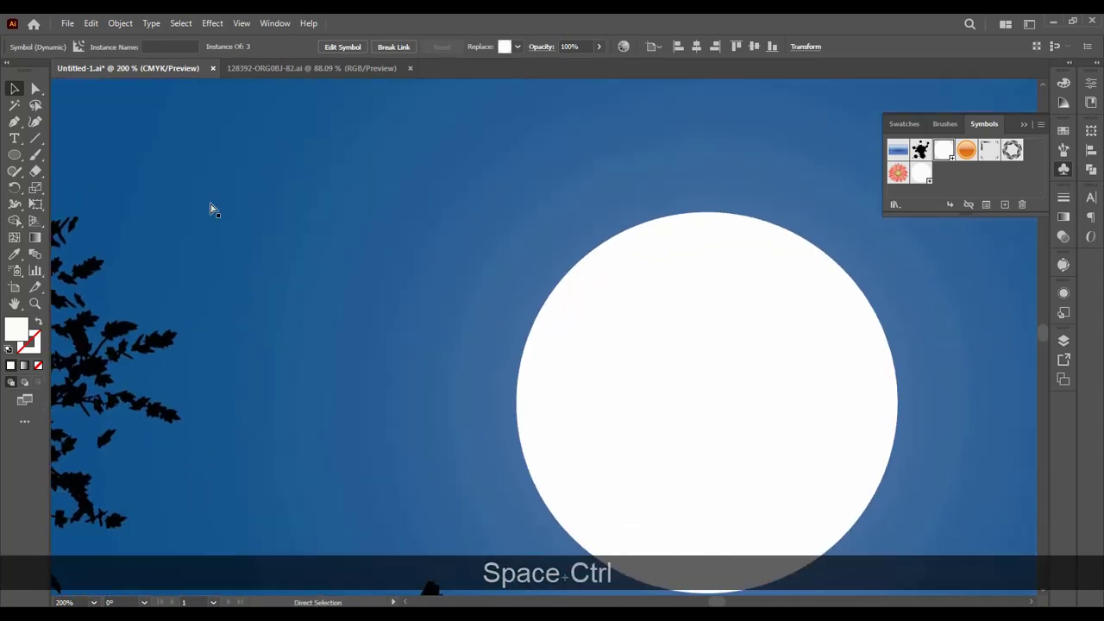
key(ctrl+minus)
key(ctrl+minus)
drag(543, 335, 179, 101)
click(356, 110)
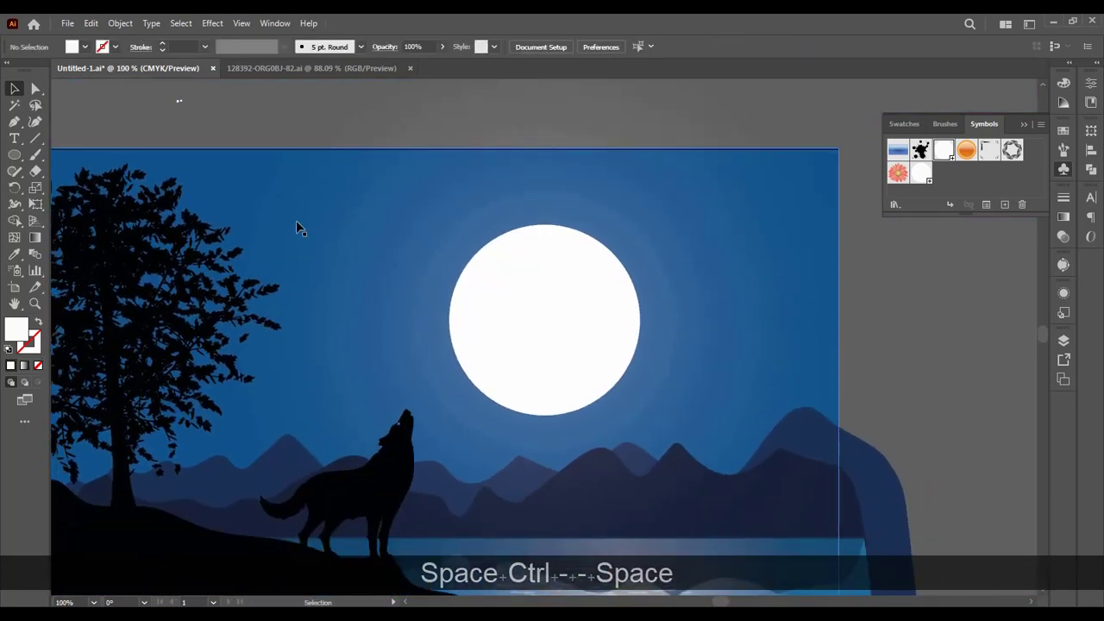
key(shift+s)
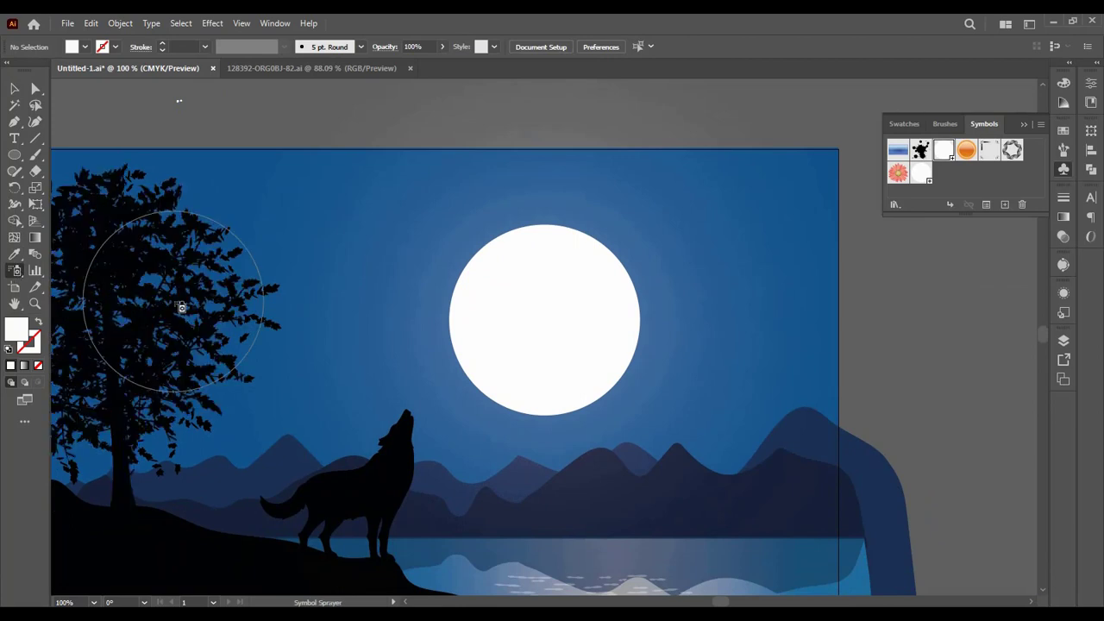
click(943, 152)
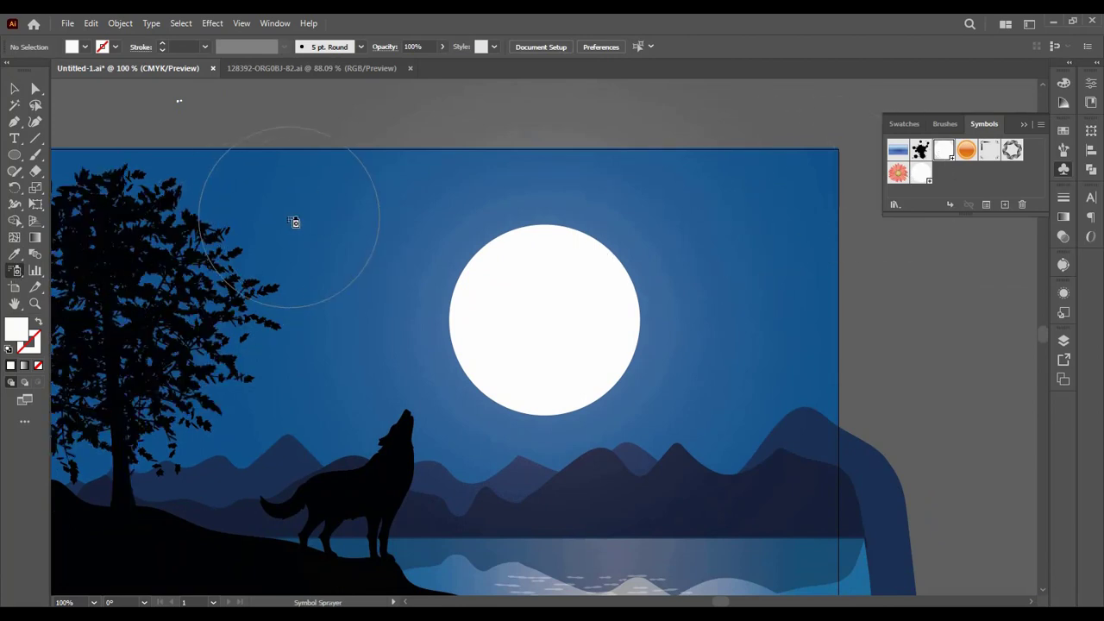
mouse_move(283, 208)
mouse_down()
mouse_move(305, 274)
mouse_move(301, 298)
mouse_move(357, 309)
mouse_move(453, 209)
mouse_up()
mouse_move(578, 186)
mouse_down()
mouse_move(691, 171)
mouse_move(765, 183)
mouse_move(802, 265)
mouse_move(799, 336)
mouse_move(739, 368)
mouse_move(725, 343)
mouse_up()
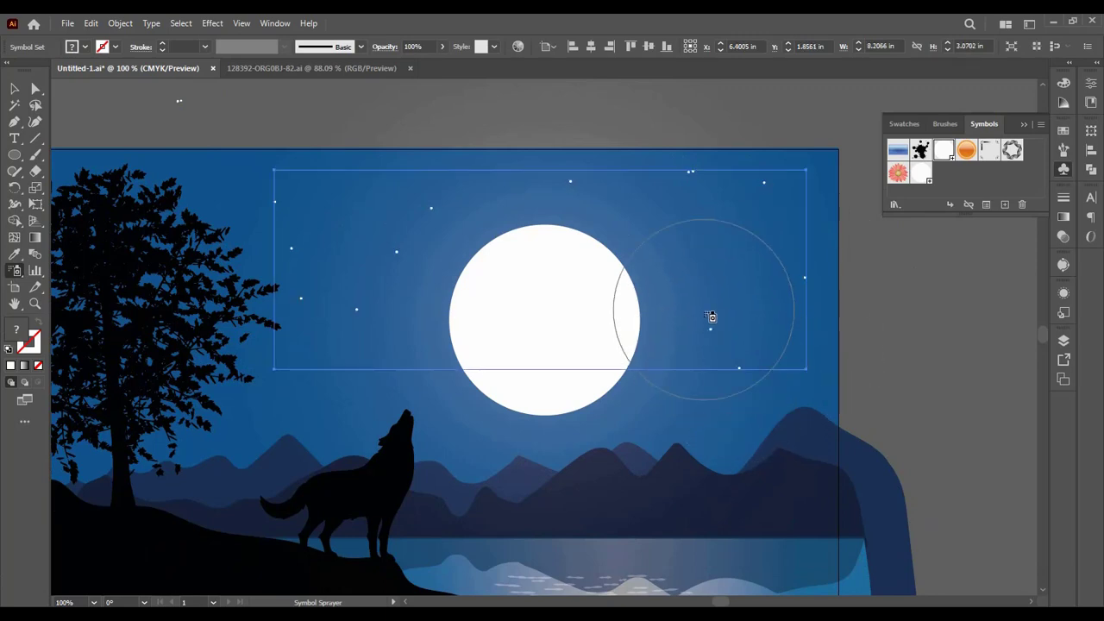
mouse_move(732, 261)
mouse_down()
mouse_move(503, 203)
mouse_move(458, 246)
mouse_move(440, 245)
mouse_move(340, 191)
mouse_move(351, 198)
mouse_move(358, 294)
mouse_move(399, 323)
mouse_move(241, 360)
mouse_move(262, 360)
mouse_move(338, 412)
mouse_move(418, 402)
mouse_move(459, 433)
mouse_move(687, 406)
mouse_move(740, 423)
mouse_move(824, 339)
mouse_move(833, 226)
mouse_up()
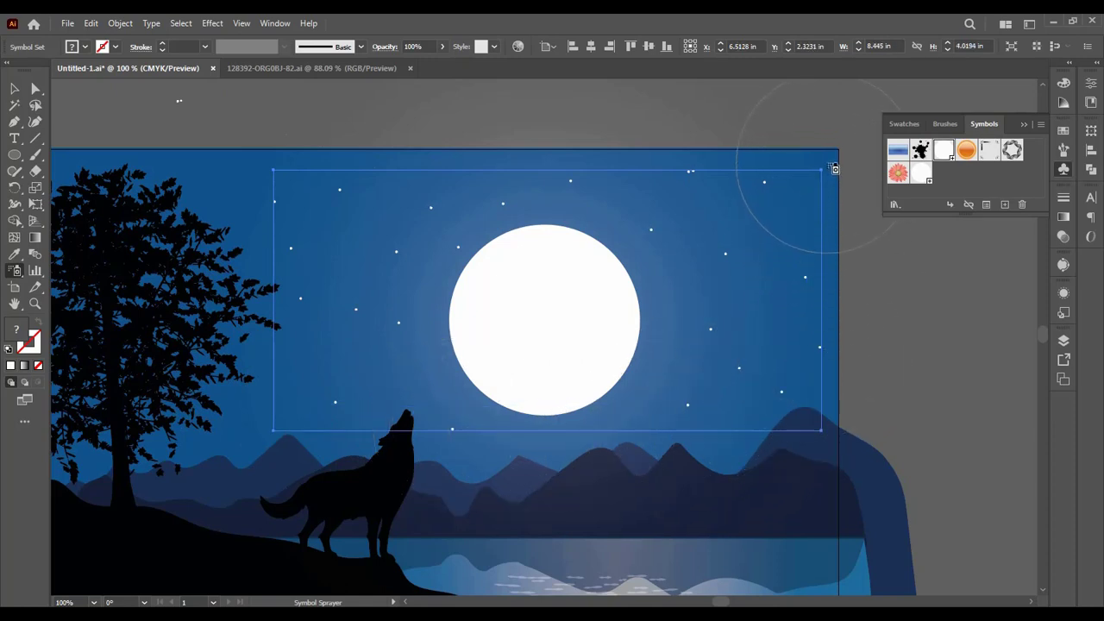
mouse_move(817, 188)
mouse_down()
mouse_move(622, 264)
mouse_move(244, 200)
mouse_move(207, 167)
mouse_move(228, 225)
mouse_move(225, 397)
mouse_up()
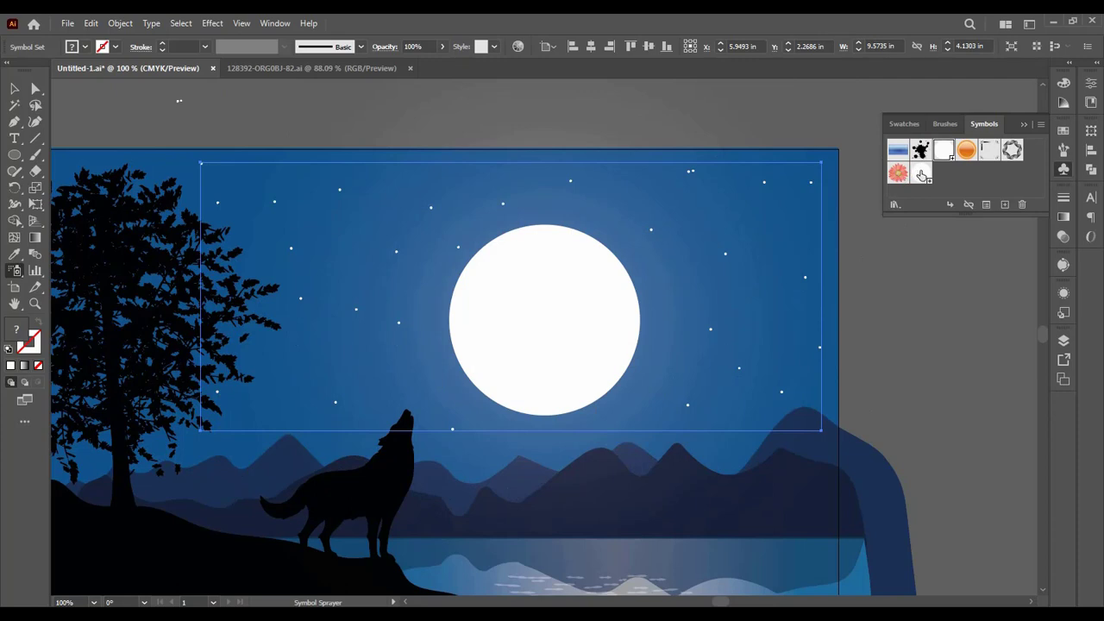
Step: Spray the smaller symbol 2 among the existing stars on both sides of the moon and clear the selection
click(923, 175)
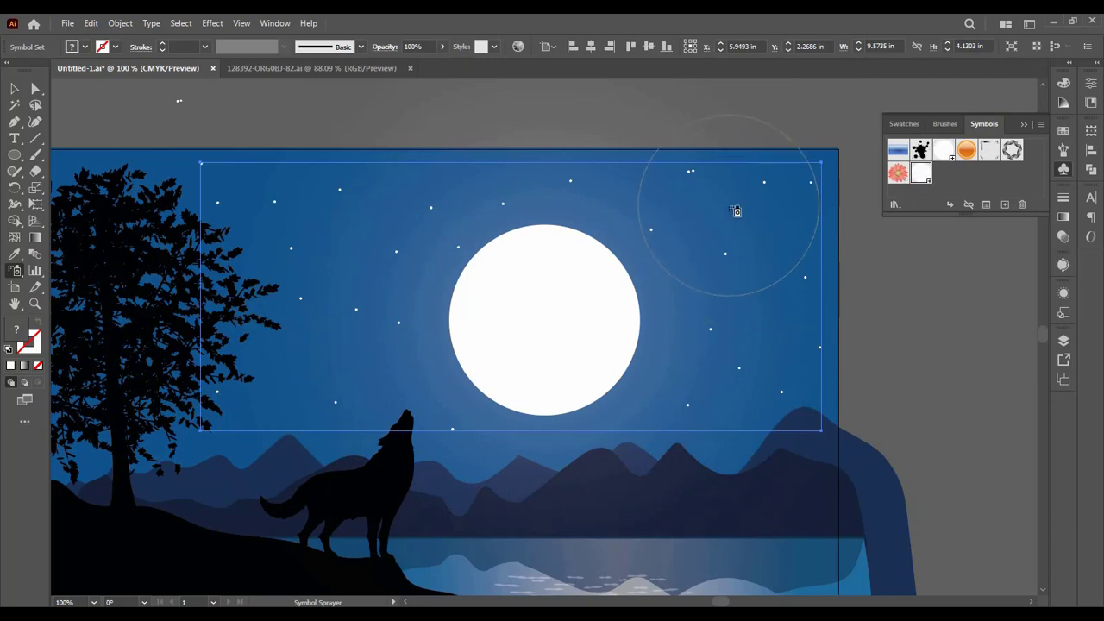
mouse_move(736, 211)
mouse_down()
mouse_move(774, 230)
mouse_move(779, 271)
mouse_move(765, 288)
mouse_move(693, 308)
mouse_move(678, 370)
mouse_move(739, 407)
mouse_move(725, 407)
mouse_up()
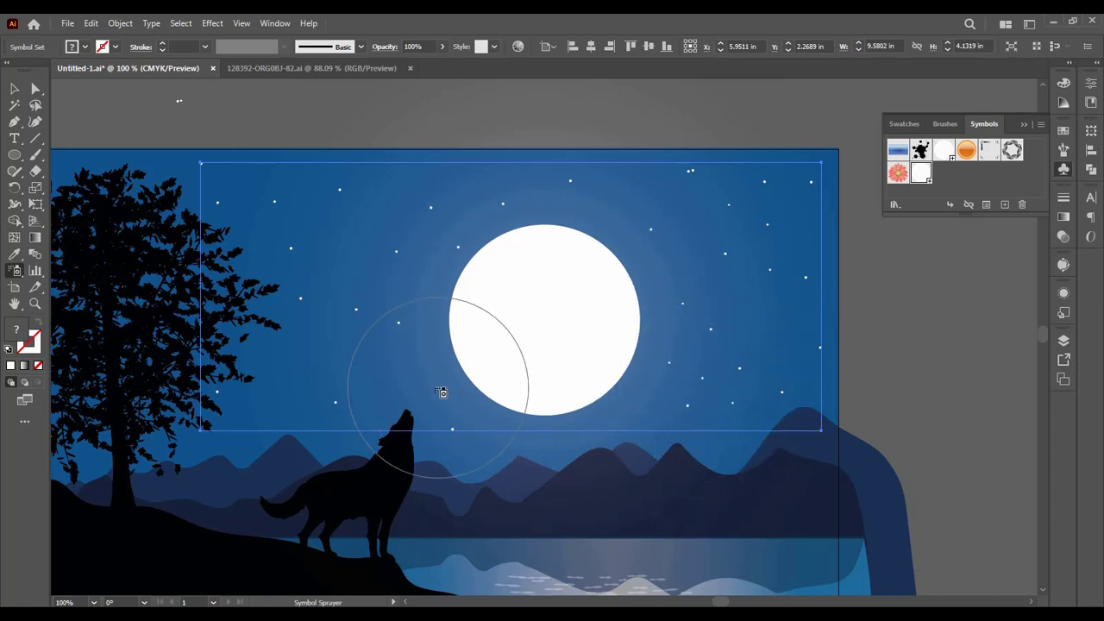
mouse_move(370, 371)
mouse_down()
mouse_move(281, 387)
mouse_move(285, 342)
mouse_move(353, 284)
mouse_move(358, 239)
mouse_move(423, 227)
mouse_move(414, 293)
mouse_up()
mouse_move(402, 332)
mouse_down()
mouse_move(343, 279)
mouse_move(415, 302)
mouse_move(431, 349)
mouse_move(415, 383)
mouse_move(495, 412)
mouse_move(506, 412)
mouse_move(447, 391)
mouse_move(633, 414)
mouse_move(636, 252)
mouse_move(607, 235)
mouse_move(628, 207)
mouse_up()
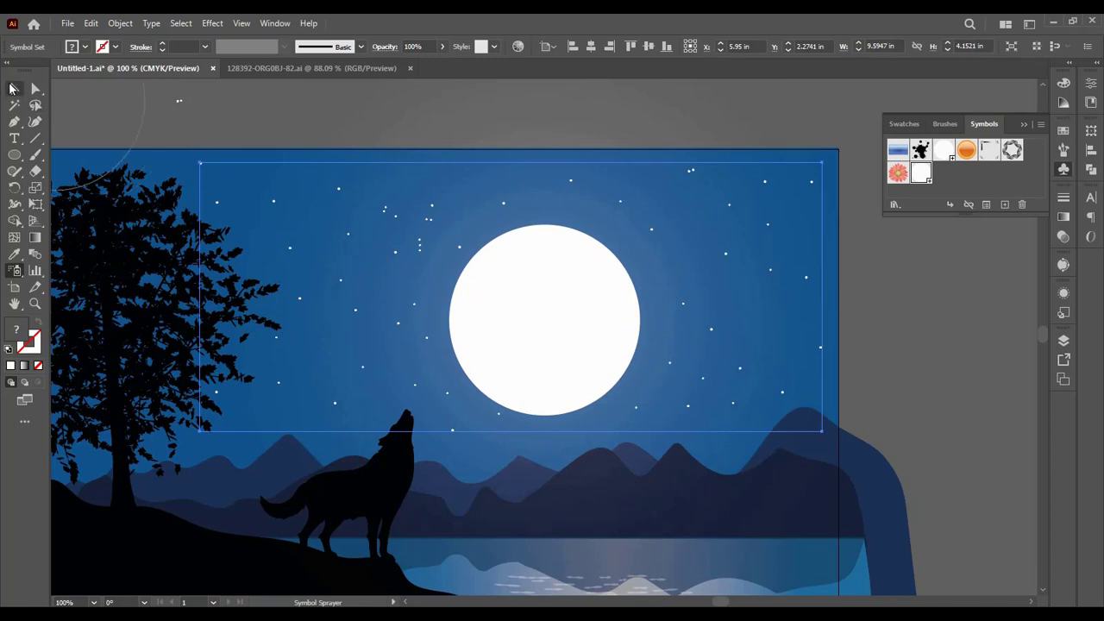
click(12, 89)
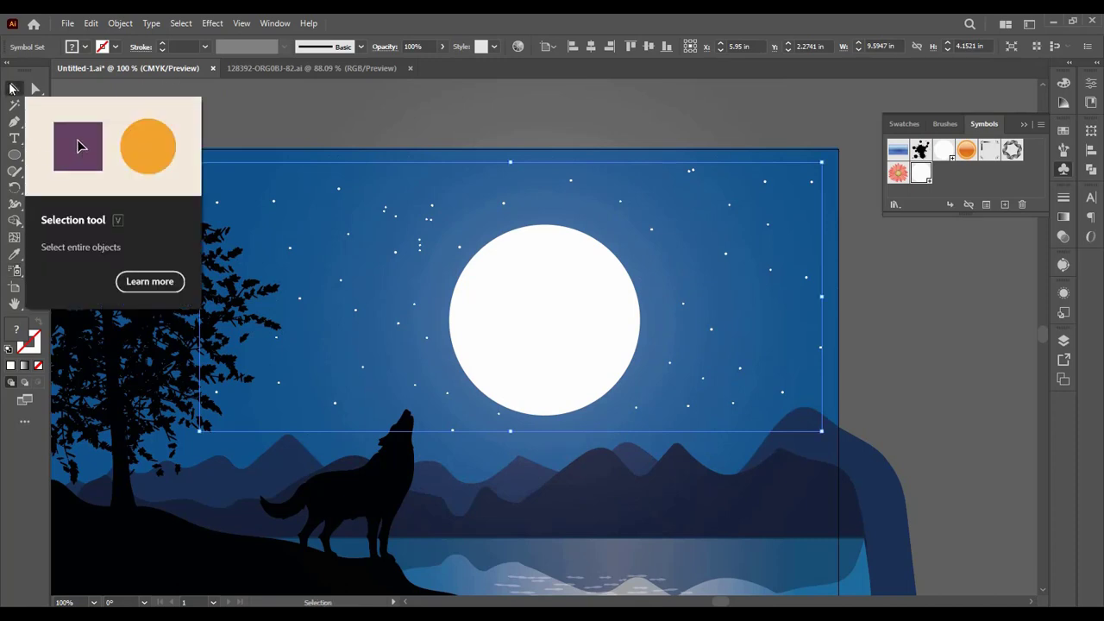
click(492, 122)
click(502, 200)
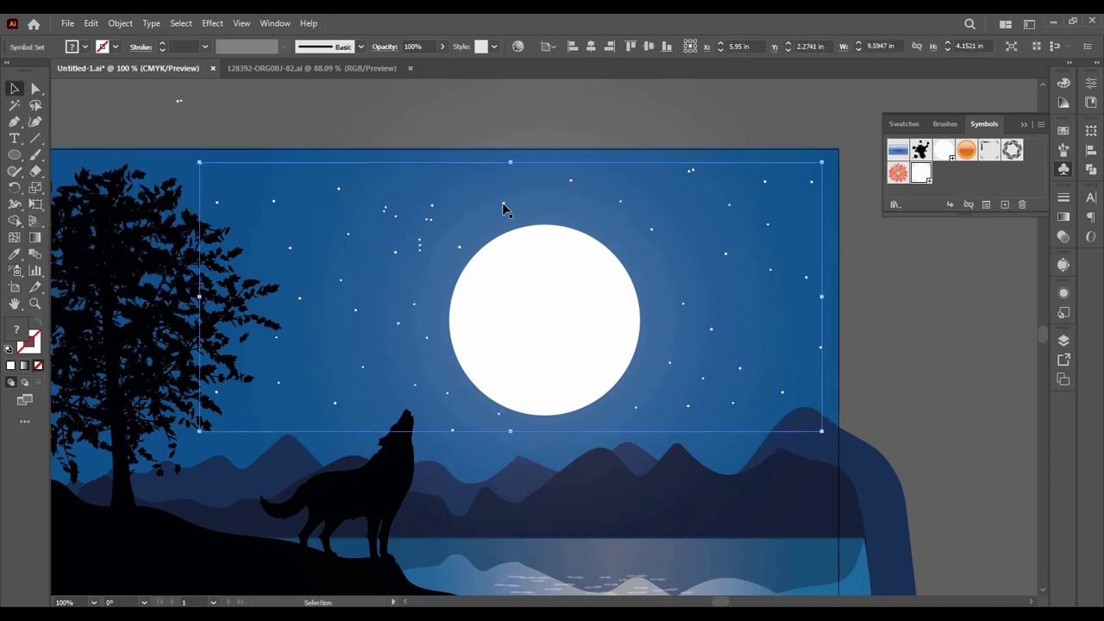
click(504, 120)
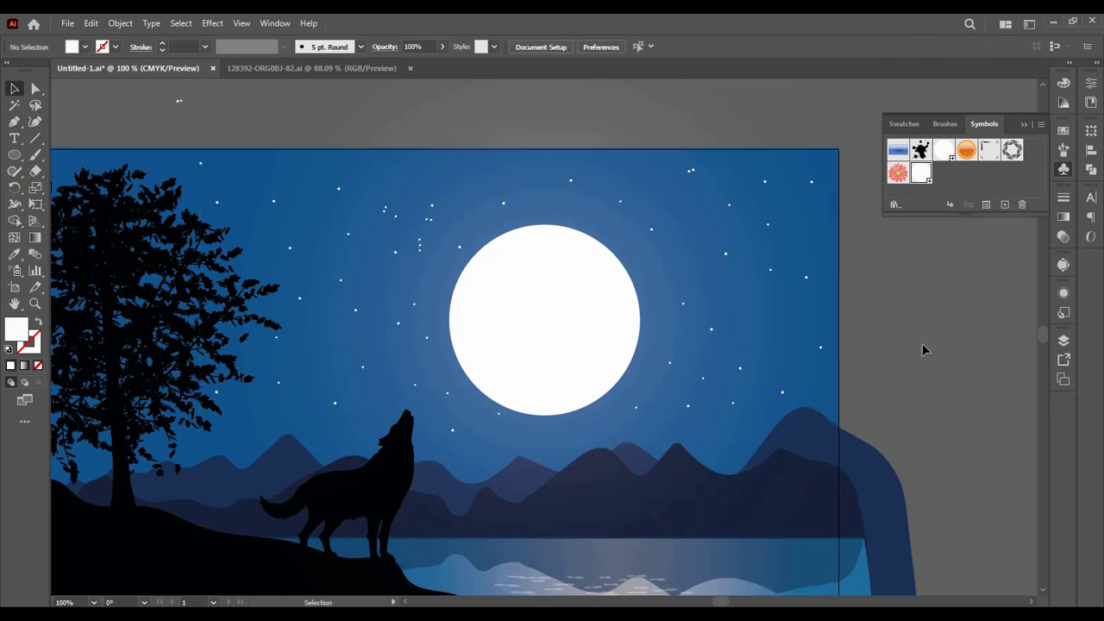
Step: Copy the blue sky background rectangle, paste the copy in front in place, and bring it to the front of all artwork
key(space)
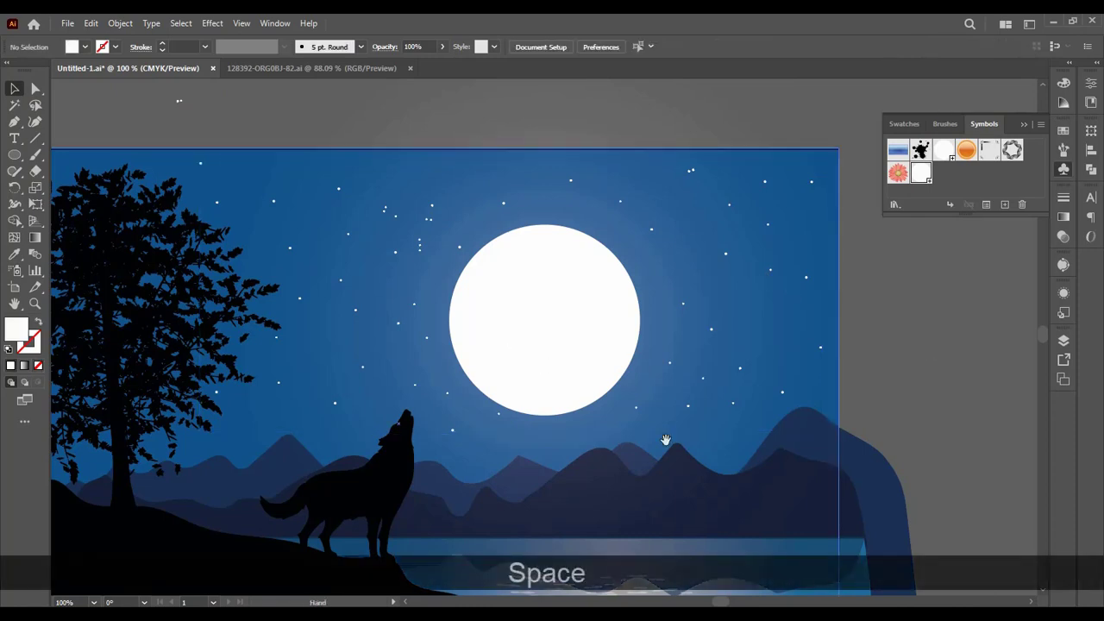
key(ctrl)
key(ctrl+minus)
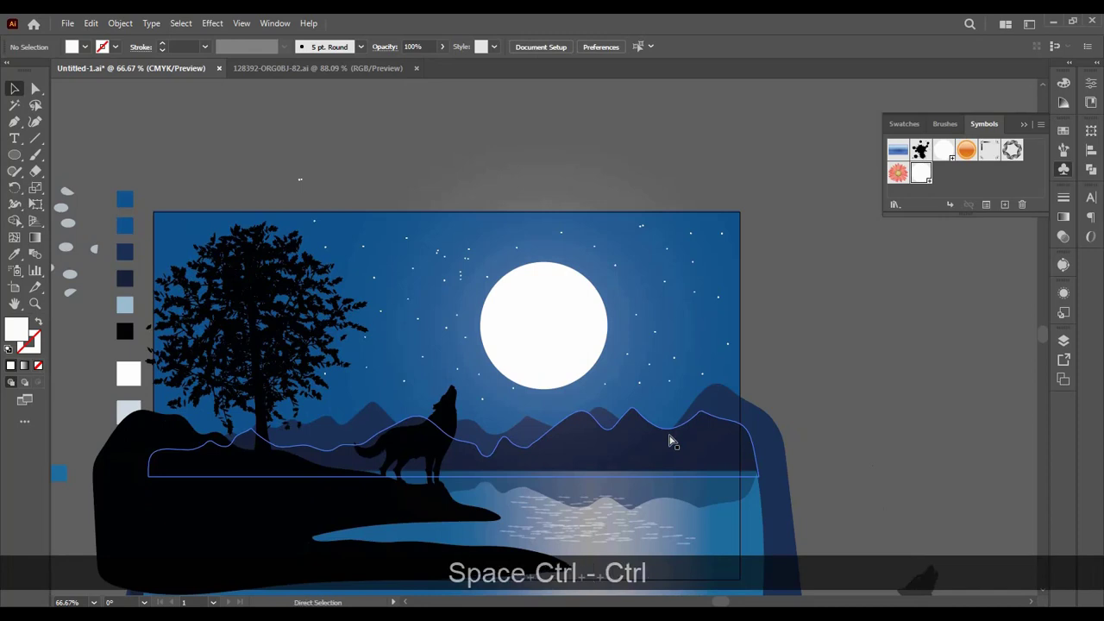
key(ctrl+minus)
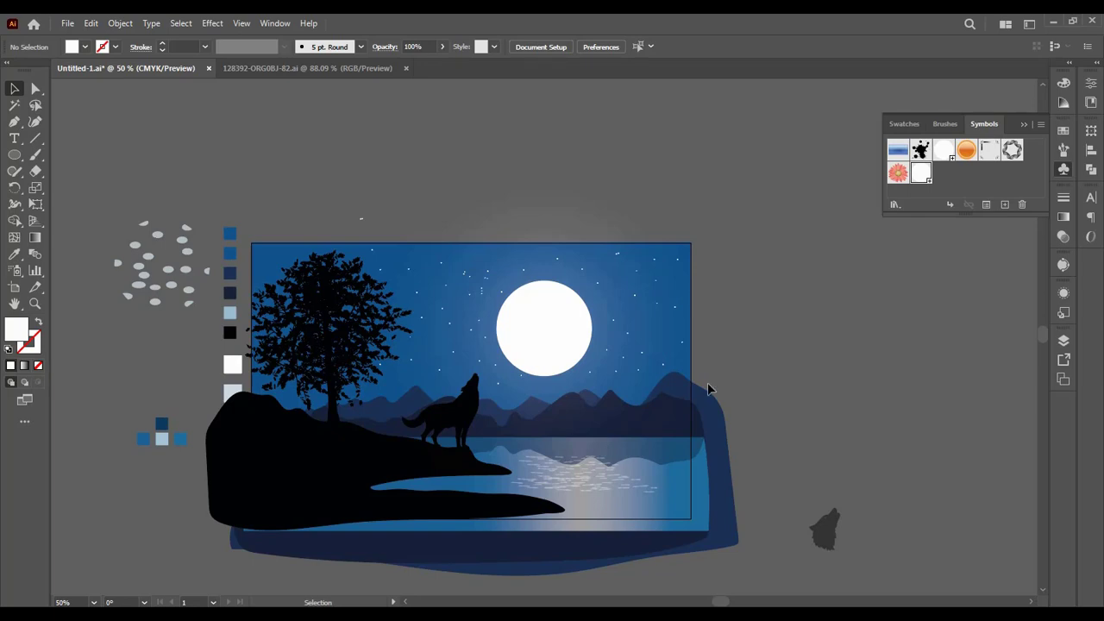
scroll(736, 352, down, 1)
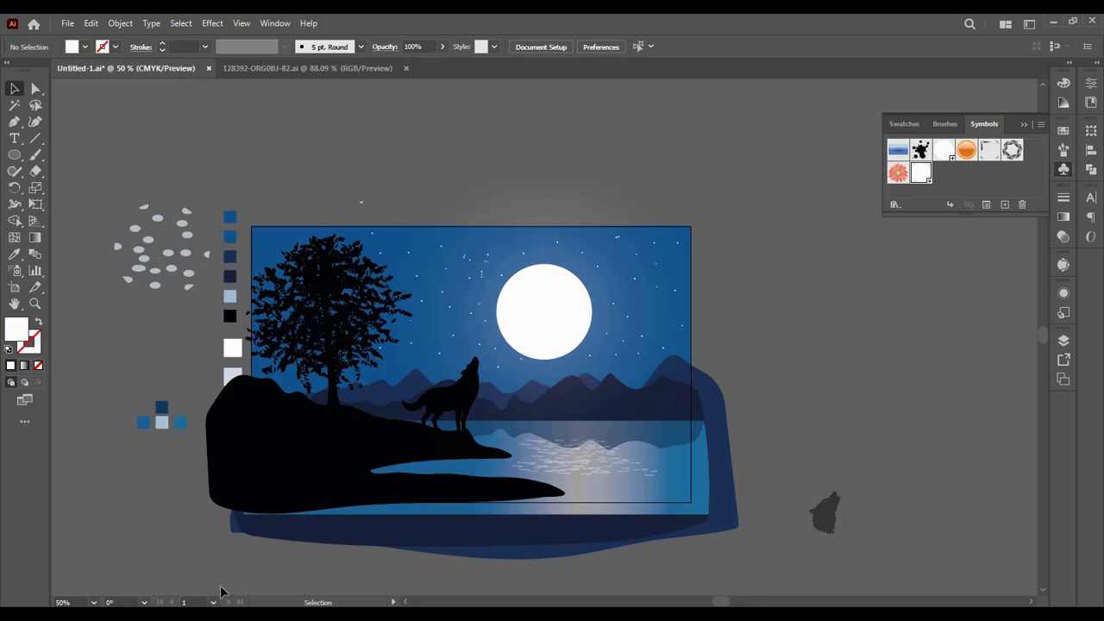
click(259, 245)
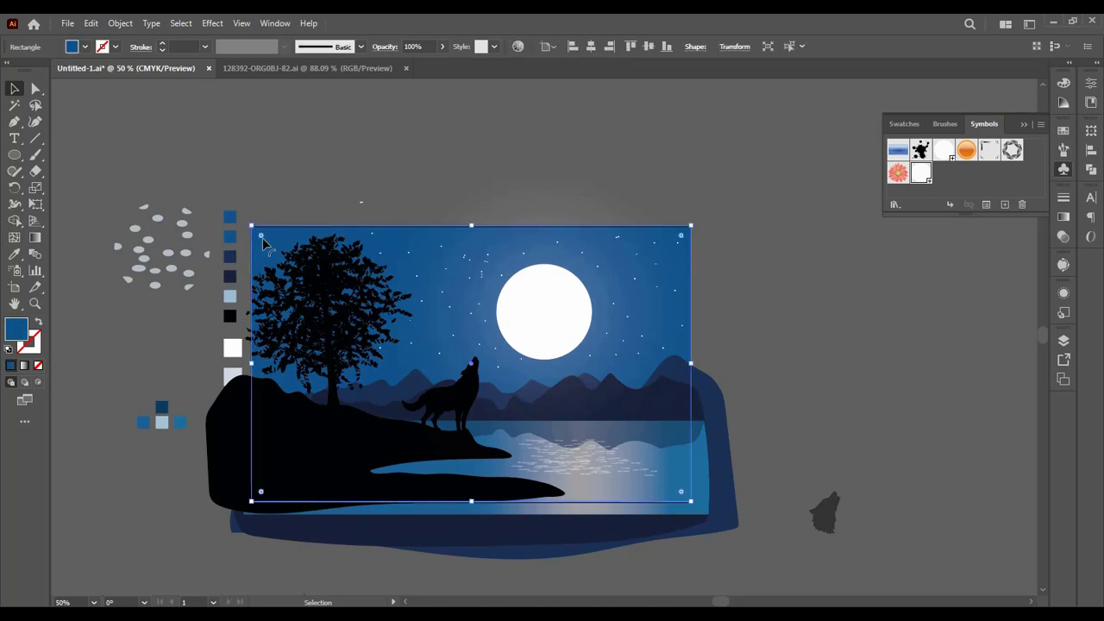
key(ctrl+c)
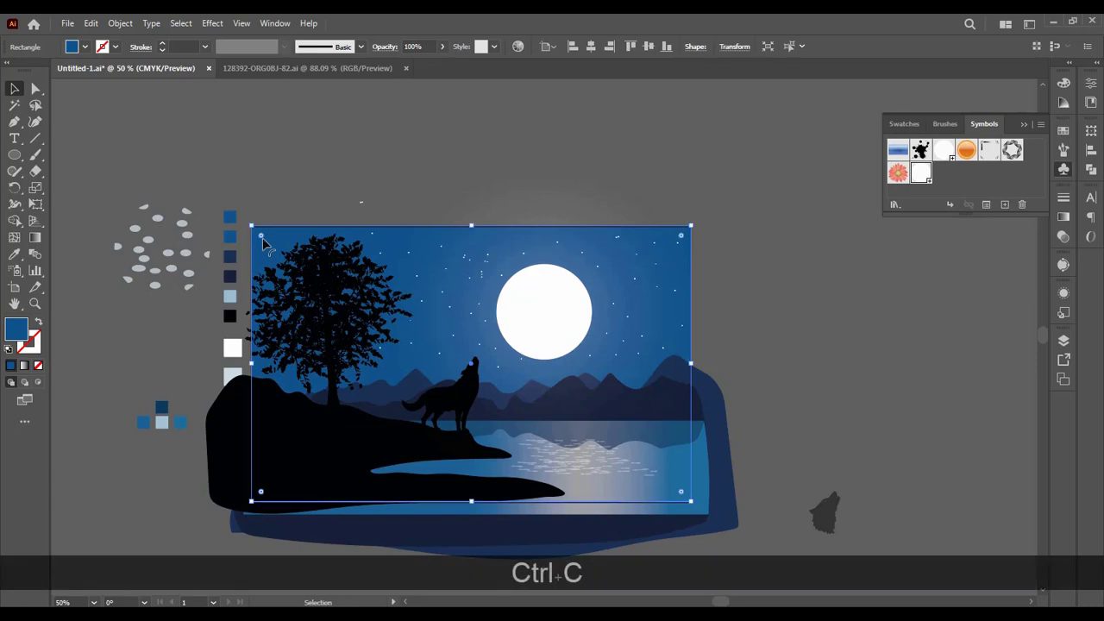
key(ctrl+f)
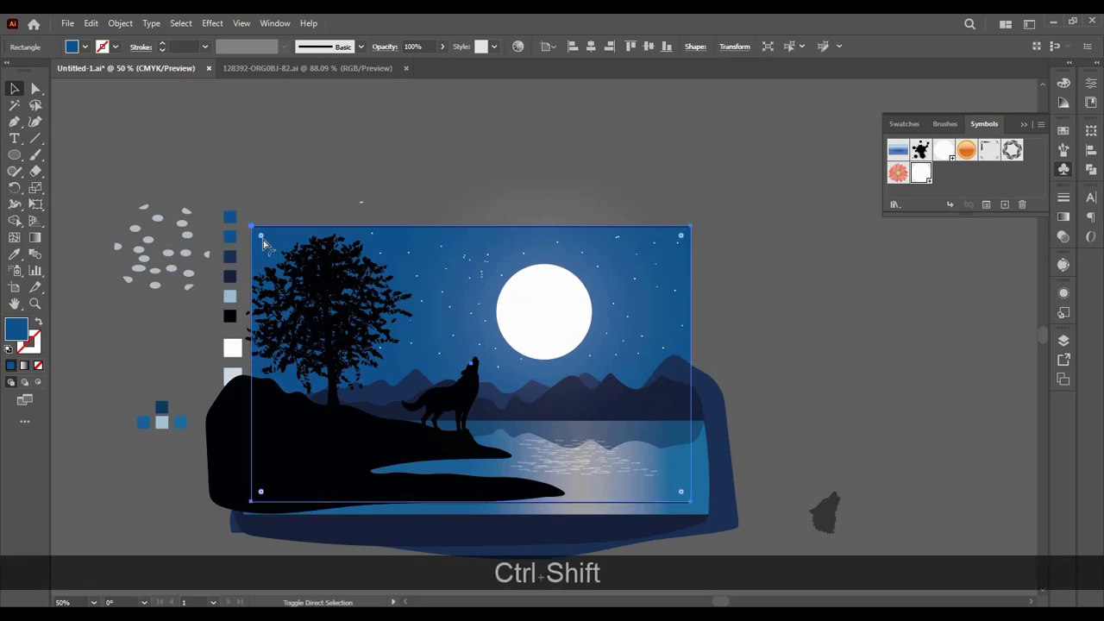
key(ctrl+shift+bracketright)
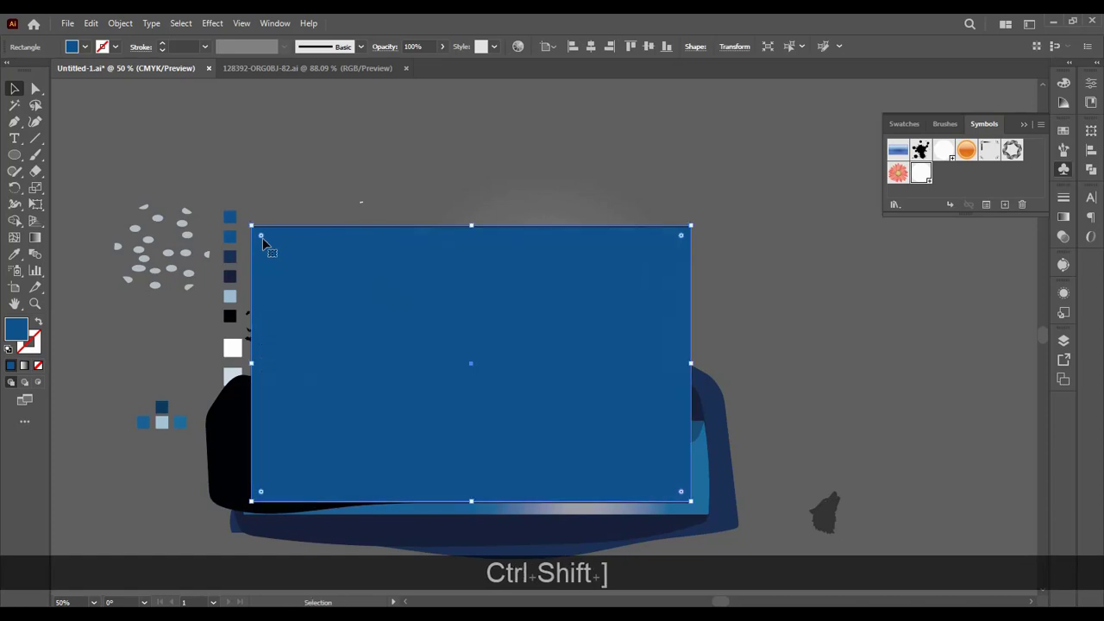
key(v)
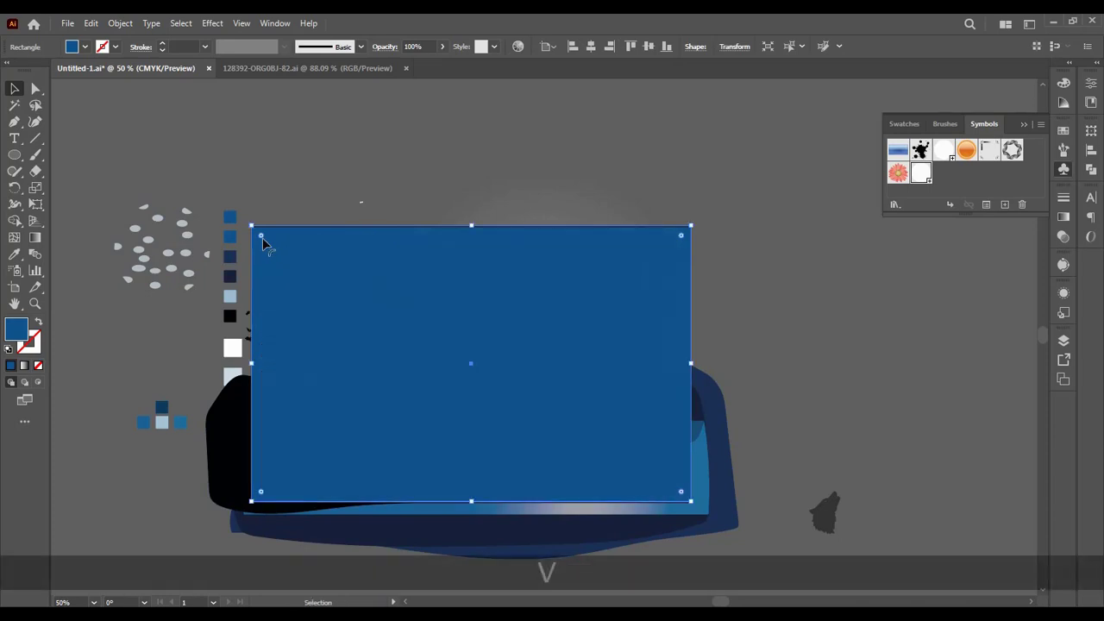
Step: Select the whole landscape with the covering blue rectangle and unlock the locked artwork within it, then clear the selection
click(269, 201)
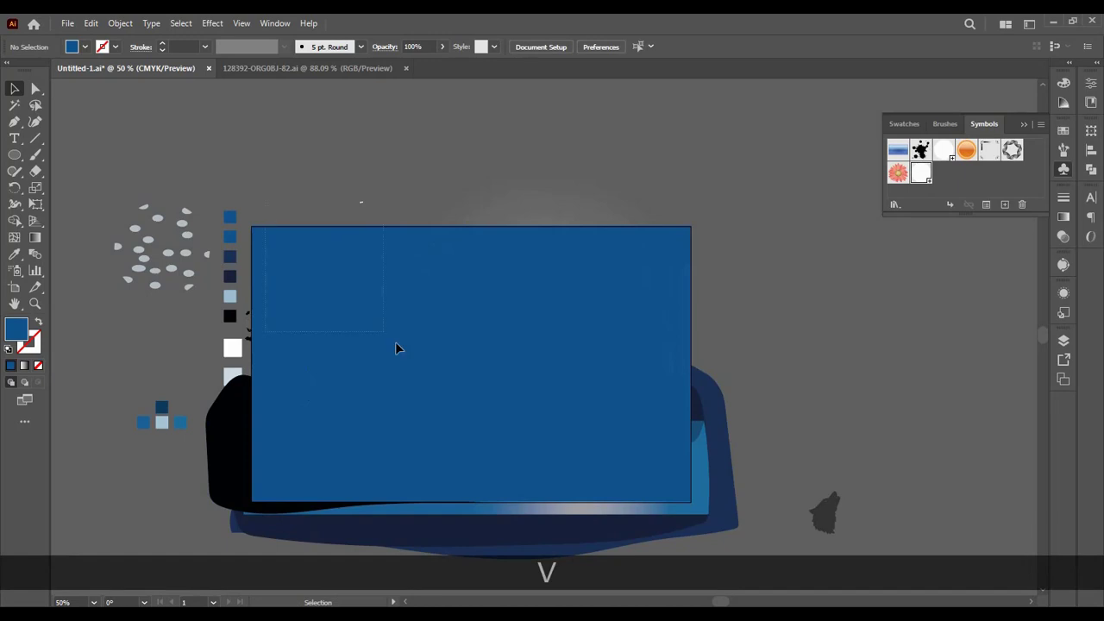
drag(396, 344, 531, 425)
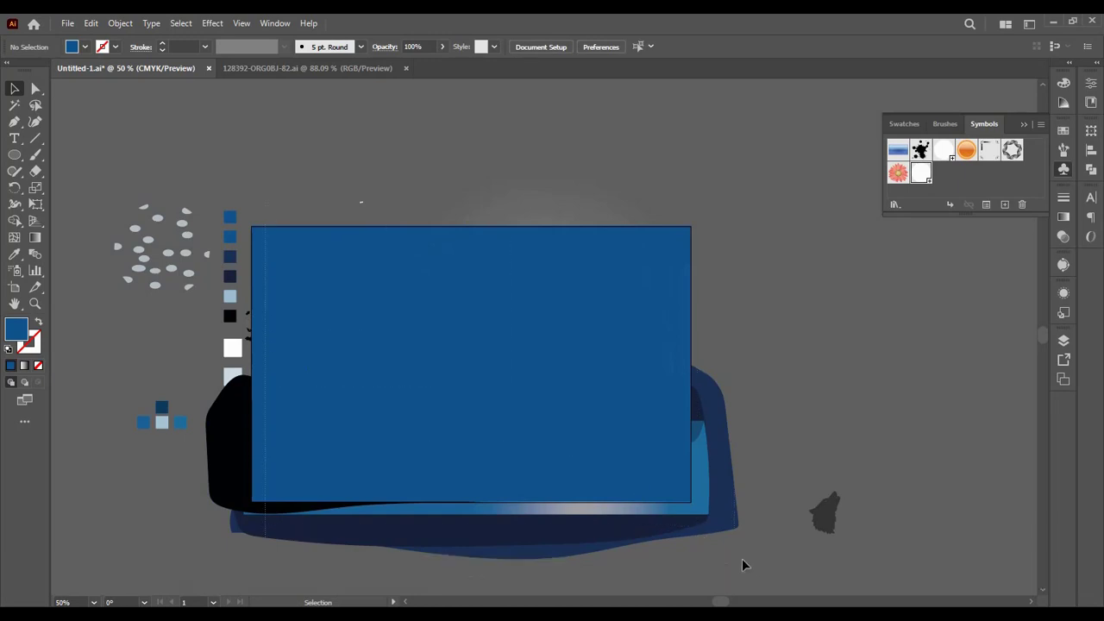
drag(742, 559, 661, 481)
right_click(590, 320)
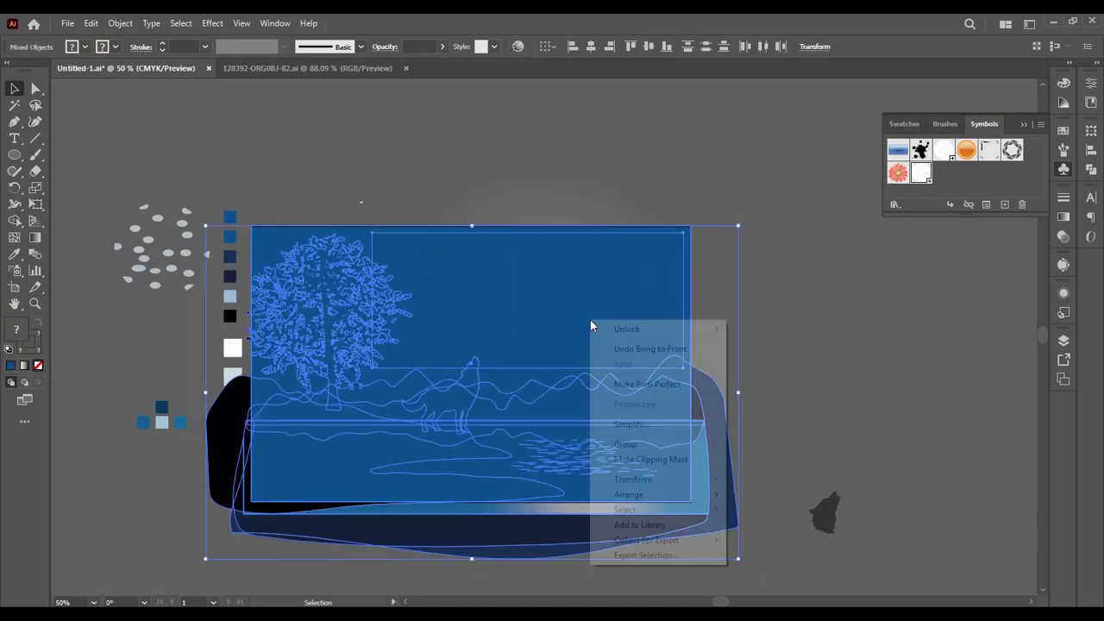
click(744, 329)
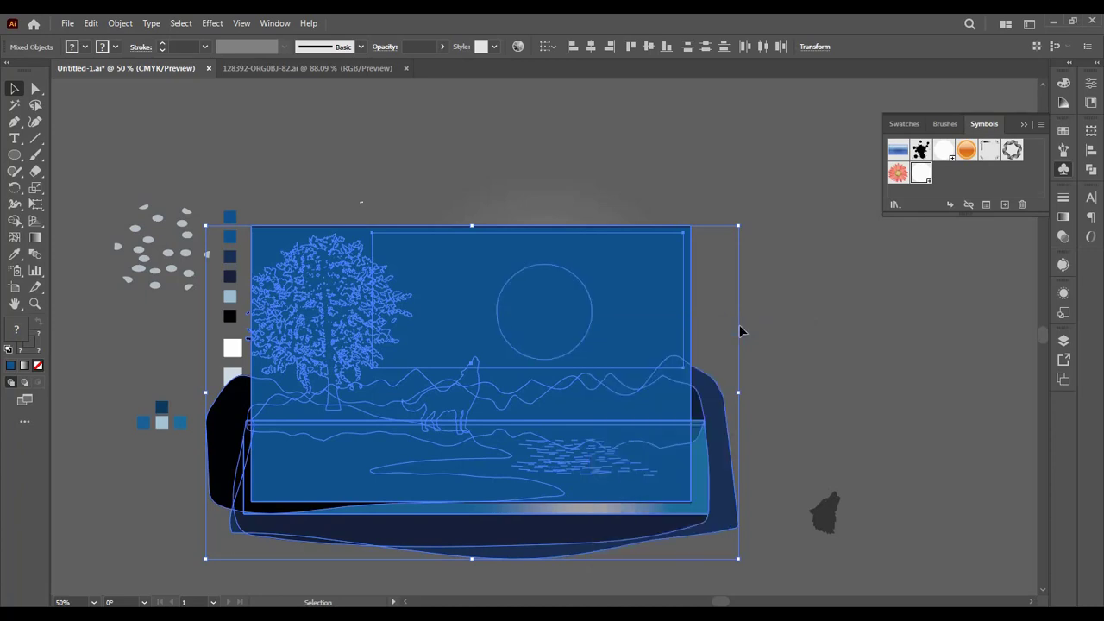
click(783, 321)
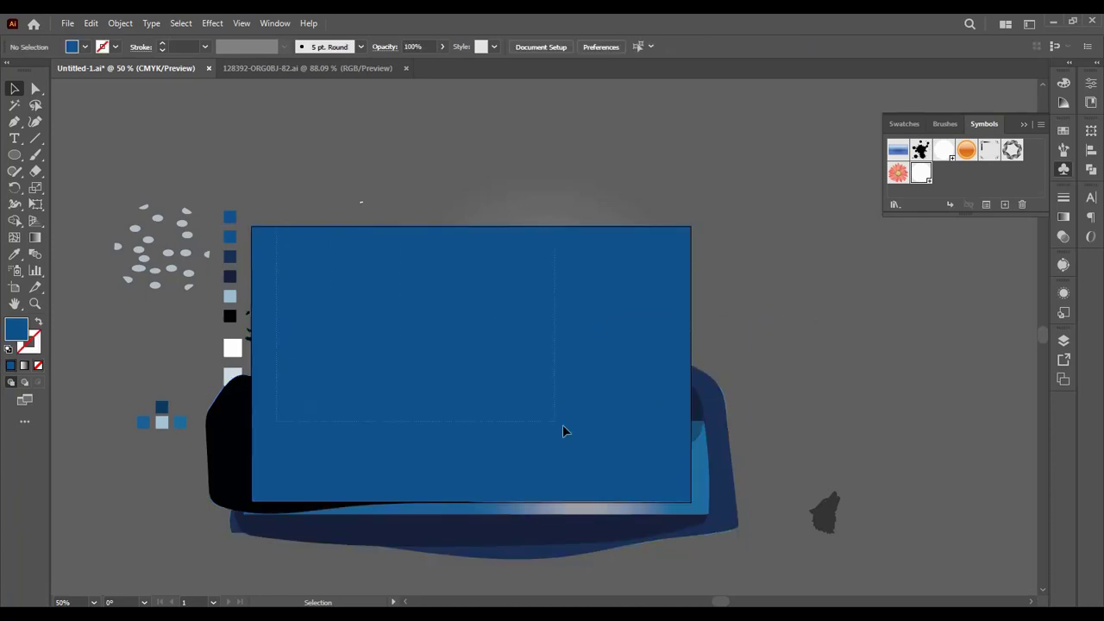
Step: Select all the landscape artwork with the covering rectangle and make a clipping mask that trims the scene to the artboard
drag(739, 549, 603, 455)
right_click(605, 443)
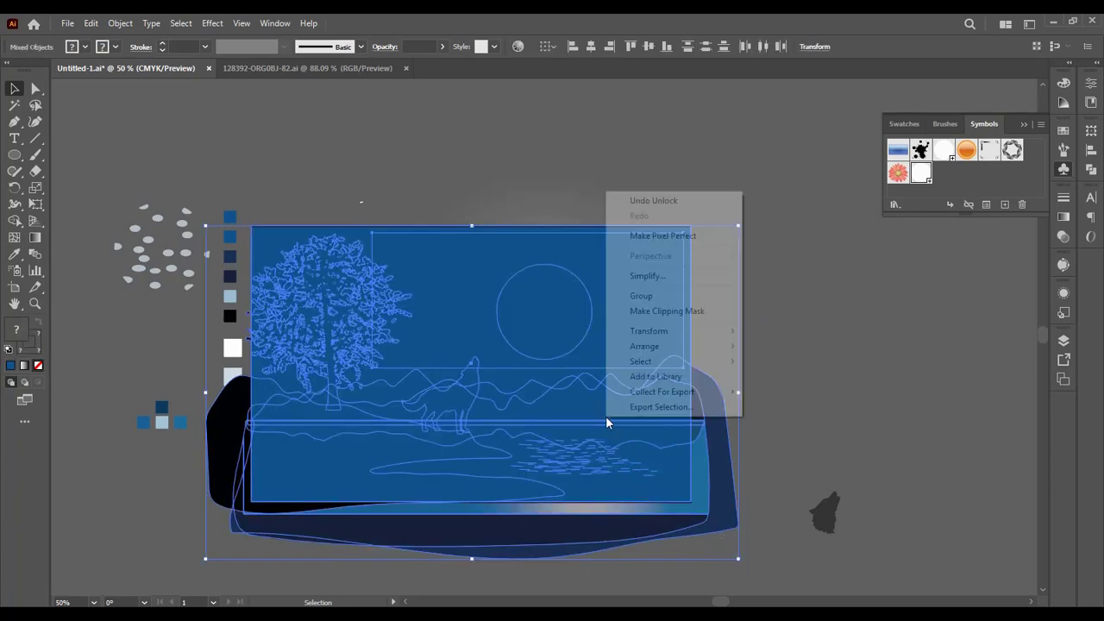
click(645, 311)
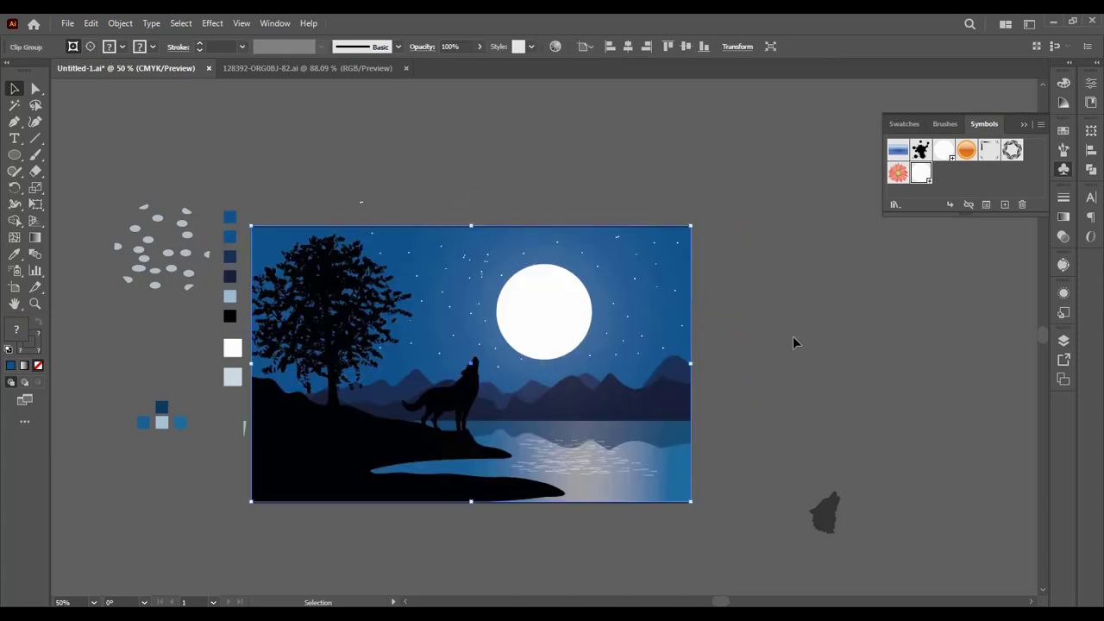
click(796, 338)
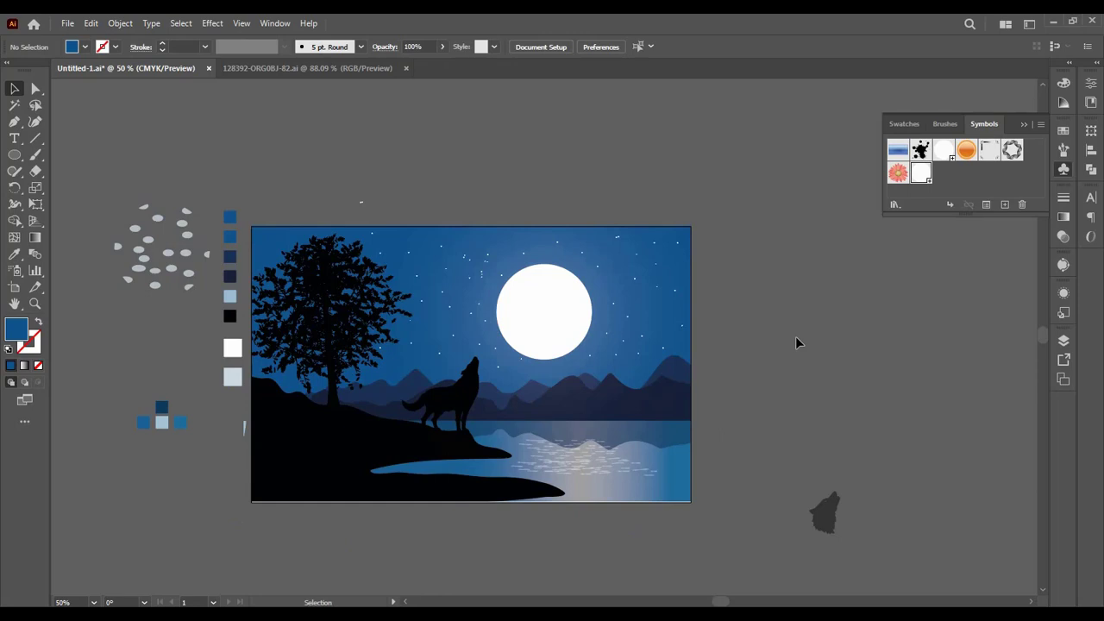
Step: Draw a short diagonal line segment in the sky just right of the moon and give it a 2 pt stroke
key(ctrl+equal)
key(ctrl+equal)
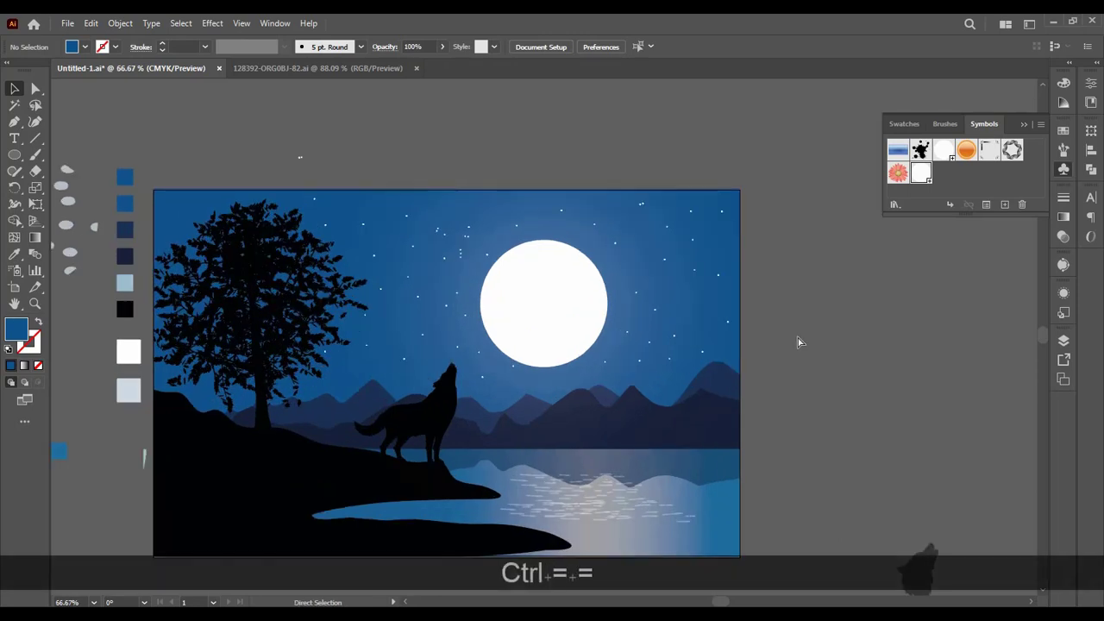
click(34, 138)
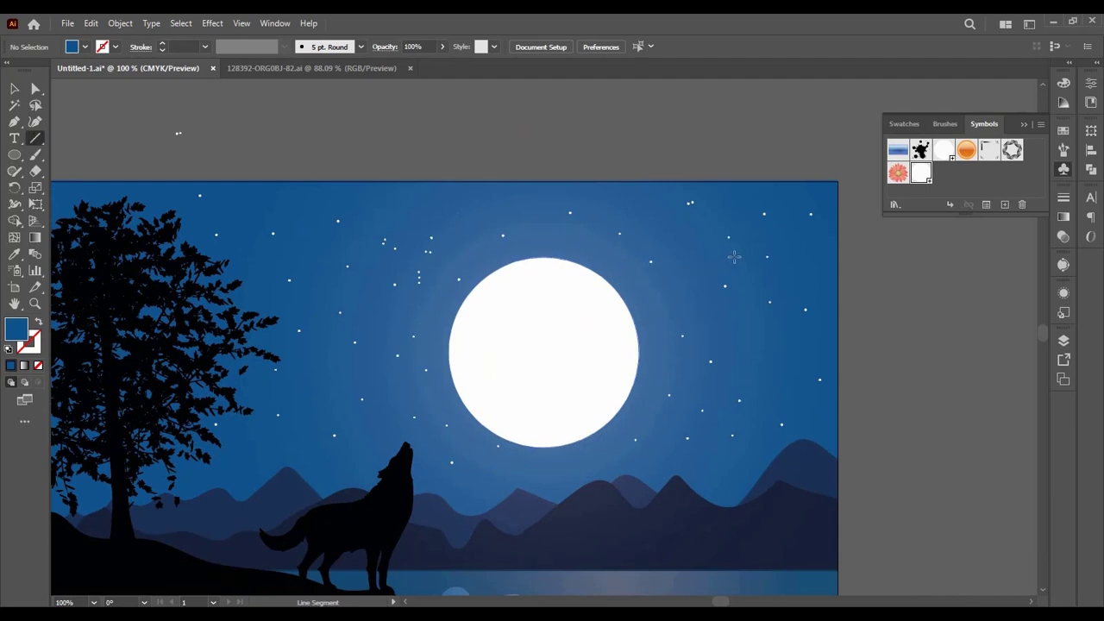
drag(734, 256, 694, 280)
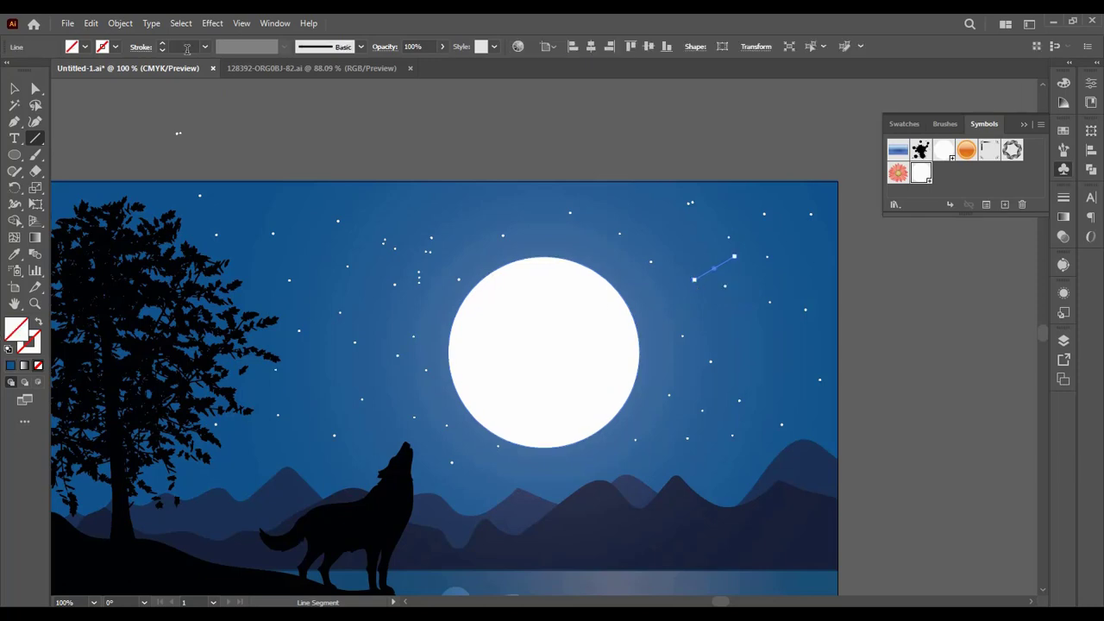
click(163, 46)
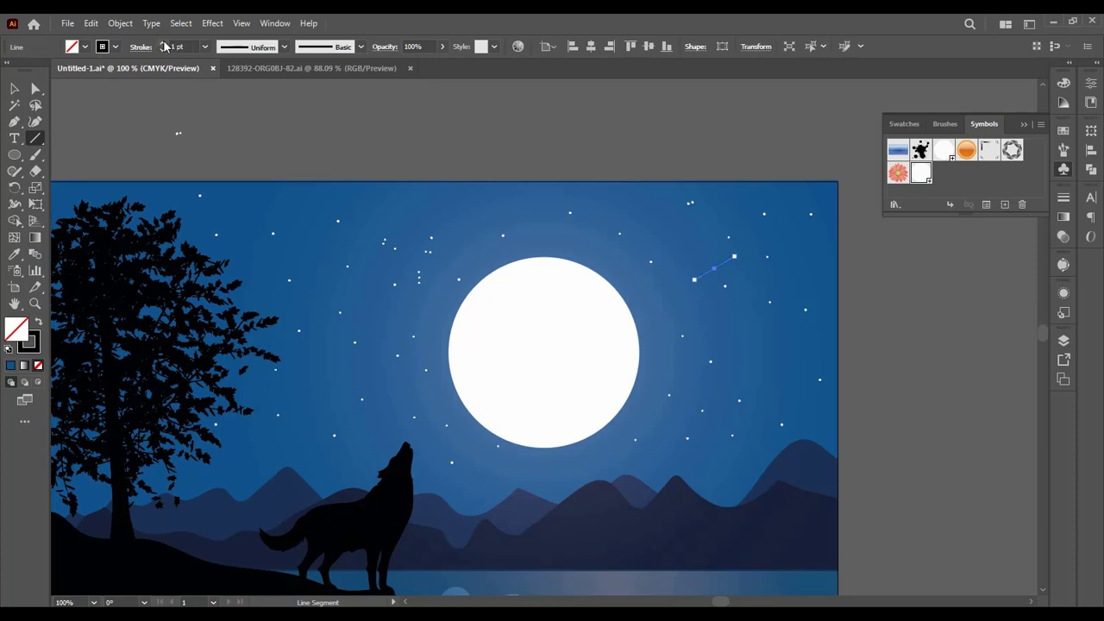
Step: Set the diagonal line's stroke colour to off-white F9F9F9 and apply Width Profile 5 to taper it
double_click(33, 343)
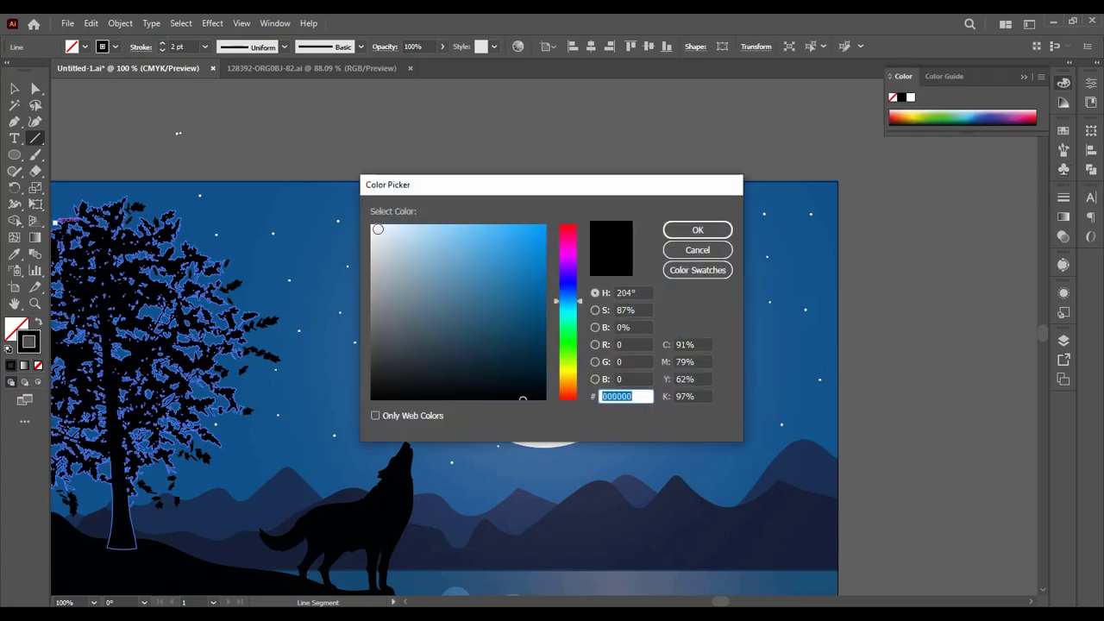
click(370, 228)
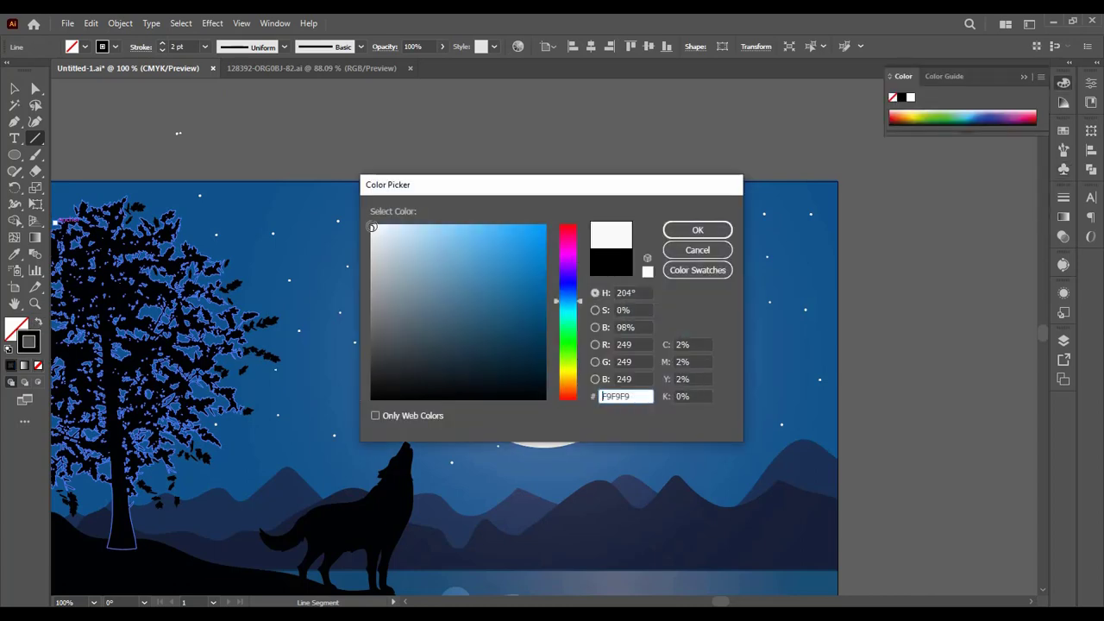
click(696, 235)
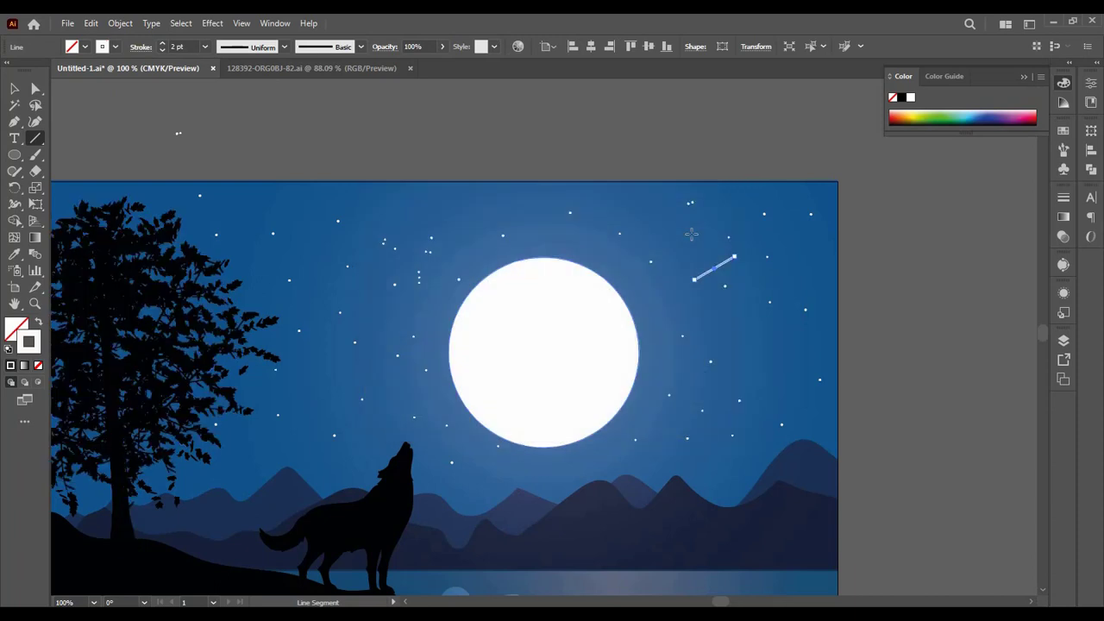
click(284, 46)
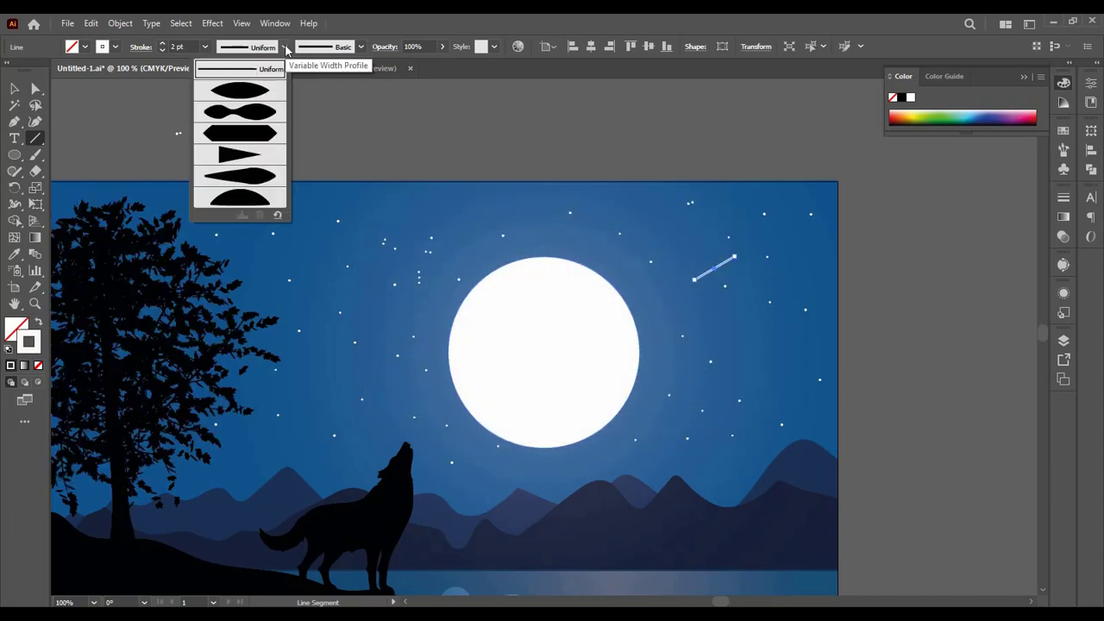
click(259, 179)
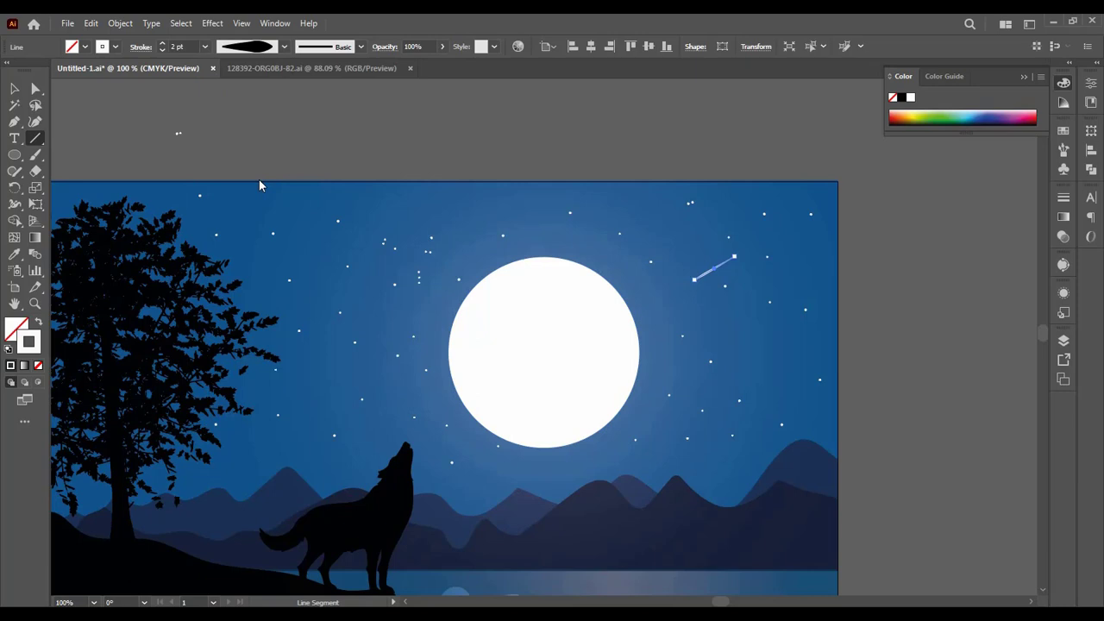
click(361, 47)
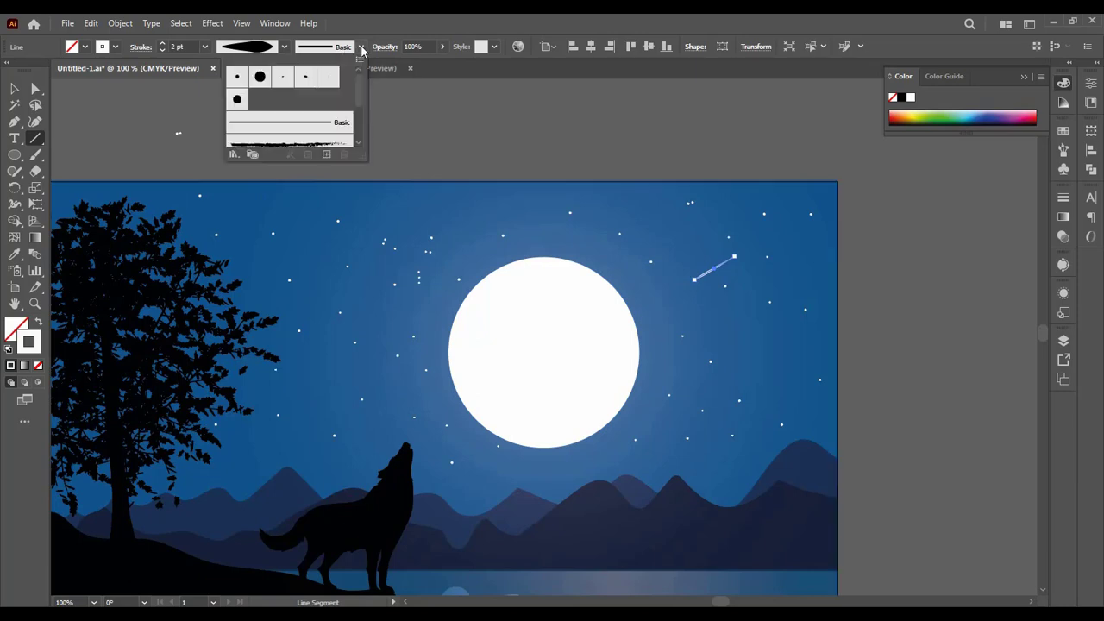
scroll(313, 130, down, 3)
scroll(310, 129, up, 3)
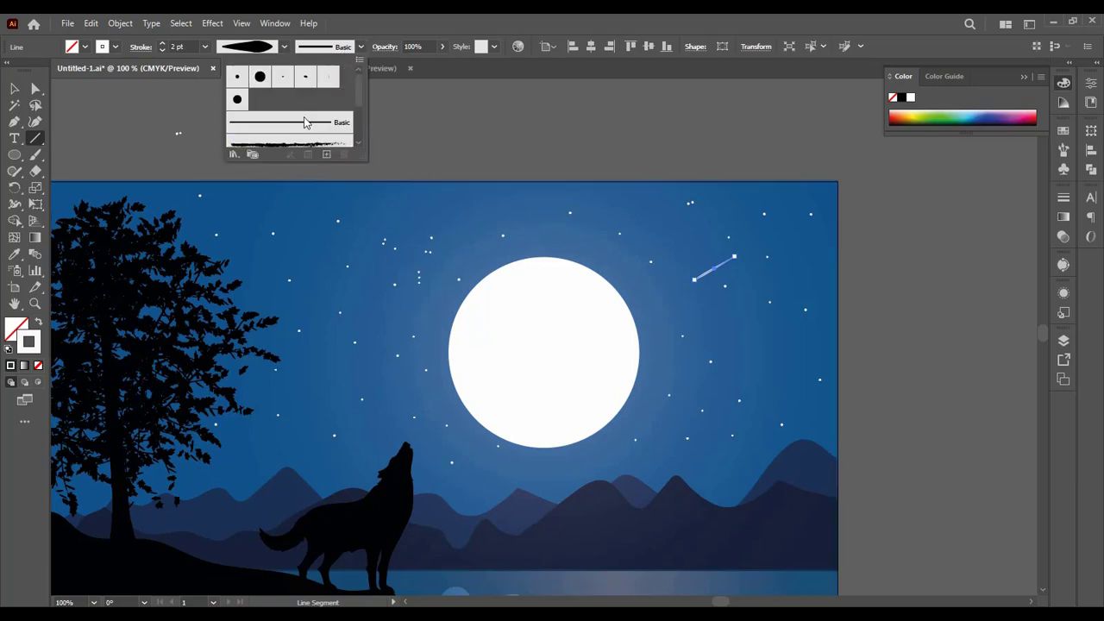
click(285, 49)
click(286, 52)
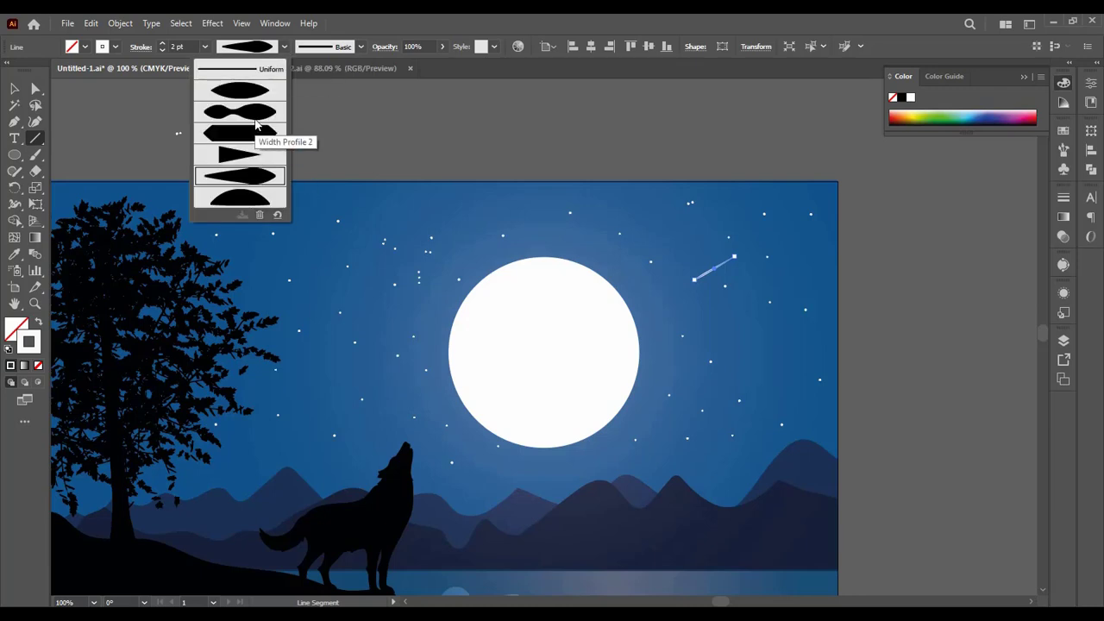
click(391, 145)
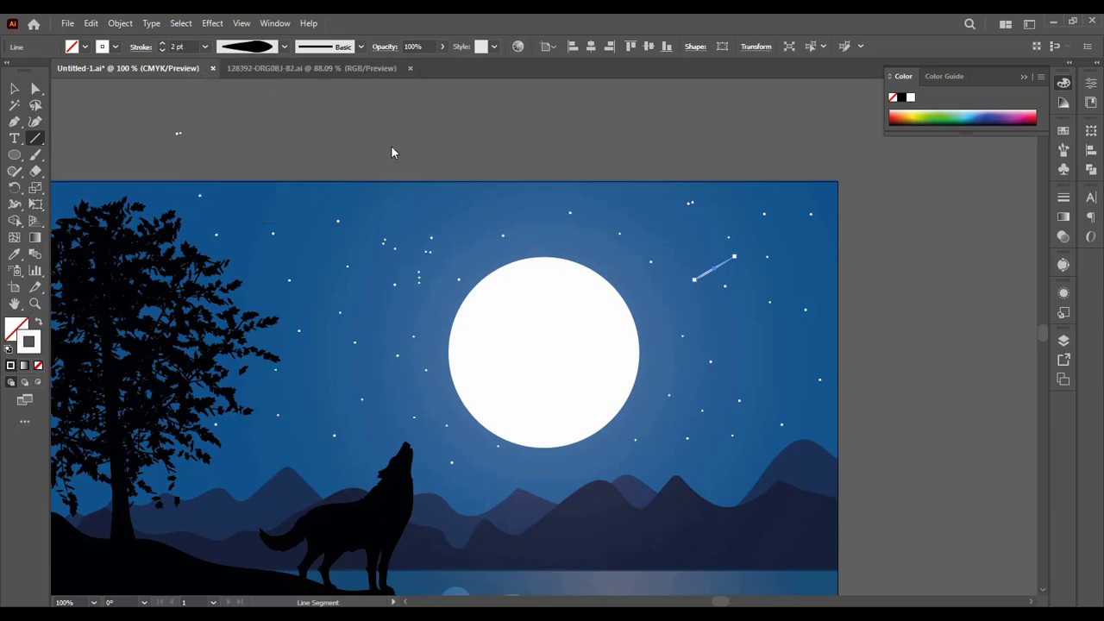
Step: Reshape the tapered line by moving its lower end up and inward and stretching its upper end farther up to the right
click(14, 88)
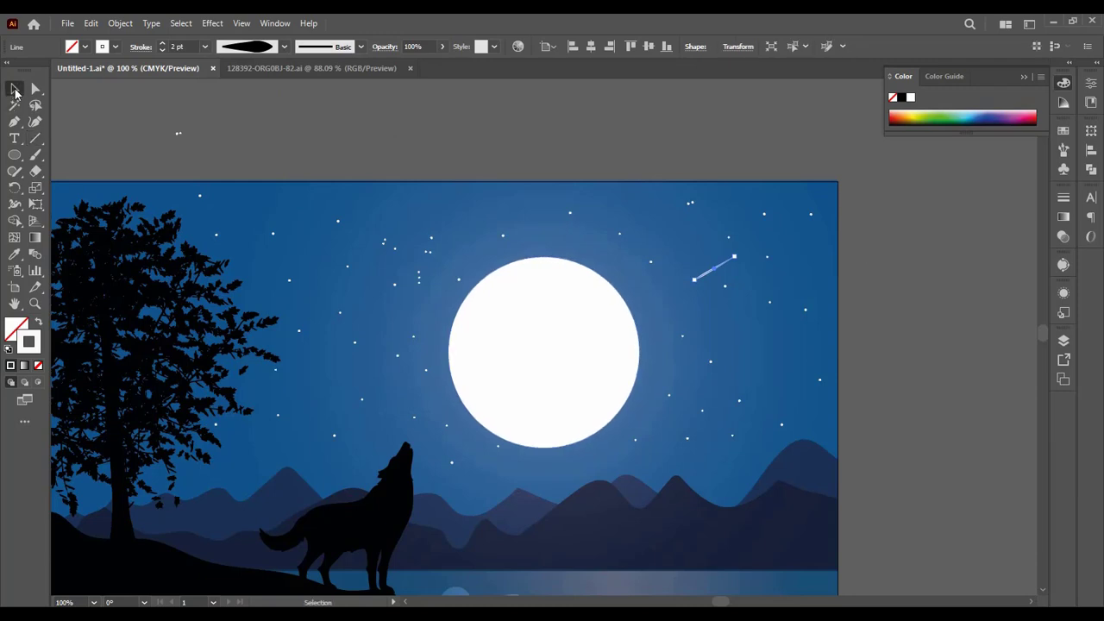
click(254, 129)
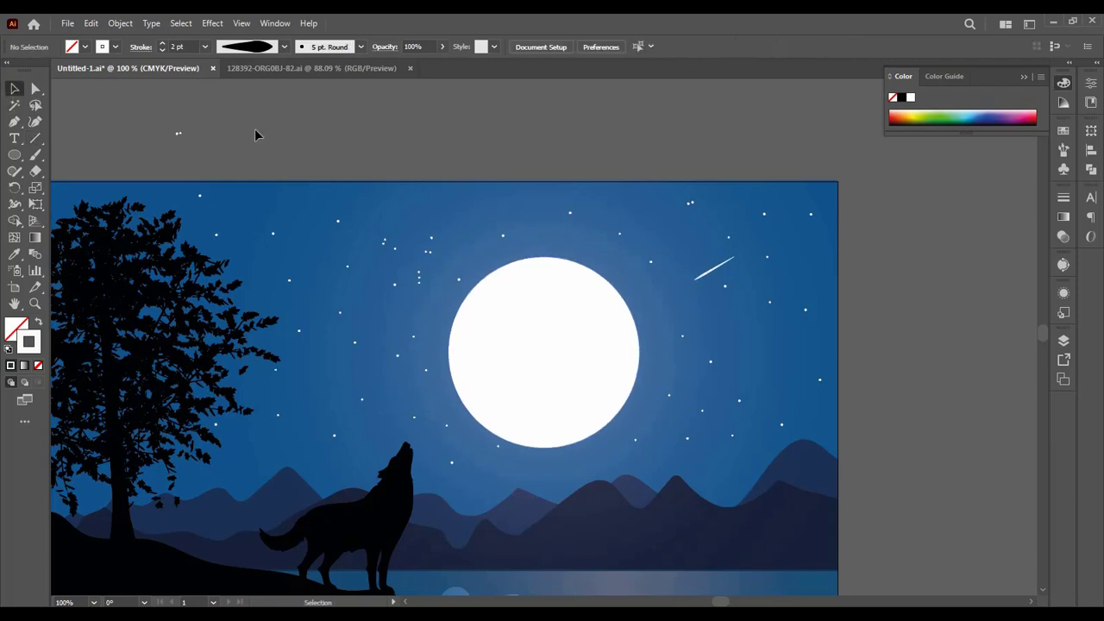
click(716, 273)
key(ctrl+equal)
key(ctrl+equal)
key(ctrl+equal)
key(ctrl+equal)
key(ctrl+equal)
key(ctrl+equal)
key(ctrl+equal)
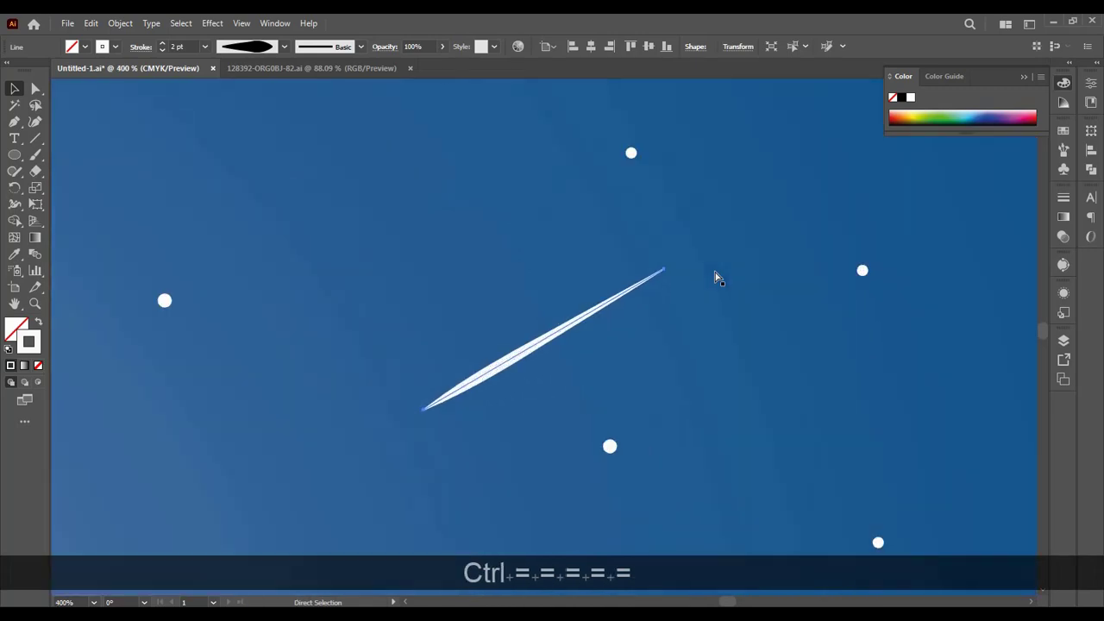
key(ctrl+minus)
key(ctrl+minus)
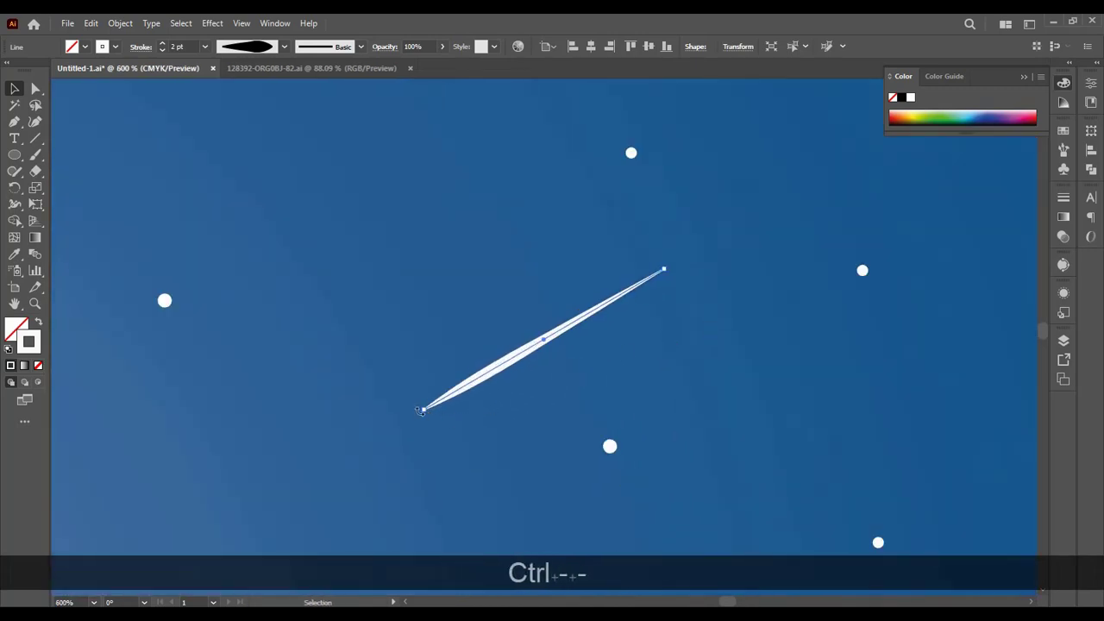
drag(423, 412, 552, 332)
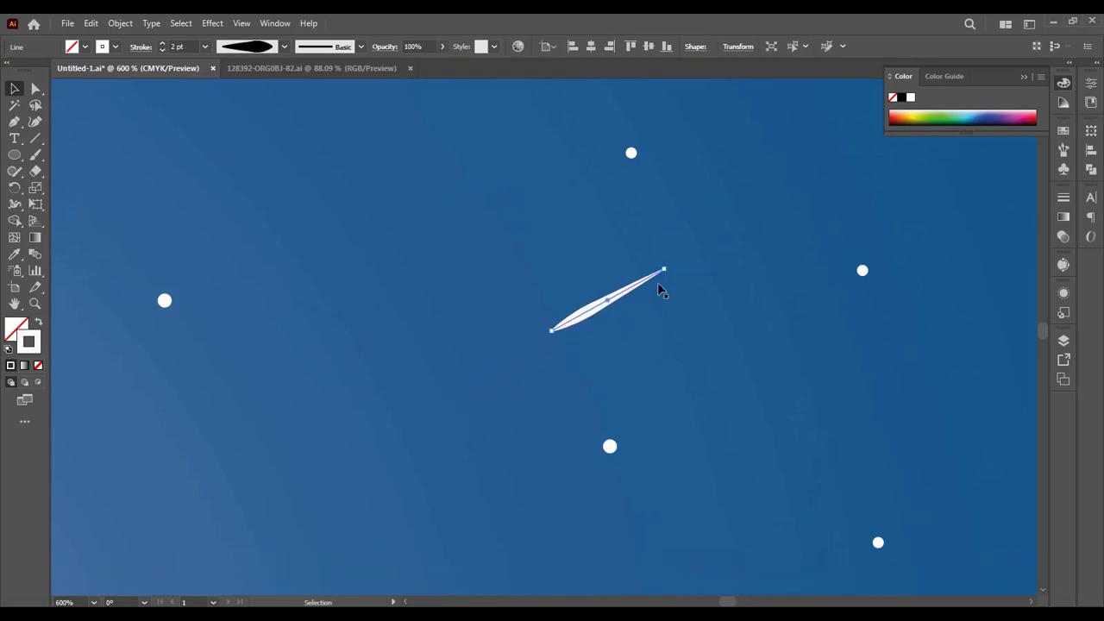
drag(666, 270, 929, 140)
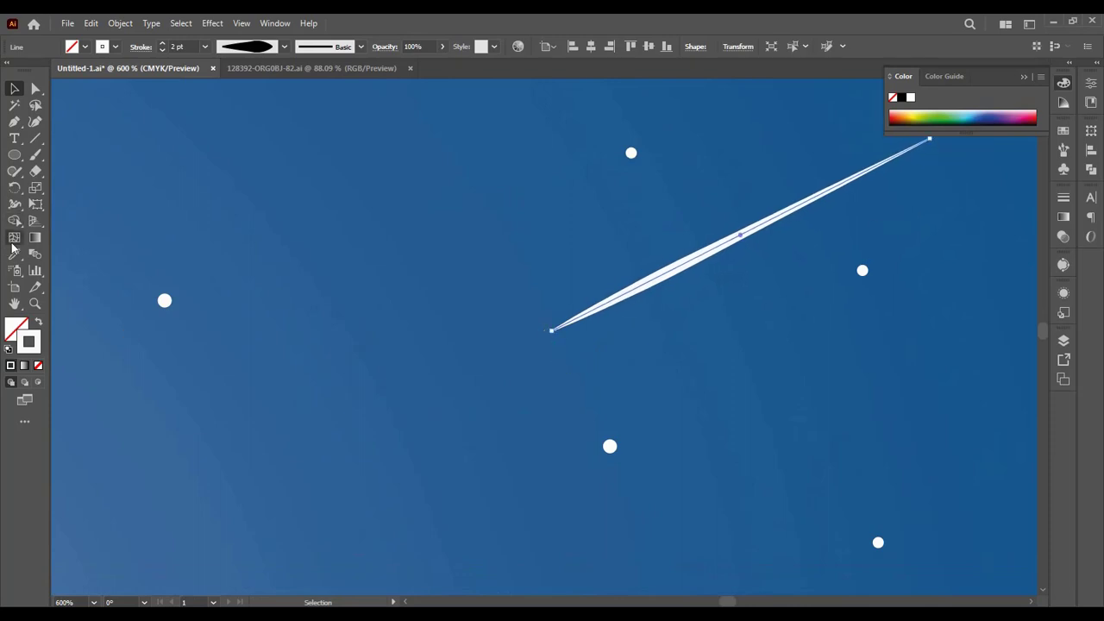
Step: Widen the tapered line's lower end to about 3.65 pt with the Width tool and deselect the line
click(14, 205)
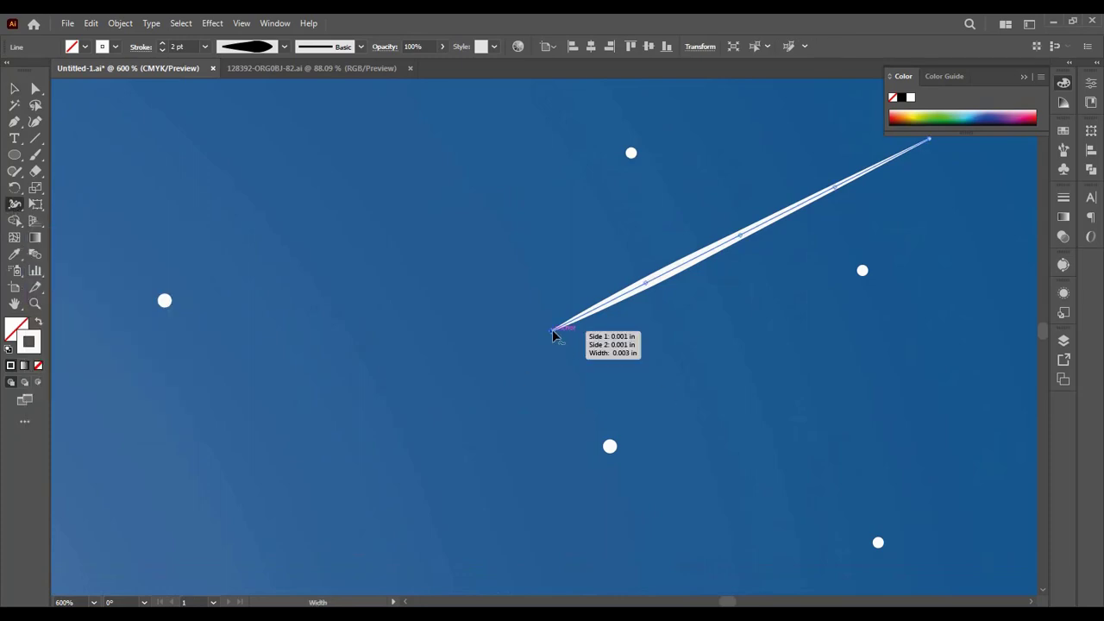
mouse_move(554, 335)
mouse_down()
mouse_move(564, 347)
mouse_move(554, 344)
mouse_up()
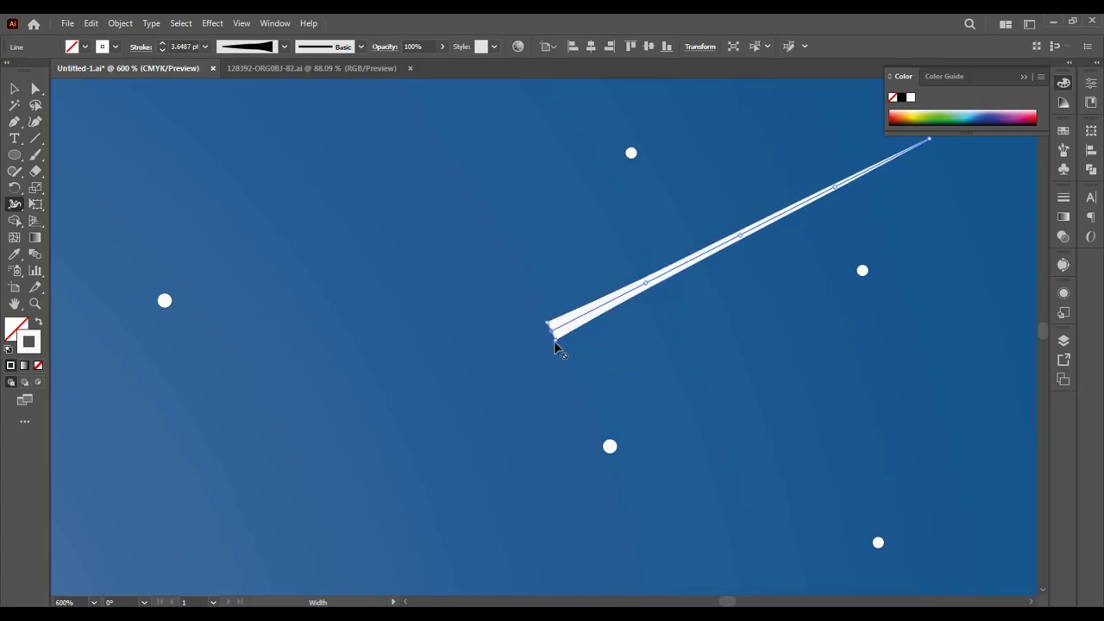
key(ctrl+minus)
key(ctrl+minus)
key(ctrl+minus)
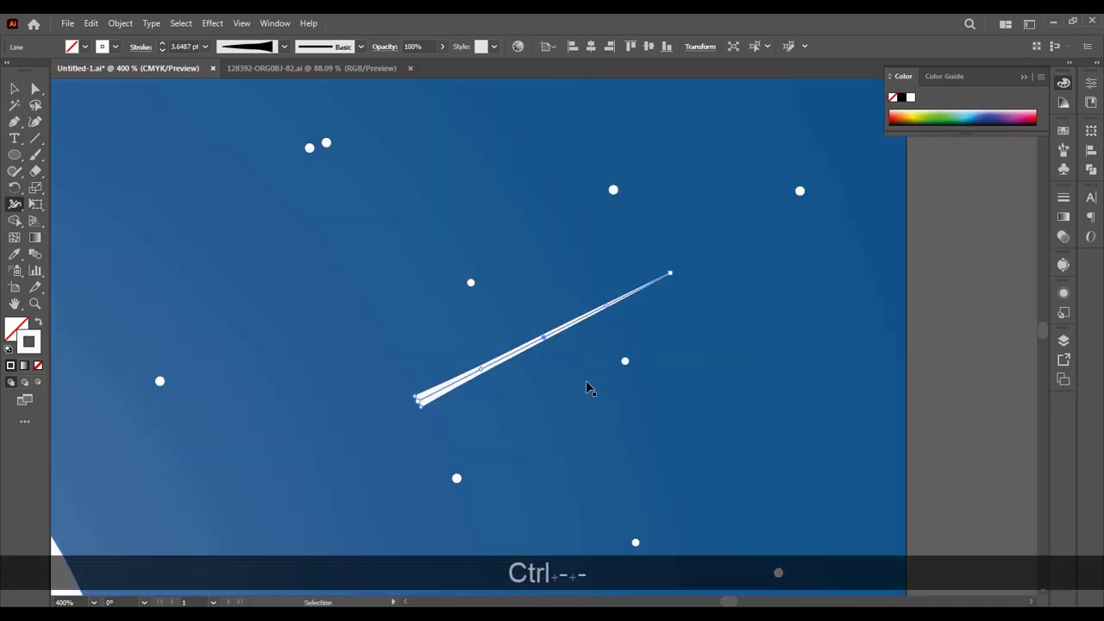
key(ctrl+minus)
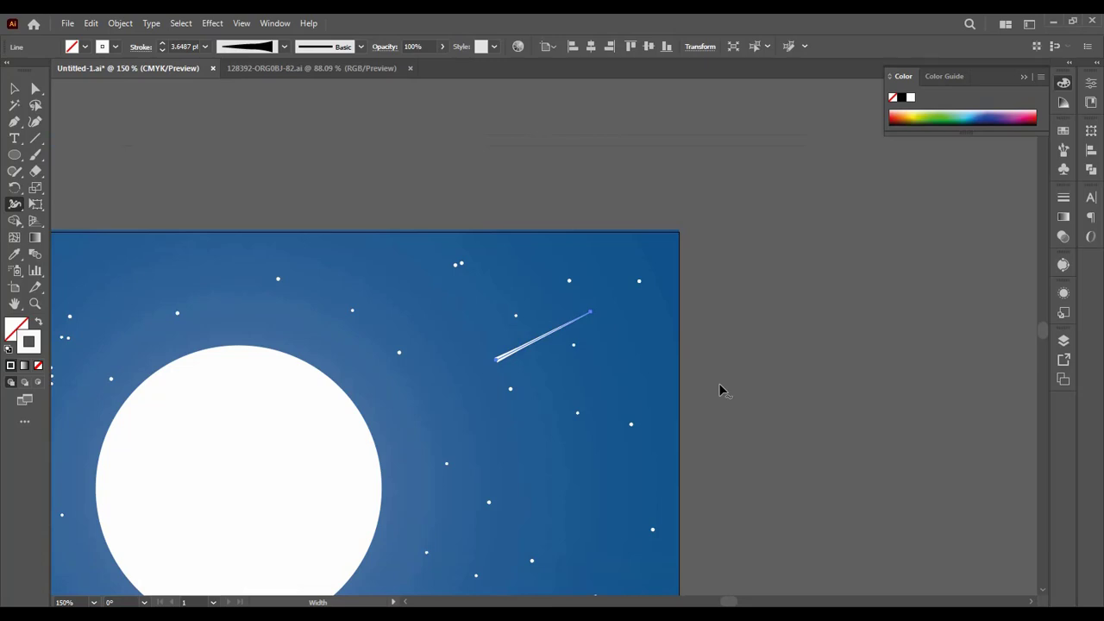
click(15, 89)
click(137, 128)
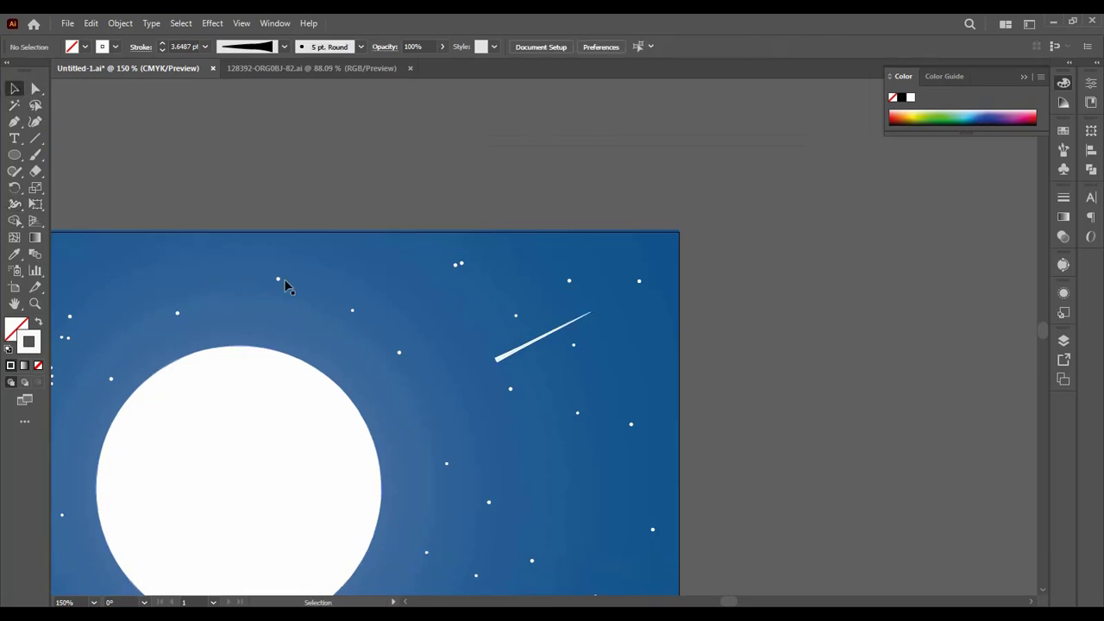
Step: Swap the diagonal line's fill and stroke and swap them back to reset it to a uniform 1 pt stroke
click(501, 360)
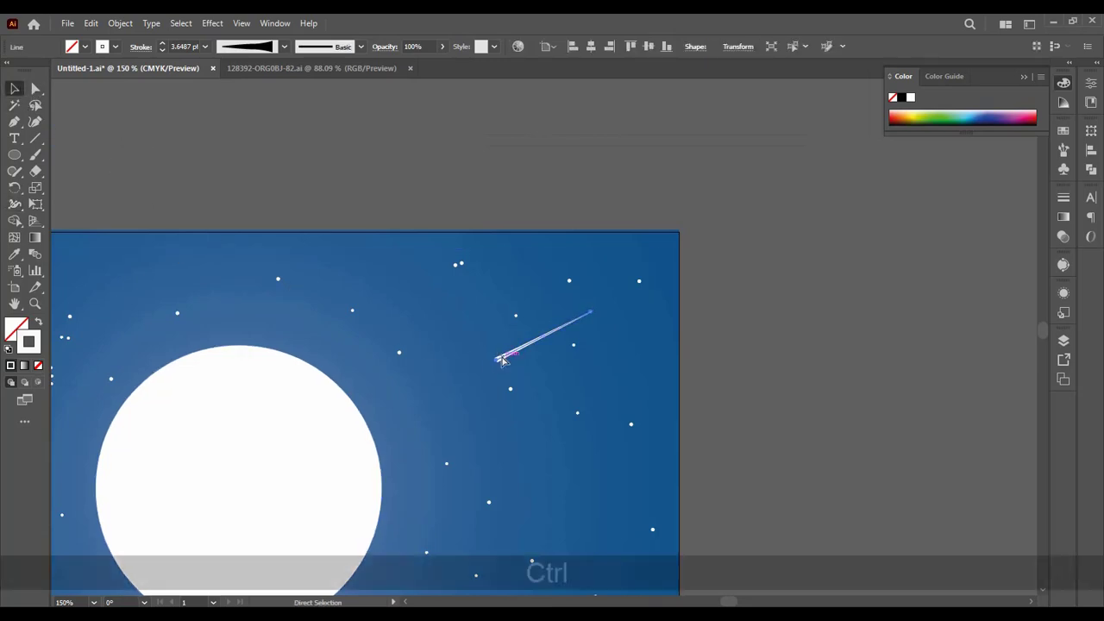
key(ctrl+equal)
key(ctrl+equal)
key(ctrl+equal)
key(ctrl+equal)
key(ctrl+equal)
key(ctrl+equal)
key(ctrl+equal)
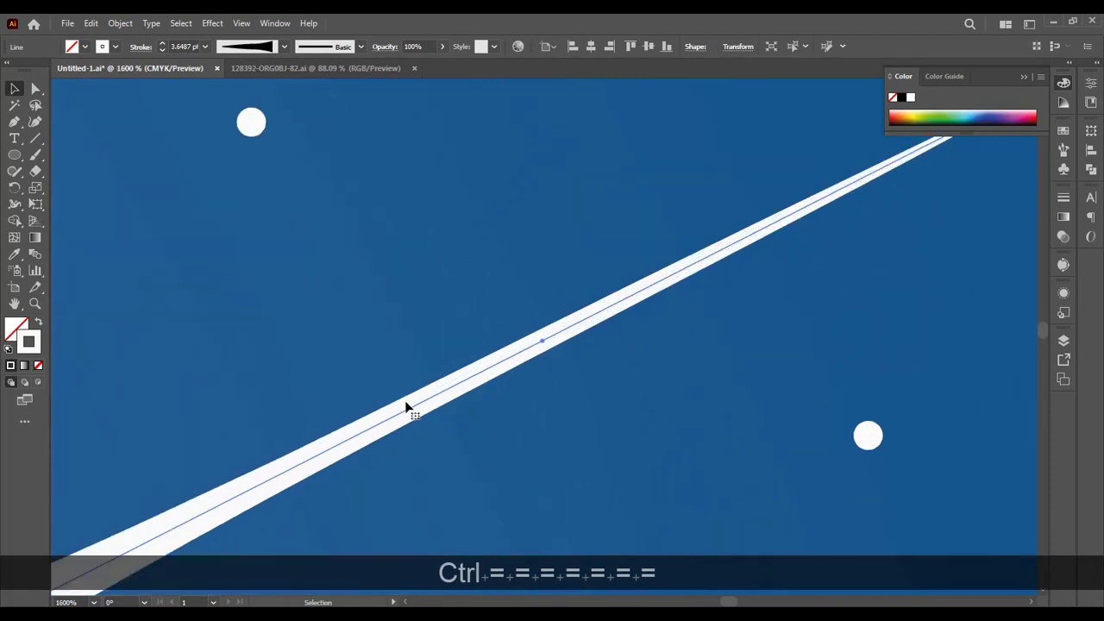
key(space)
drag(432, 384, 631, 271)
drag(491, 333, 588, 264)
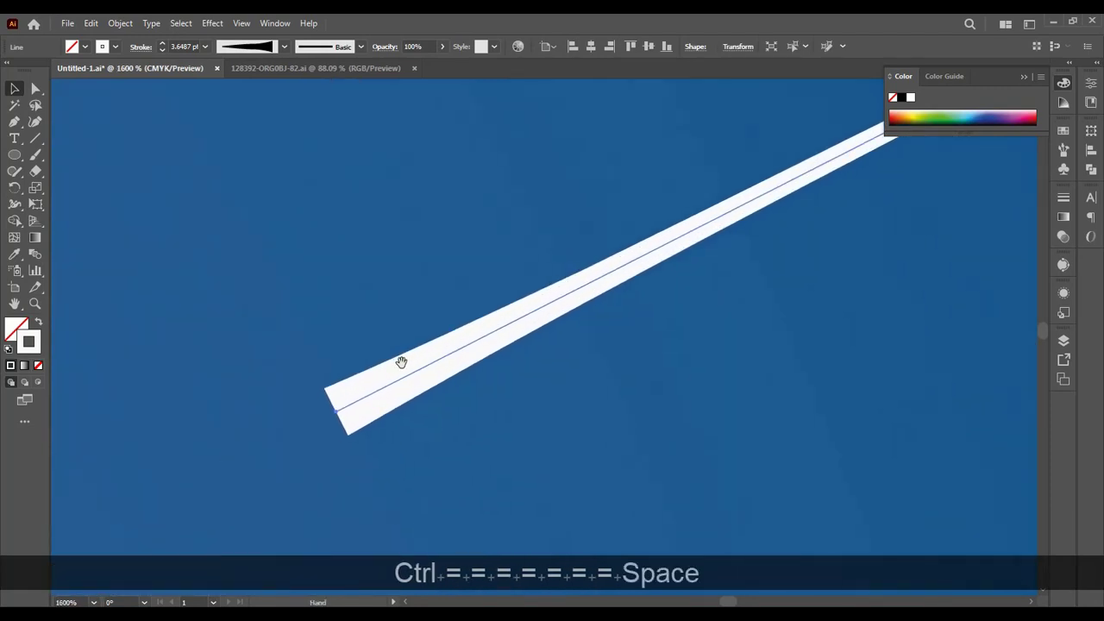
drag(401, 362, 474, 357)
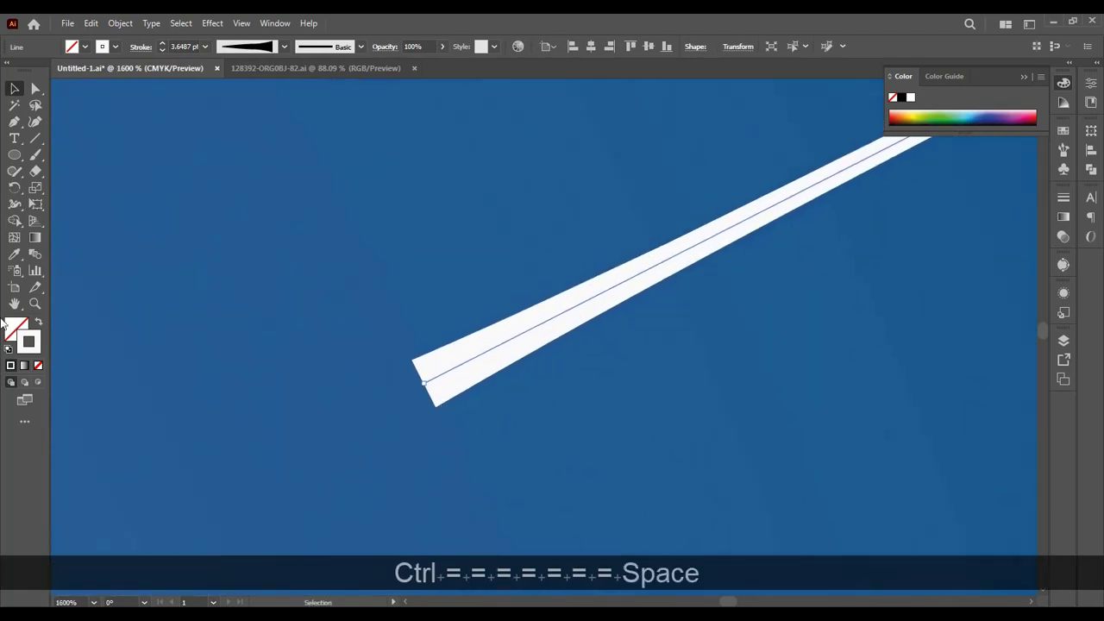
click(38, 325)
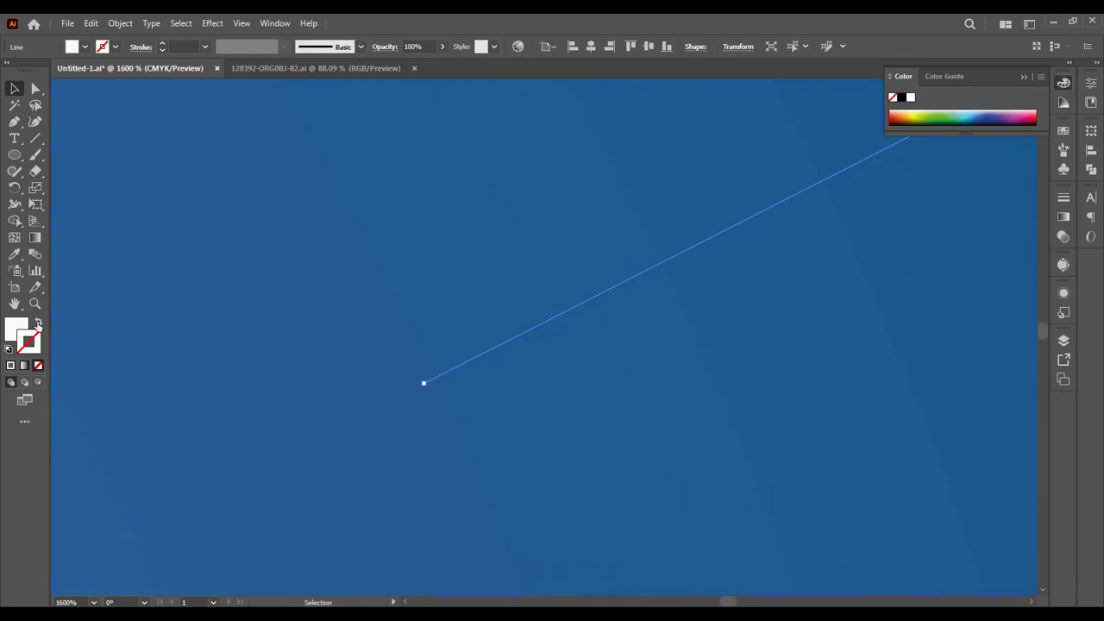
click(38, 324)
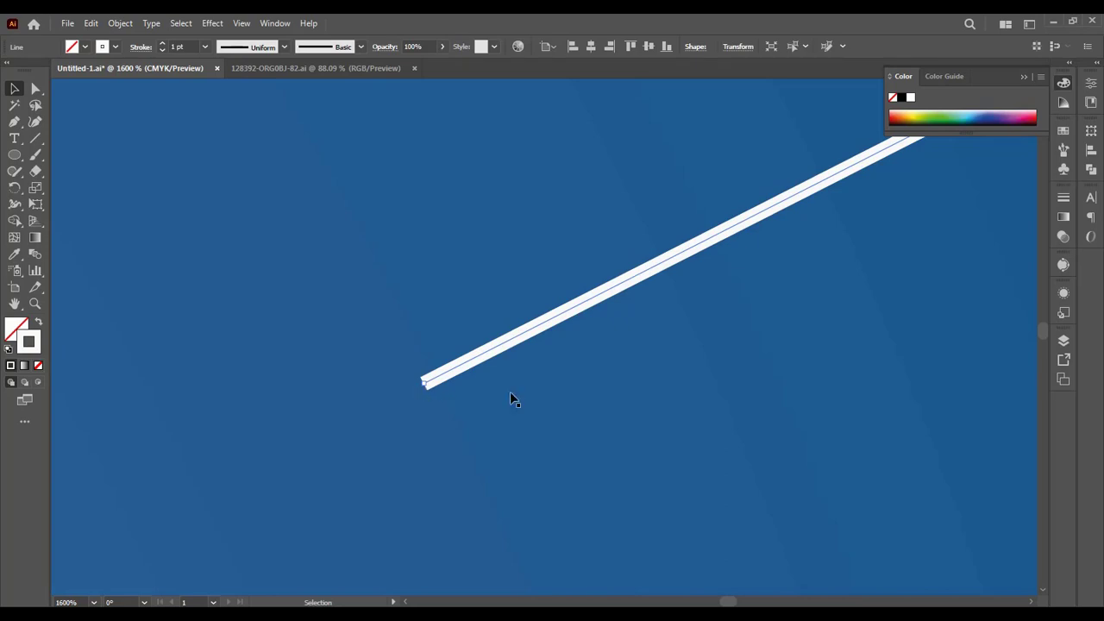
Step: Apply Width Profile 5 to the diagonal line in the sky
scroll(534, 404, up, 4)
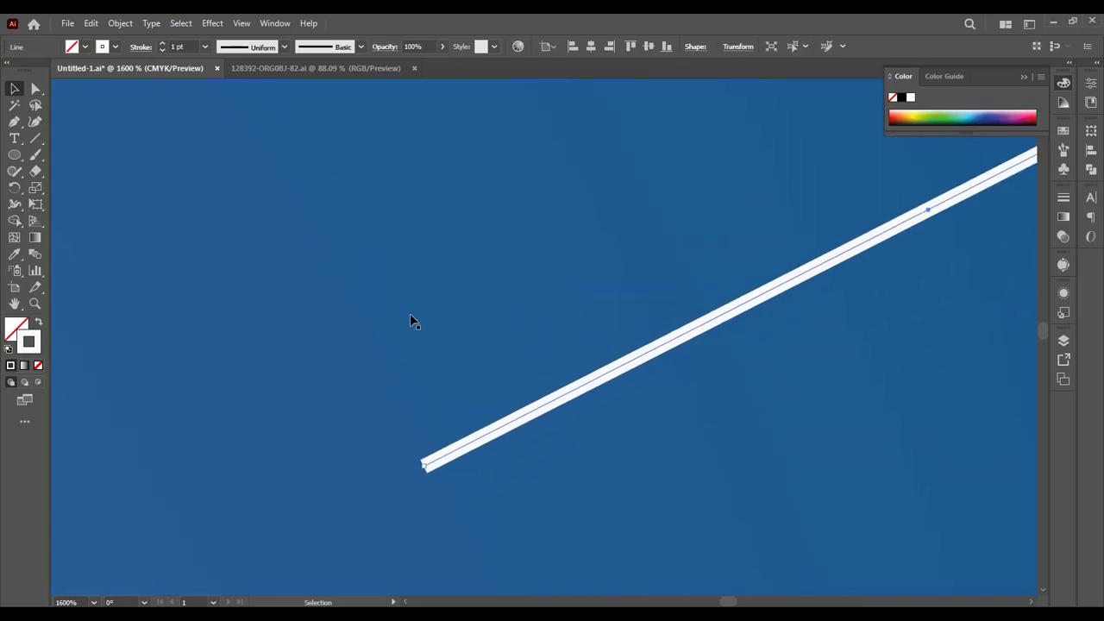
click(284, 47)
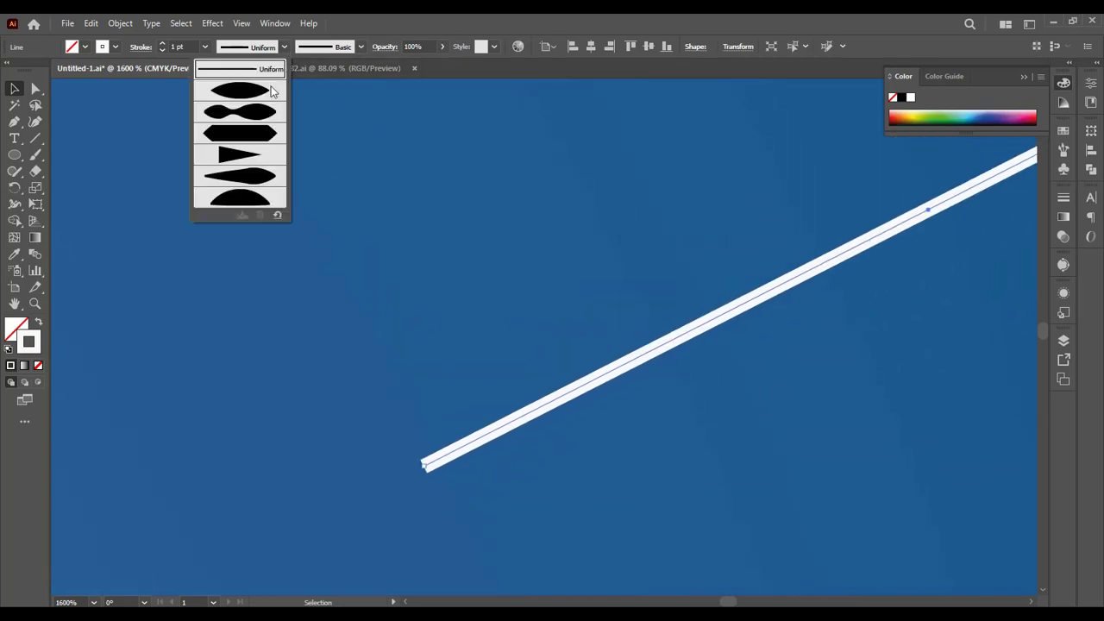
click(256, 177)
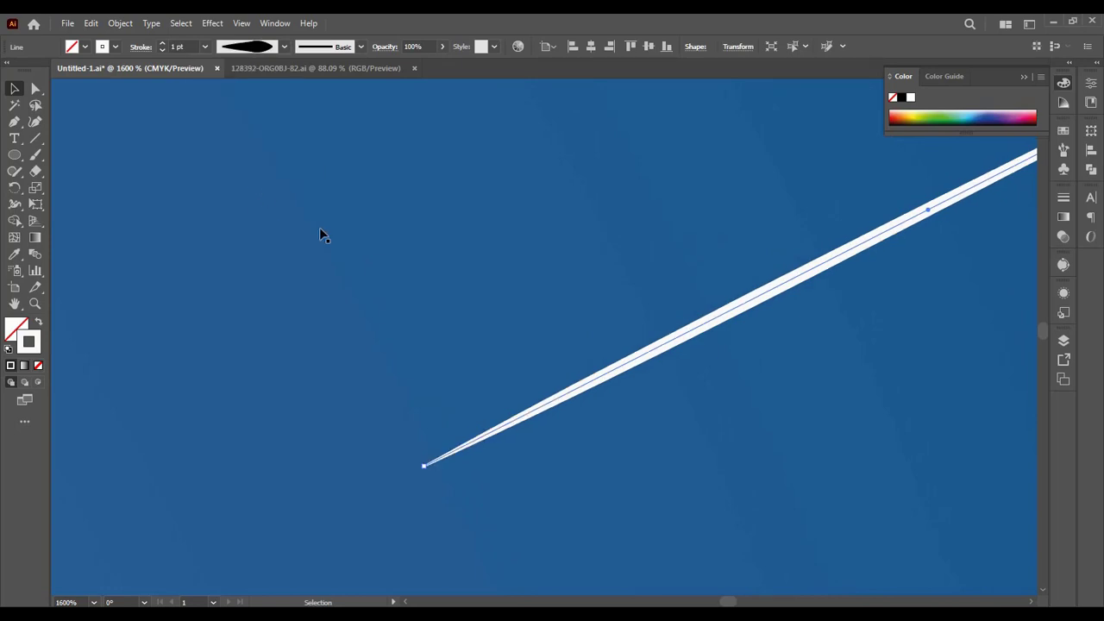
key(ctrl+minus)
key(ctrl+minus)
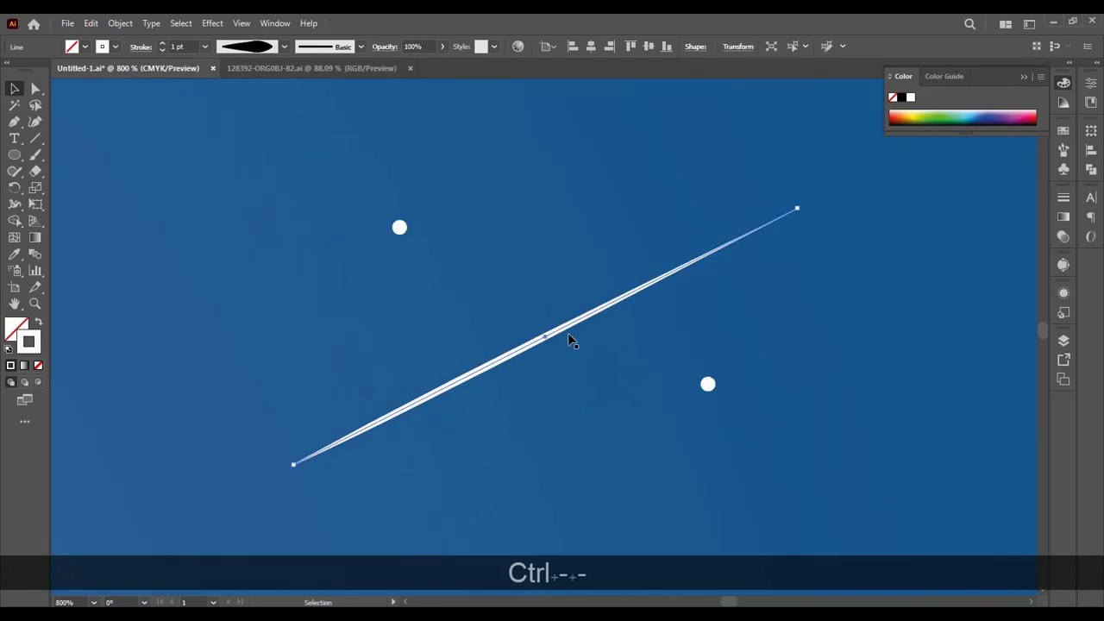
key(ctrl+minus)
key(ctrl+minus)
scroll(571, 338, down, 2)
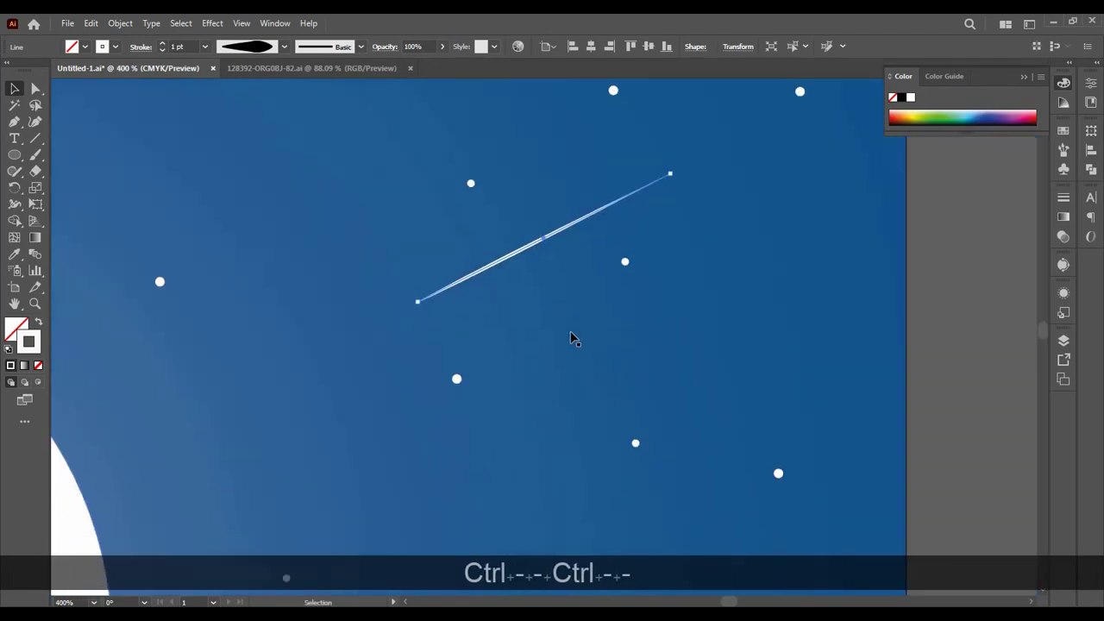
Step: Widen the diagonal line's lower end to about 2.34 pt with the Width tool, leaving its upper end pointed
key(ctrl+equal)
key(ctrl+equal)
key(ctrl+equal)
key(ctrl+equal)
key(space)
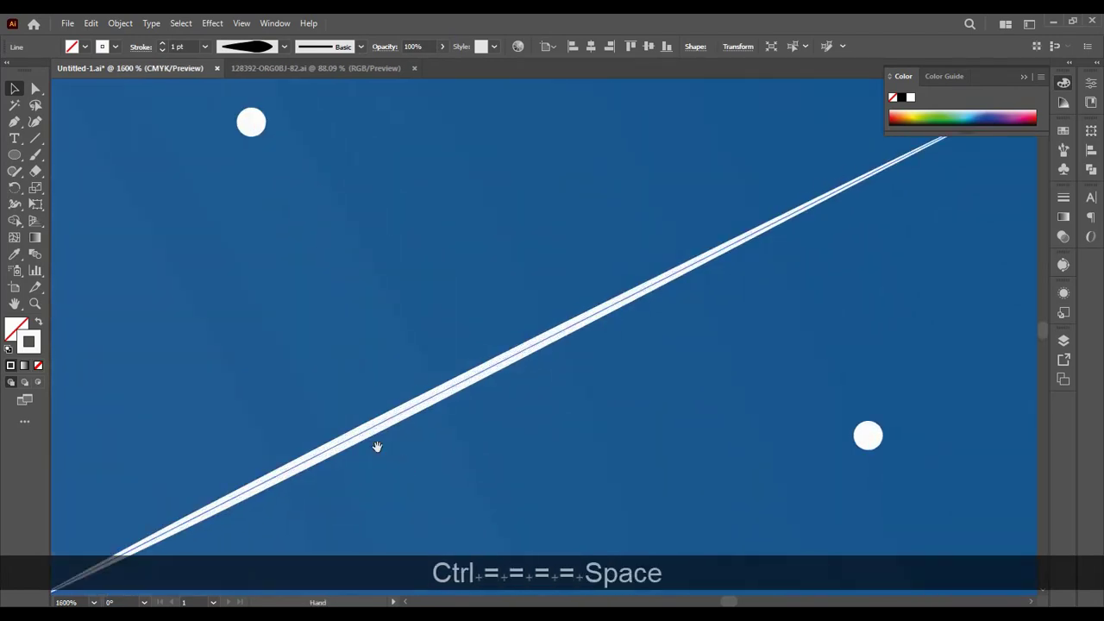
drag(377, 446, 722, 222)
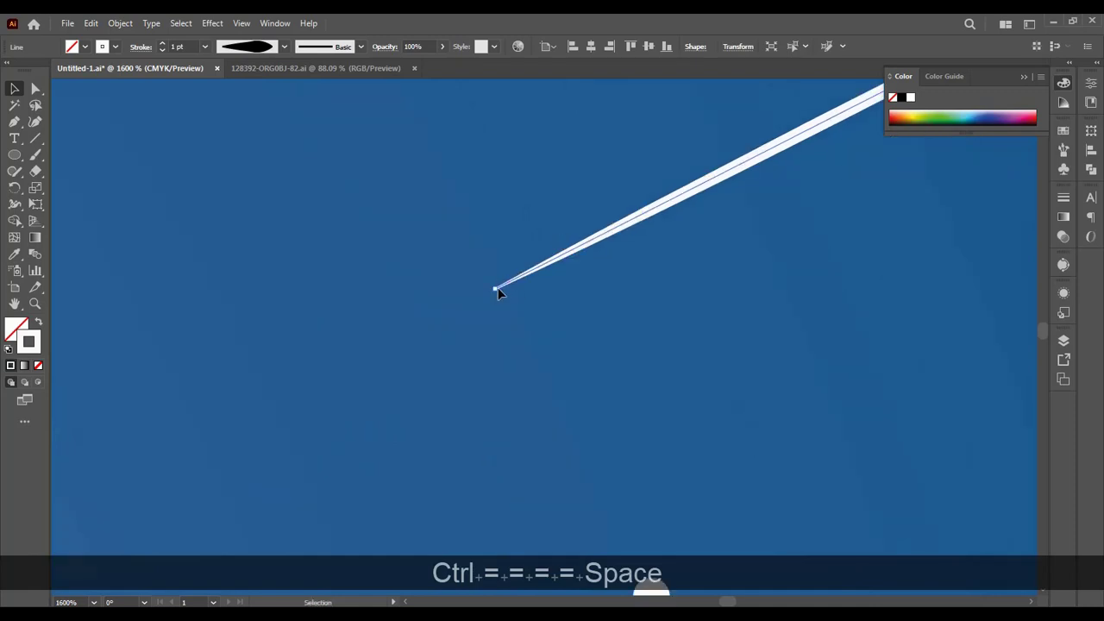
click(14, 206)
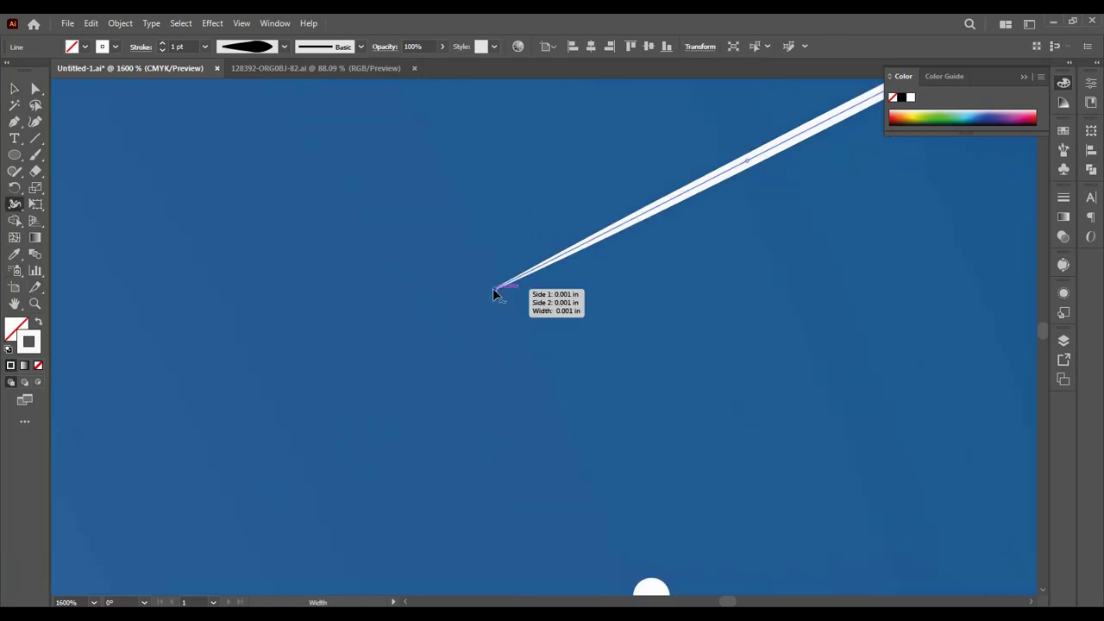
mouse_move(493, 288)
mouse_down()
mouse_move(507, 314)
mouse_move(504, 306)
mouse_up()
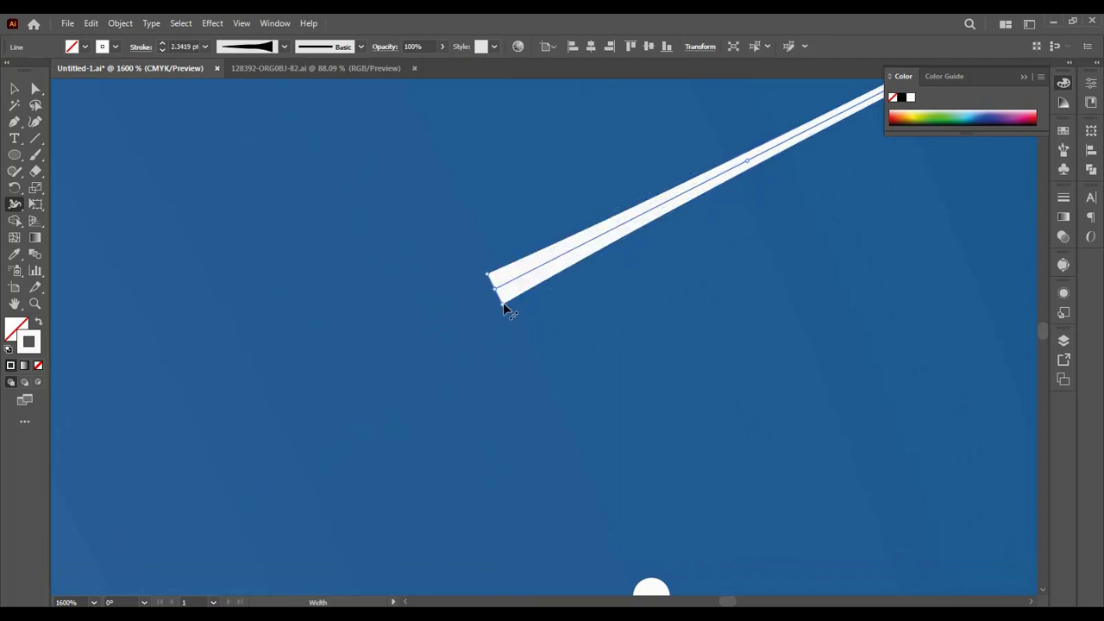
mouse_move(503, 304)
Step: Draw a circle about 0.027 in across at the line's wide end and give it an off-white fill without stroke
click(16, 157)
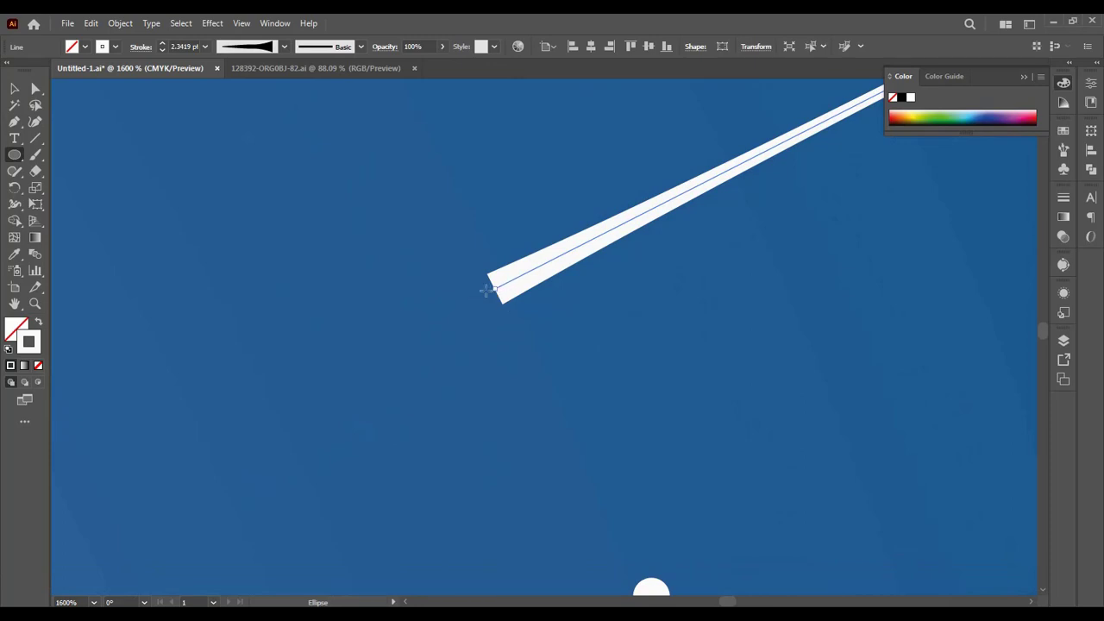
drag(485, 291, 514, 319)
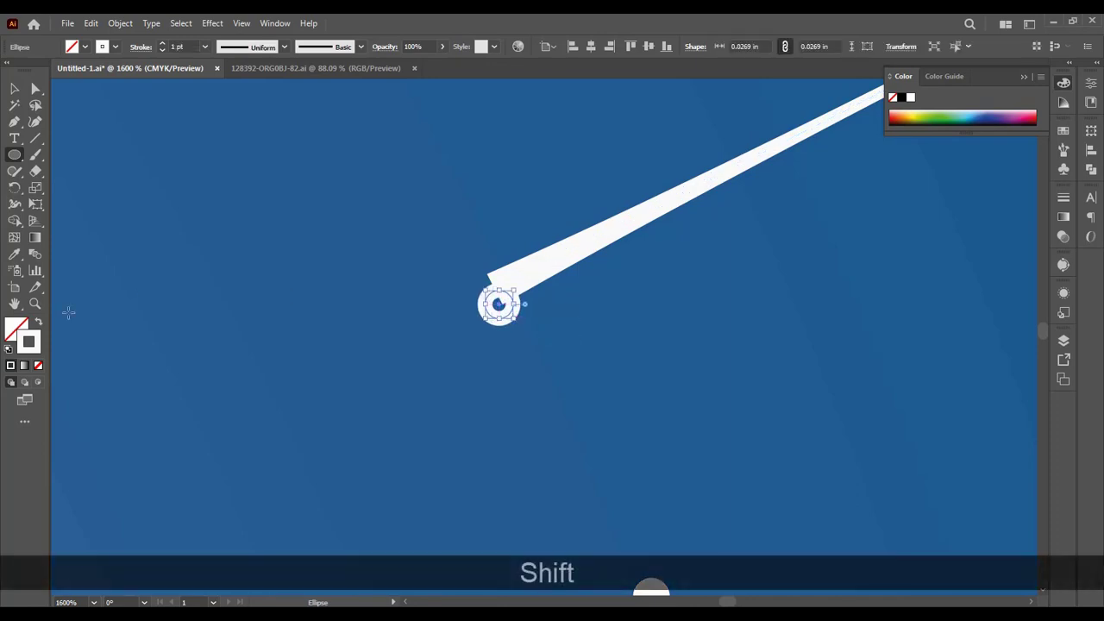
click(38, 322)
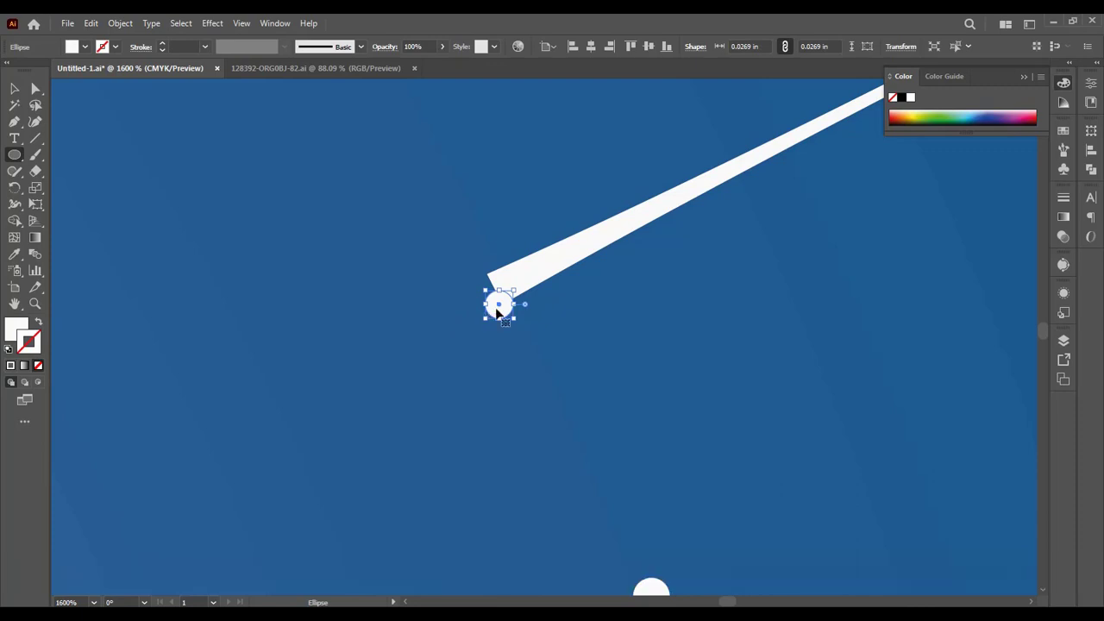
Step: Move the small circle onto the line's wide end and enlarge it to about 0.036 in across
mouse_move(499, 309)
mouse_down()
mouse_move(492, 289)
mouse_move(495, 307)
mouse_move(511, 310)
mouse_move(497, 294)
mouse_up()
key(shift)
click(470, 361)
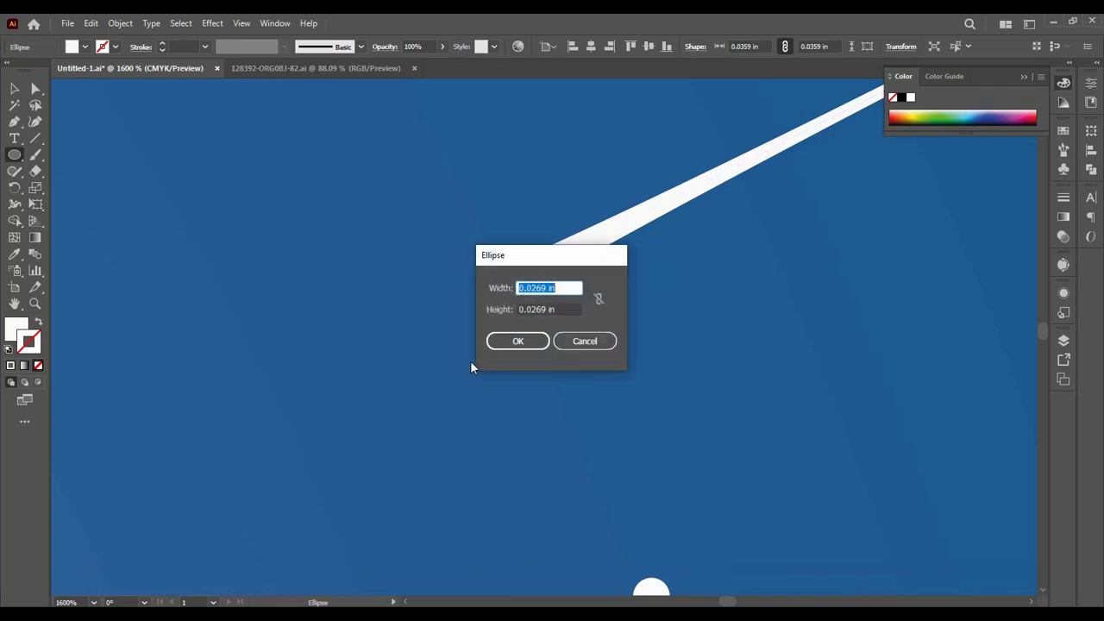
click(579, 340)
key(v)
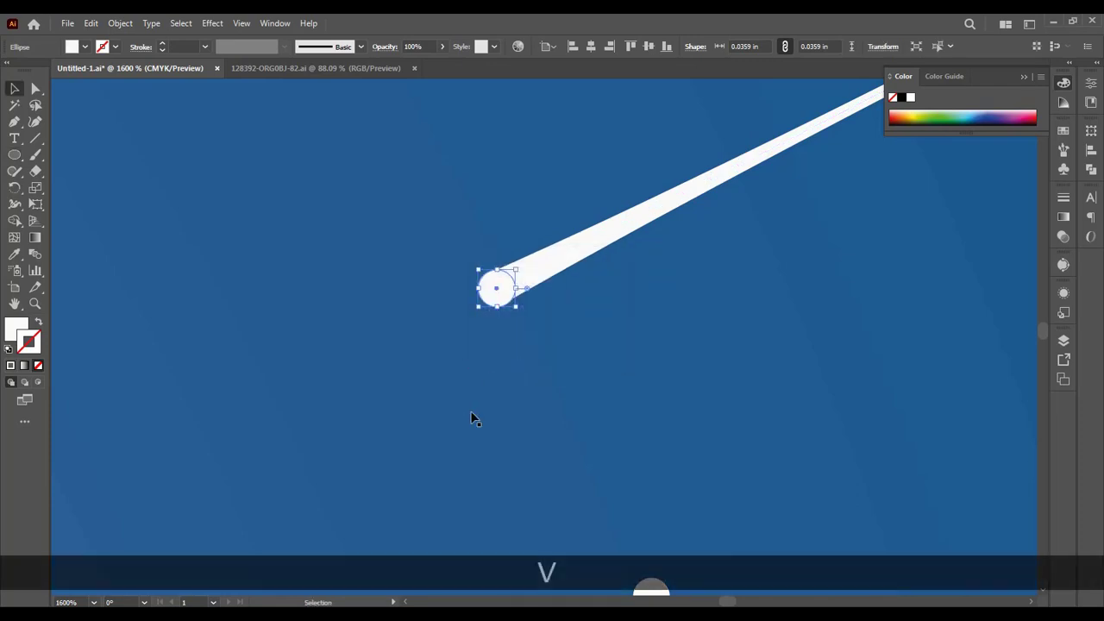
click(470, 411)
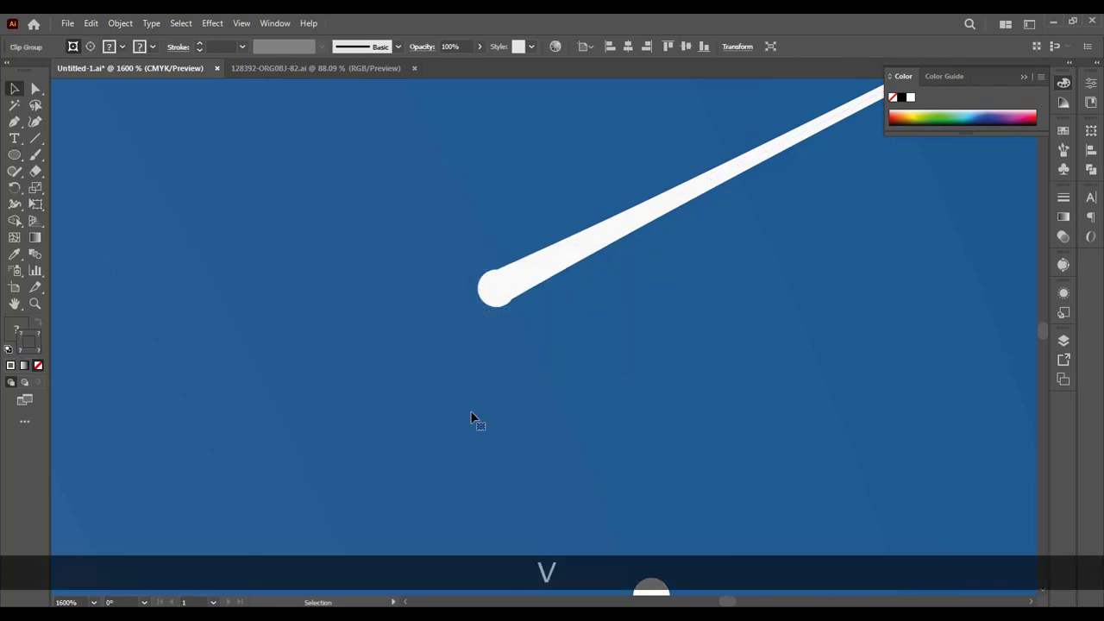
Step: Resize the circle to about 0.034 in wide by 0.032 in high and fit it over the line's blunt end
click(500, 291)
key(ctrl+equal)
key(ctrl+equal)
key(ctrl+equal)
key(ctrl+equal)
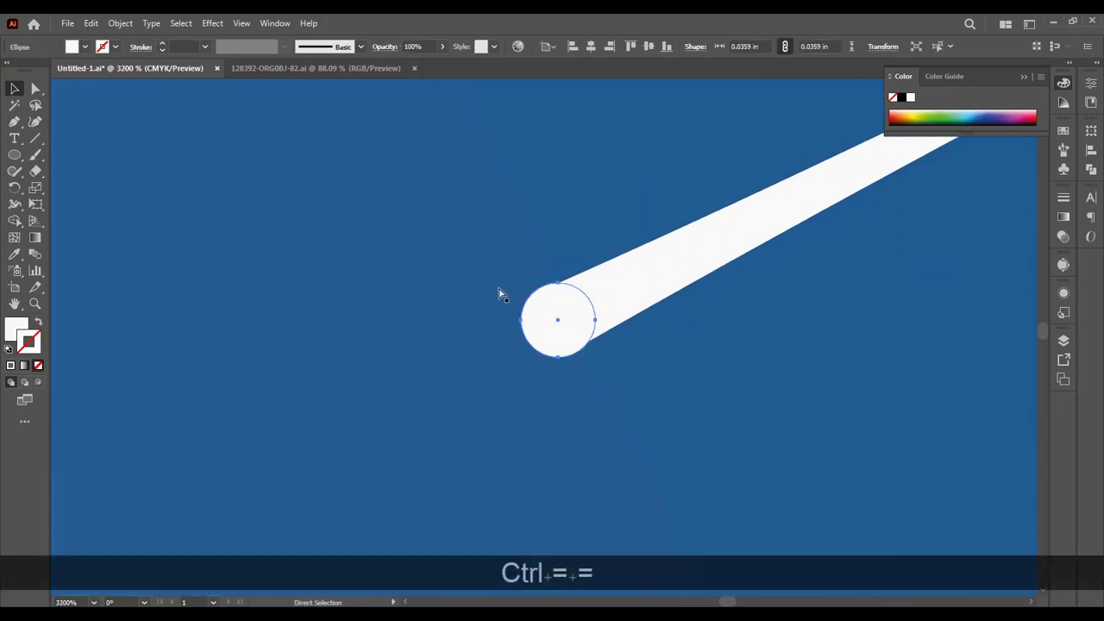
key(ctrl+equal)
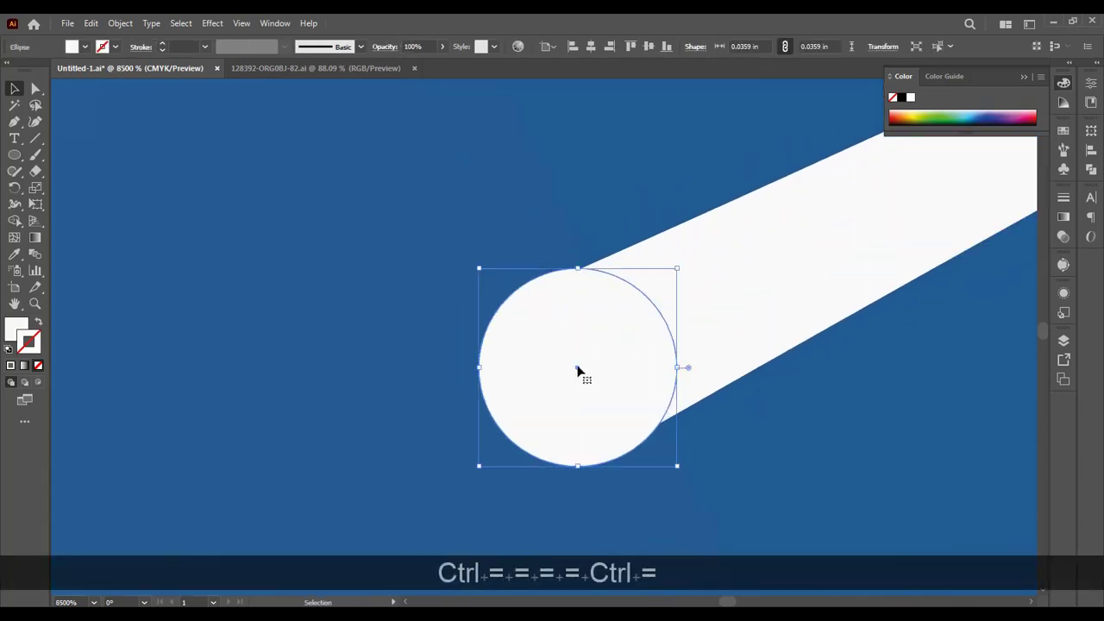
drag(578, 269, 579, 282)
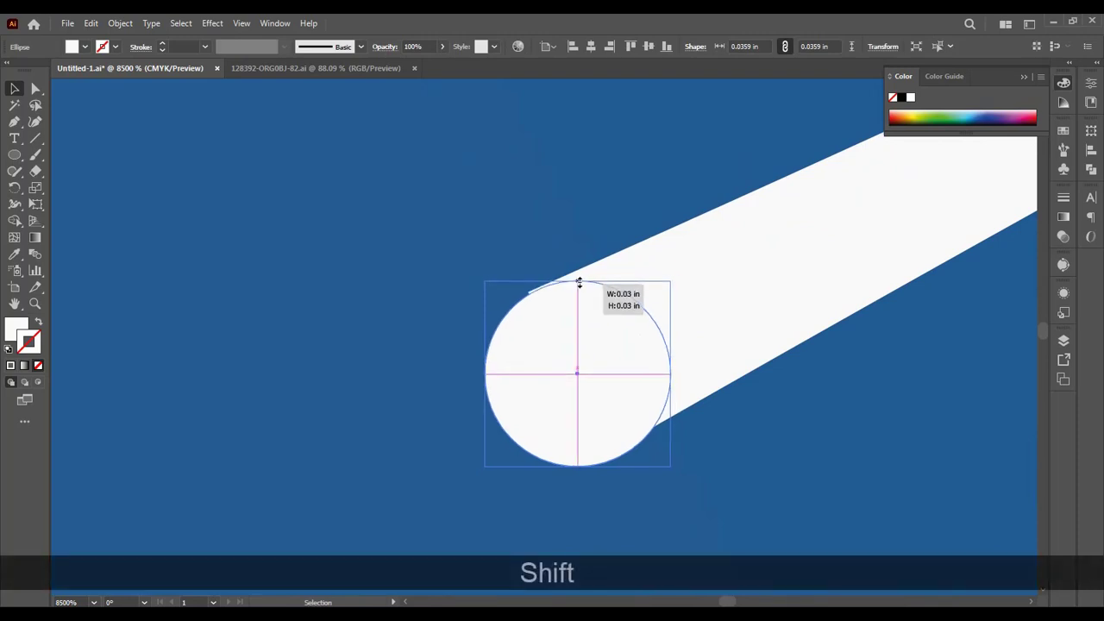
drag(579, 282, 578, 278)
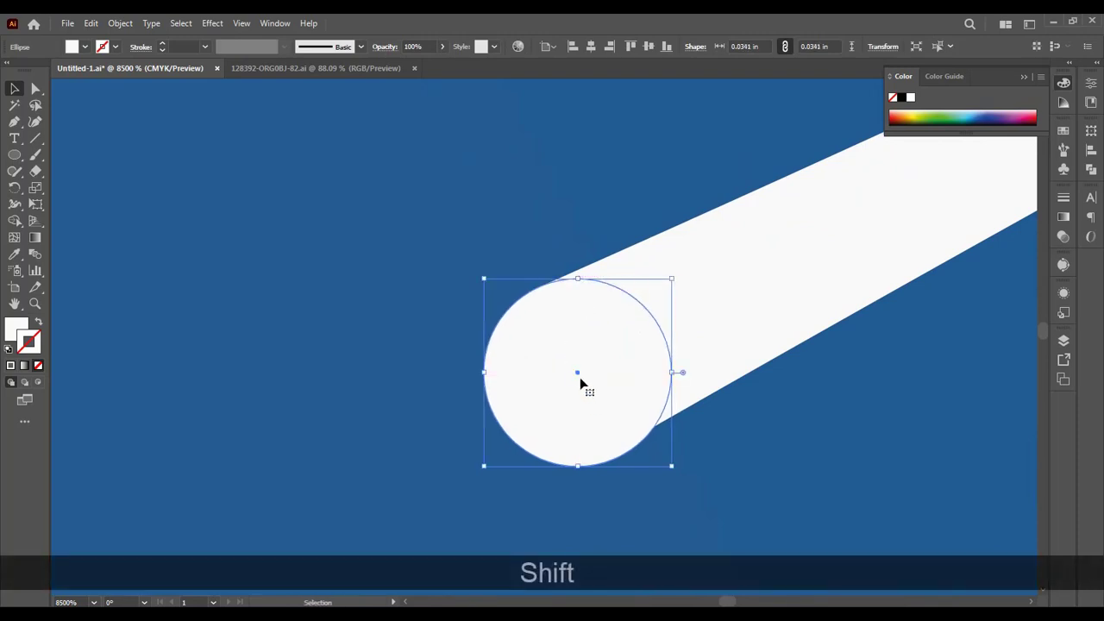
drag(580, 384, 573, 359)
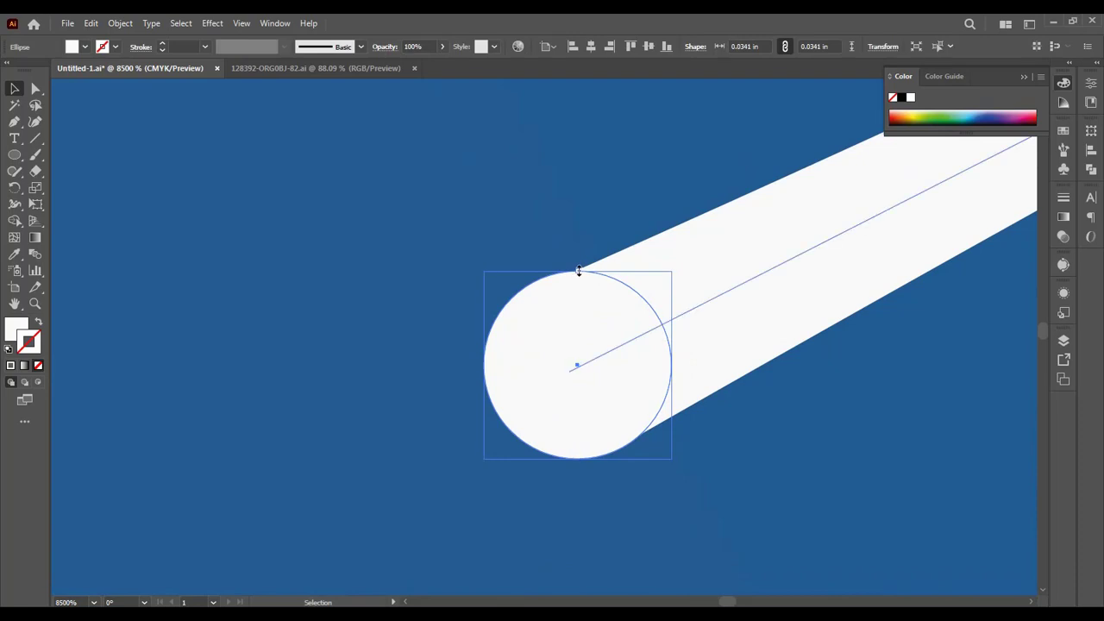
drag(578, 271, 579, 282)
mouse_move(576, 371)
mouse_down()
mouse_move(572, 362)
mouse_move(577, 371)
mouse_up()
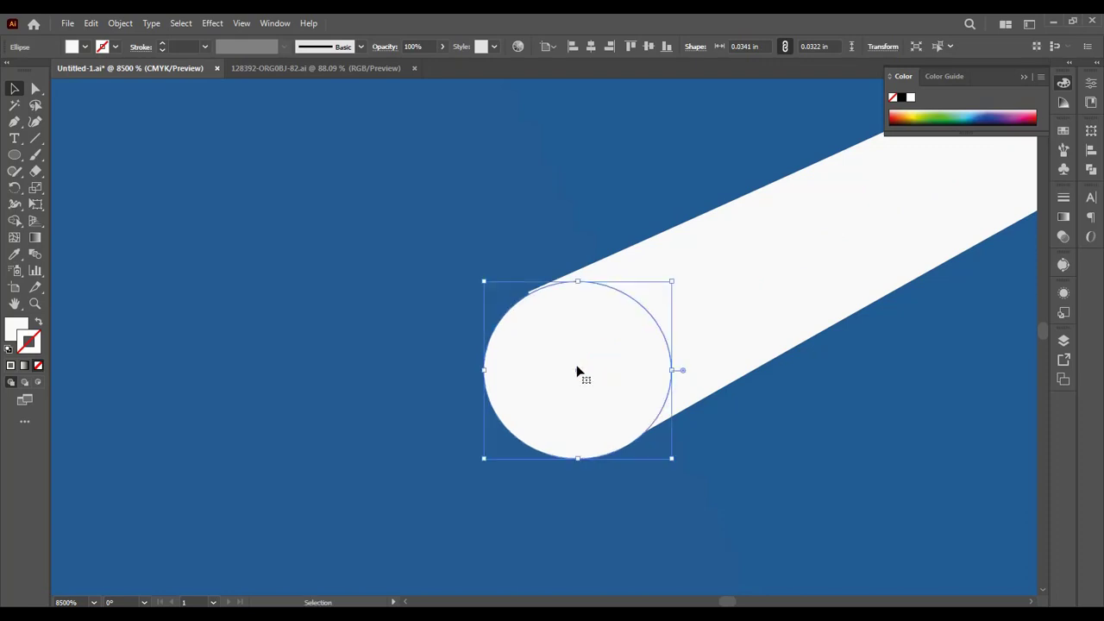
Step: Group the circle and the tapered line into one shooting star
shift+click(694, 302)
key(ctrl+g)
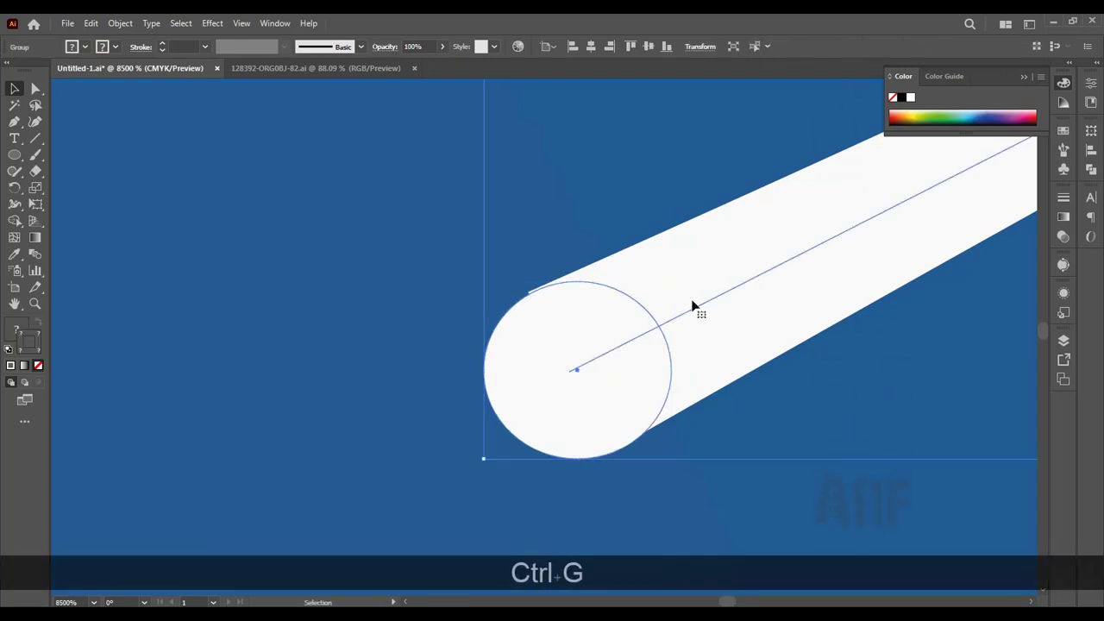
key(ctrl+minus)
key(ctrl+minus)
key(ctrl+minus)
key(ctrl+minus)
key(ctrl+minus)
key(ctrl+minus)
key(ctrl+minus)
key(ctrl+minus)
key(ctrl+minus)
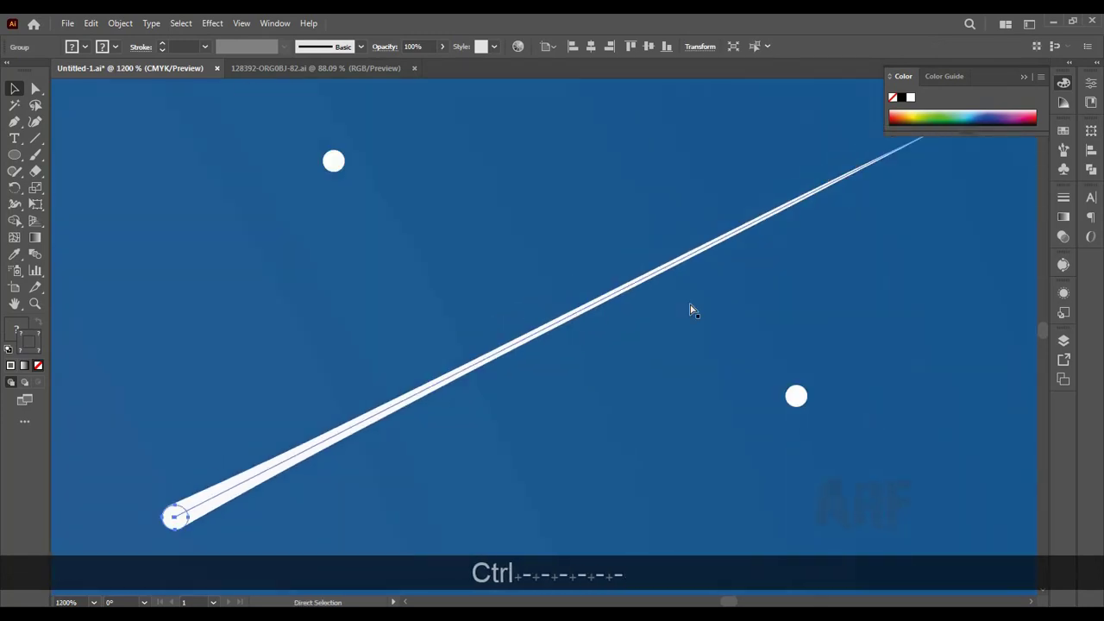
Step: Place a smaller copy of the shooting star in the sky between the tree and the moon
key(ctrl+minus)
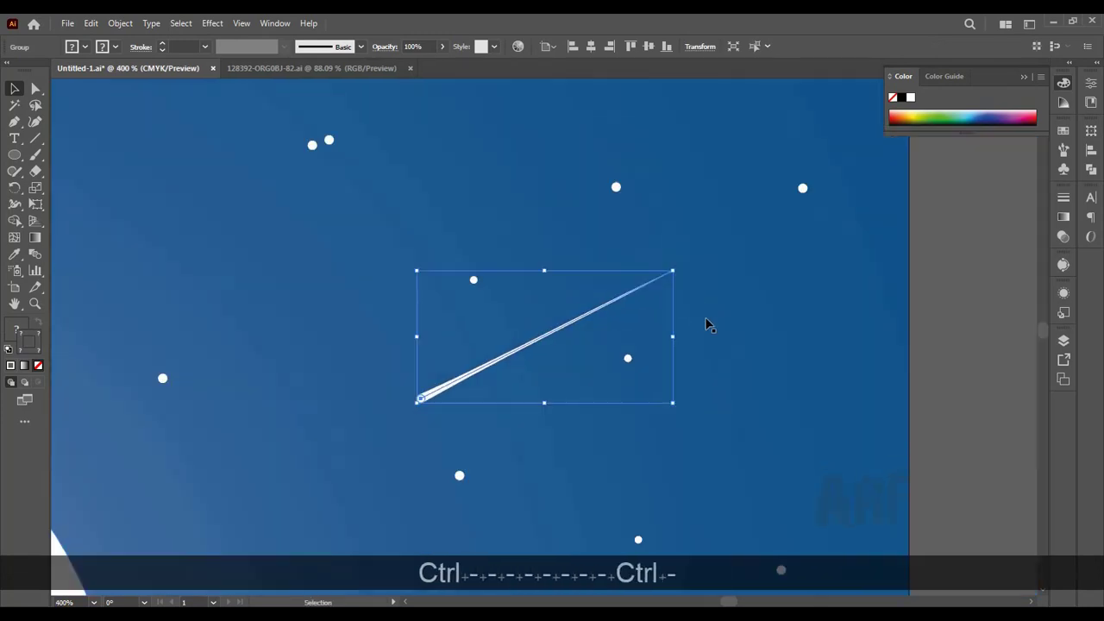
click(720, 331)
key(ctrl+minus)
key(ctrl+minus)
key(ctrl+minus)
key(ctrl+minus)
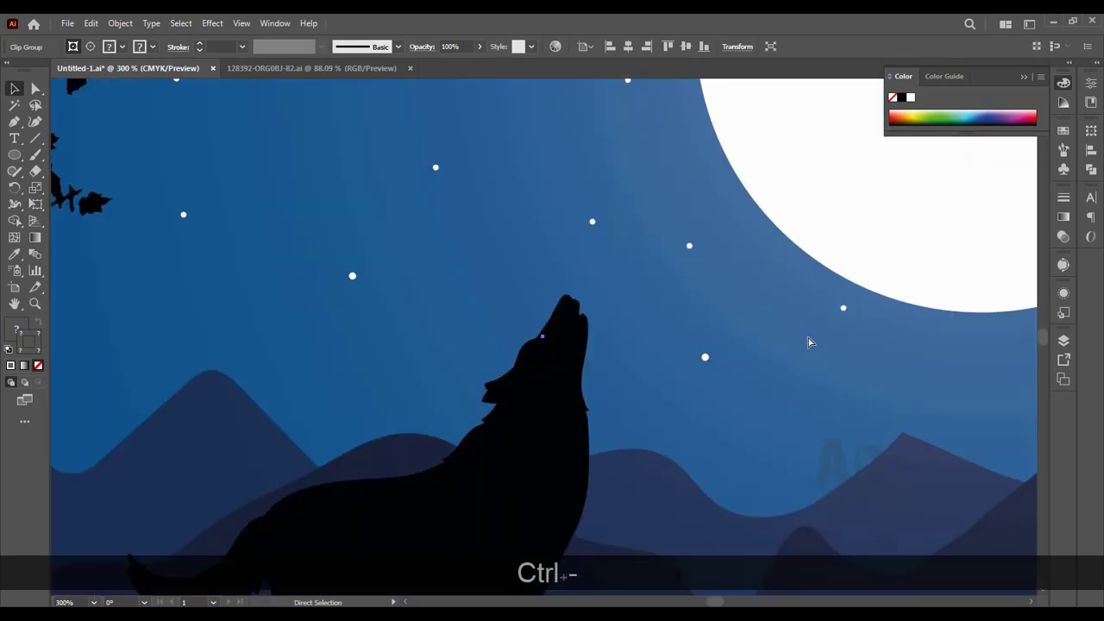
key(ctrl+minus)
key(ctrl+minus)
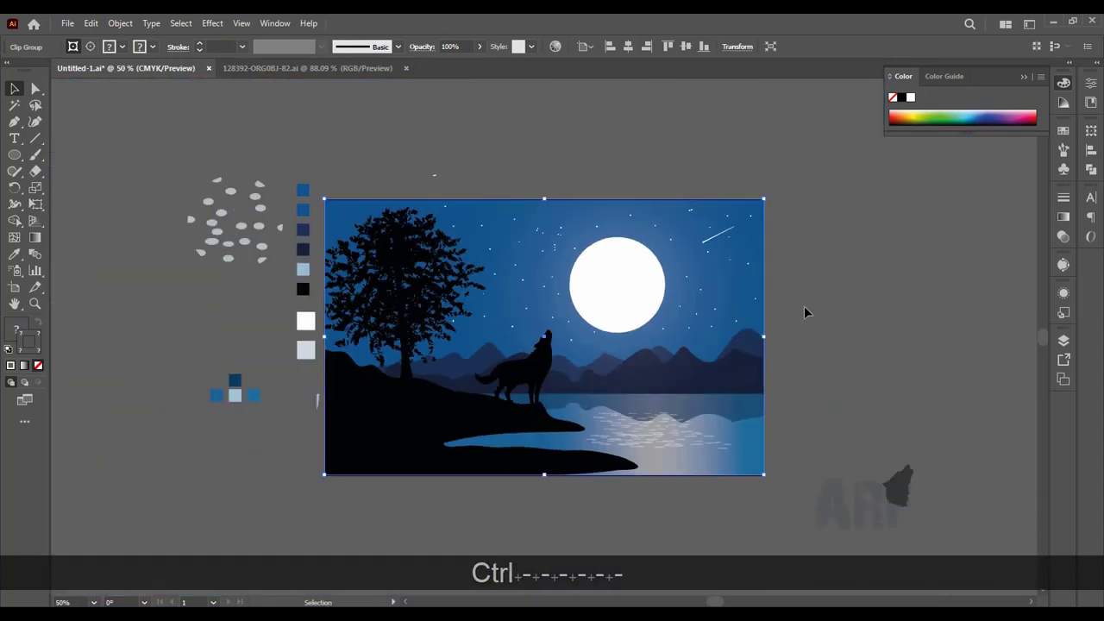
ctrl+click(717, 240)
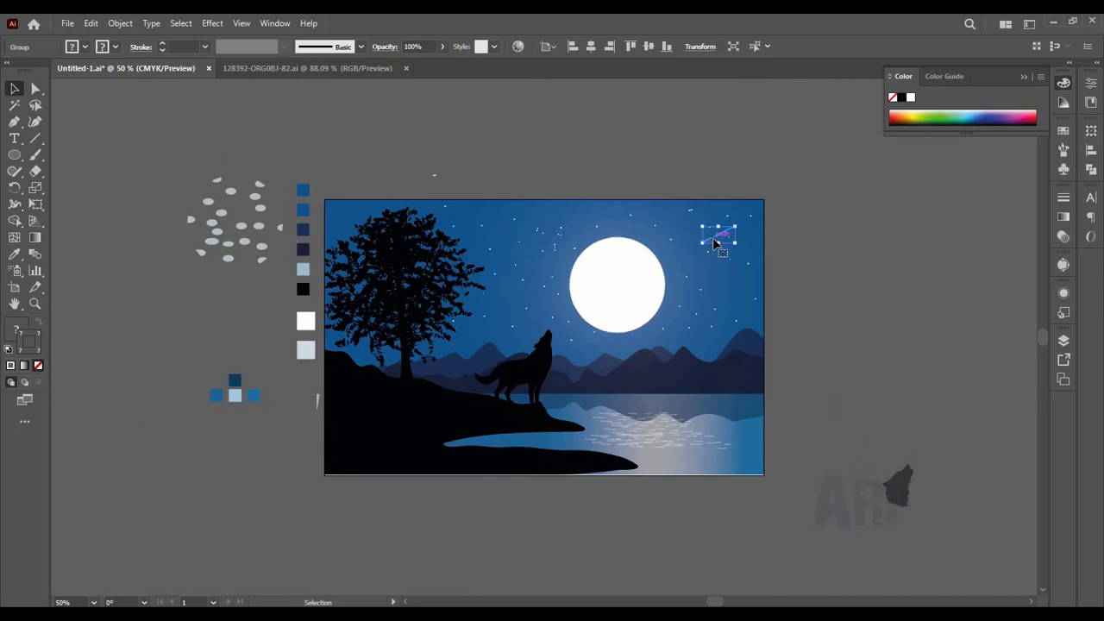
drag(715, 242, 533, 225)
click(613, 182)
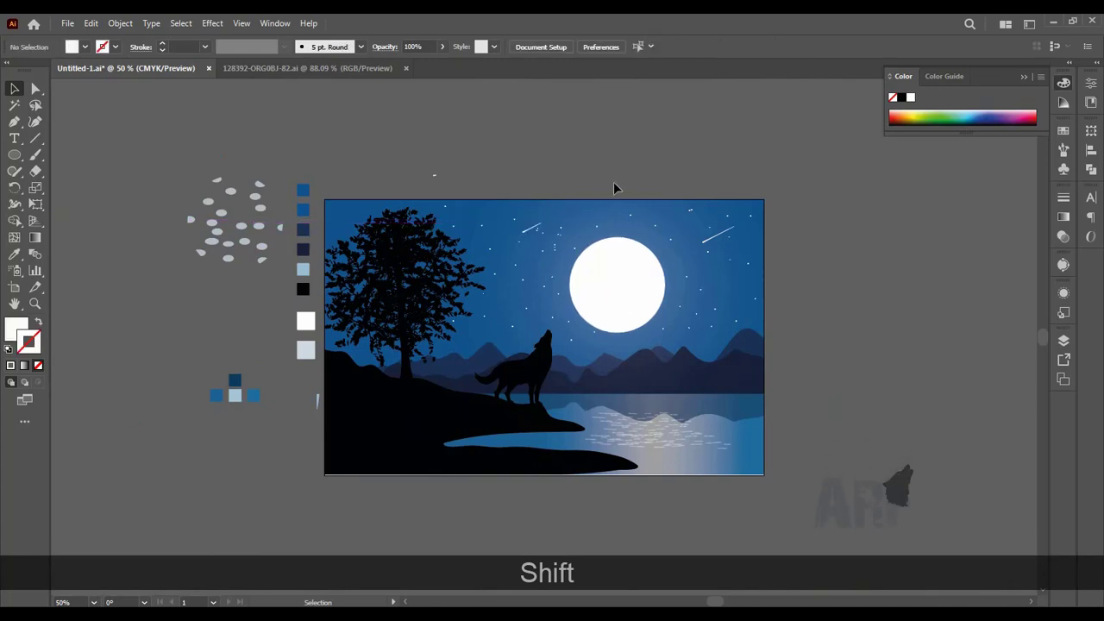